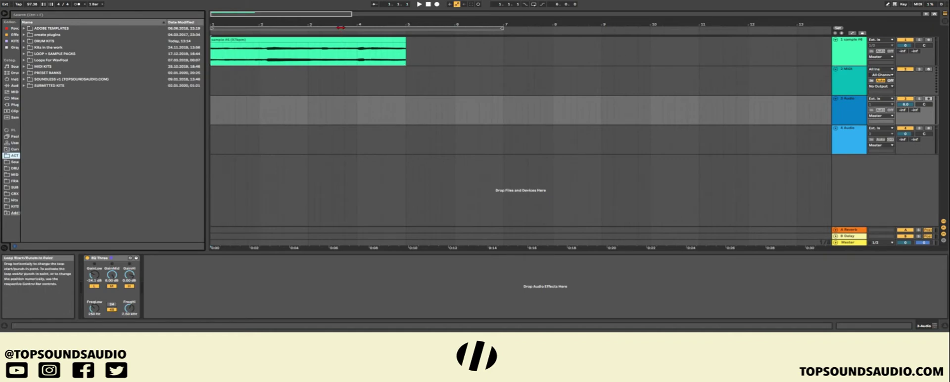
pyautogui.scroll(-2, 342, 25)
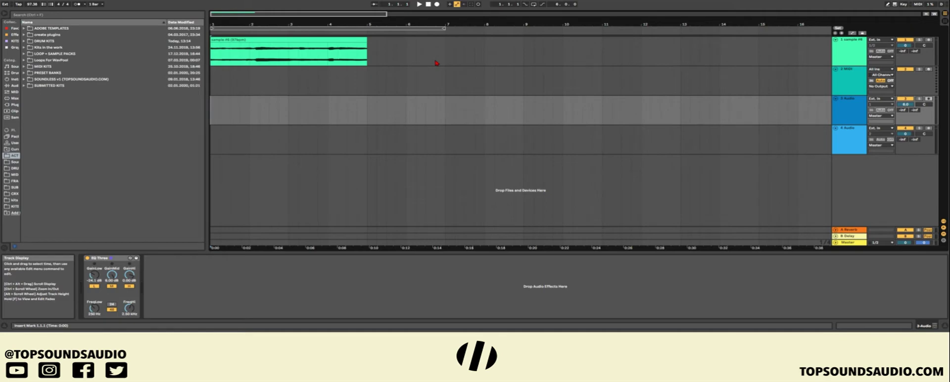
pyautogui.moveTo(380, 31); pyautogui.dragTo(380, 26)
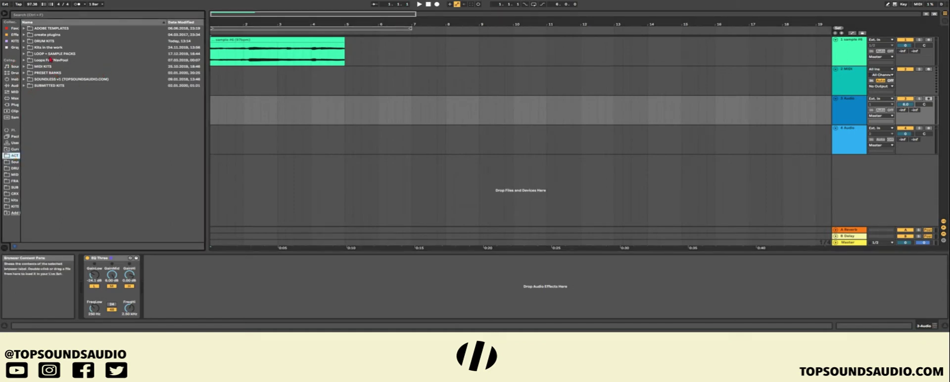
# Find and expand the LORD GHOST – MR. FROST (DRUM KIT) folder inside DRUM KITS
pyautogui.click(39, 42)
pyautogui.click(24, 42)
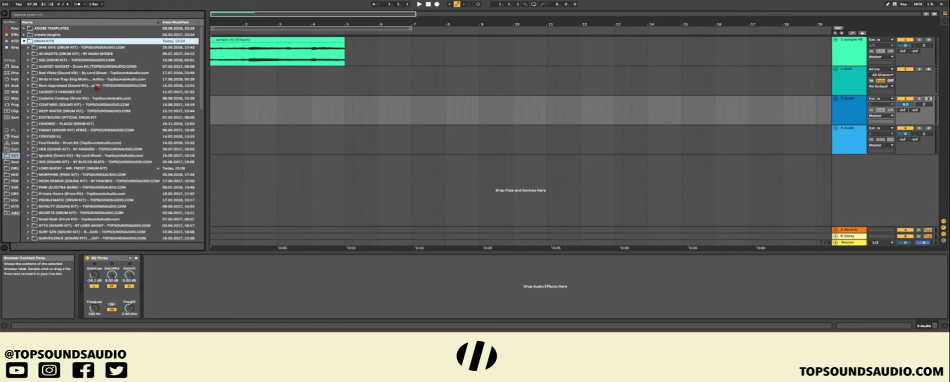
pyautogui.scroll(-3, 73, 94)
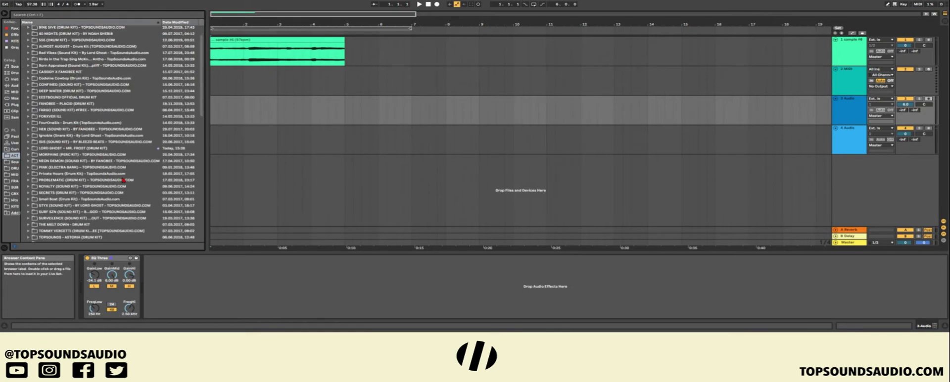
pyautogui.scroll(-1, 101, 188)
pyautogui.scroll(4, 99, 189)
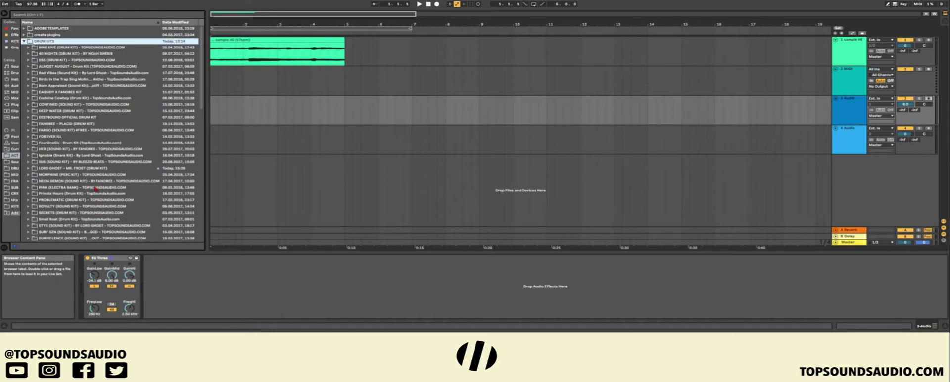
pyautogui.scroll(-8, 68, 146)
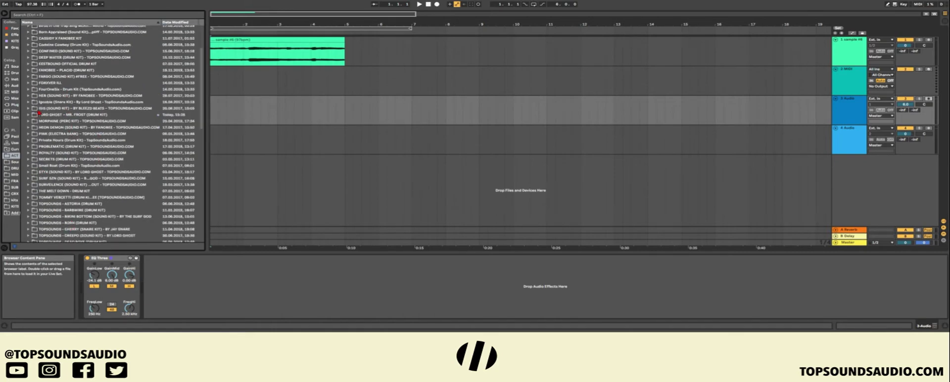
pyautogui.scroll(1, 39, 113)
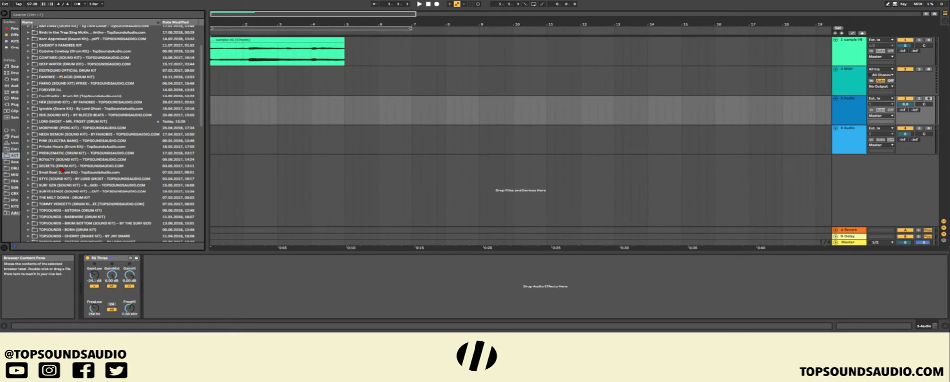
pyautogui.click(29, 122)
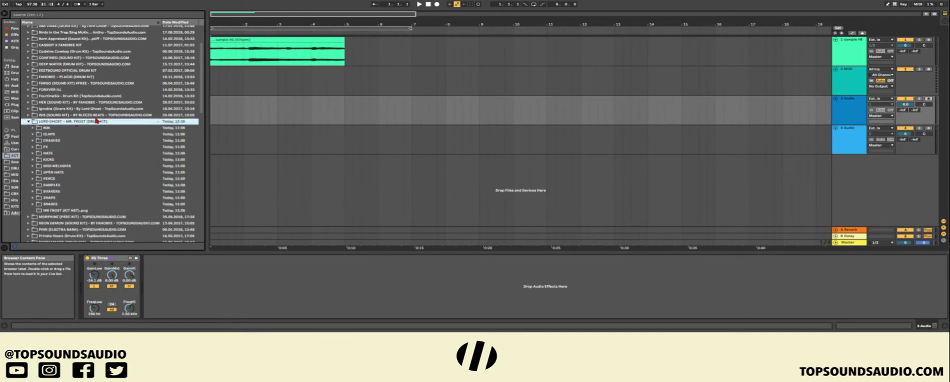
# Preview the wav files in the kit's SAMPLES folder, working from the end of the list up to sample #1, and collapse the folder
pyautogui.click(33, 186)
pyautogui.scroll(-4, 75, 198)
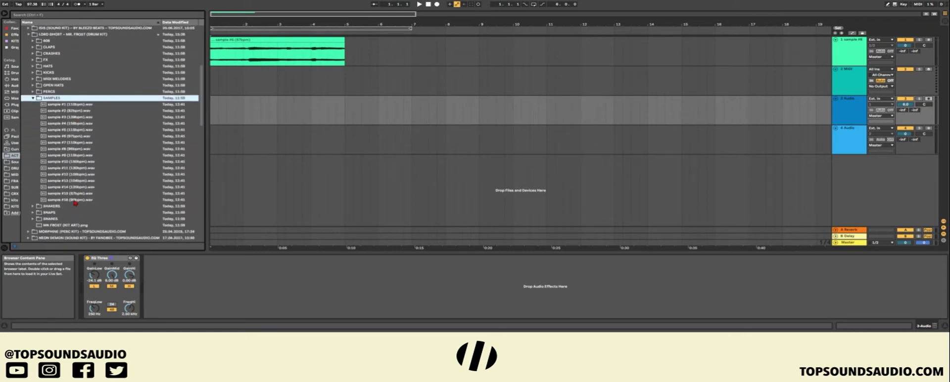
pyautogui.click(75, 200)
pyautogui.click(76, 193)
pyautogui.click(78, 180)
pyautogui.click(78, 174)
pyautogui.click(78, 169)
pyautogui.click(77, 162)
pyautogui.click(76, 149)
pyautogui.click(76, 143)
pyautogui.click(76, 138)
pyautogui.click(69, 123)
pyautogui.click(60, 117)
pyautogui.click(50, 110)
pyautogui.click(33, 105)
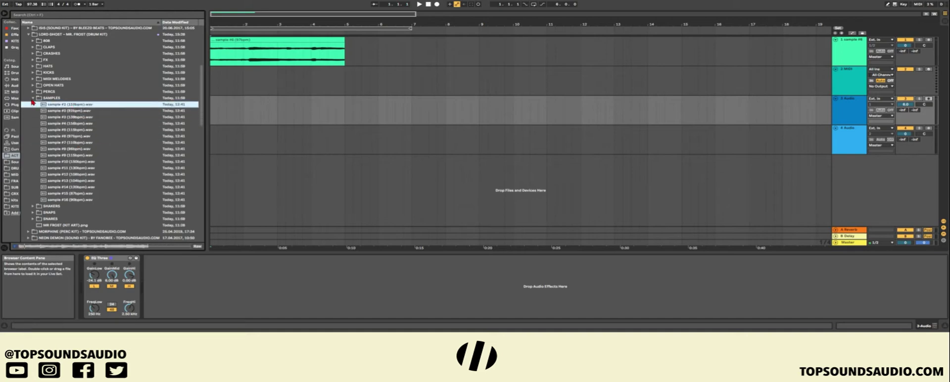
pyautogui.click(33, 99)
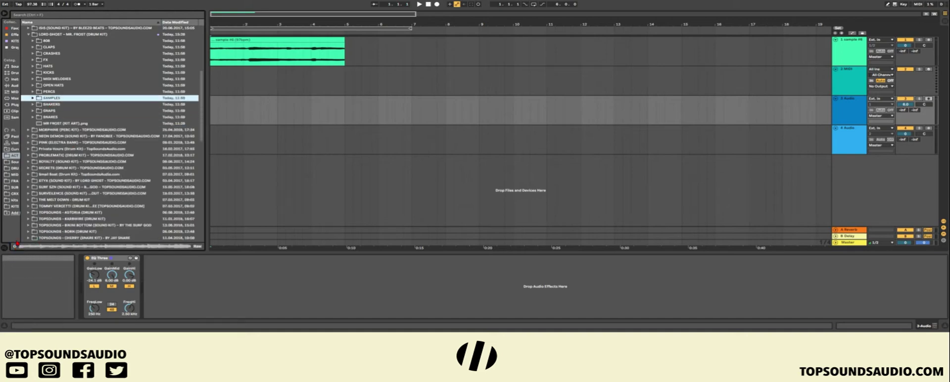
# Look through the contents of the kit's HATS, KICKS, MIDI MELODIES and SNAPS folders
pyautogui.click(33, 67)
pyautogui.scroll(-15, 48, 104)
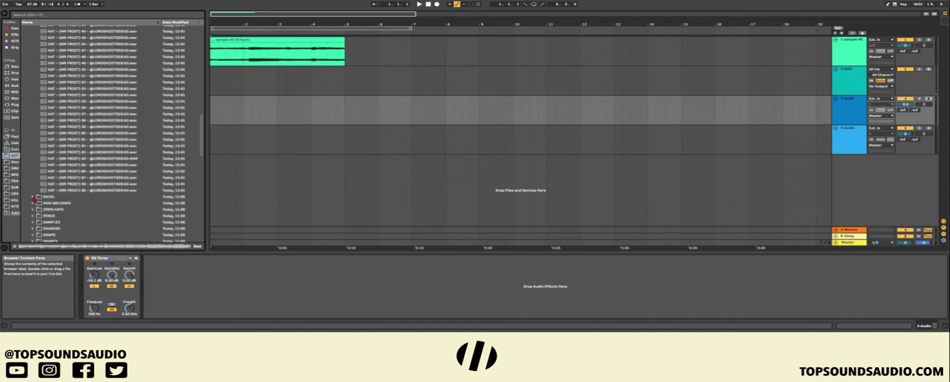
pyautogui.click(33, 197)
pyautogui.scroll(-10, 44, 184)
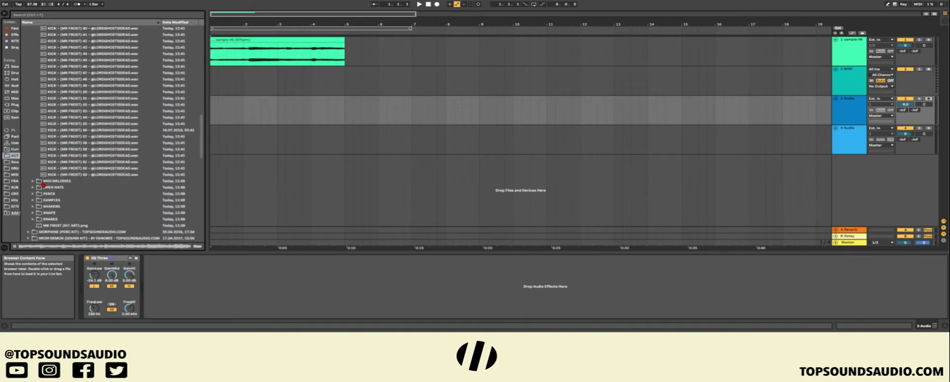
pyautogui.click(33, 181)
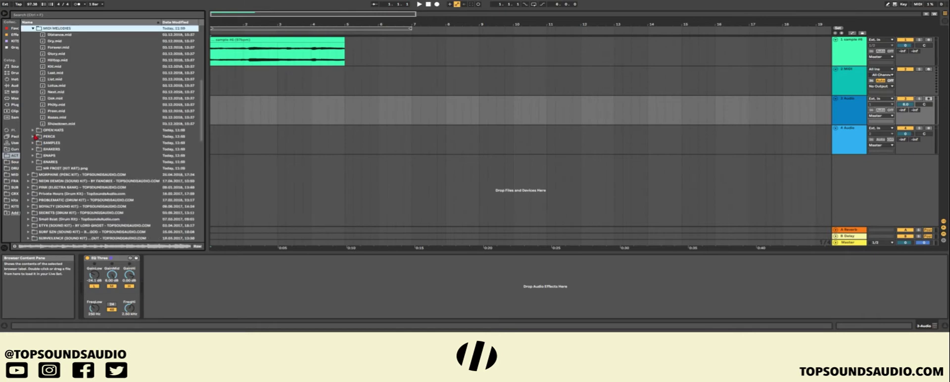
pyautogui.click(33, 156)
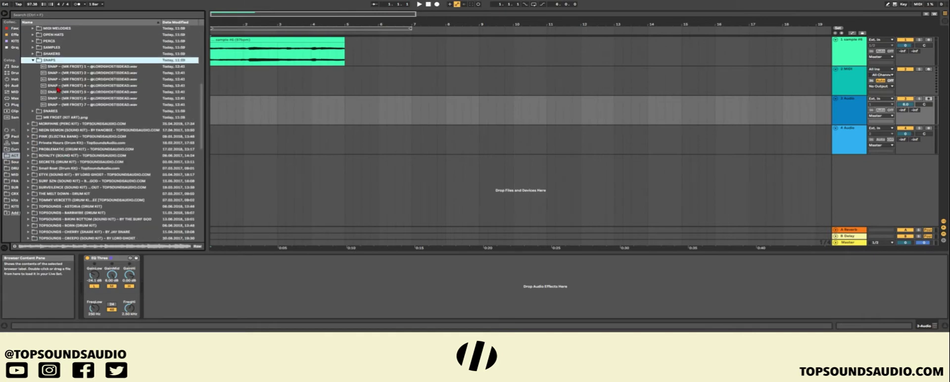
# Review the full list of sounds in the kit's 808 folder and collapse it
pyautogui.scroll(5, 58, 90)
pyautogui.click(34, 71)
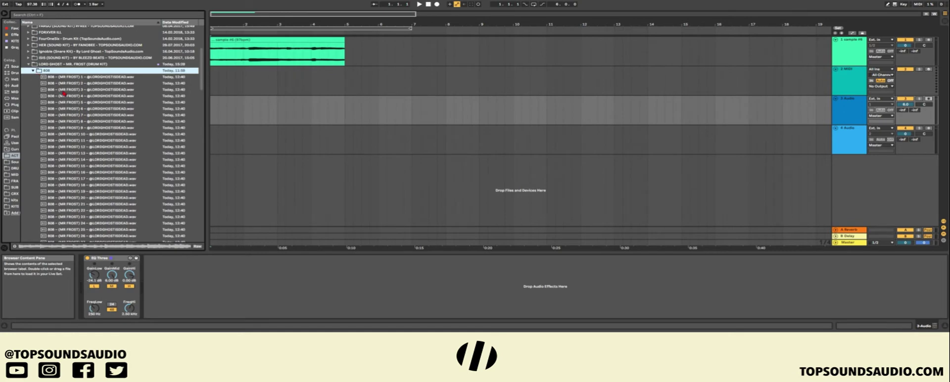
pyautogui.scroll(-15, 64, 94)
pyautogui.scroll(-1, 64, 93)
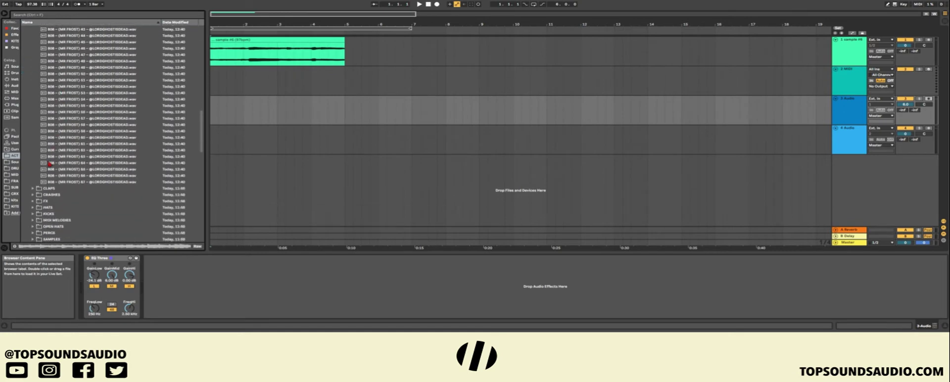
pyautogui.scroll(20, 45, 173)
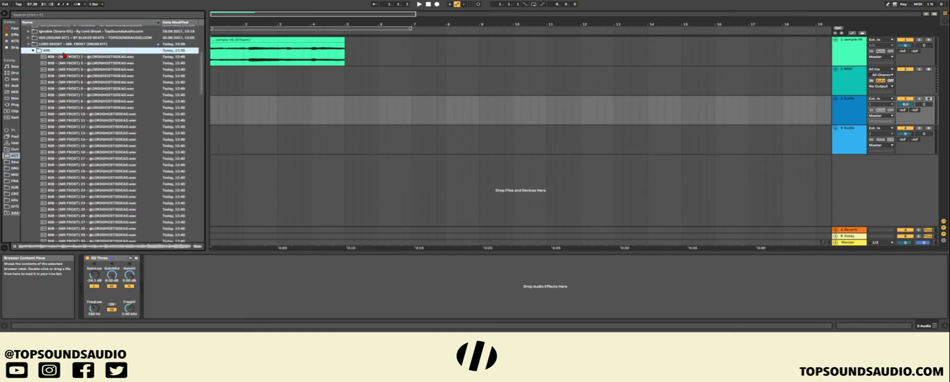
pyautogui.click(33, 84)
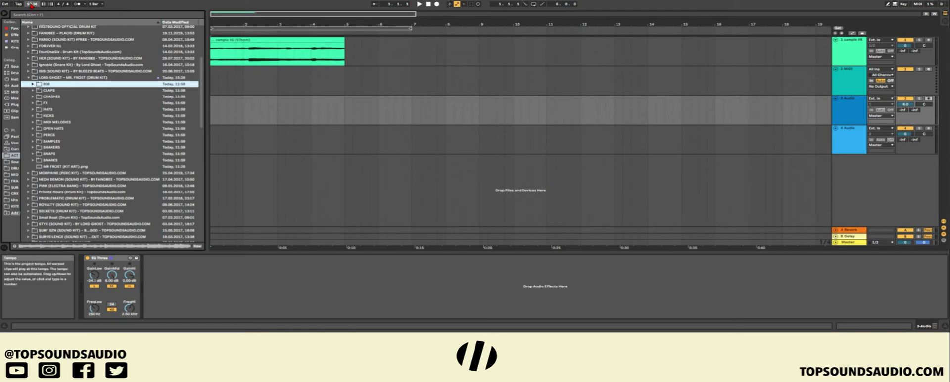
# Set the project tempo to 97.00 BPM and play the sample #6 clip in the arrangement
pyautogui.moveTo(32, 4); pyautogui.dragTo(32, 23)
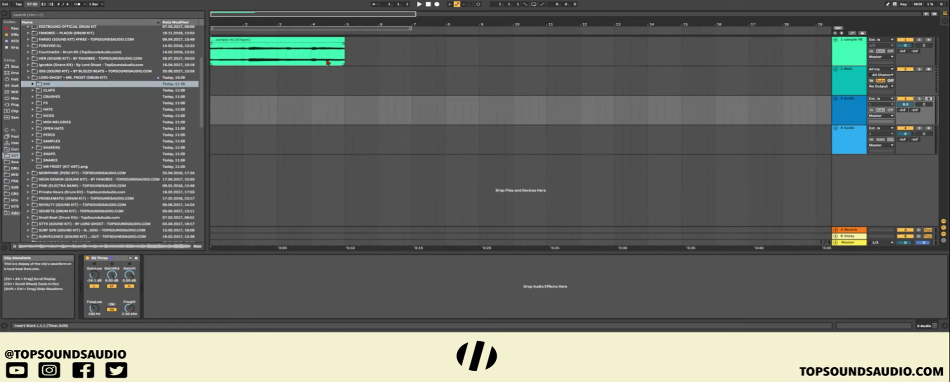
pyautogui.click(336, 41)
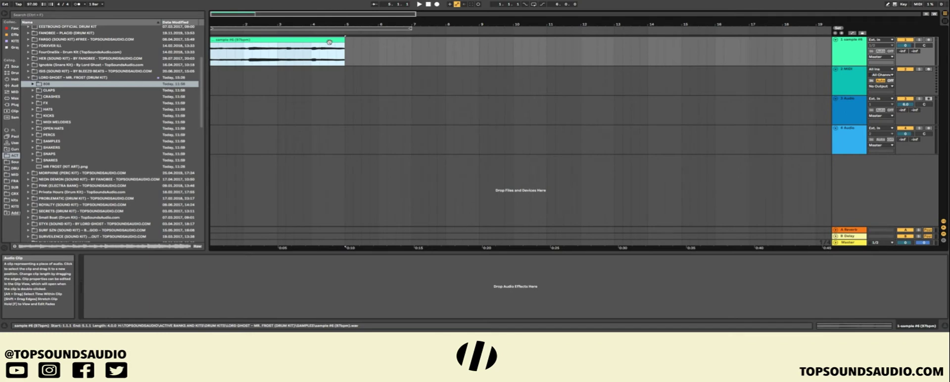
pyautogui.moveTo(294, 25); pyautogui.dragTo(295, 45)
pyautogui.click(280, 35)
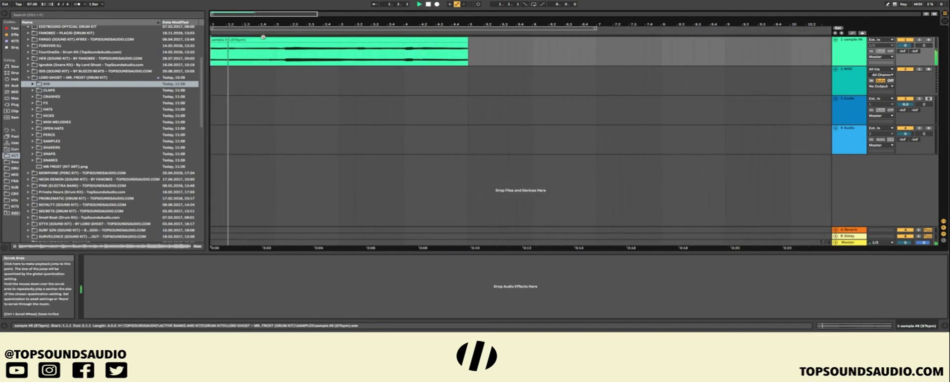
pyautogui.moveTo(257, 21); pyautogui.dragTo(256, 24)
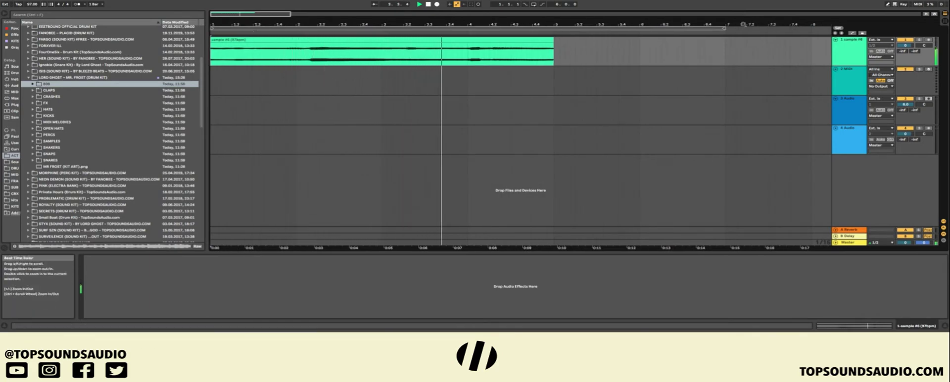
# Set the arrangement loop to 4 bars, ending with the sample clip, and turn looping on
pyautogui.moveTo(724, 28); pyautogui.dragTo(502, 32)
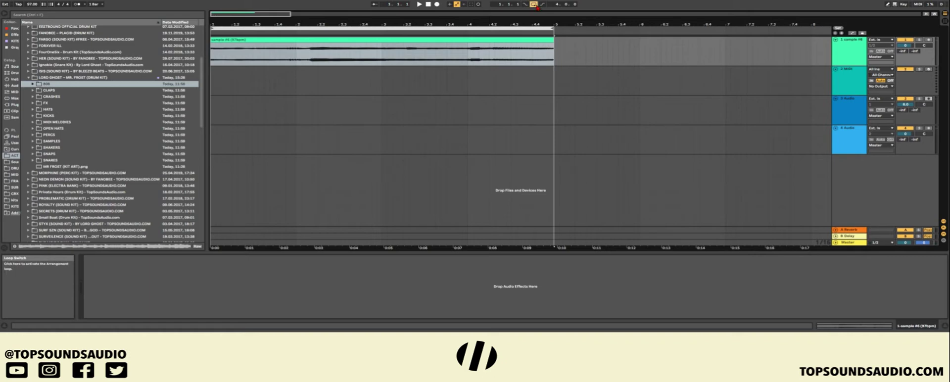
pyautogui.moveTo(554, 28)
pyautogui.mouseDown()
pyautogui.moveTo(637, 28)
pyautogui.moveTo(553, 29)
pyautogui.mouseUp()
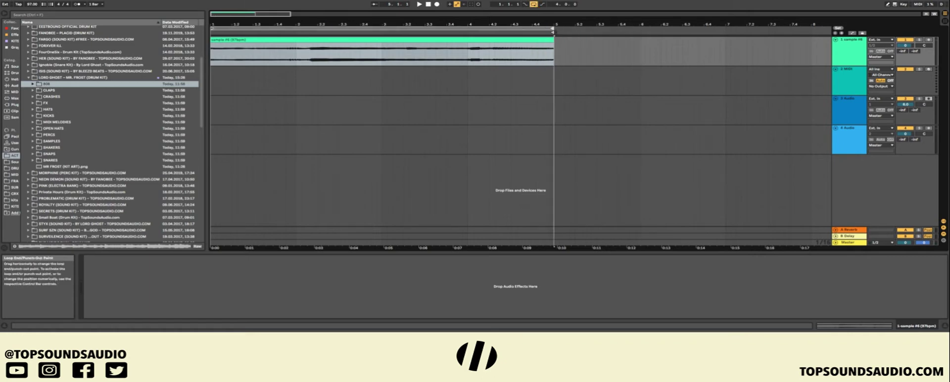
pyautogui.press('-')
pyautogui.click(410, 88)
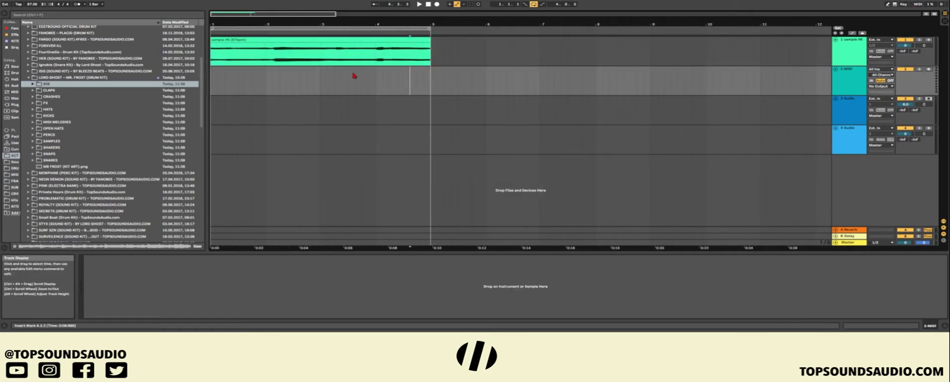
# Open the sample #6 clip's waveform for inspection and listen to its opening
pyautogui.doubleClick(264, 50)
pyautogui.moveTo(267, 233); pyautogui.dragTo(267, 252)
pyautogui.press('space')
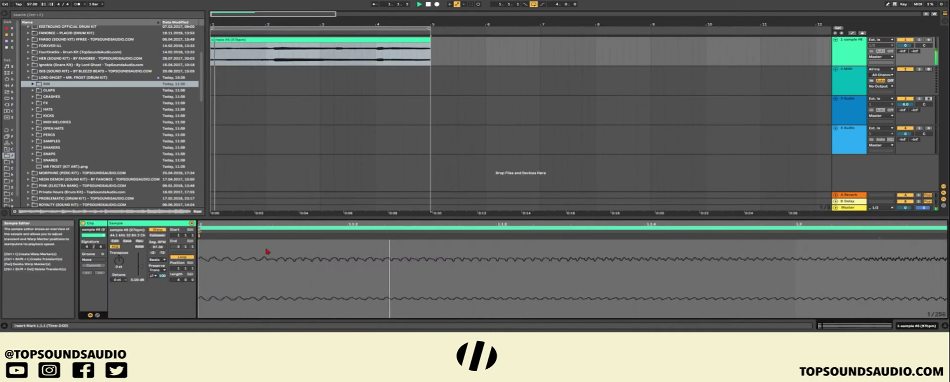
pyautogui.press('-')
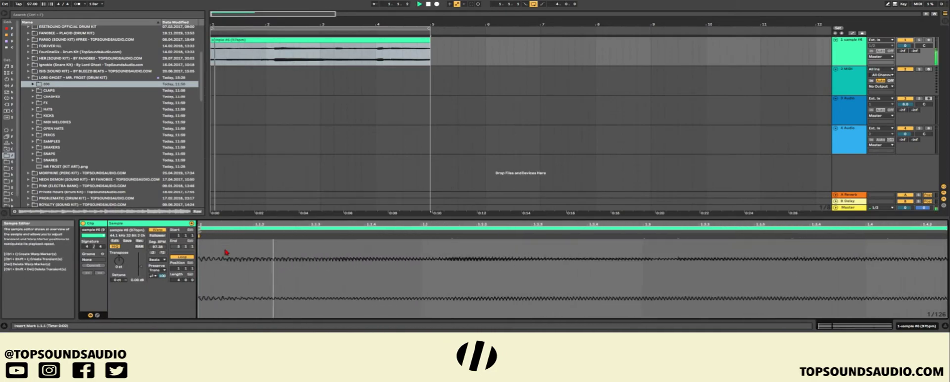
pyautogui.click(231, 239)
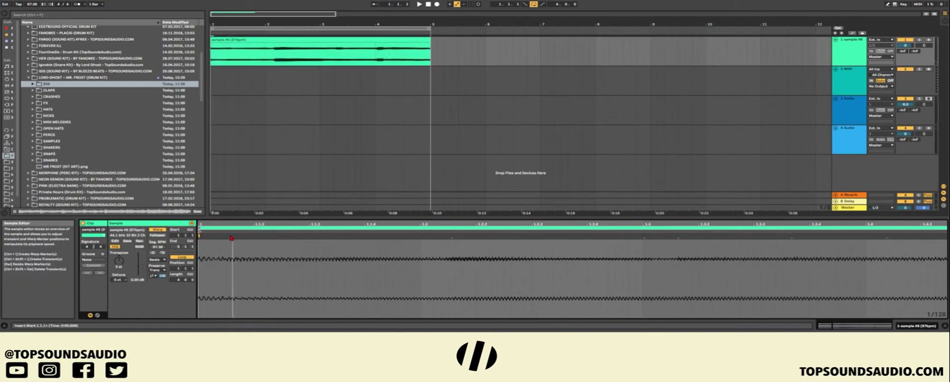
pyautogui.click(226, 239)
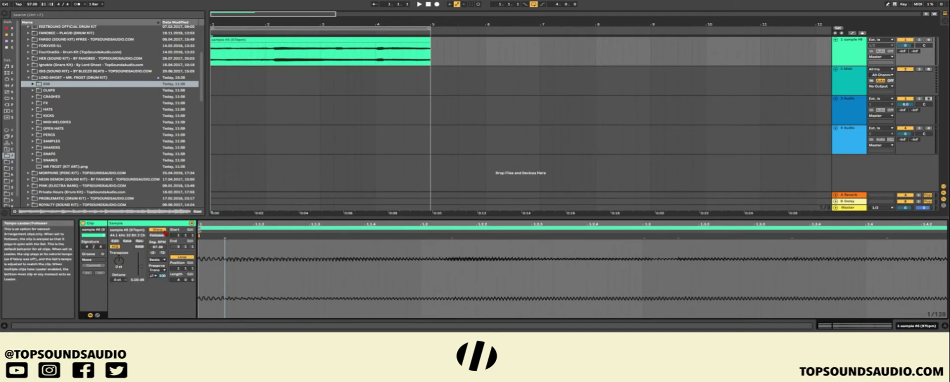
# Turn warping off and back on for the sample #6 clip, and play it from its start
pyautogui.click(157, 230)
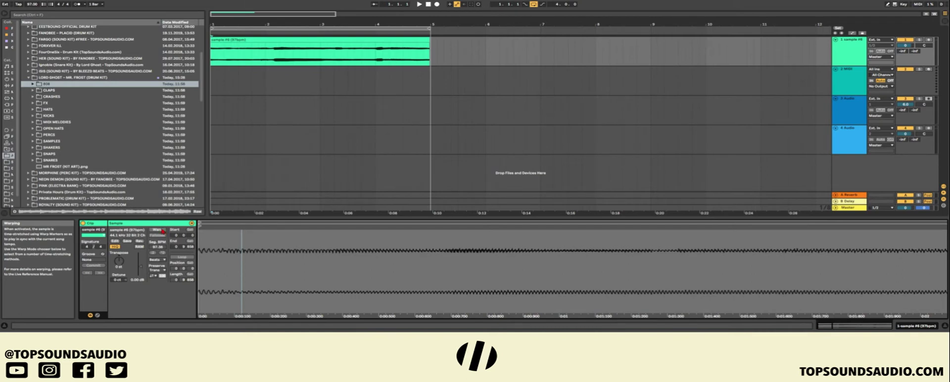
pyautogui.hotkey('ctrl', 'z')
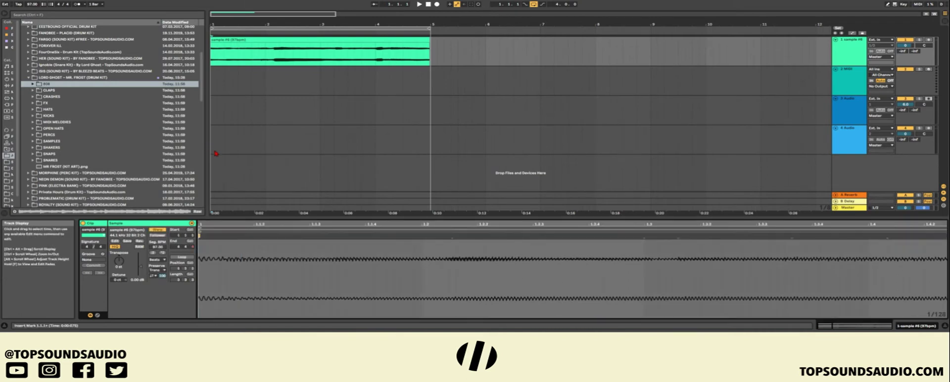
pyautogui.click(212, 234)
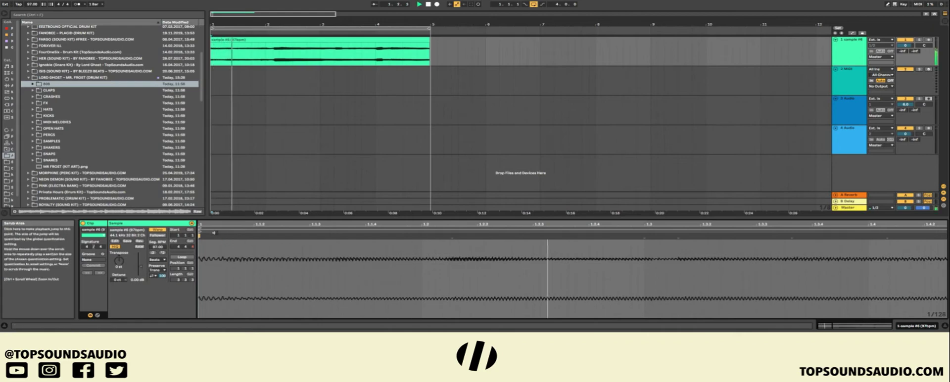
pyautogui.moveTo(213, 234); pyautogui.dragTo(209, 233)
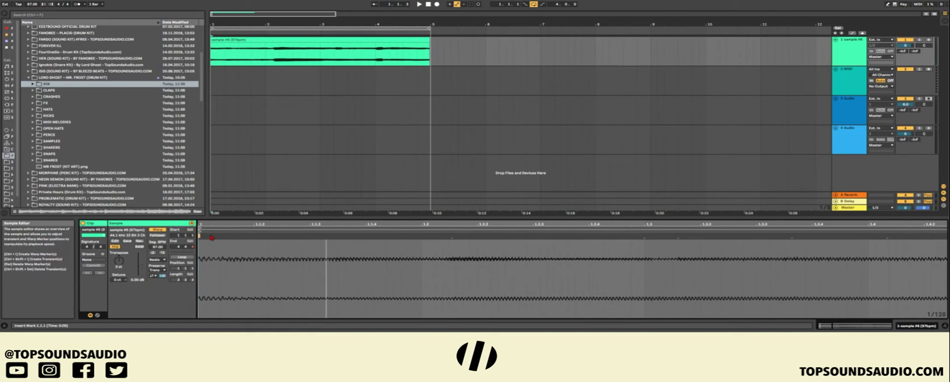
pyautogui.moveTo(199, 236); pyautogui.dragTo(199, 235)
pyautogui.press('space')
pyautogui.click(336, 230)
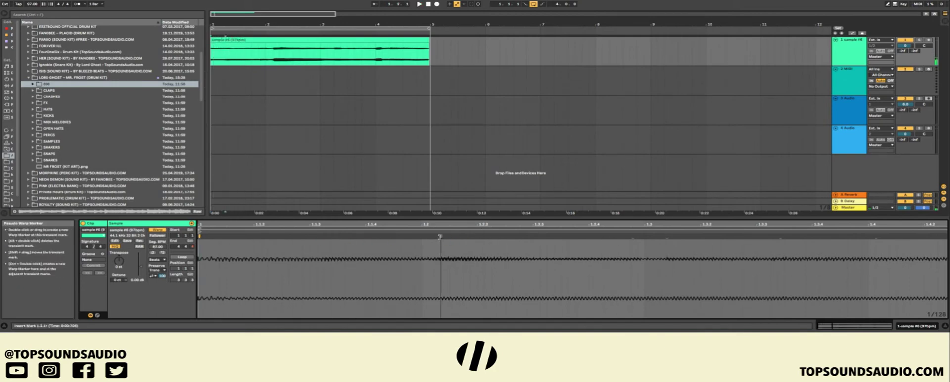
# Add a warp marker at the sample's first transient, align it to beat 1.2, and play the clip to check it
pyautogui.moveTo(440, 236); pyautogui.dragTo(421, 236)
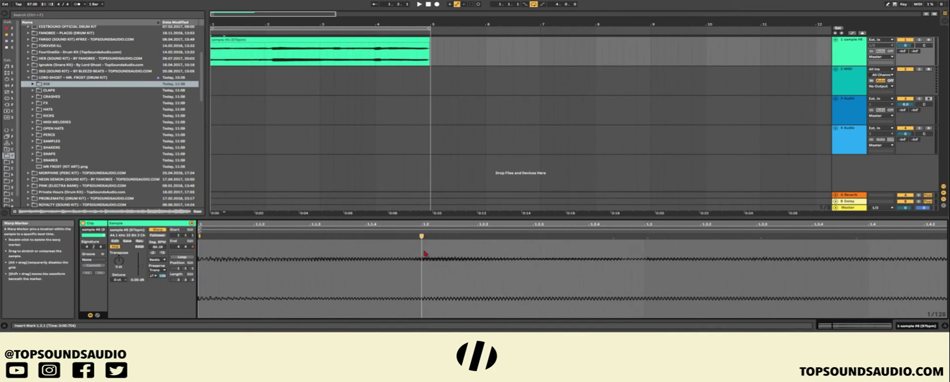
pyautogui.press('space')
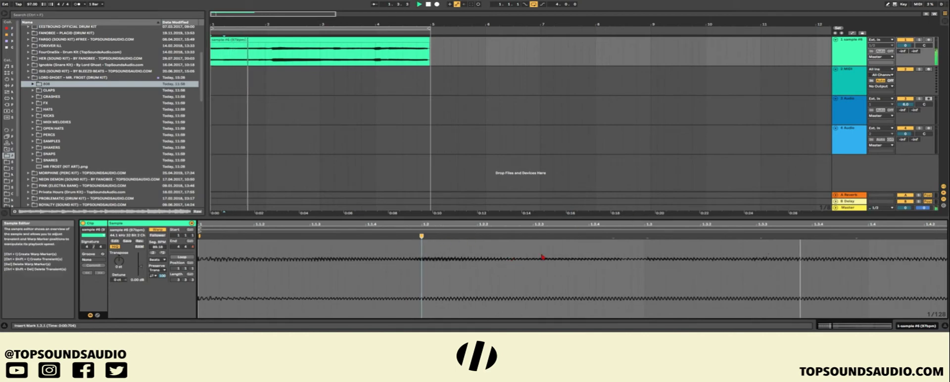
pyautogui.press('space')
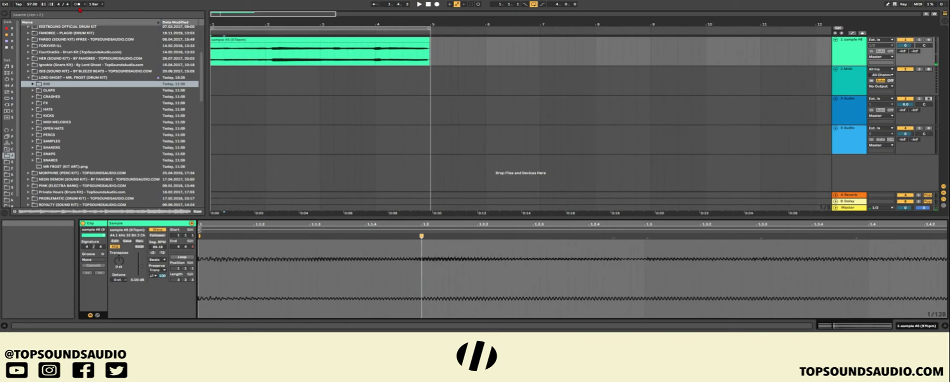
# Turn on the metronome and play the sample #6 clip against it
pyautogui.click(77, 5)
pyautogui.click(78, 5)
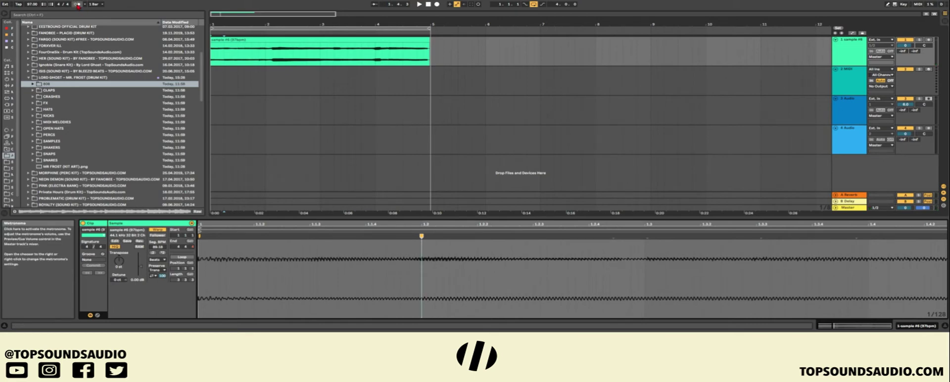
pyautogui.press('space')
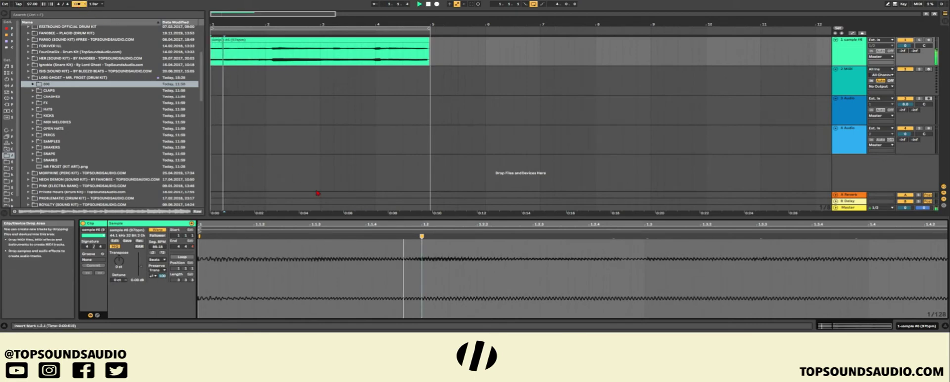
# Add warp markers at beat 1.3 and at 2.1.3, where the louder section starts, and listen to the timing
pyautogui.moveTo(509, 225); pyautogui.dragTo(436, 216)
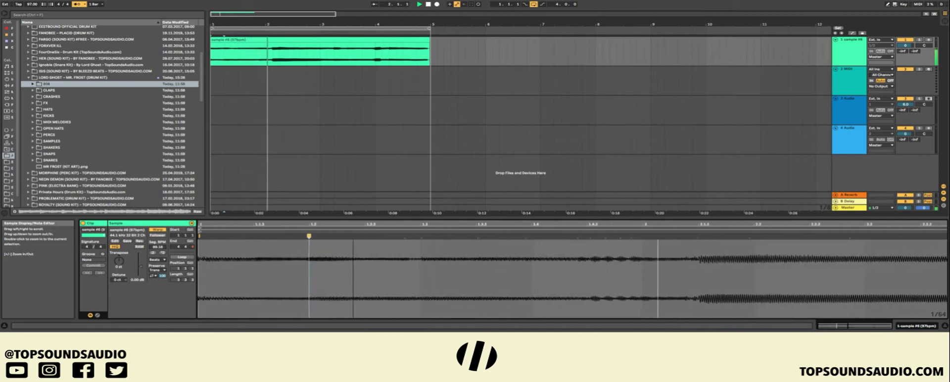
pyautogui.doubleClick(417, 236)
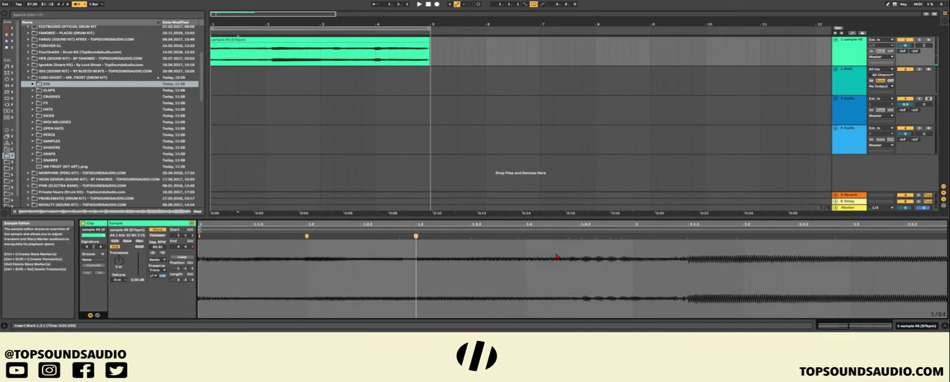
pyautogui.press('space')
pyautogui.doubleClick(690, 240)
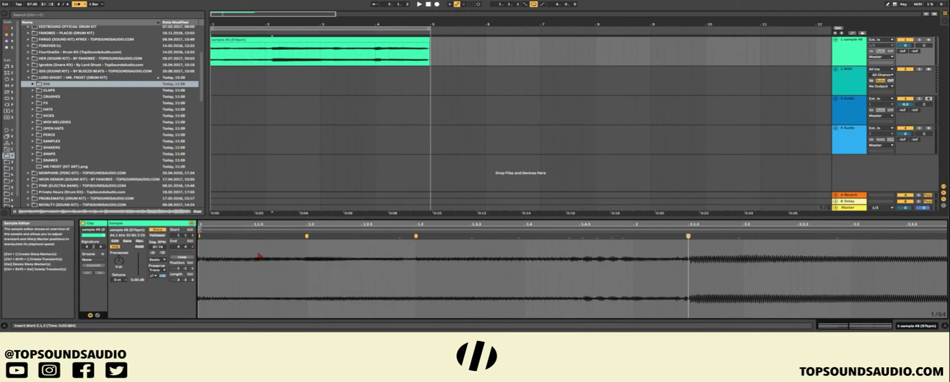
pyautogui.press('space')
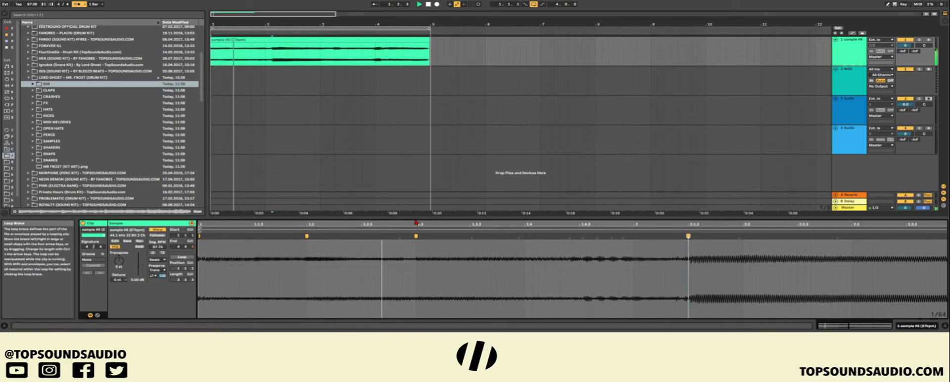
pyautogui.press('space')
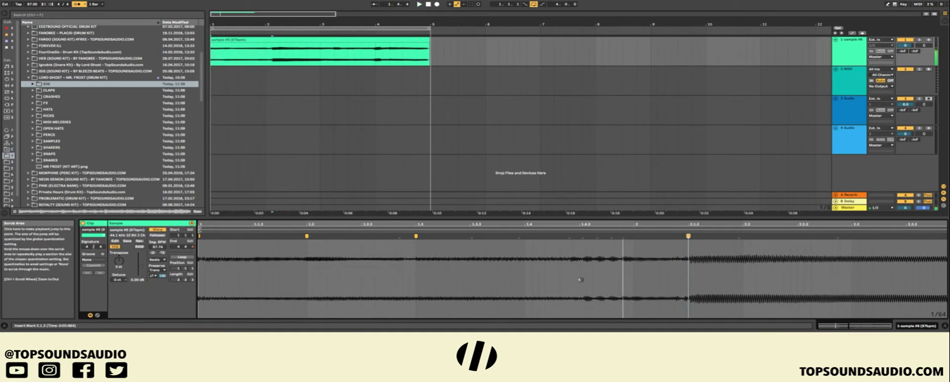
# Add a warp marker just before beat 1.4, align it to that beat, and play the clip's opening
pyautogui.click(518, 238)
pyautogui.moveTo(519, 236); pyautogui.dragTo(525, 236)
pyautogui.press('space')
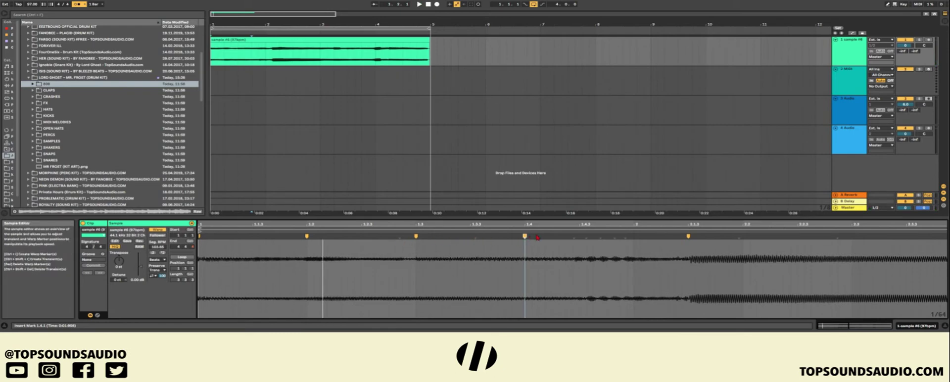
pyautogui.press('space')
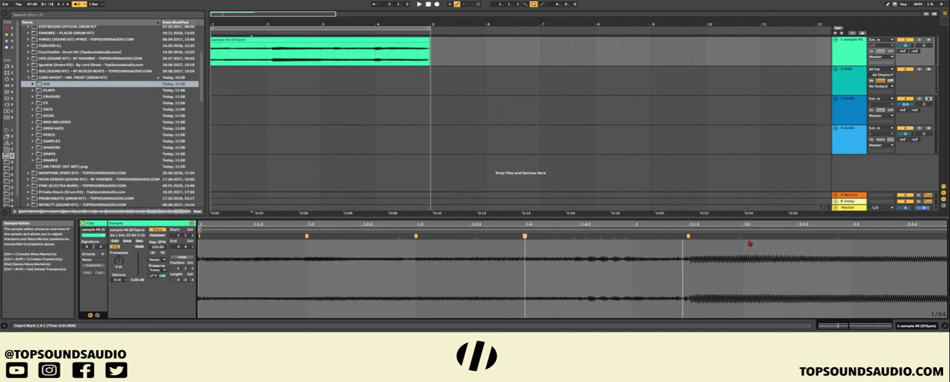
# Add a warp marker aligned to beat 2.2 and listen to how the louder section falls on the grid
pyautogui.press('space')
pyautogui.moveTo(740, 237); pyautogui.dragTo(743, 236)
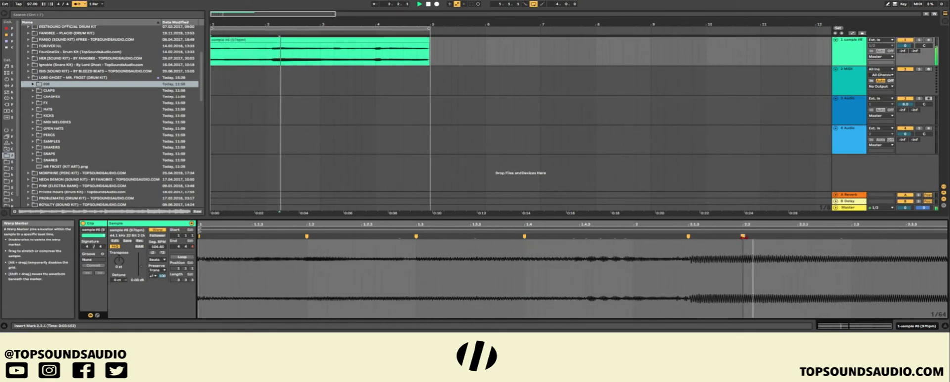
pyautogui.hscroll(2, 723, 243)
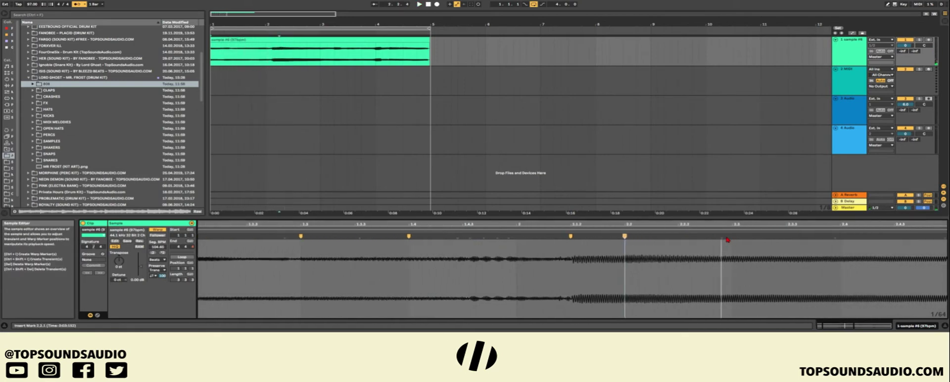
pyautogui.press('space')
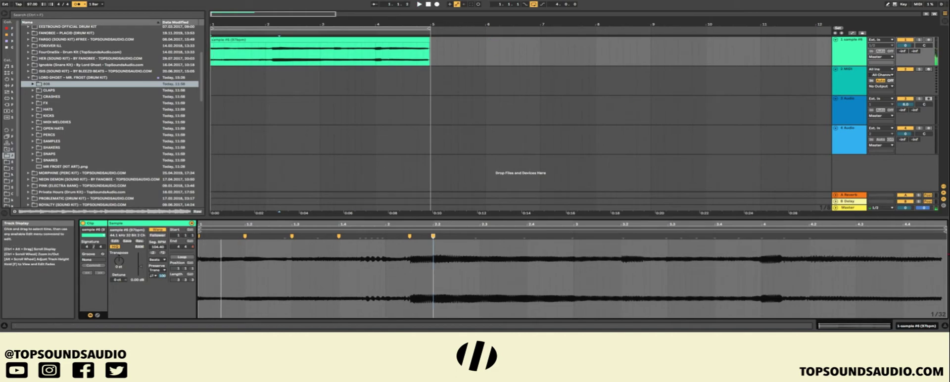
# Add warp markers near the clip's end and at the start of bar 4, align them to the grid, and play the clip
pyautogui.scroll(3, 929, 244)
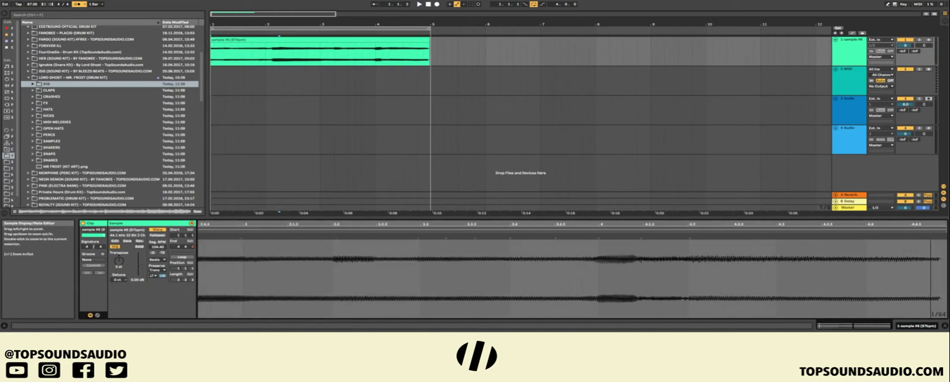
pyautogui.doubleClick(919, 236)
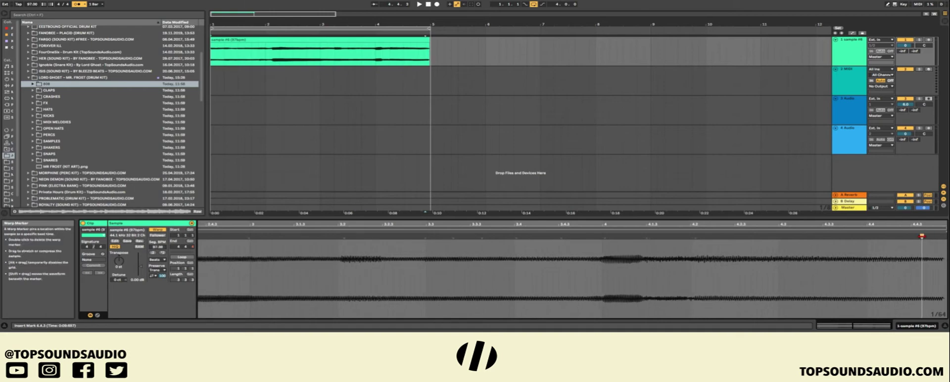
pyautogui.doubleClick(620, 248)
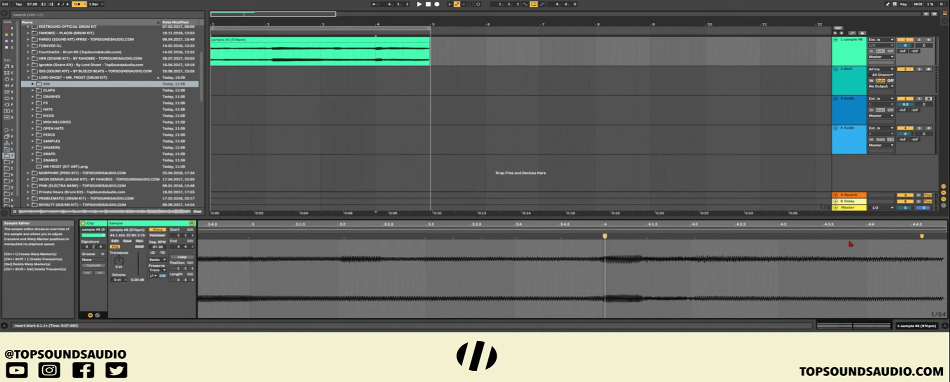
pyautogui.moveTo(605, 236); pyautogui.dragTo(602, 237)
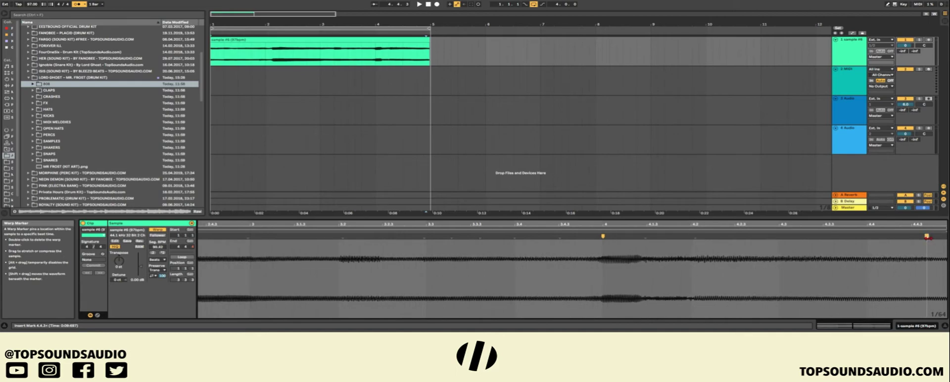
pyautogui.press('space')
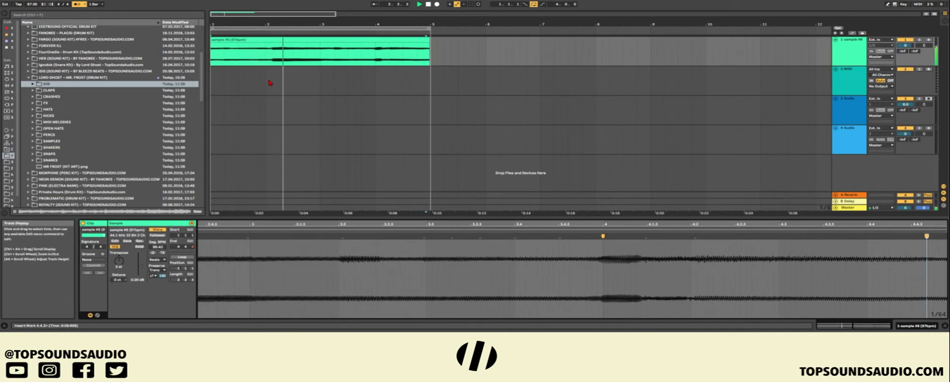
# Extend the end of the sample #6 clip in the arrangement so it meets the end of the 4-bar loop
pyautogui.moveTo(275, 24); pyautogui.dragTo(275, 13)
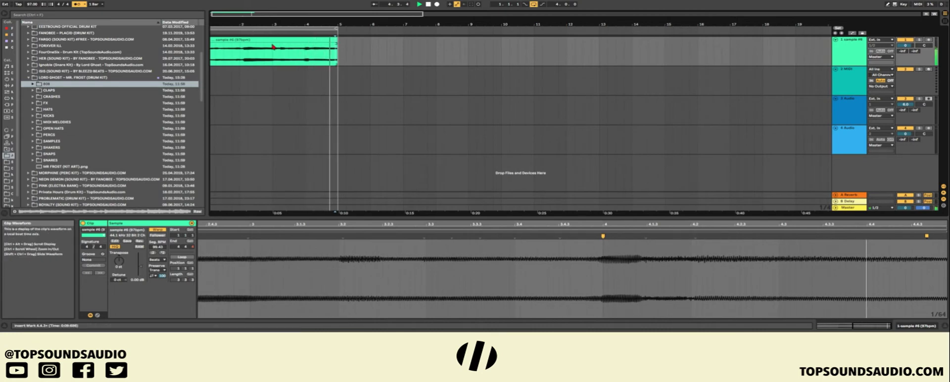
pyautogui.press('space')
pyautogui.moveTo(317, 23); pyautogui.dragTo(321, 41)
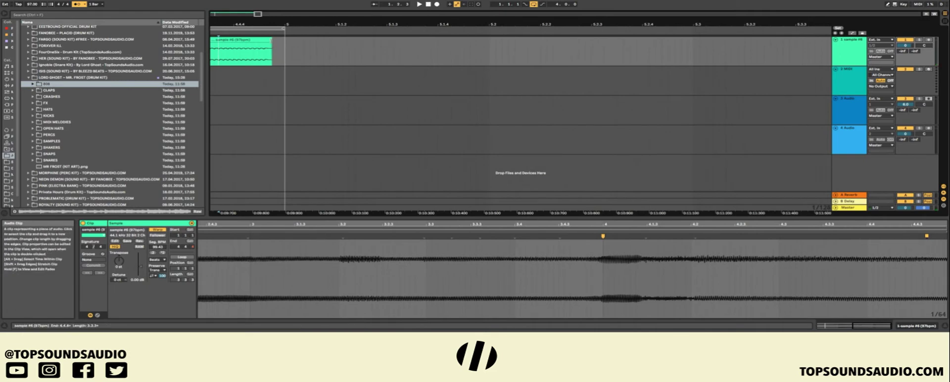
pyautogui.scroll(-2, 283, 124)
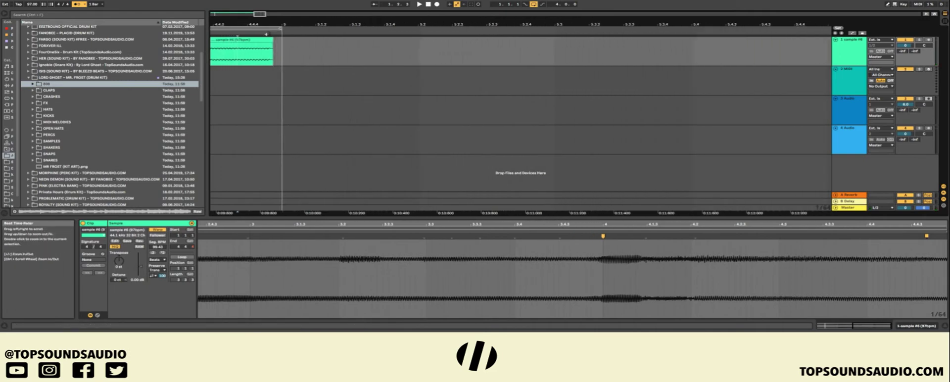
pyautogui.click(263, 40)
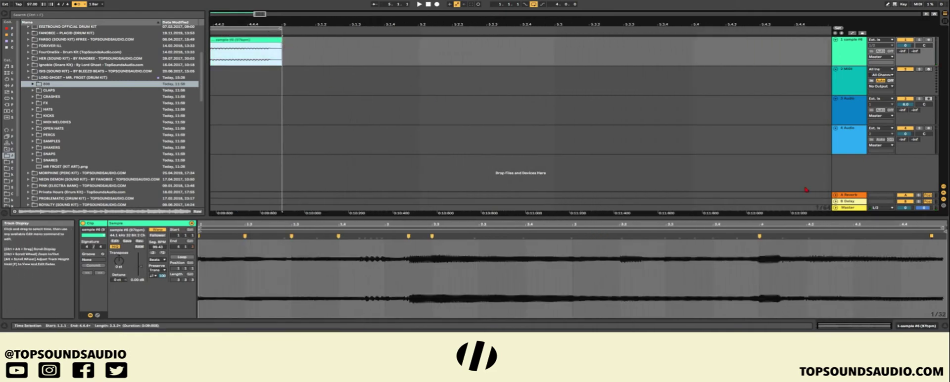
# Shift the clip's last warp marker slightly later to 4.4.4 and listen to the whole loop
pyautogui.moveTo(932, 236); pyautogui.dragTo(933, 236)
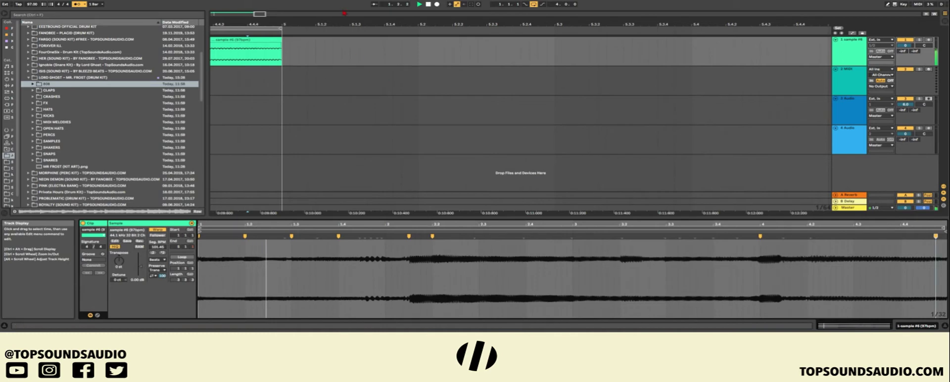
pyautogui.press('space')
pyautogui.moveTo(285, 24); pyautogui.dragTo(285, 1)
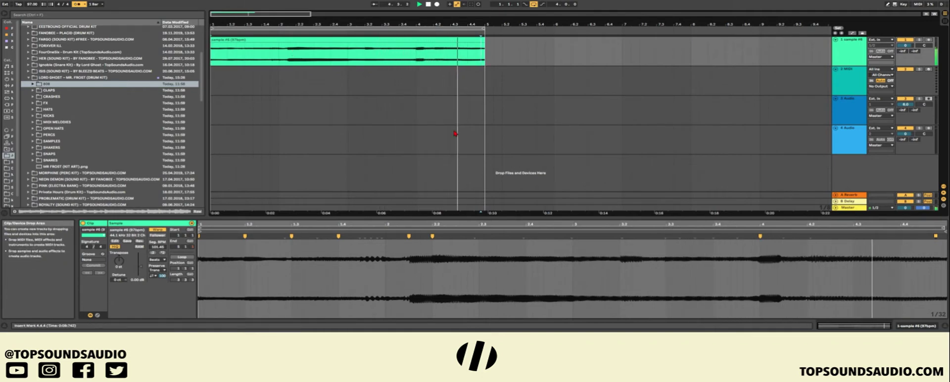
pyautogui.click(458, 103)
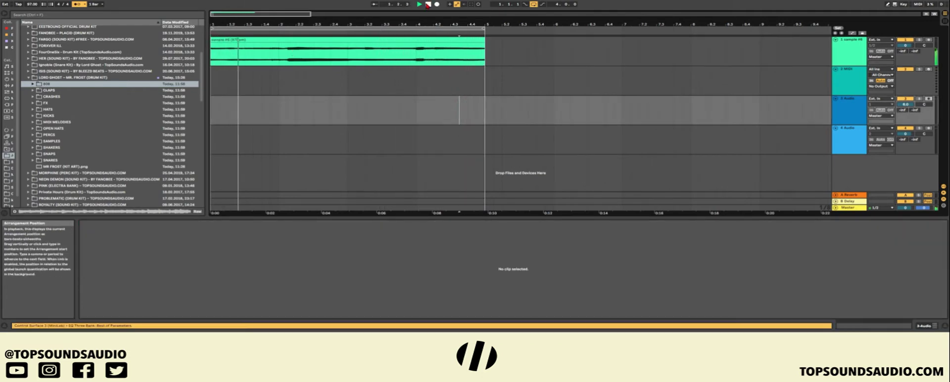
pyautogui.click(444, 75)
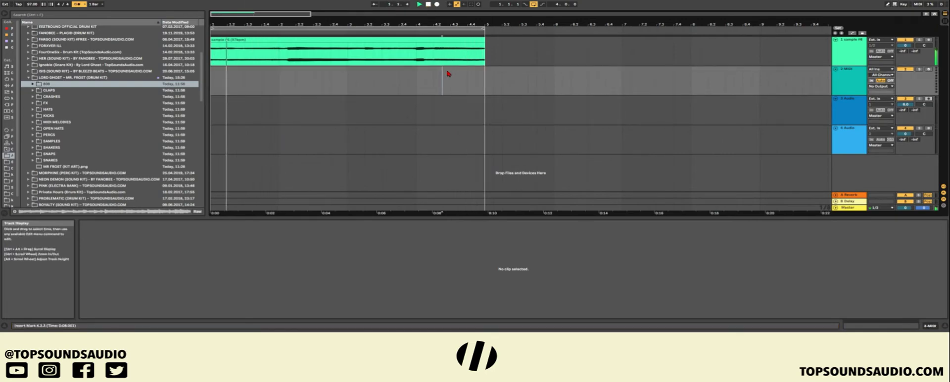
# Add warp markers to the sample #6 clip at beats 3.2 and 3.3
pyautogui.click(240, 53)
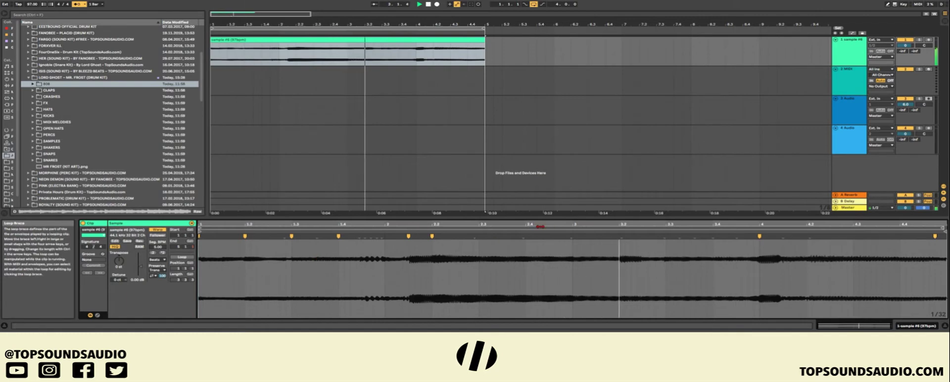
pyautogui.click(619, 258)
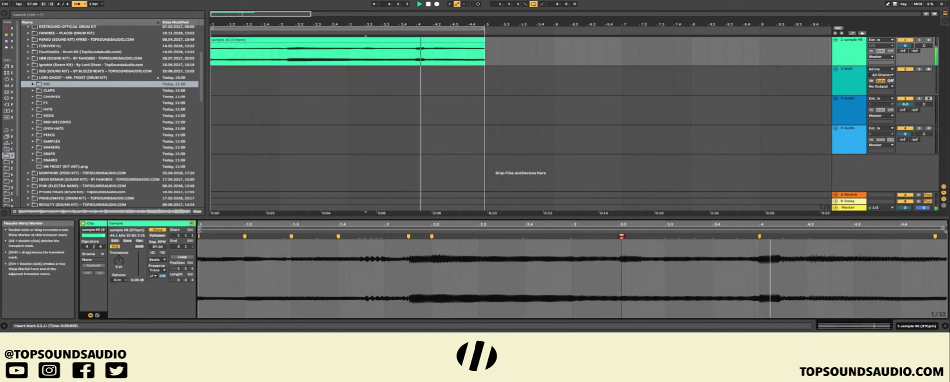
pyautogui.doubleClick(619, 236)
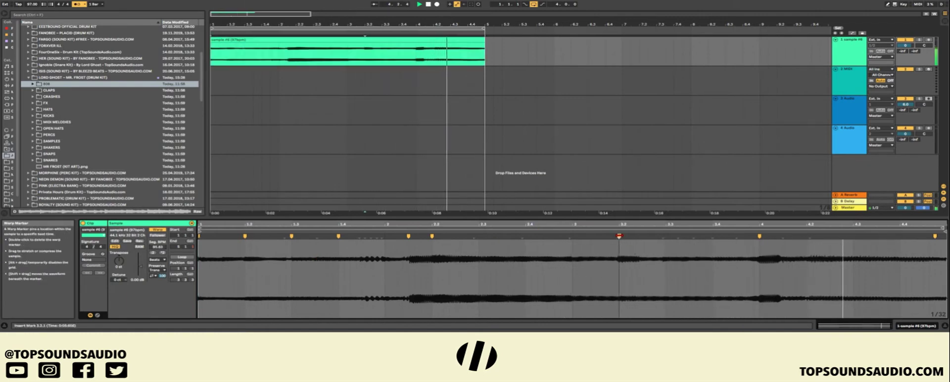
pyautogui.doubleClick(667, 243)
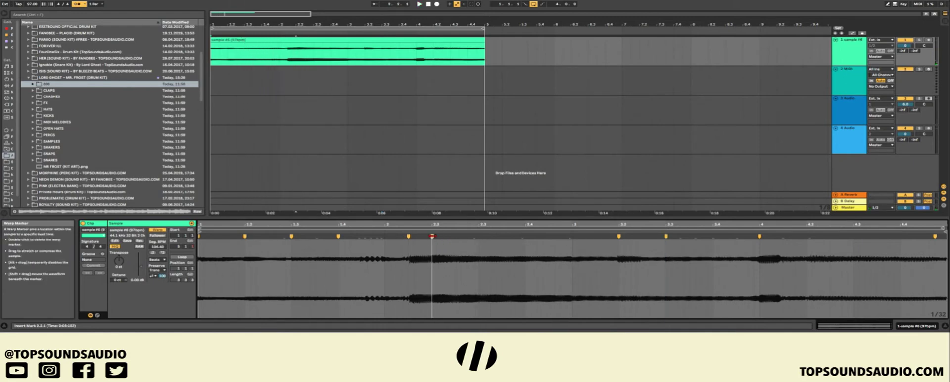
# Try the warp marker at beat 2.2 slightly later, restore its position, and listen to the full loop
pyautogui.press('space')
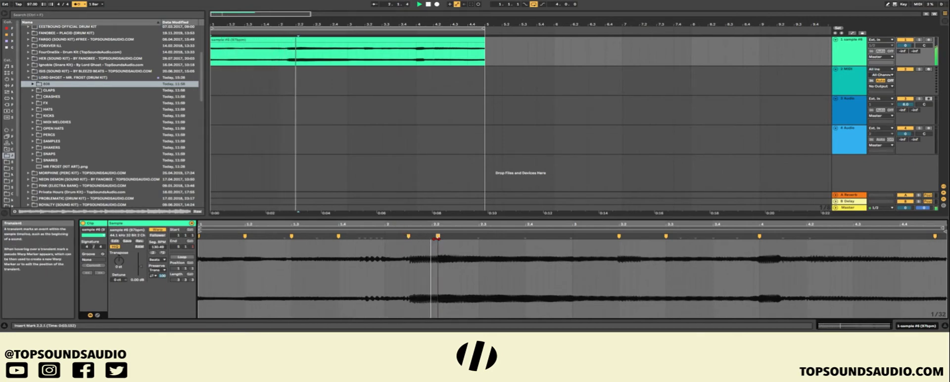
pyautogui.doubleClick(438, 236)
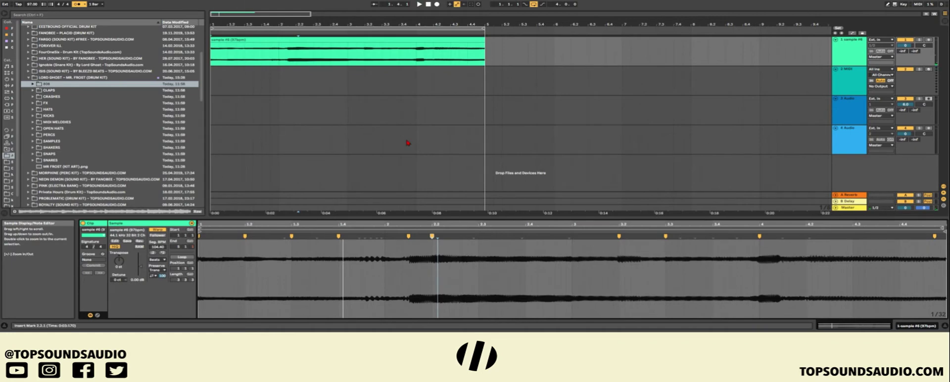
pyautogui.moveTo(443, 15); pyautogui.dragTo(445, 11)
pyautogui.press('space')
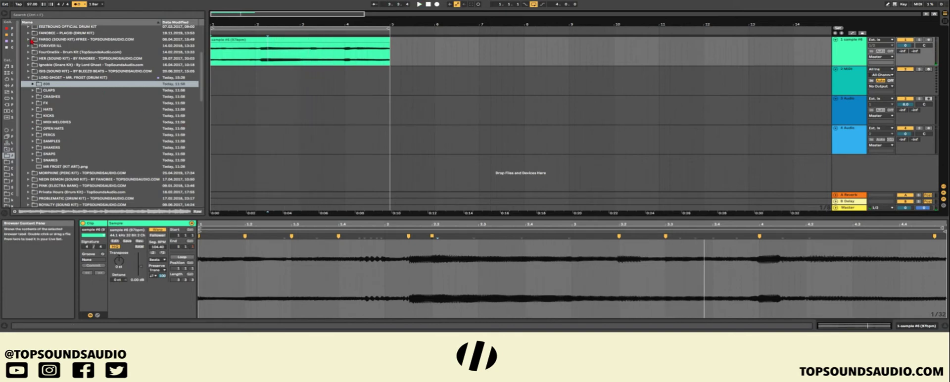
# Add an EQ Three audio effect to the sample #6 track
pyautogui.click(10, 85)
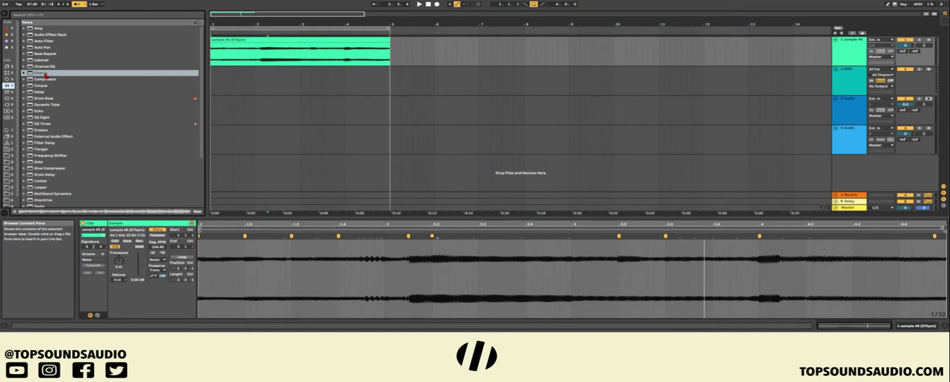
pyautogui.scroll(-5, 71, 116)
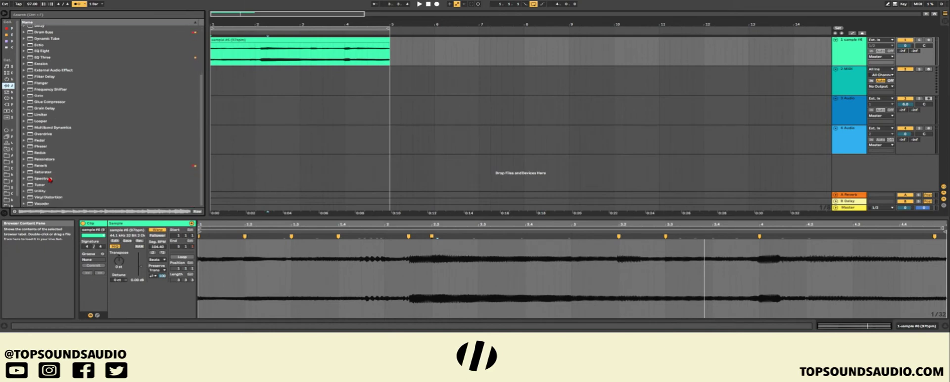
pyautogui.scroll(4, 73, 149)
pyautogui.click(43, 105)
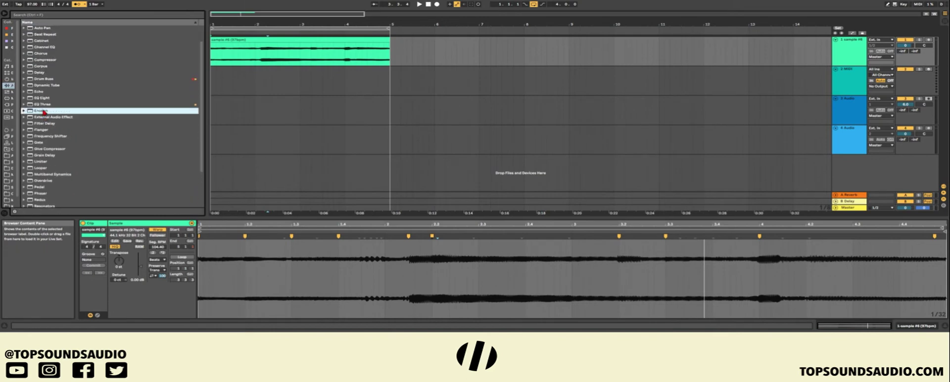
pyautogui.moveTo(280, 50); pyautogui.dragTo(99, 283)
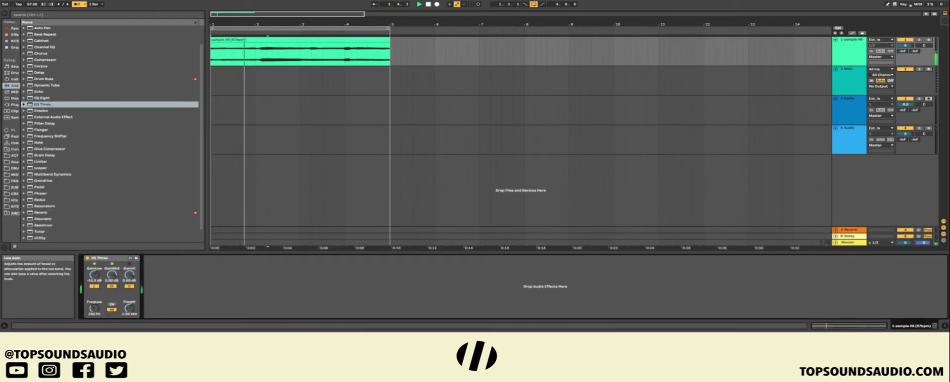
# Cut EQ Three's low gain and fine-tune its mid gain and crossover frequencies while listening to the loop
pyautogui.moveTo(94, 274); pyautogui.dragTo(94, 282)
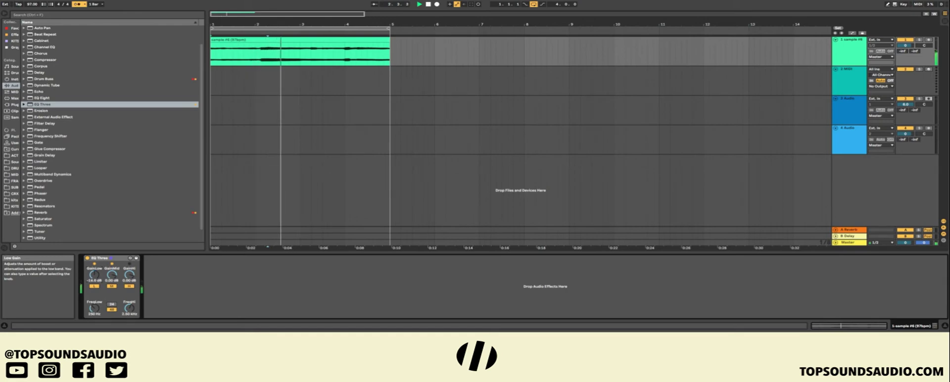
pyautogui.press('space')
pyautogui.press('space')
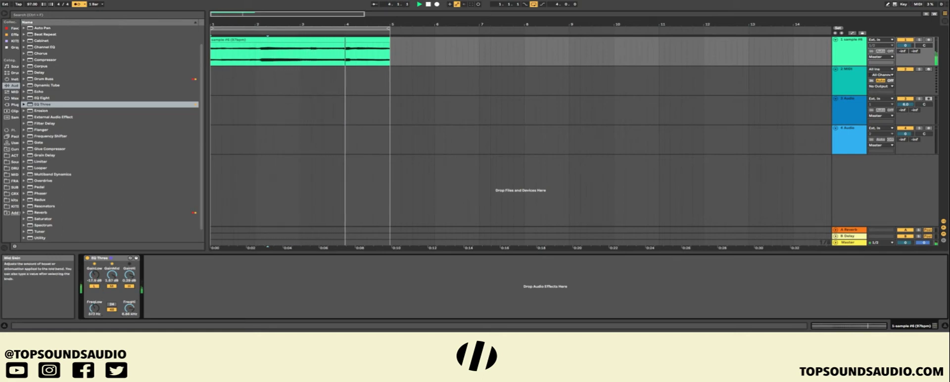
pyautogui.press('space')
# Raise the sample #6 clip's gain to 7.44 dB and listen to the result
pyautogui.doubleClick(223, 39)
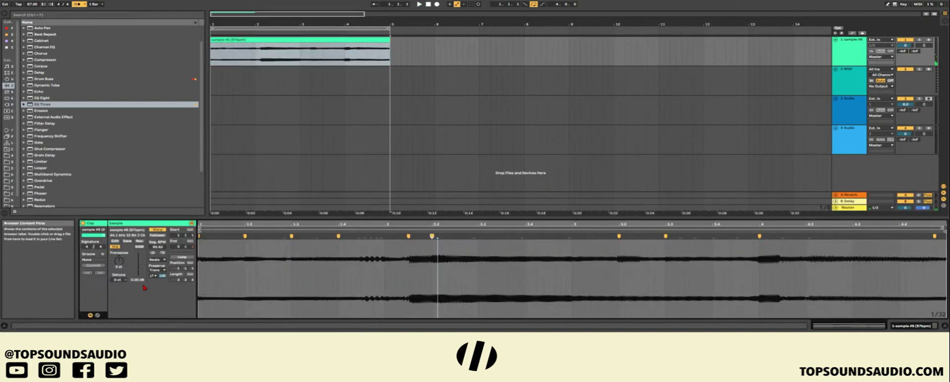
pyautogui.moveTo(140, 267); pyautogui.dragTo(140, 255)
pyautogui.press('space')
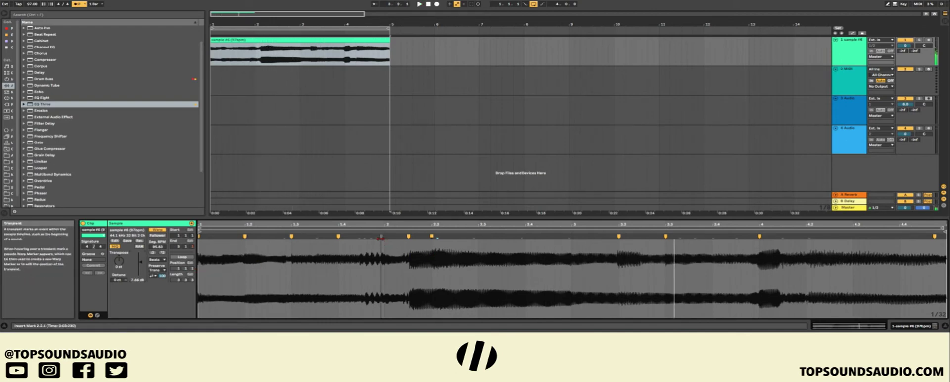
# Add warp markers to the sample #6 clip near beats 2.1 and 3.1 while checking the loop's timing
pyautogui.press('space')
pyautogui.press('space')
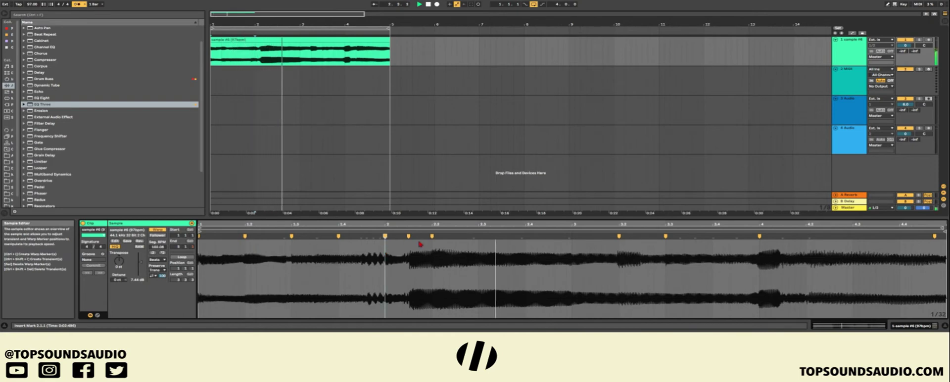
pyautogui.click(567, 239)
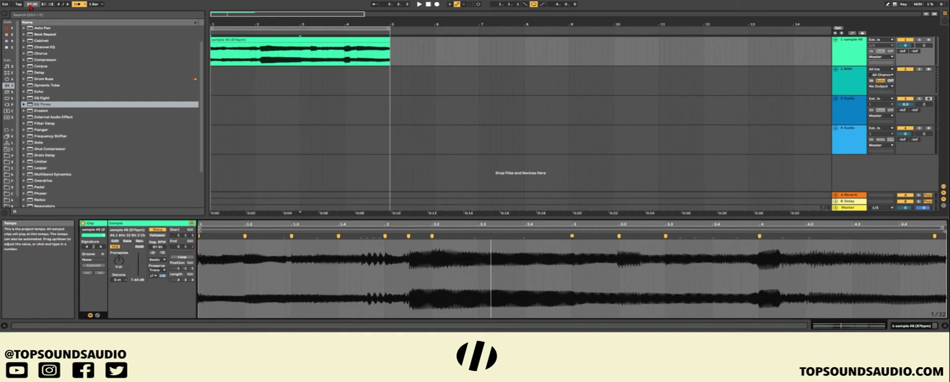
# Transpose the sample #6 clip upward and raise the project tempo to 115 BPM while listening to the loop
pyautogui.moveTo(31, 6); pyautogui.dragTo(30, 2)
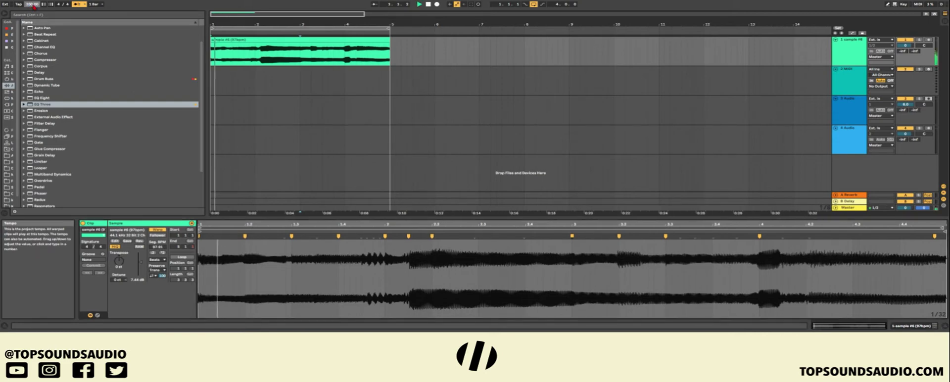
pyautogui.moveTo(119, 260); pyautogui.dragTo(119, 247)
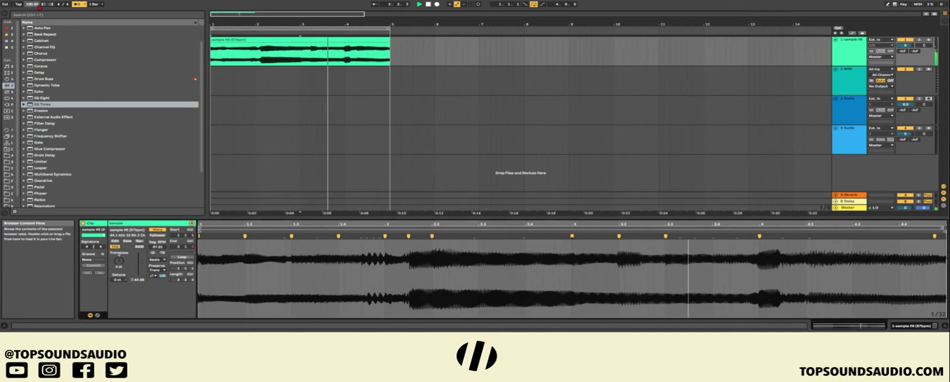
pyautogui.moveTo(32, 6); pyautogui.dragTo(31, 2)
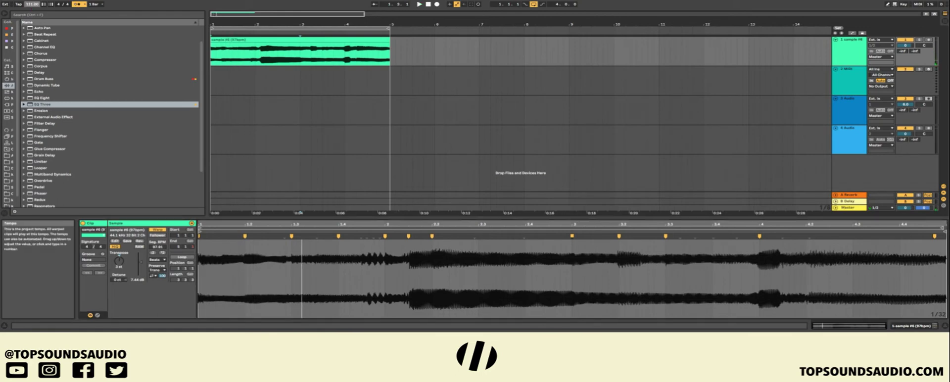
pyautogui.moveTo(31, 5); pyautogui.dragTo(30, 4)
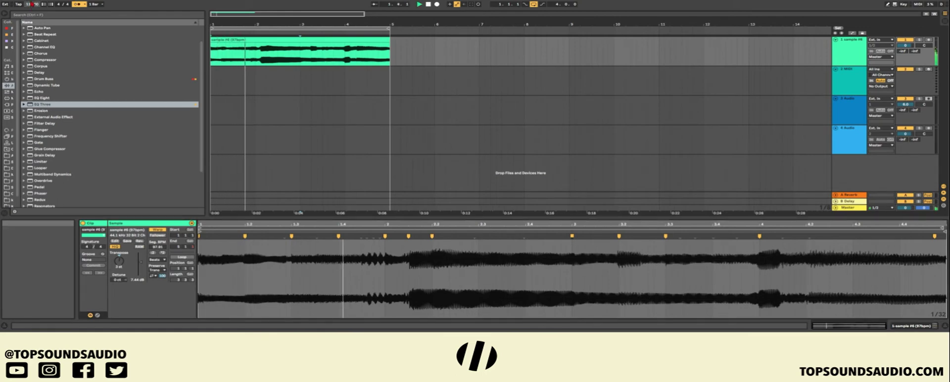
pyautogui.moveTo(32, 4); pyautogui.dragTo(31, 7)
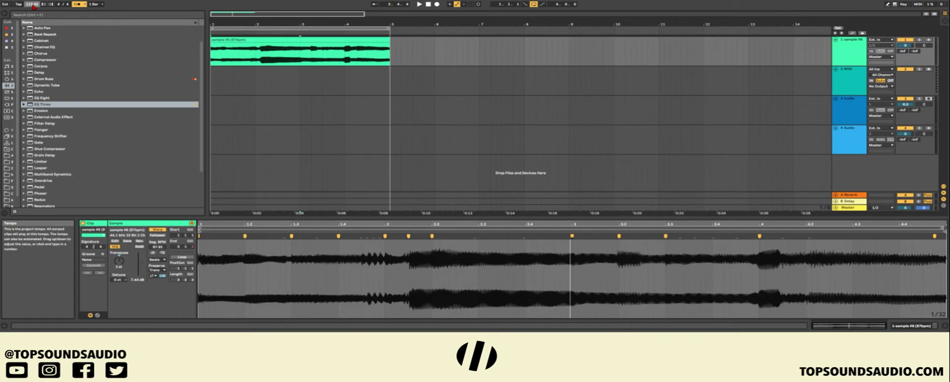
pyautogui.press('space')
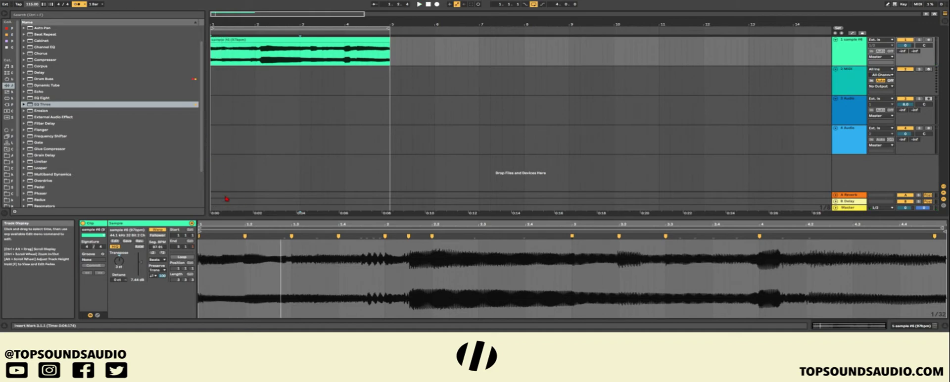
# Zoom in on the 4-bar loop and open the HATS folder of the Lord Ghost Mr. Frost drum kit
pyautogui.moveTo(230, 22); pyautogui.dragTo(230, 45)
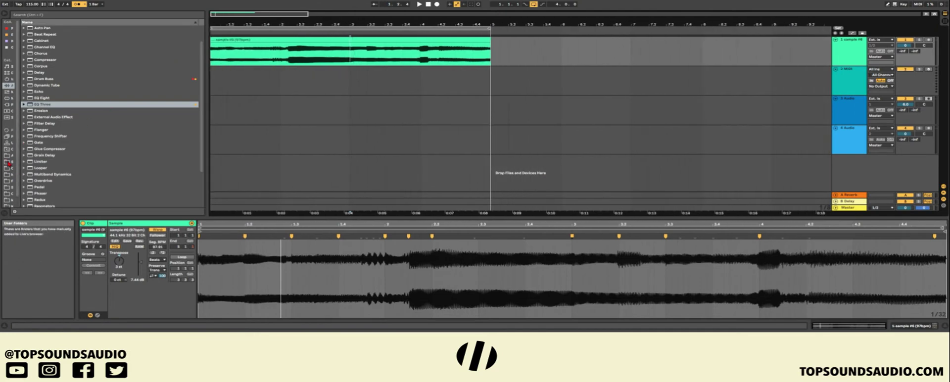
pyautogui.click(9, 156)
pyautogui.click(33, 109)
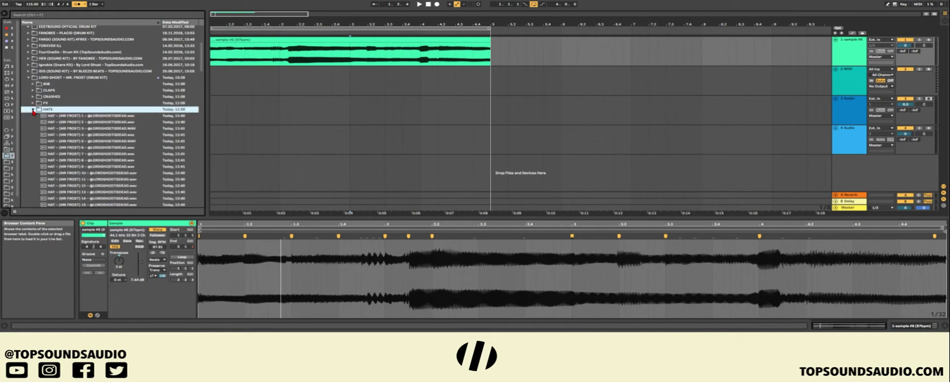
pyautogui.scroll(-5, 79, 124)
# Audition several hat samples from the Mr. Frost kit to find one for the beat
pyautogui.click(81, 113)
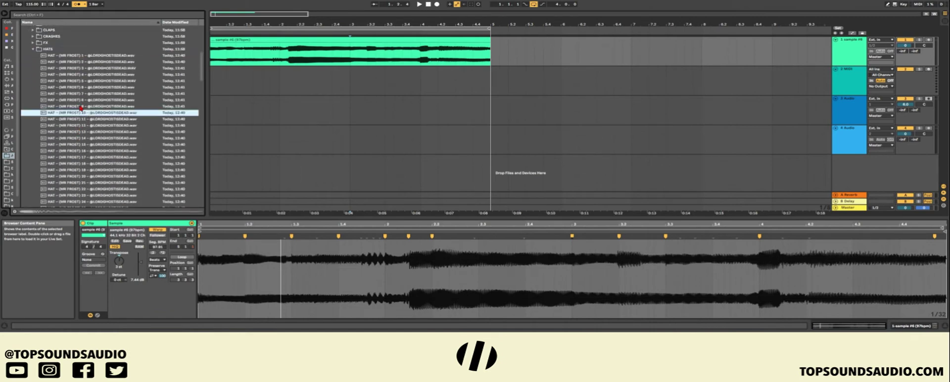
pyautogui.click(80, 107)
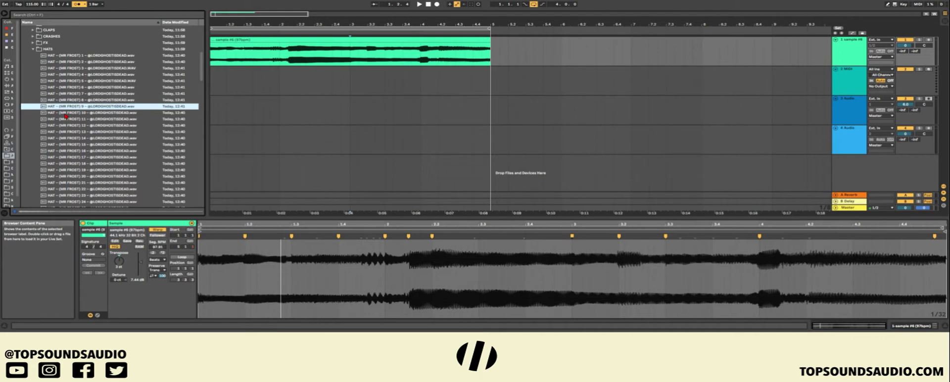
pyautogui.click(65, 125)
pyautogui.click(67, 138)
pyautogui.click(68, 132)
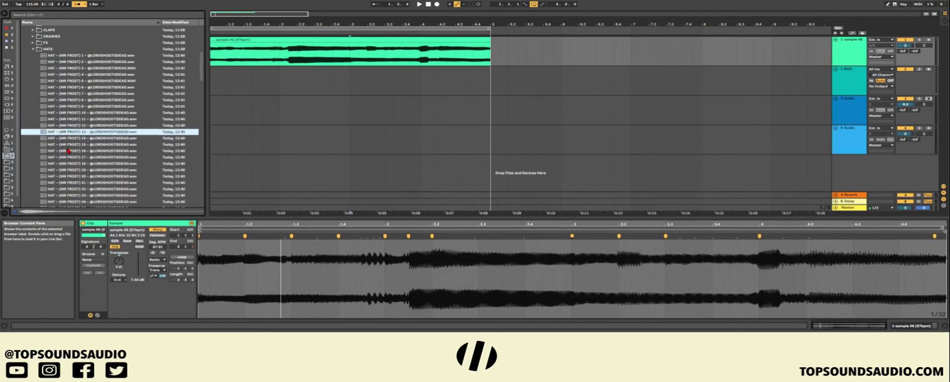
pyautogui.click(69, 151)
pyautogui.click(68, 158)
pyautogui.click(68, 164)
pyautogui.click(68, 169)
# Place the HAT - (MR FROST) 18 sample on the second track at the start of bar 1
pyautogui.click(66, 165)
pyautogui.moveTo(212, 90); pyautogui.dragTo(213, 82)
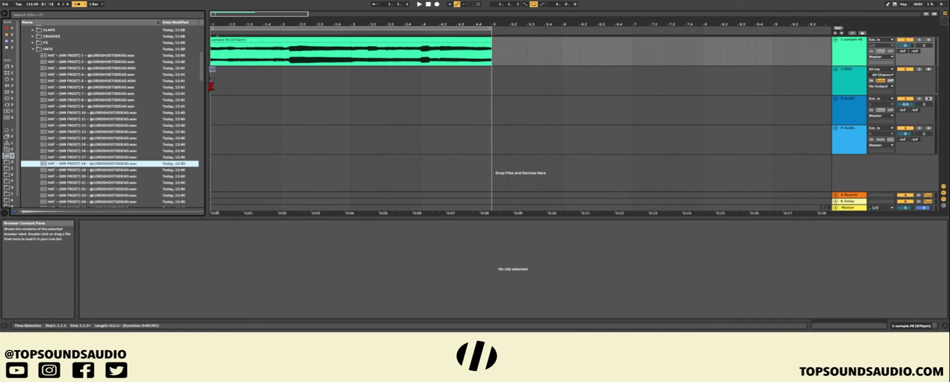
pyautogui.press('space')
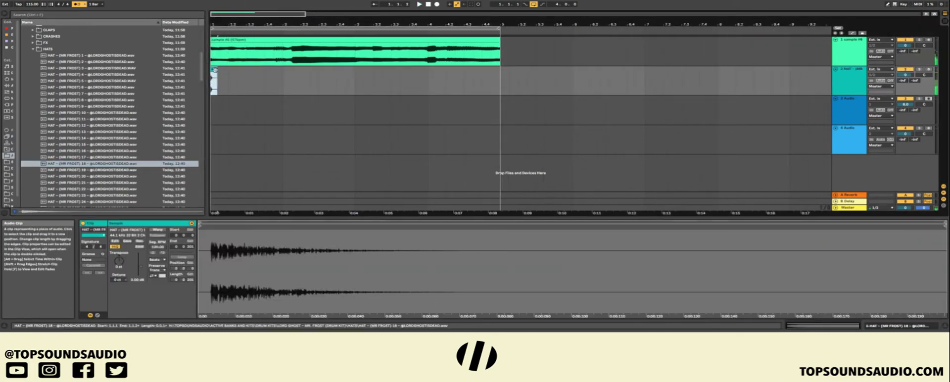
# Copy the hat clip onto each following beat up to the first beat of bar 2
pyautogui.moveTo(215, 70); pyautogui.dragTo(232, 83)
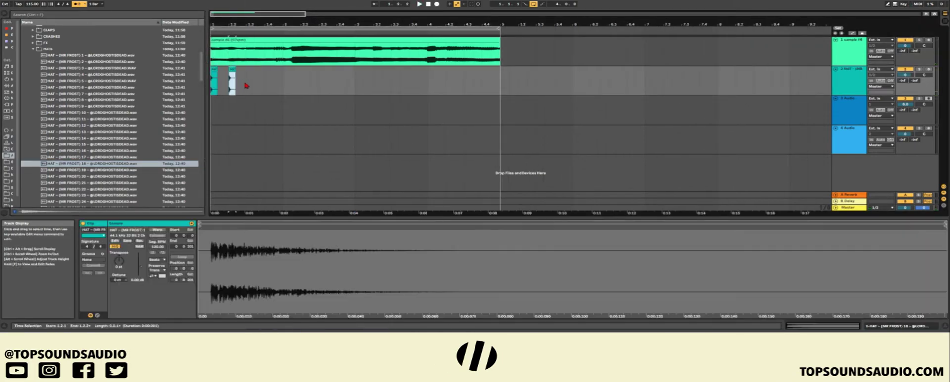
pyautogui.click(285, 83)
pyautogui.hotkey('ctrl', 'v')
pyautogui.click(300, 81)
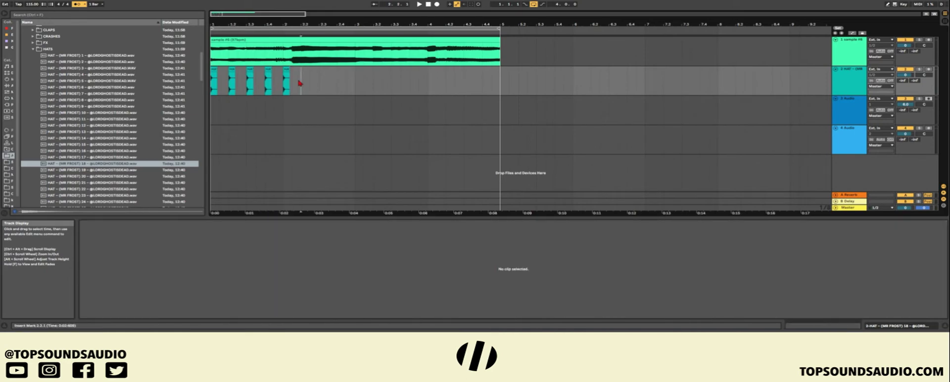
# Duplicate the four hats of bar 1 to fill the 4-bar loop, and turn off the metronome during playback
pyautogui.moveTo(289, 83); pyautogui.dragTo(213, 83)
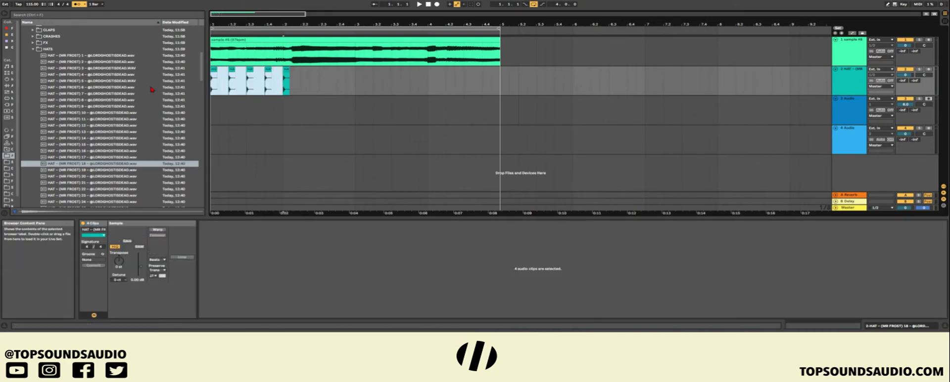
pyautogui.hotkey('ctrl', 'd')
pyautogui.hotkey('ctrl', 'd')
pyautogui.hotkey('ctrl', 'd')
pyautogui.click(214, 81)
pyautogui.press('space')
pyautogui.click(78, 5)
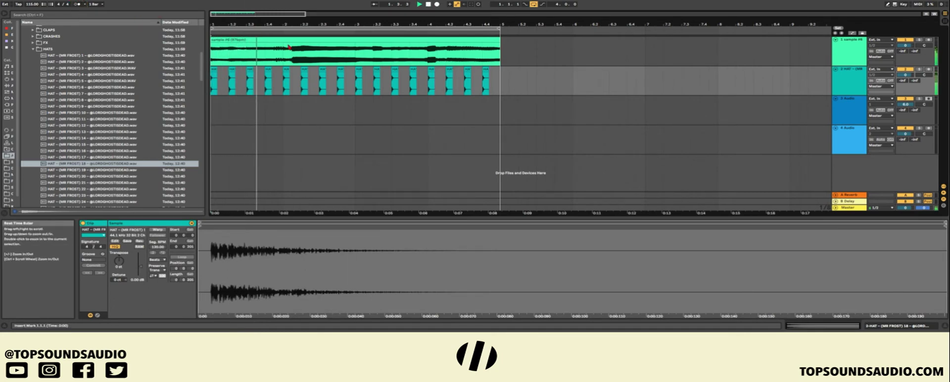
# Shorten the hat at beat 2.3 to roughly a sixteenth and duplicate it four times in a row
pyautogui.moveTo(332, 24); pyautogui.dragTo(332, 45)
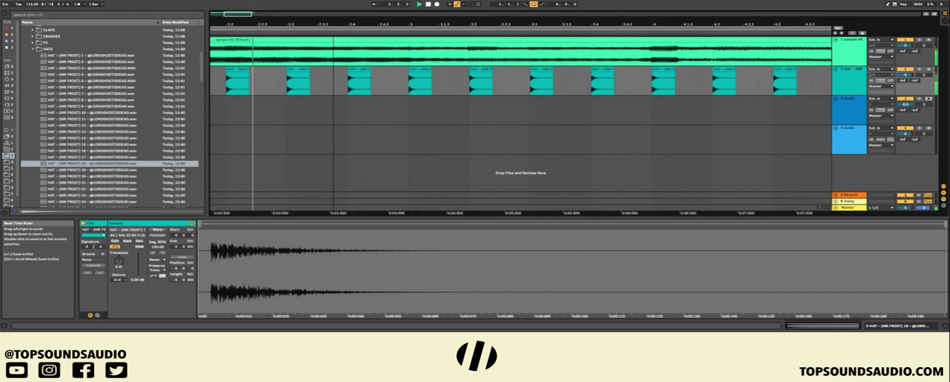
pyautogui.click(308, 71)
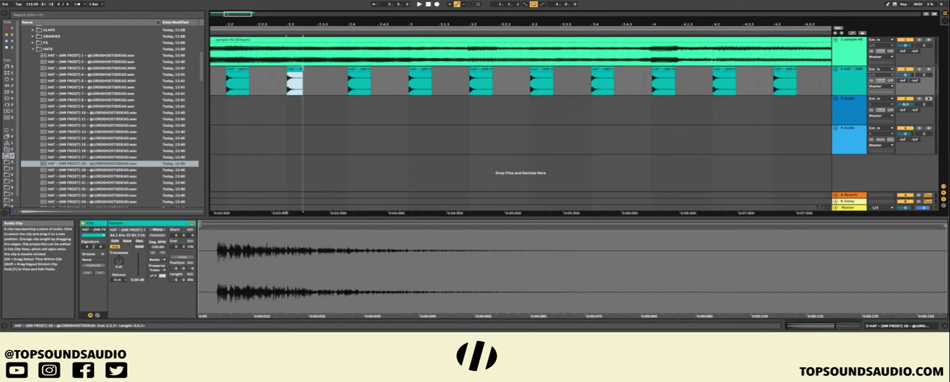
pyautogui.hotkey('ctrl', 'd')
pyautogui.hotkey('ctrl', 'd')
pyautogui.hotkey('ctrl', 'd')
pyautogui.hotkey('ctrl', 'd')
# Remove the hat repeats following beat 2.3 and leave the hat there exactly one sixteenth long
pyautogui.click(272, 116)
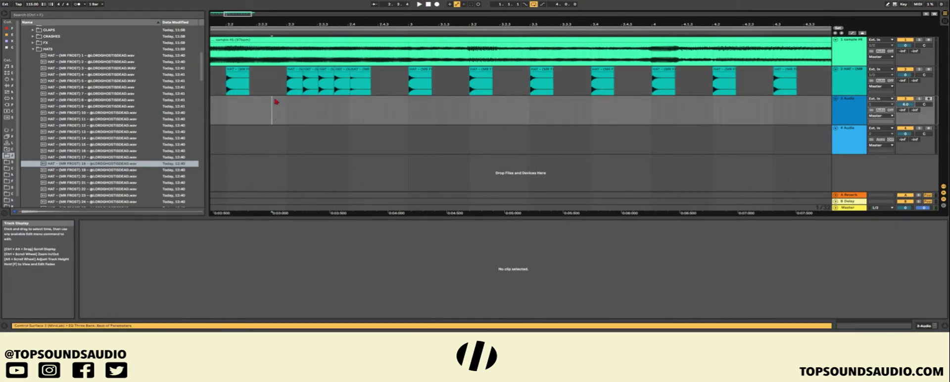
pyautogui.click(299, 74)
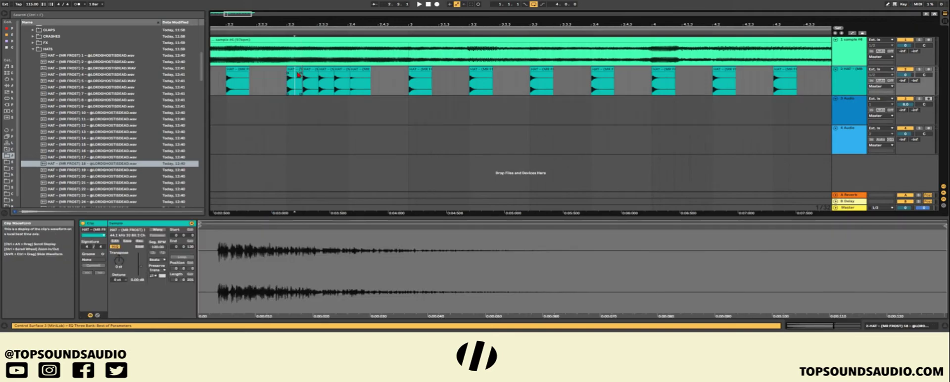
pyautogui.moveTo(386, 87); pyautogui.dragTo(305, 91)
pyautogui.hotkey('ctrl', 'z')
pyautogui.hotkey('ctrl', 'z')
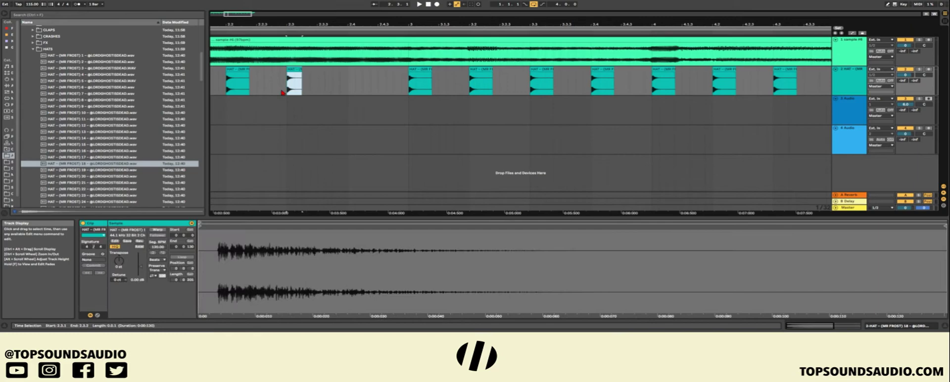
# Duplicate the sixteenth-long hat at beat 2.3 four times to make a roll, and listen to it
pyautogui.hotkey('ctrl', 'd')
pyautogui.hotkey('ctrl', 'd')
pyautogui.hotkey('ctrl', 'd')
pyautogui.hotkey('ctrl', 'd')
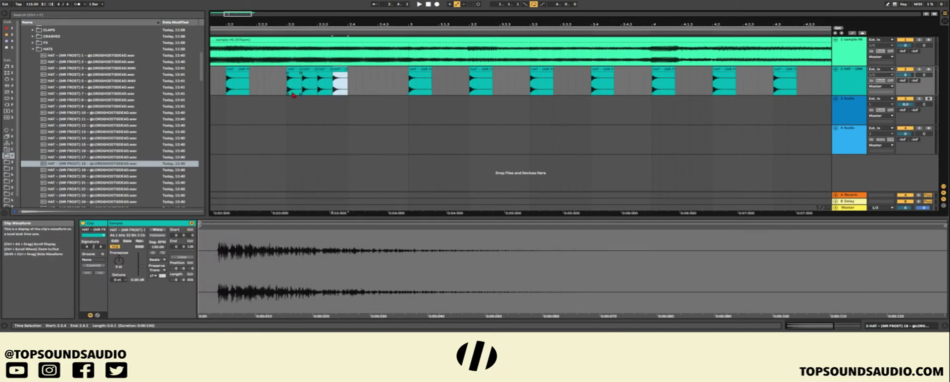
pyautogui.click(253, 99)
pyautogui.press('space')
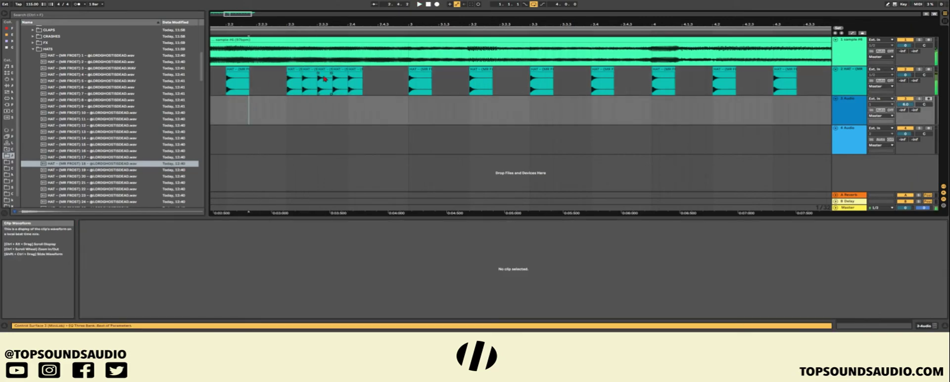
# Delete the hats at 2.3.2 and 2.3.4 from the roll
pyautogui.click(311, 68)
pyautogui.press('Delete')
pyautogui.click(340, 79)
pyautogui.press('Delete')
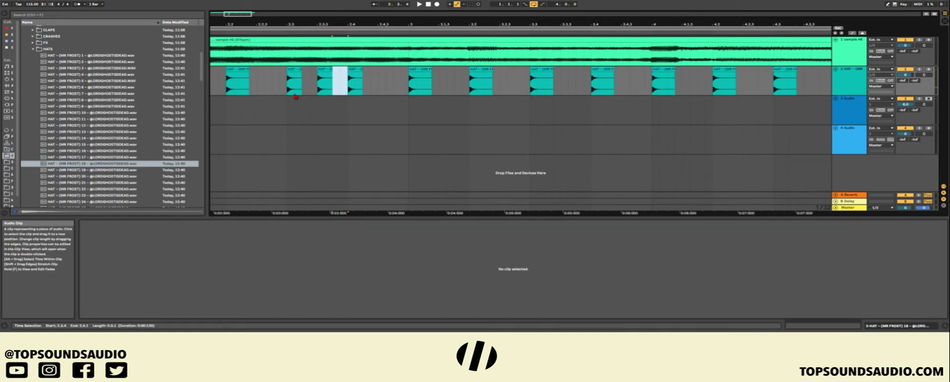
# Add a hat at 2.4.3 to fill the gap before bar 3, and play back the pattern
pyautogui.click(262, 122)
pyautogui.click(380, 84)
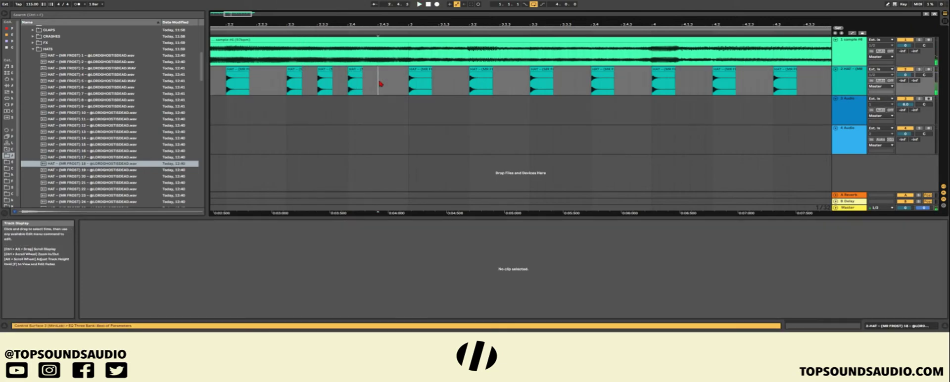
pyautogui.click(297, 110)
pyautogui.press('-')
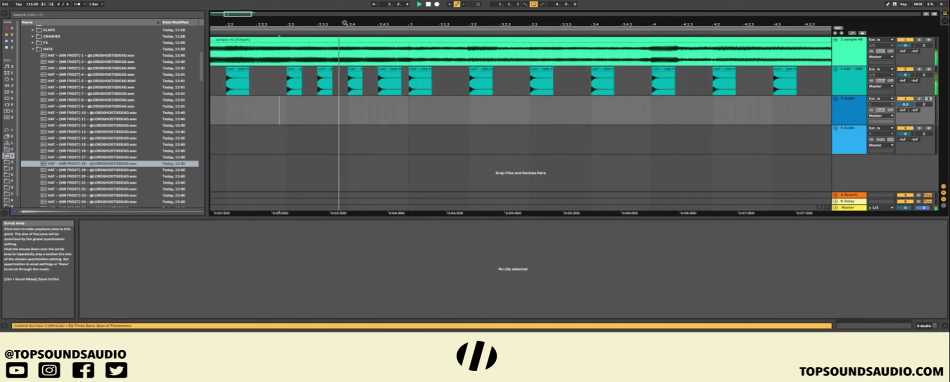
pyautogui.press('+')
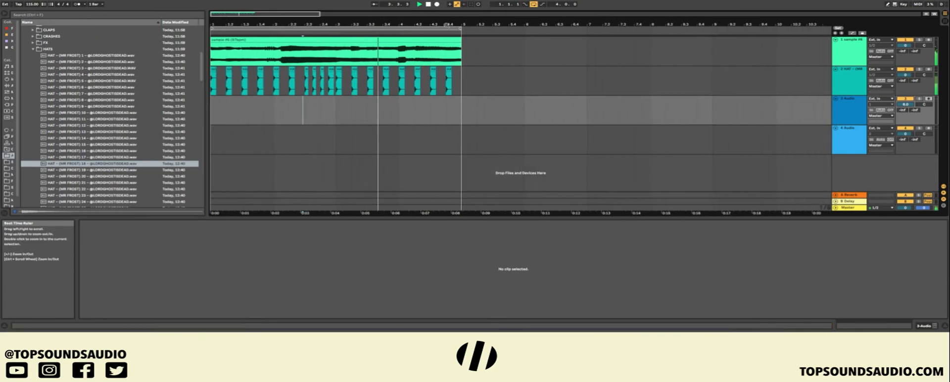
# Shorten the hat at beat 4.3 to one sixteenth, add a copy of it at 4.3.3, and listen
pyautogui.press('+')
pyautogui.moveTo(461, 24); pyautogui.dragTo(461, 57)
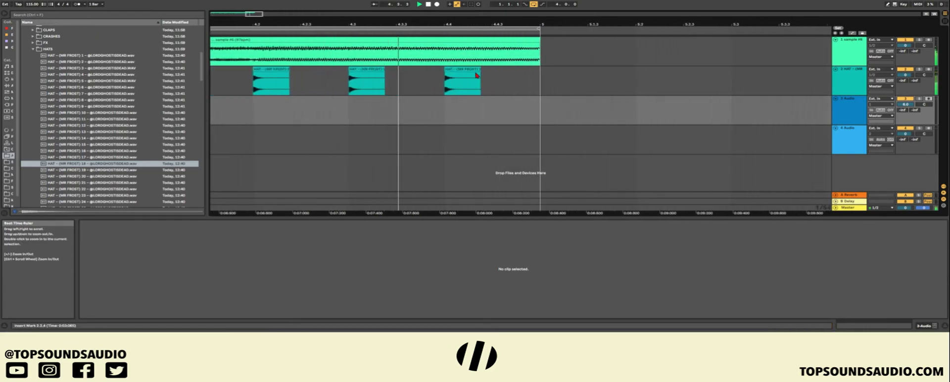
pyautogui.click(378, 77)
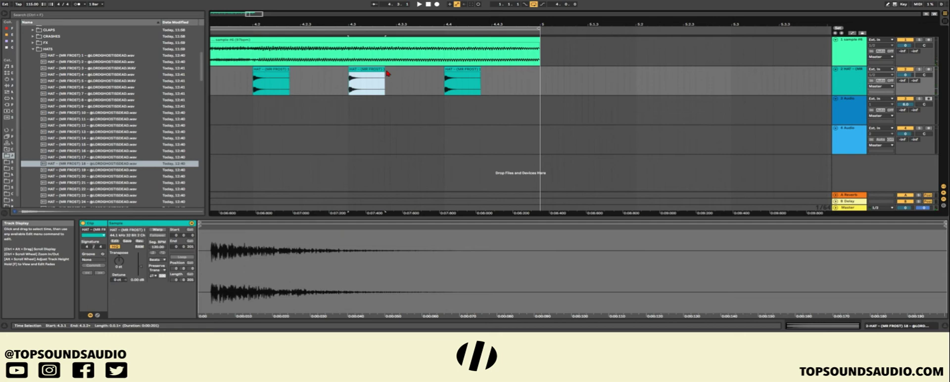
pyautogui.moveTo(385, 74); pyautogui.dragTo(373, 74)
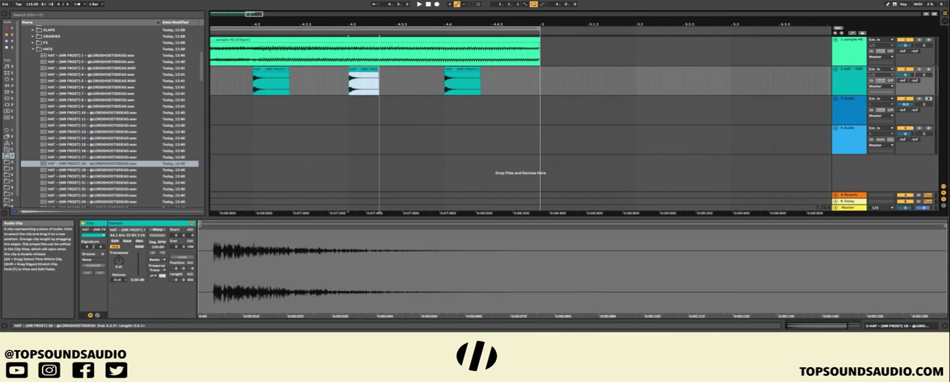
pyautogui.press('space')
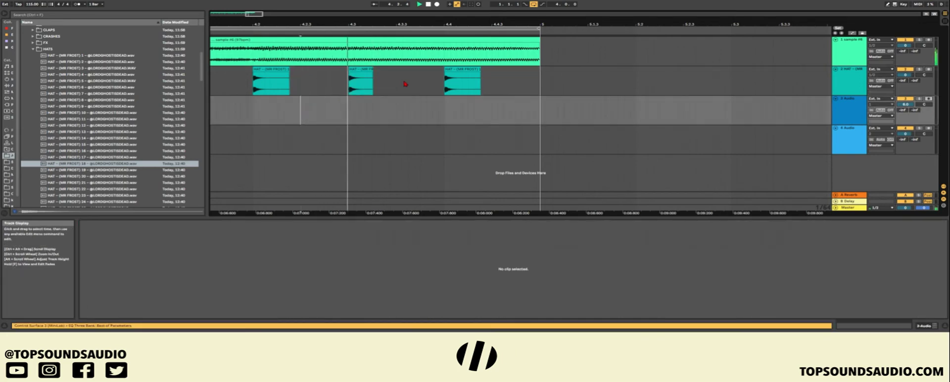
pyautogui.click(397, 86)
pyautogui.hotkey('ctrl', 'v')
pyautogui.click(296, 119)
pyautogui.press('space')
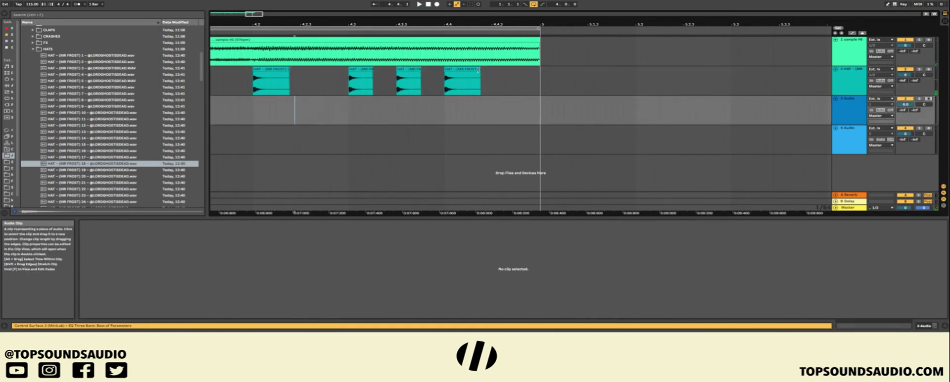
# Try a fast roll from beat 4.4 using a thirty-second-long hat duplicated seven times, listen to it, and delete the repeats
pyautogui.moveTo(480, 79); pyautogui.dragTo(456, 70)
pyautogui.press('space')
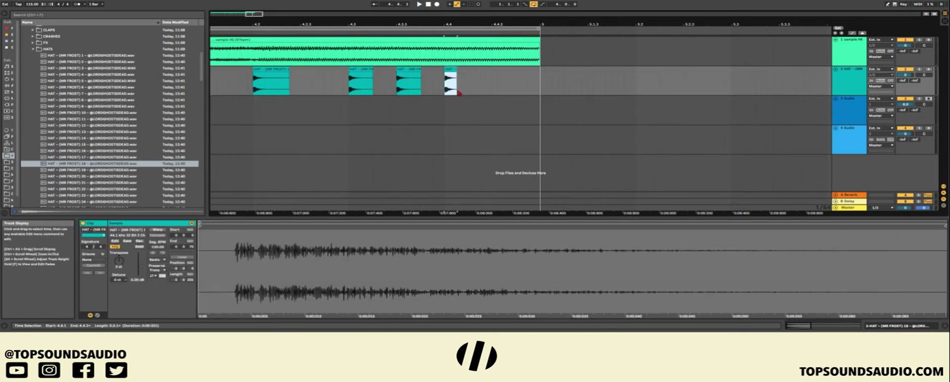
pyautogui.hotkey('ctrl', 'd')
pyautogui.hotkey('ctrl', 'd')
pyautogui.hotkey('ctrl', 'd')
pyautogui.hotkey('ctrl', 'd')
pyautogui.hotkey('ctrl', 'd')
pyautogui.hotkey('ctrl', 'd')
pyautogui.hotkey('ctrl', 'd')
pyautogui.click(227, 140)
pyautogui.press('space')
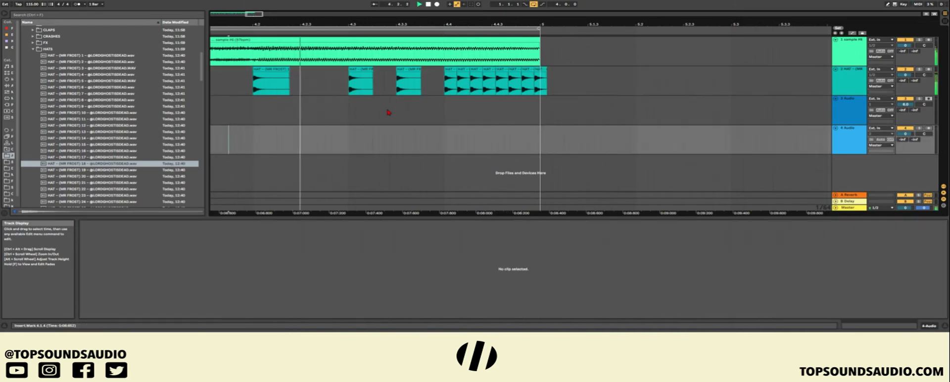
pyautogui.press('space')
pyautogui.moveTo(577, 92); pyautogui.dragTo(463, 88)
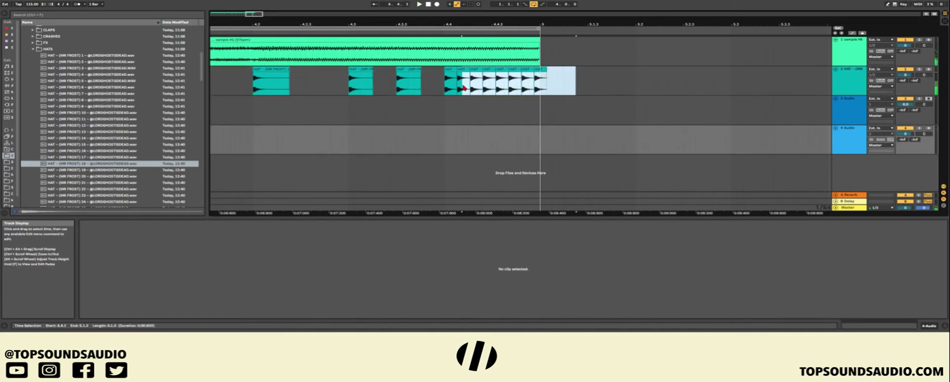
pyautogui.press('Delete')
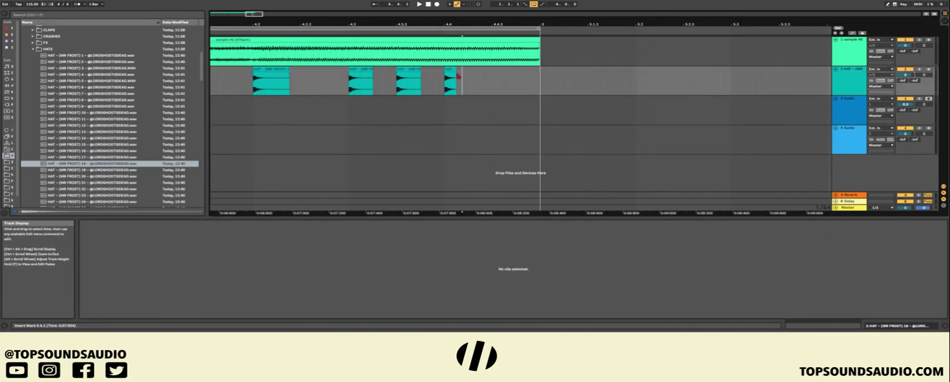
# Make the hat at beat 4.4 one sixteenth long, duplicate it three times up to bar 5, and listen
pyautogui.click(453, 74)
pyautogui.moveTo(456, 72); pyautogui.dragTo(468, 72)
pyautogui.click(419, 115)
pyautogui.click(454, 70)
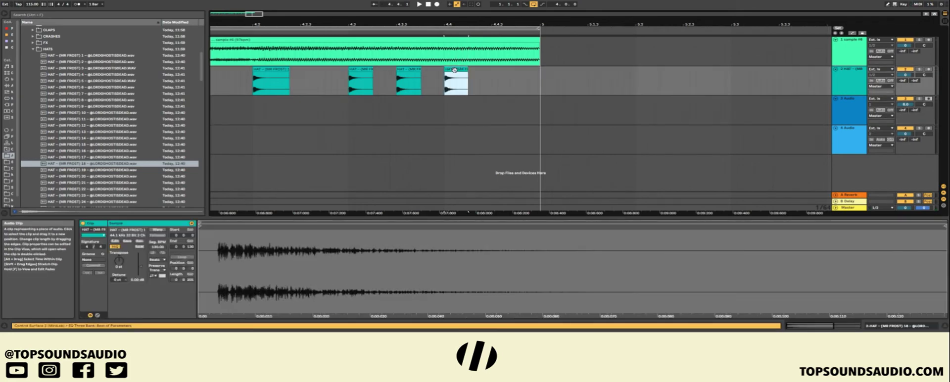
pyautogui.hotkey('ctrl', 'd')
pyautogui.hotkey('ctrl', 'd')
pyautogui.hotkey('ctrl', 'd')
pyautogui.click(295, 146)
pyautogui.press('space')
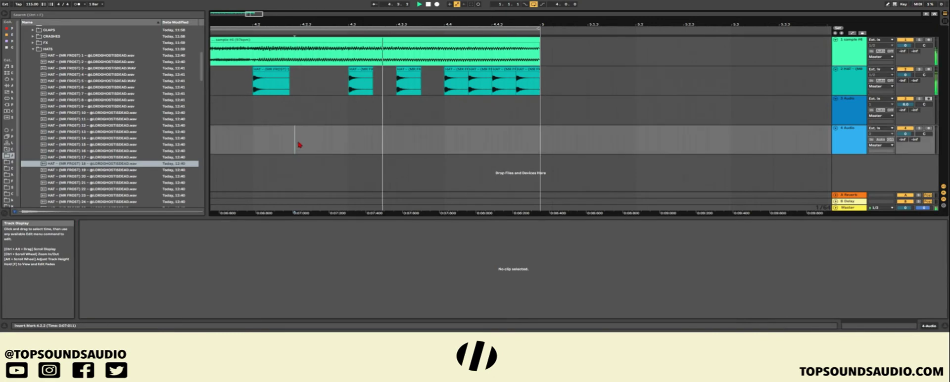
# Lower the hat track's volume to about -4.5 dB and raise its Reverb send slightly while listening
pyautogui.scroll(-5, 416, 24)
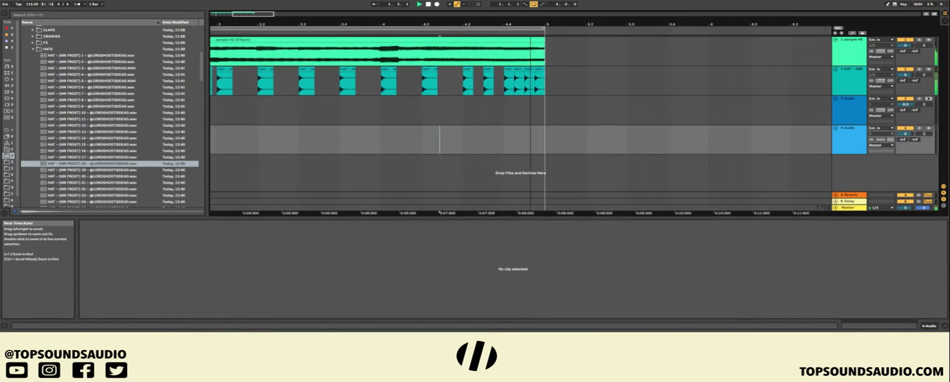
pyautogui.scroll(-5, 643, 79)
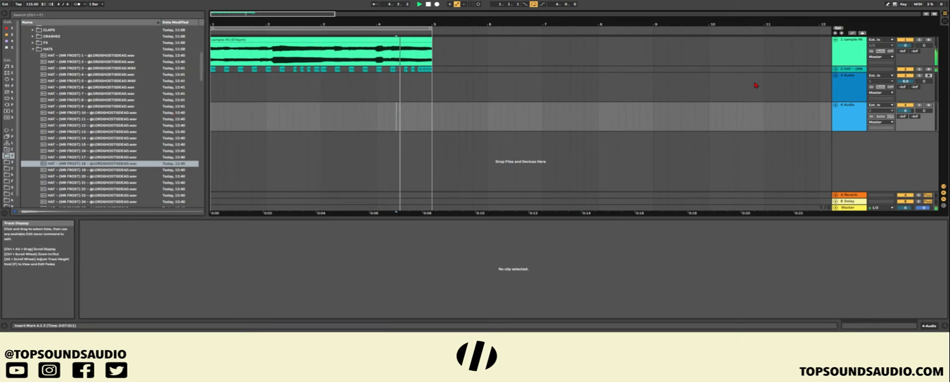
pyautogui.scroll(3, 904, 72)
pyautogui.moveTo(904, 75)
pyautogui.mouseDown()
pyautogui.moveTo(903, 87)
pyautogui.moveTo(902, 69)
pyautogui.mouseUp()
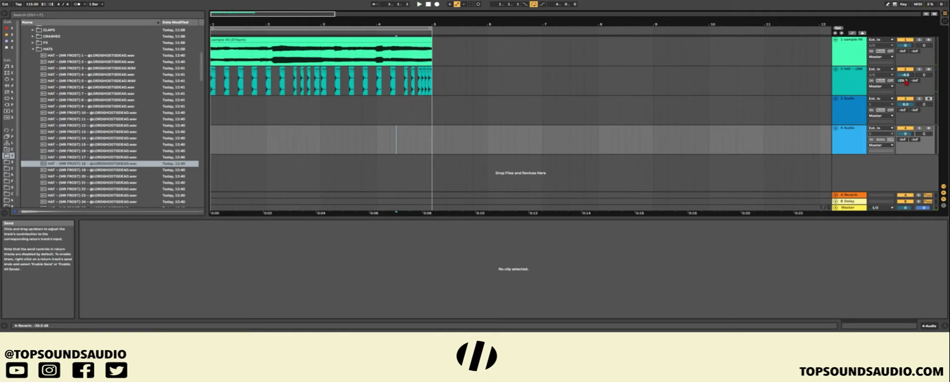
# Set the Delay return's delay time to 4 sixteenths and enable its filter at about 200 Hz
pyautogui.press('Tab')
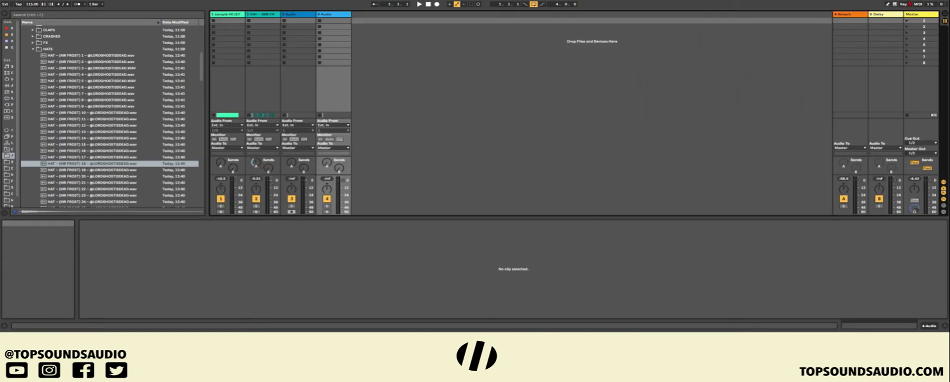
pyautogui.click(864, 14)
pyautogui.click(883, 14)
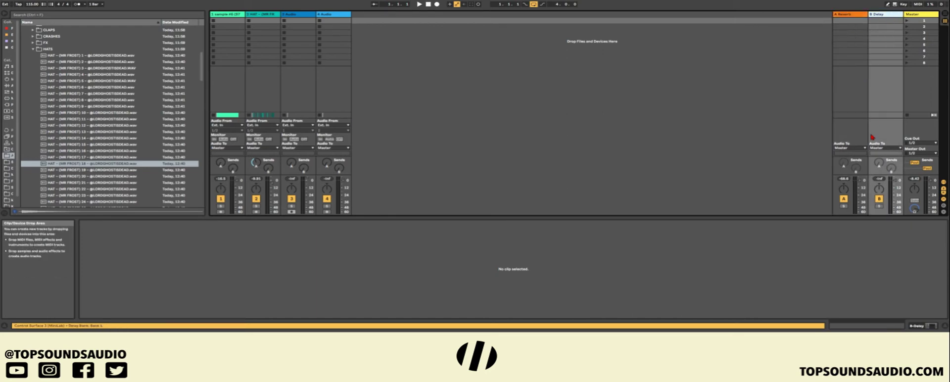
pyautogui.hotkey('shift', 'Tab')
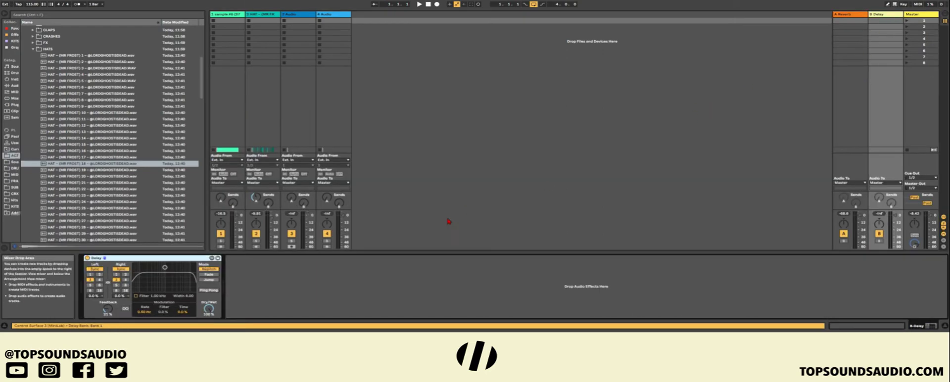
pyautogui.click(126, 280)
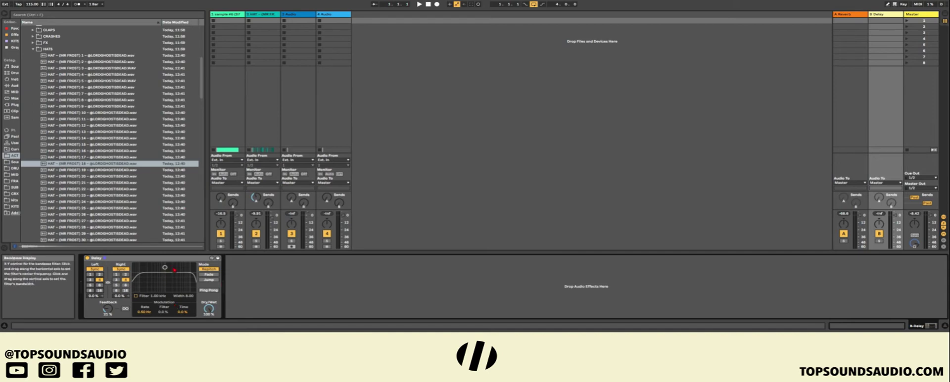
pyautogui.click(136, 296)
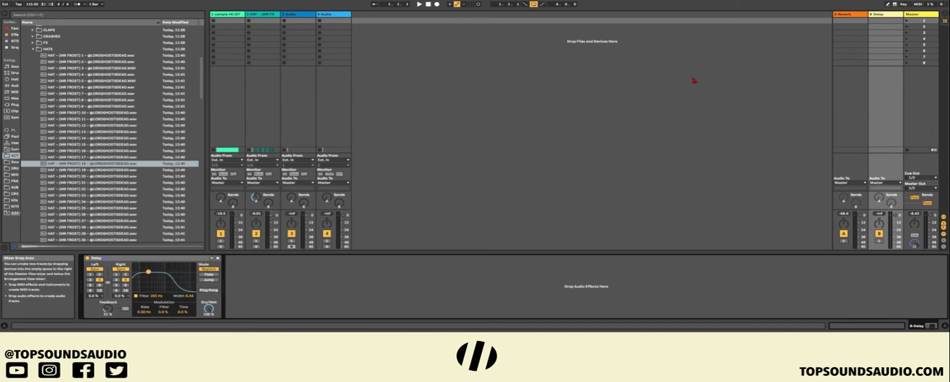
# Play the arrangement and set the hat track's Delay send to about -13 dB
pyautogui.press('Tab')
pyautogui.press('space')
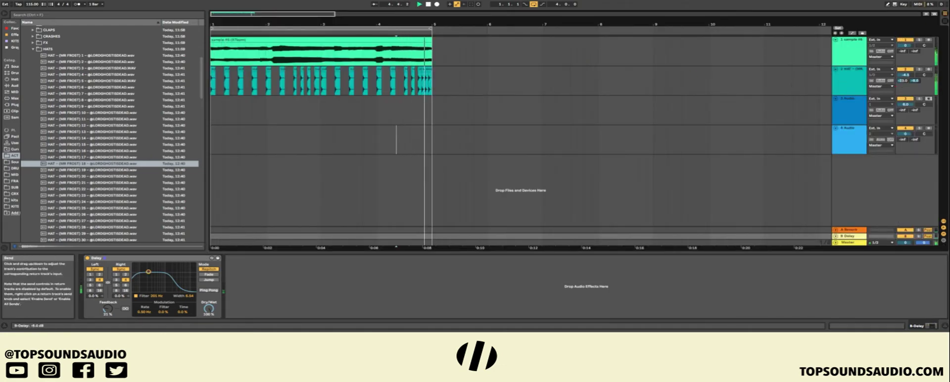
pyautogui.moveTo(915, 80); pyautogui.dragTo(915, 82)
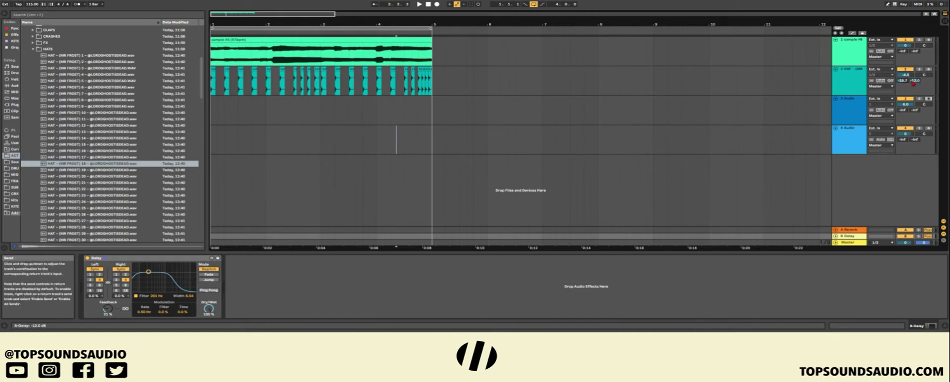
pyautogui.click(843, 88)
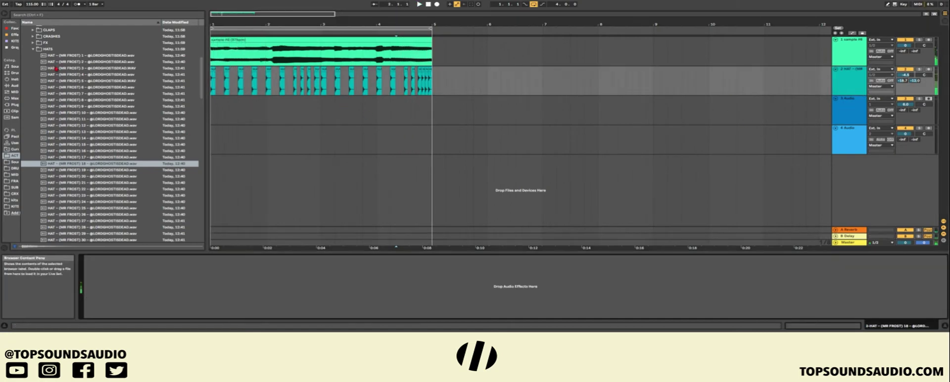
# Audition more samples in the HATS folder and place HAT 37 on the third track at beat 1.2
pyautogui.click(34, 50)
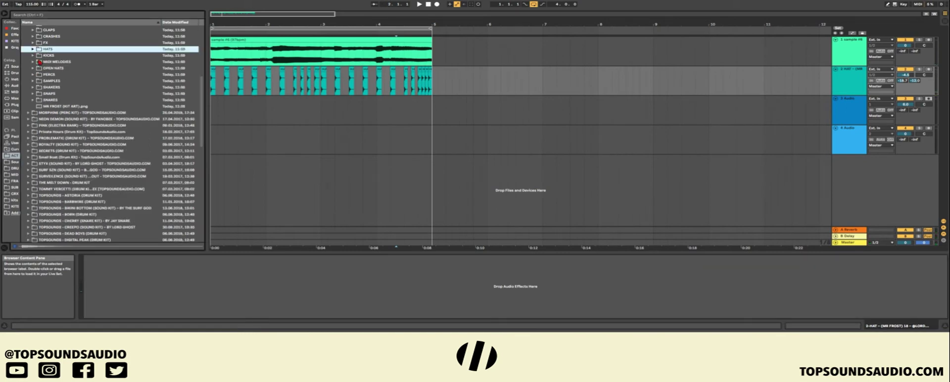
pyautogui.click(28, 51)
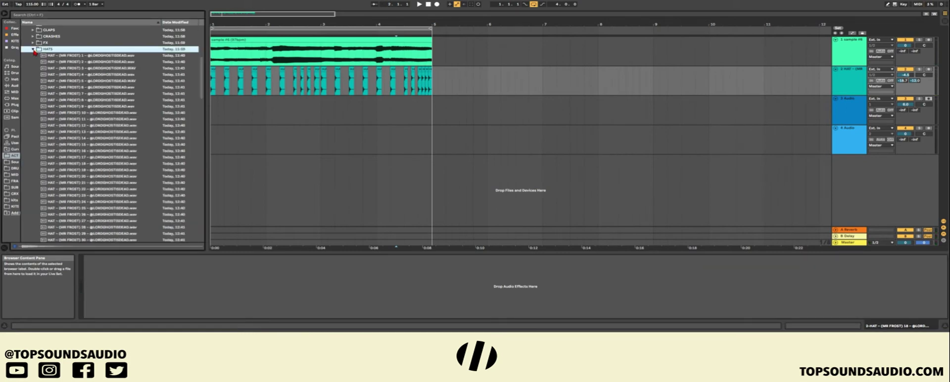
pyautogui.scroll(-6, 74, 144)
pyautogui.click(74, 146)
pyautogui.click(74, 151)
pyautogui.click(77, 164)
pyautogui.click(78, 176)
pyautogui.click(79, 169)
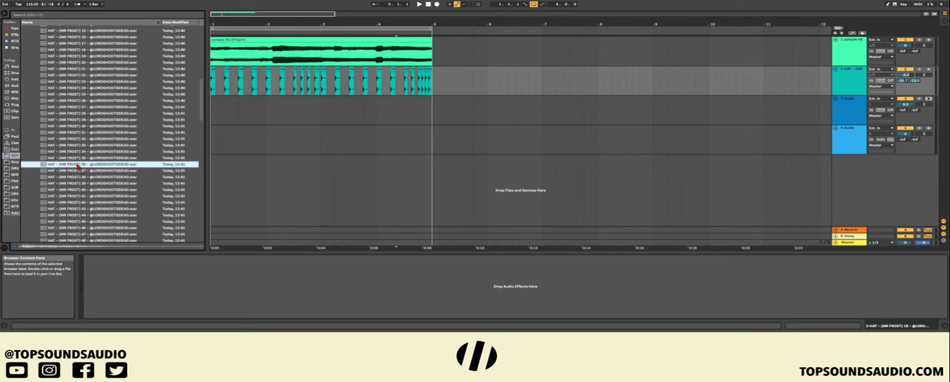
pyautogui.moveTo(245, 79); pyautogui.dragTo(230, 107)
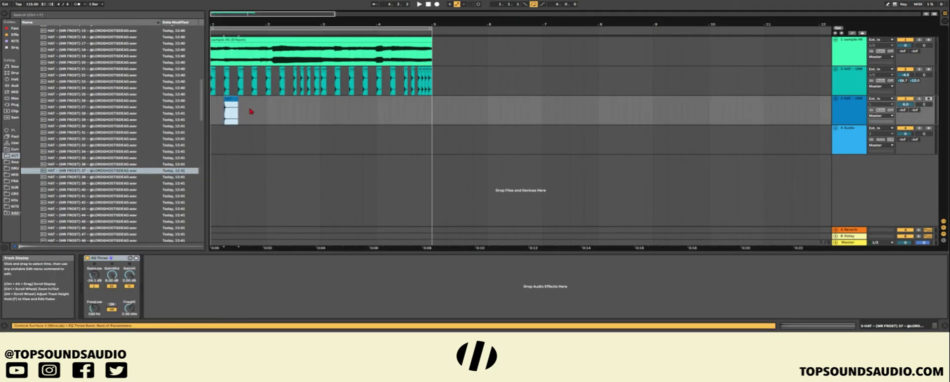
# Trim the new hat to about half a beat and repeat it on beats 2 and 4 of all four bars
pyautogui.click(237, 102)
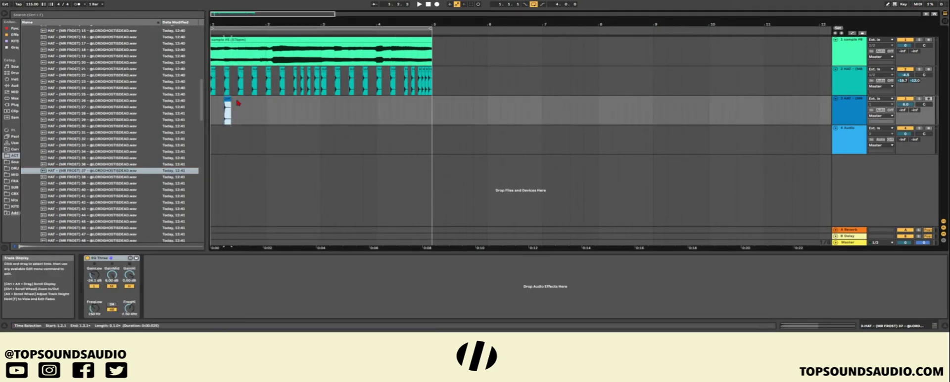
pyautogui.click(246, 110)
pyautogui.hotkey('ctrl', 'd')
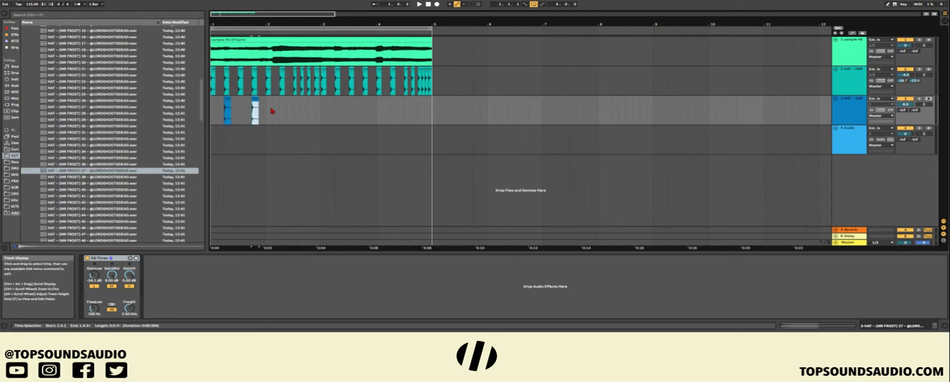
pyautogui.hotkey('ctrl', 'd')
pyautogui.hotkey('ctrl', 'd')
pyautogui.hotkey('ctrl', 'd')
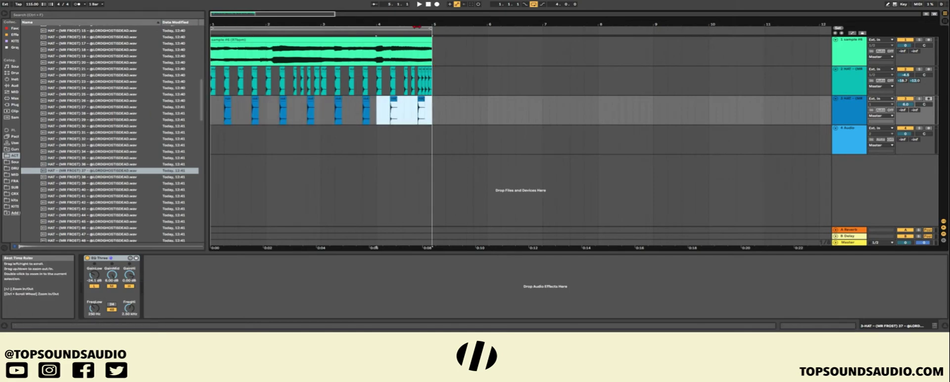
# Play the beat while lowering the second hat track's volume, and remove the EQ Three from that track
pyautogui.click(428, 5)
pyautogui.press('space')
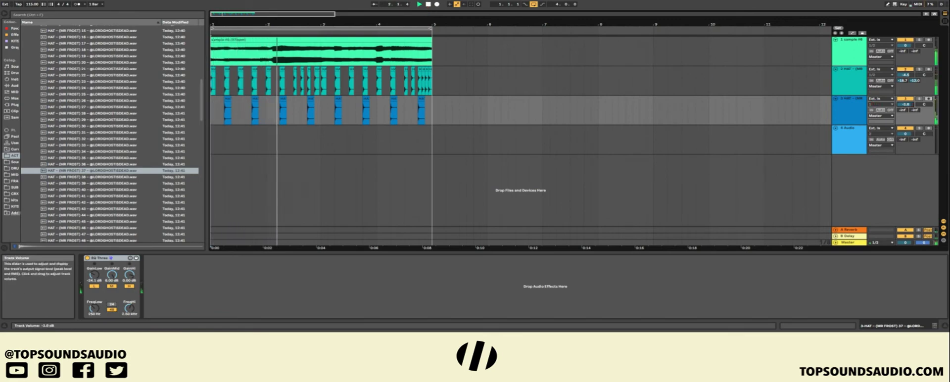
pyautogui.click(848, 105)
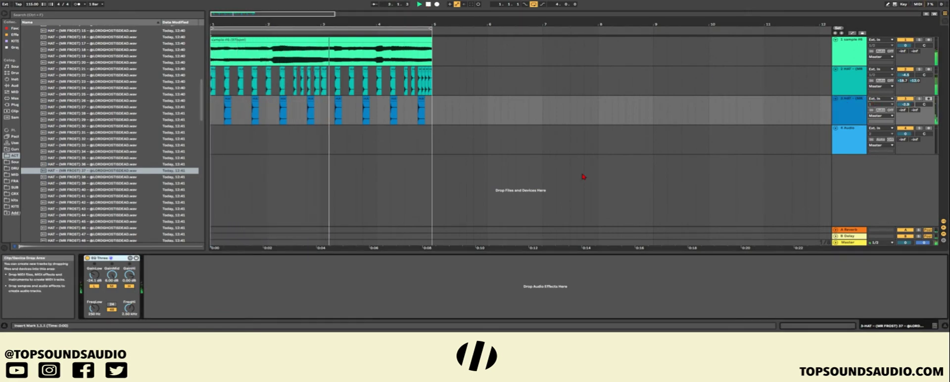
pyautogui.click(118, 261)
pyautogui.press('Delete')
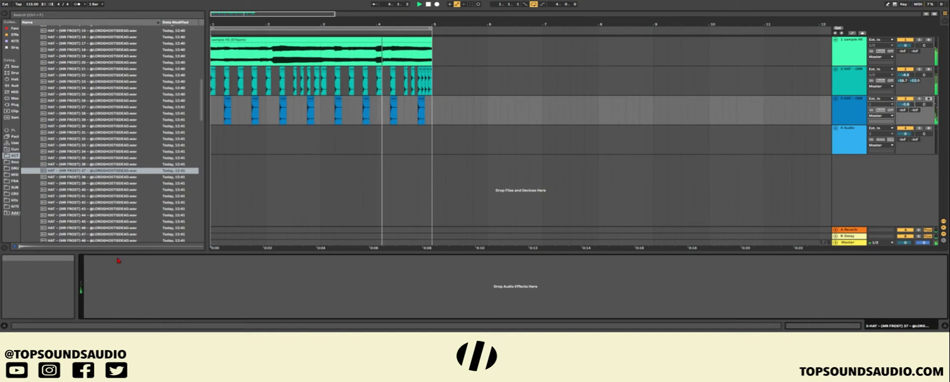
# Play the beat from the start and readjust the second hat track's volume
pyautogui.press('space')
pyautogui.press('space')
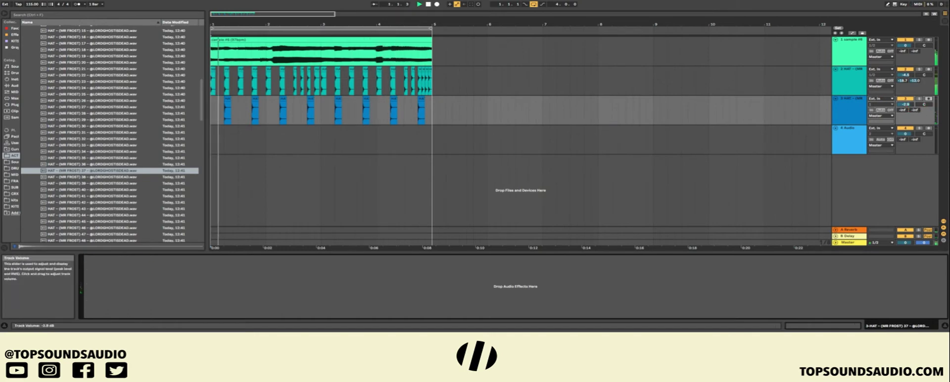
pyautogui.moveTo(905, 105); pyautogui.dragTo(905, 99)
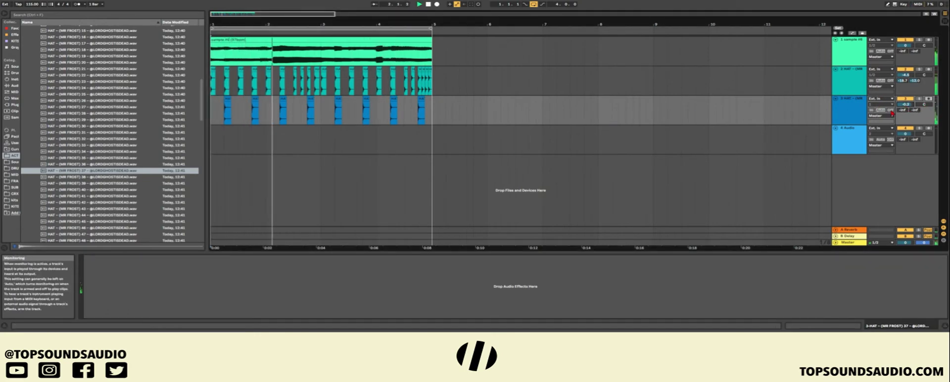
pyautogui.click(849, 109)
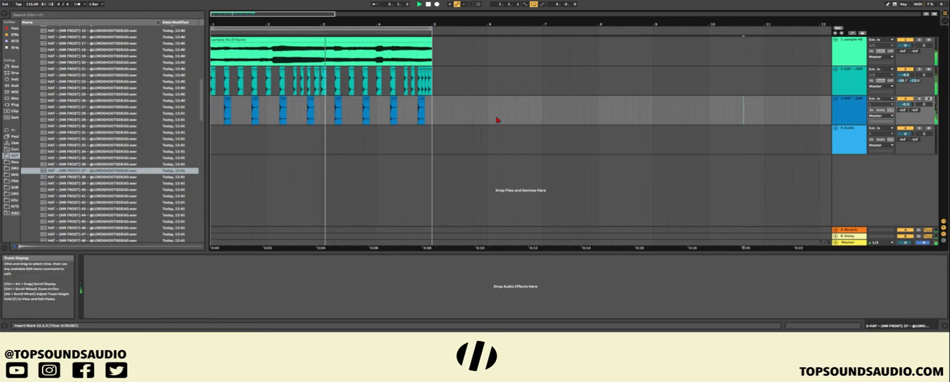
pyautogui.click(744, 110)
# Raise the second hat track's Reverb send to about -18 dB and bring up its Delay send
pyautogui.press('space')
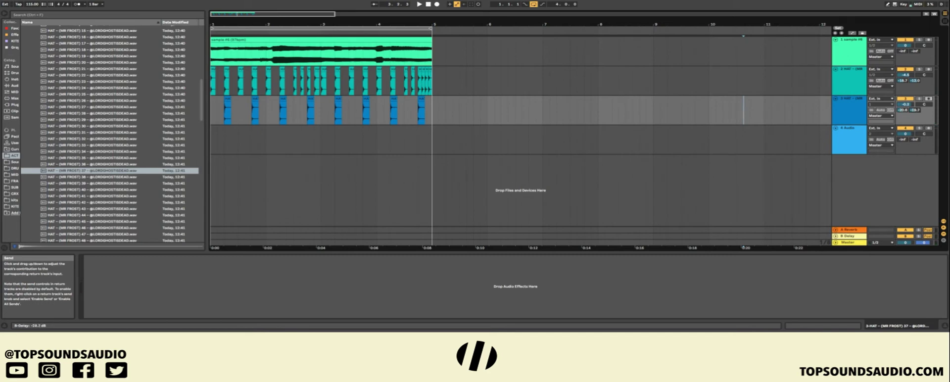
pyautogui.press('space')
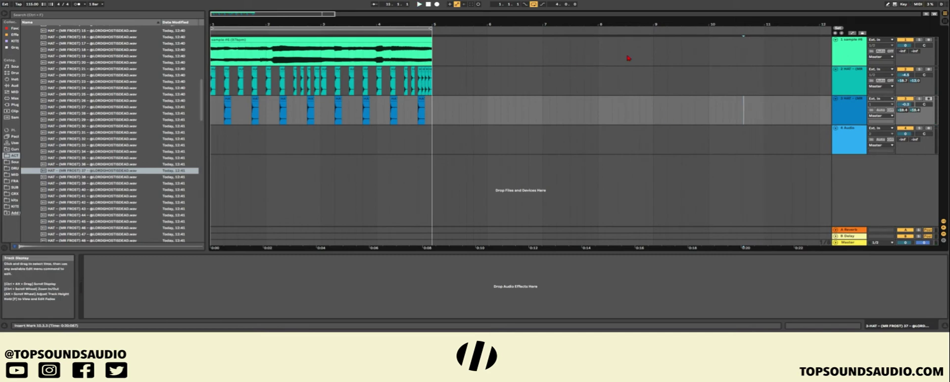
pyautogui.click(429, 4)
pyautogui.moveTo(904, 110); pyautogui.dragTo(904, 107)
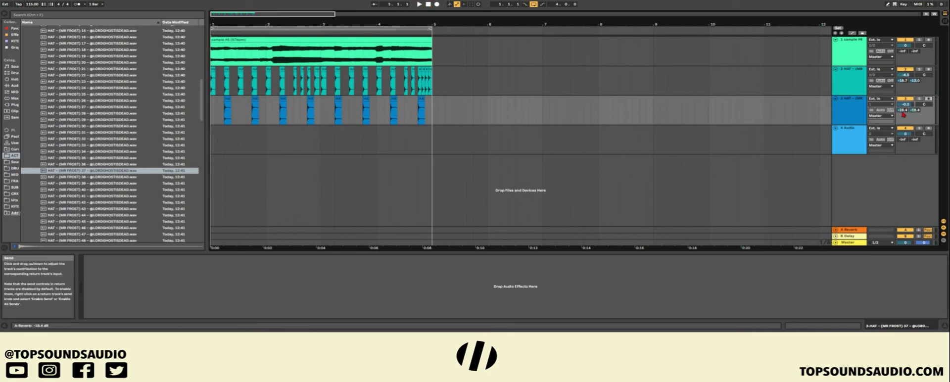
# Fine-tune the second hat track's volume during playback and fold both hat tracks
pyautogui.press('space')
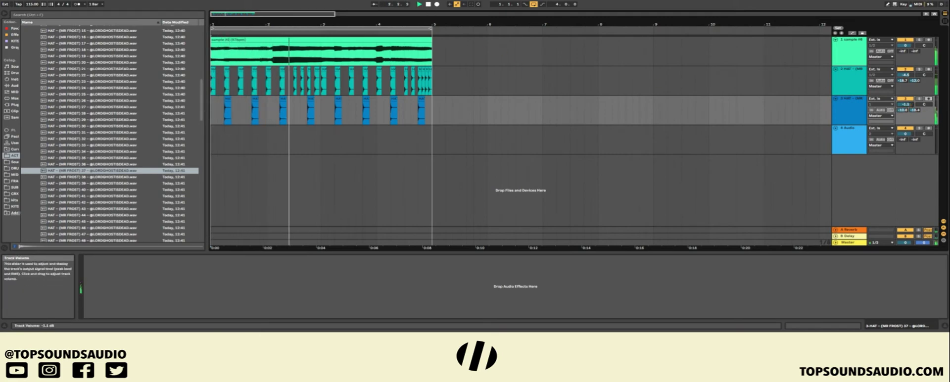
pyautogui.moveTo(906, 105); pyautogui.dragTo(911, 105)
pyautogui.click(835, 99)
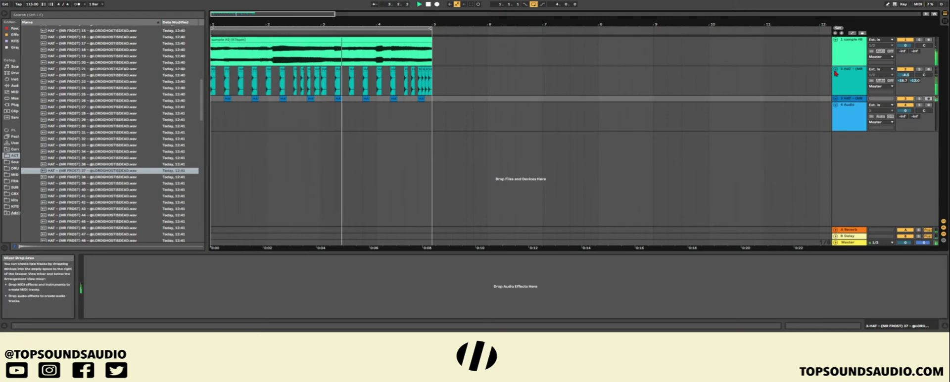
pyautogui.click(835, 69)
# Audition more samples in the HATS folder and place HAT 47 on the fourth track in the last half beat of bars 2 and 4
pyautogui.scroll(-2, 151, 64)
pyautogui.click(74, 168)
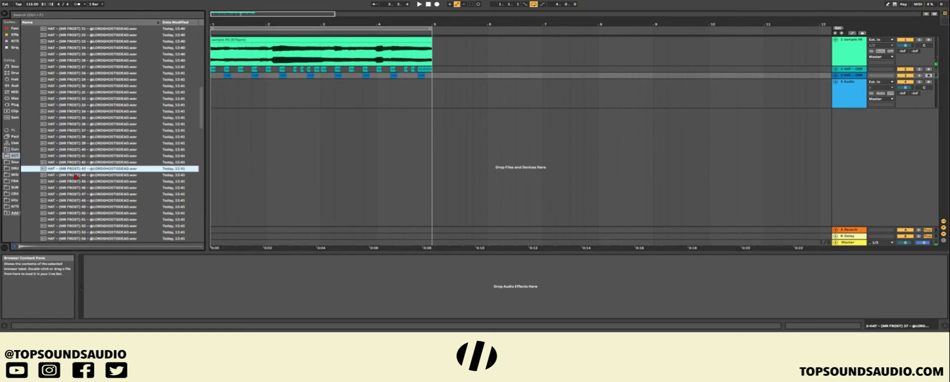
pyautogui.press('Down')
pyautogui.press('Down')
pyautogui.press('Down')
pyautogui.press('Down')
pyautogui.press('Down')
pyautogui.press('Down')
pyautogui.press('Up')
pyautogui.moveTo(89, 194)
pyautogui.mouseDown()
pyautogui.moveTo(279, 89)
pyautogui.moveTo(263, 95)
pyautogui.moveTo(321, 88)
pyautogui.mouseUp()
pyautogui.click(427, 96)
pyautogui.hotkey('ctrl', 'v')
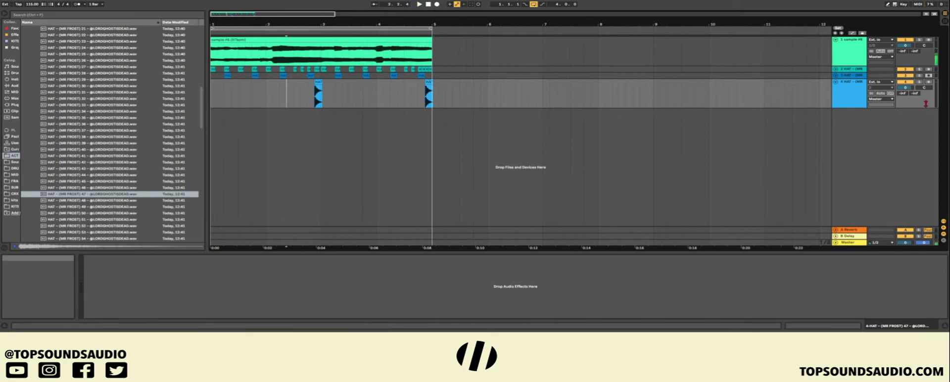
# Lower the HAT 47 track's volume, raise its Reverb and Delay sends while checking playback, and fold the track
pyautogui.moveTo(907, 96); pyautogui.dragTo(906, 88)
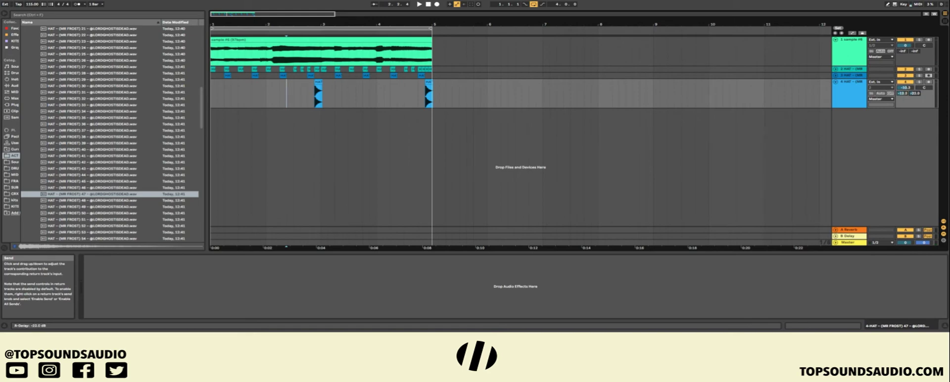
pyautogui.press('space')
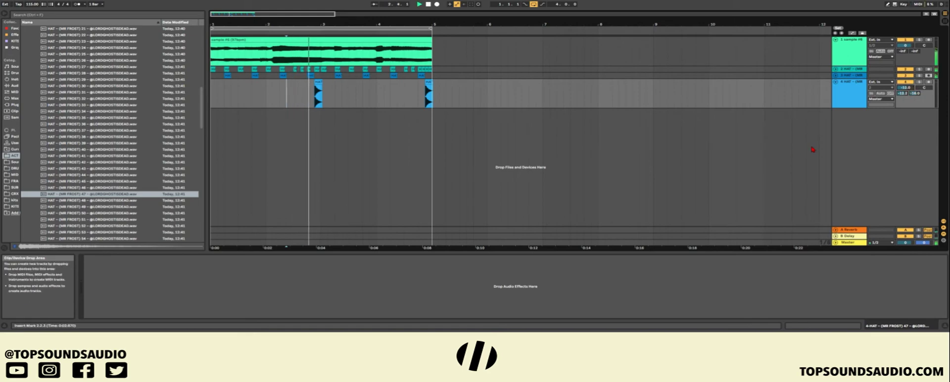
pyautogui.click(413, 97)
pyautogui.click(430, 80)
pyautogui.click(397, 94)
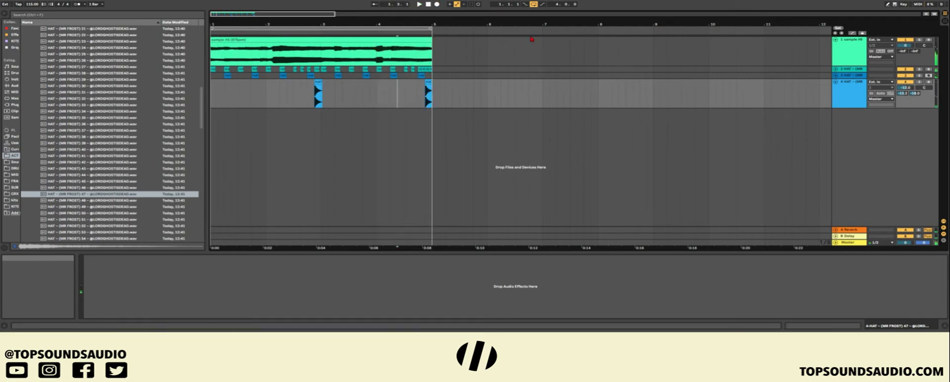
pyautogui.click(836, 82)
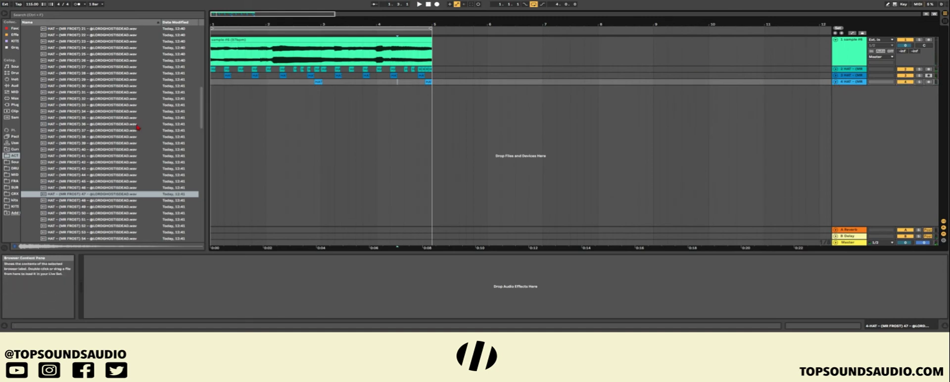
# Audition samples in the OPEN HATS folder and place OPEN HAT 7 on a new track at the start of bar 1
pyautogui.scroll(5, 138, 128)
pyautogui.scroll(4, 139, 127)
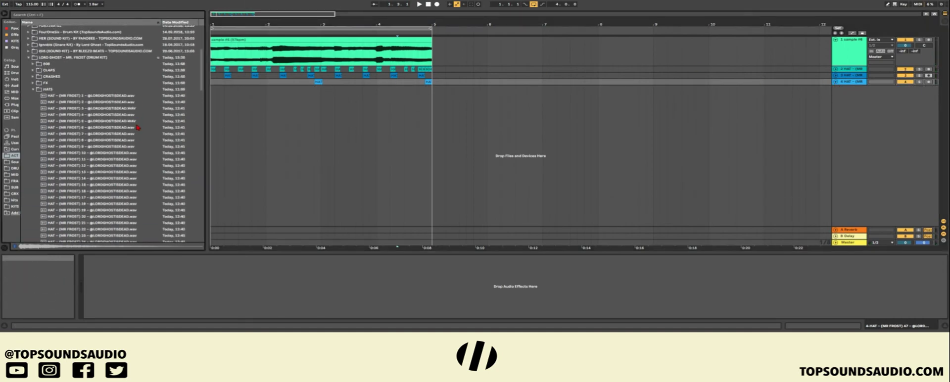
pyautogui.click(34, 90)
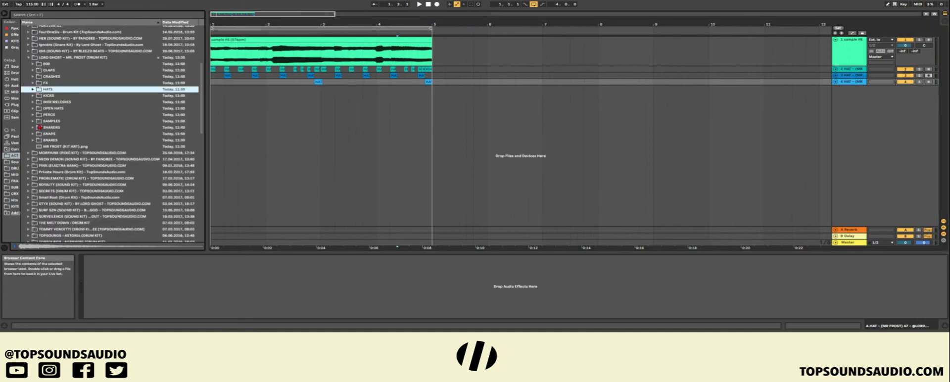
pyautogui.click(33, 108)
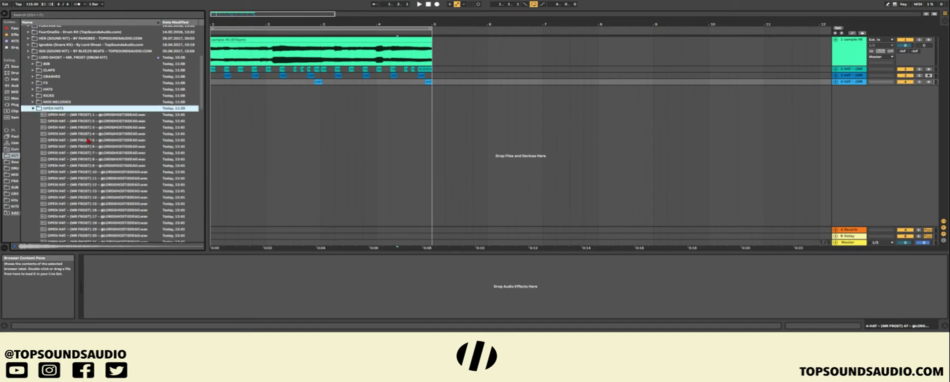
pyautogui.scroll(-2, 90, 143)
pyautogui.click(93, 127)
pyautogui.click(94, 133)
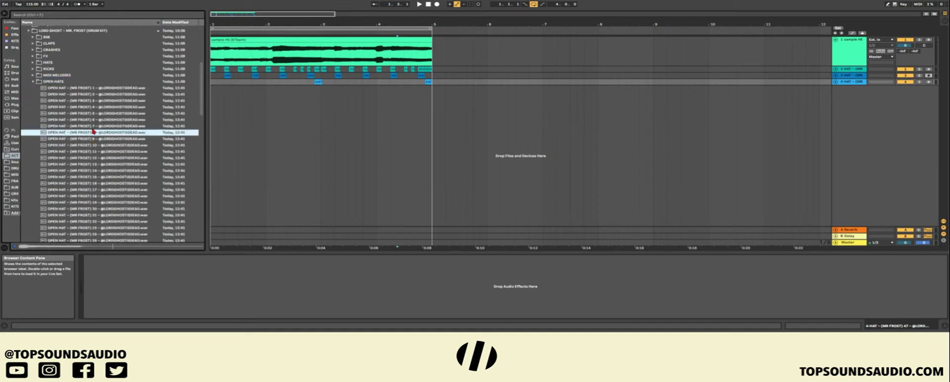
pyautogui.click(90, 128)
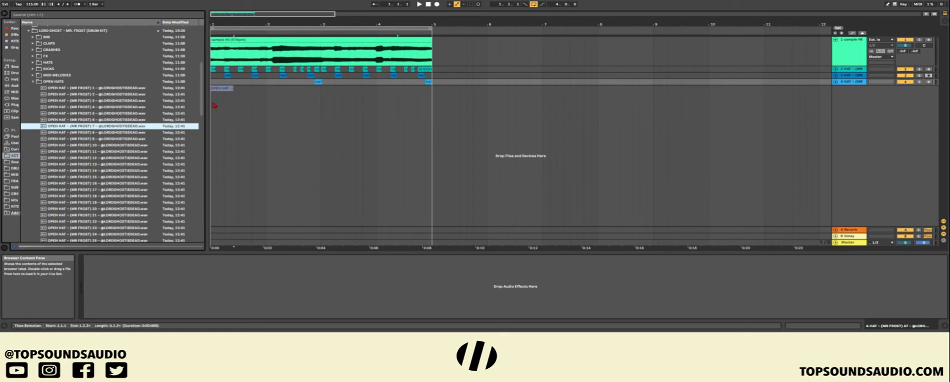
pyautogui.moveTo(214, 106); pyautogui.dragTo(218, 96)
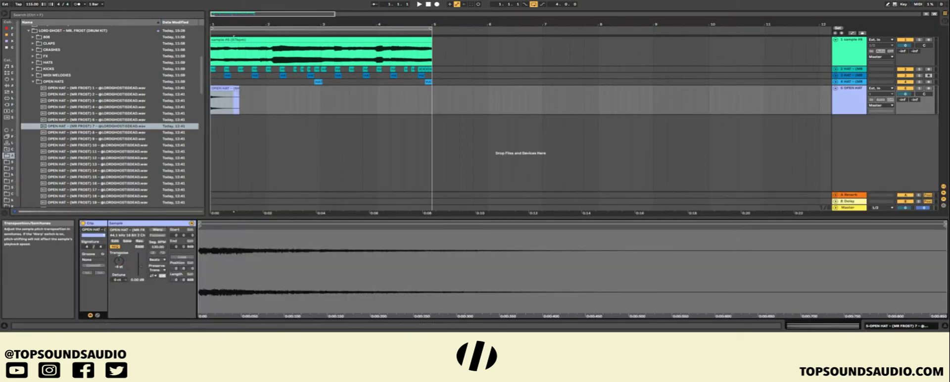
# Lower the open hat clip's pitch and gain, and raise its track's Reverb send to about -12 dB along with the Delay send
pyautogui.moveTo(141, 270); pyautogui.dragTo(141, 273)
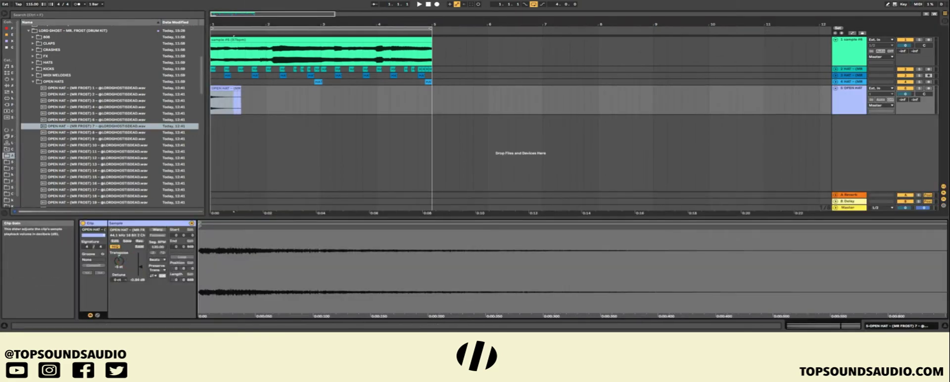
pyautogui.moveTo(889, 100); pyautogui.dragTo(889, 96)
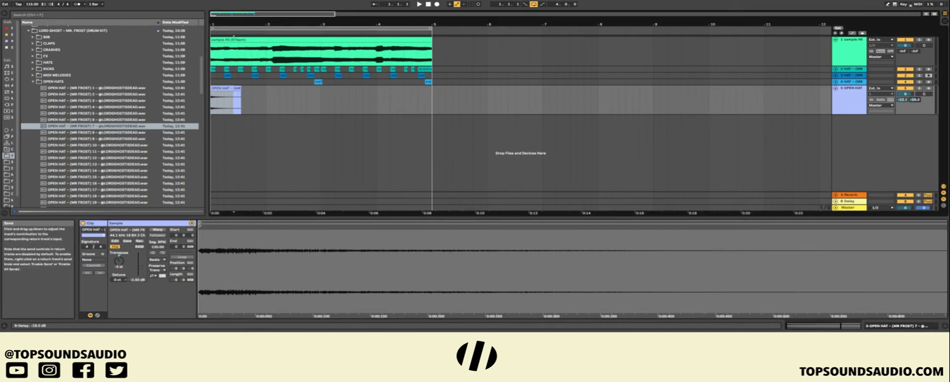
pyautogui.press('space')
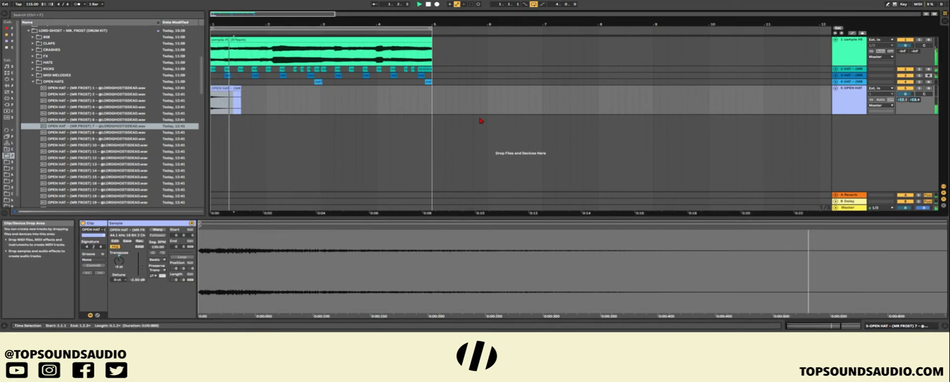
pyautogui.moveTo(915, 100); pyautogui.dragTo(915, 92)
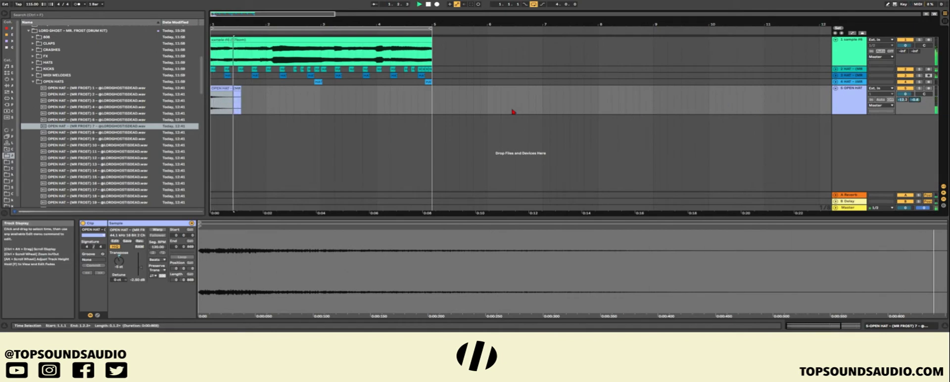
# Copy the open hat clip to the start of bar 3 and duplicate it at beat 3.3 and bar 4
pyautogui.click(266, 102)
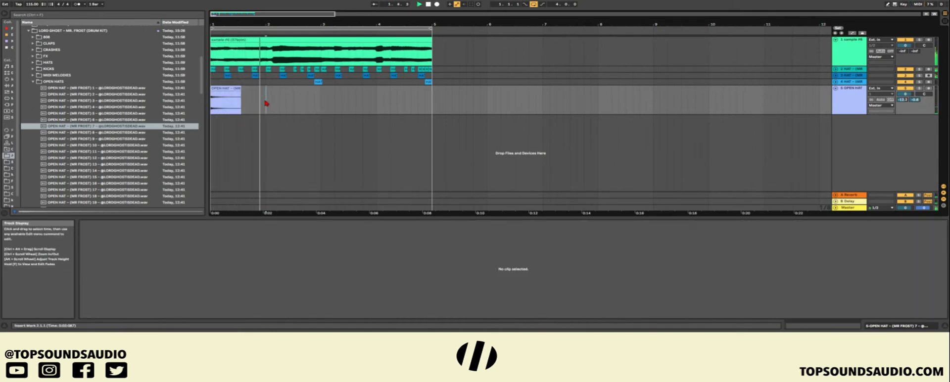
pyautogui.click(237, 95)
pyautogui.click(339, 107)
pyautogui.hotkey('ctrl', 'v')
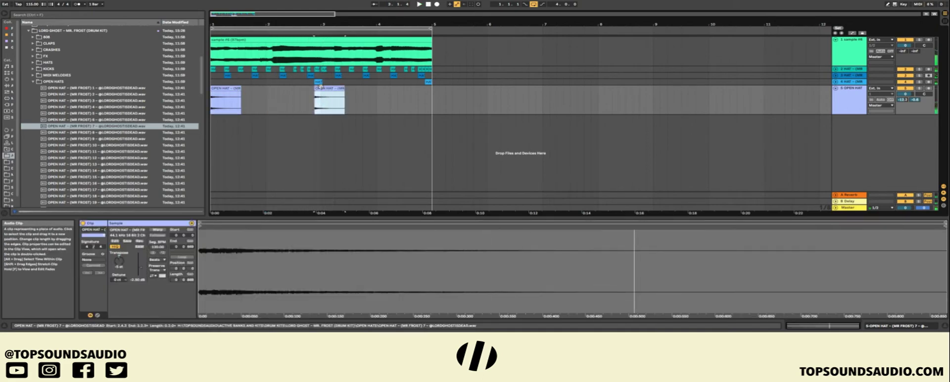
pyautogui.click(273, 106)
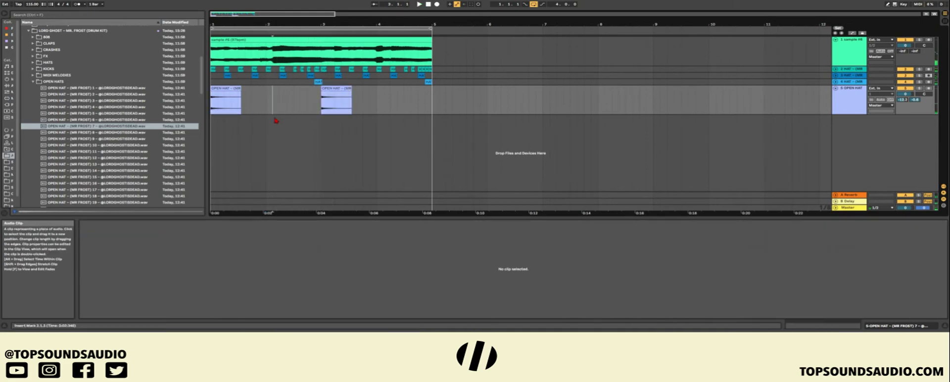
pyautogui.click(349, 106)
pyautogui.hotkey('ctrl', 'd')
pyautogui.hotkey('ctrl', 'd')
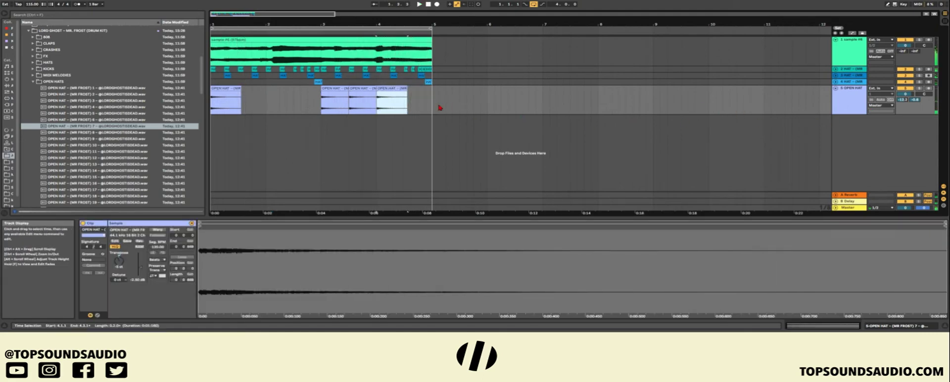
# Reduce the clip gain of the open hats at beat 3.3 and bar 4
pyautogui.click(360, 90)
pyautogui.click(143, 270)
pyautogui.moveTo(142, 271); pyautogui.dragTo(143, 282)
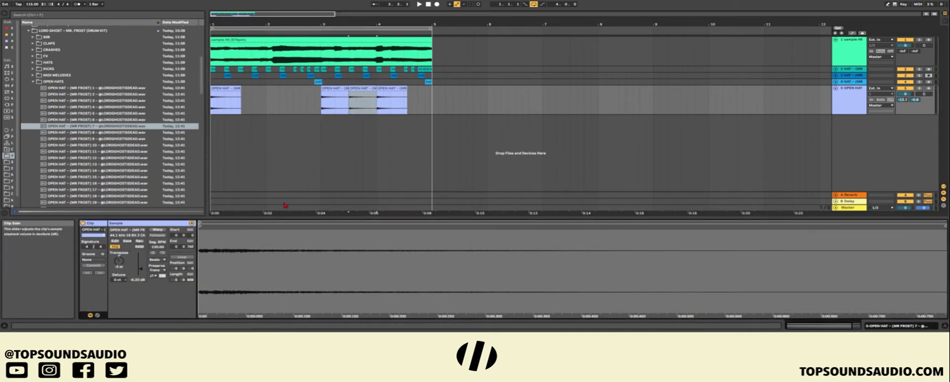
pyautogui.click(392, 99)
pyautogui.moveTo(140, 267); pyautogui.dragTo(140, 272)
# Play the beat while lowering the open hat track's volume, and fold the track
pyautogui.click(302, 151)
pyautogui.press('space')
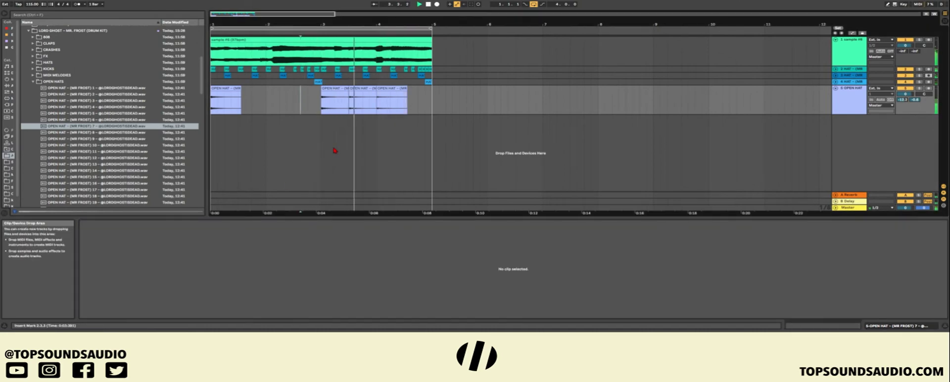
pyautogui.moveTo(905, 93); pyautogui.dragTo(905, 98)
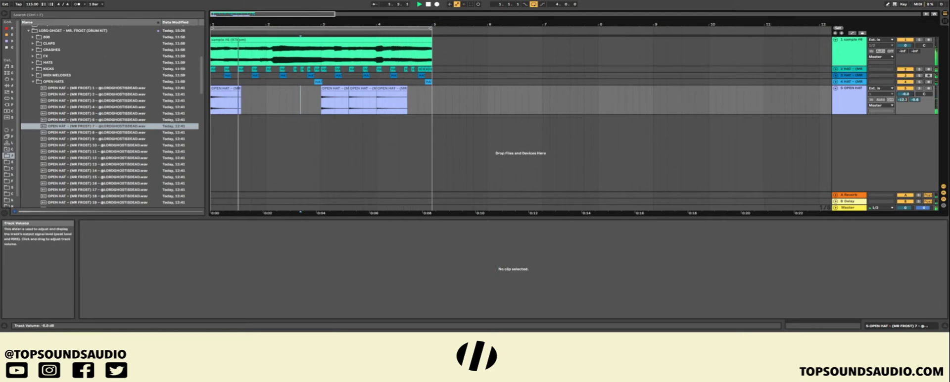
pyautogui.click(835, 87)
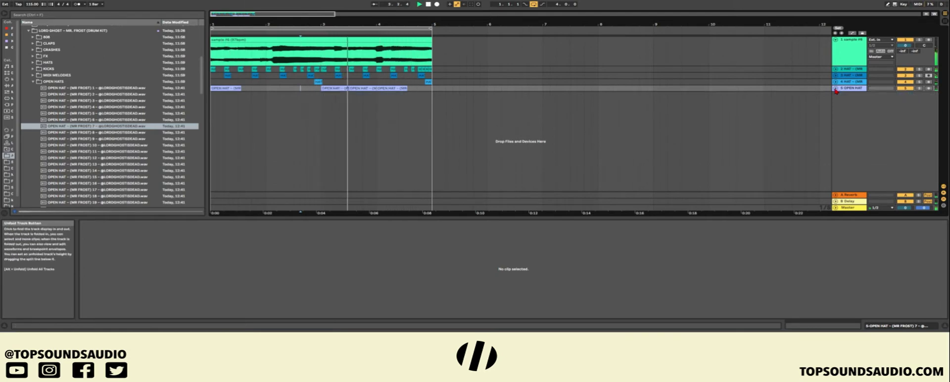
# Close the OPEN HATS folder, check the KICKS folder, and open the kit's SNARES folder
pyautogui.click(33, 82)
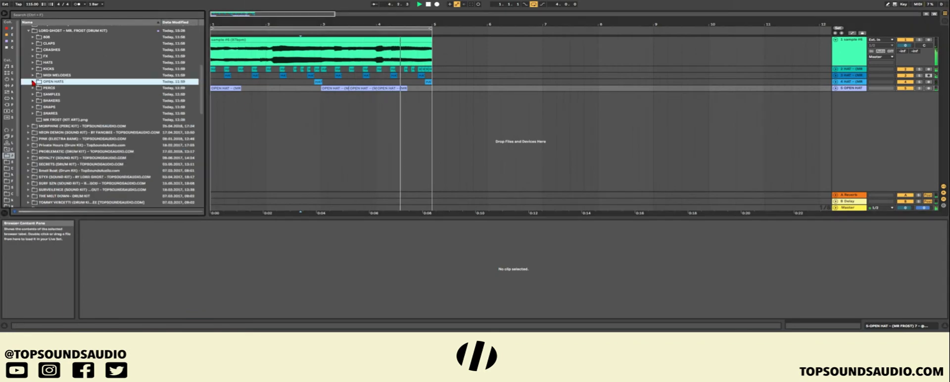
pyautogui.click(34, 68)
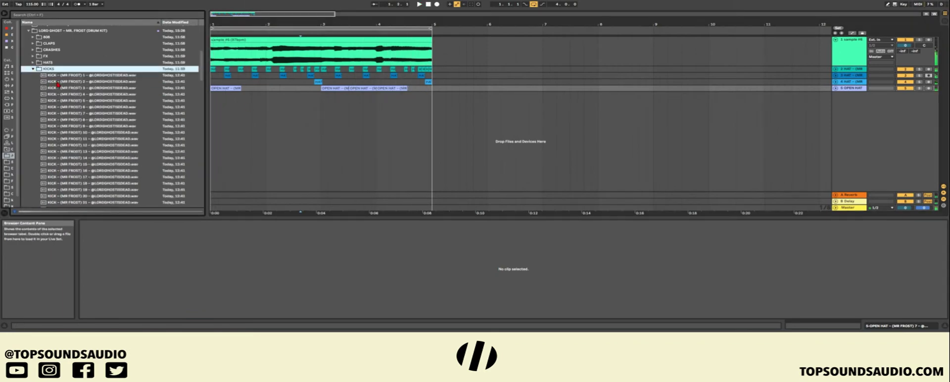
pyautogui.click(33, 69)
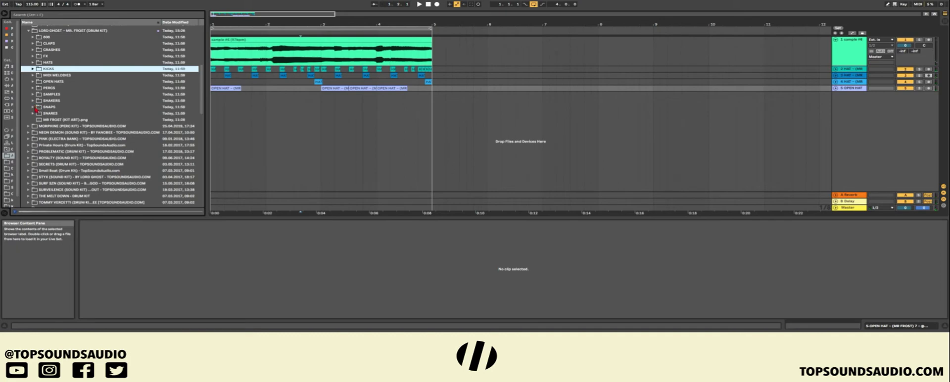
pyautogui.click(34, 113)
pyautogui.scroll(-6, 60, 117)
# Audition the snare samples and place SNARE - (MR FROST) 9 on a new track at beat 1.3
pyautogui.click(74, 114)
pyautogui.click(76, 101)
pyautogui.click(77, 109)
pyautogui.click(77, 95)
pyautogui.click(78, 83)
pyautogui.click(78, 76)
pyautogui.click(77, 70)
pyautogui.click(78, 63)
pyautogui.click(78, 70)
pyautogui.scroll(2, 90, 74)
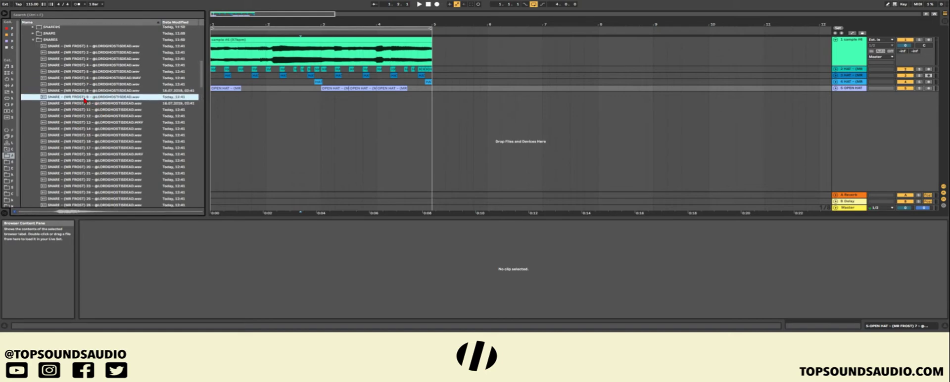
pyautogui.moveTo(237, 114); pyautogui.dragTo(238, 114)
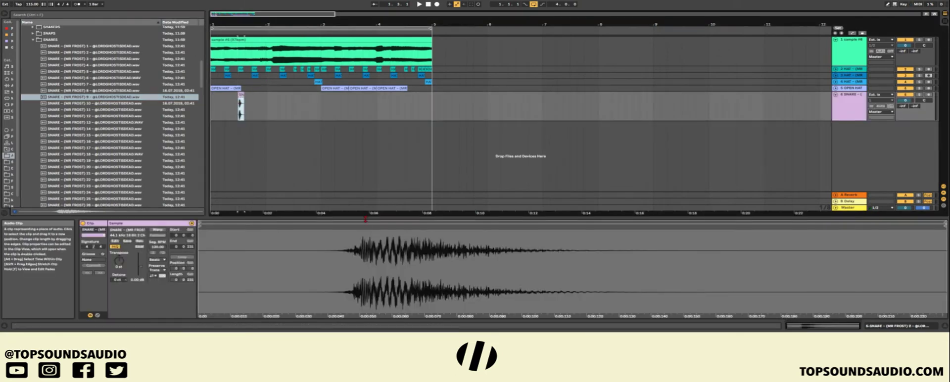
# Turn on Warp for the snare clip and shift its waveform so the transient starts at the clip's beginning
pyautogui.click(157, 229)
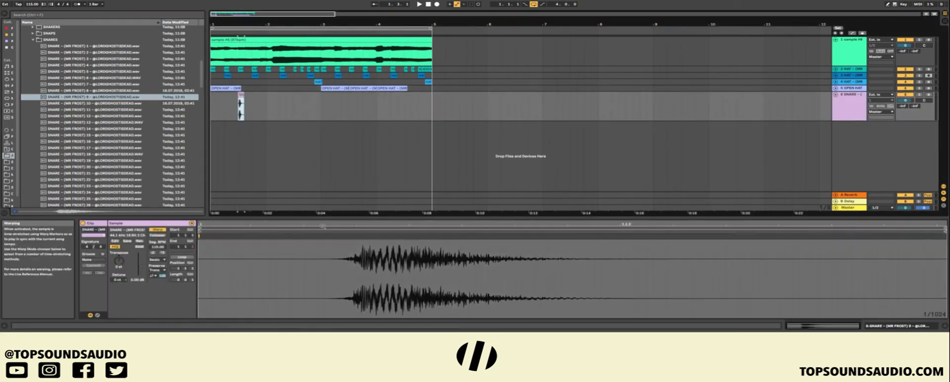
pyautogui.click(345, 238)
pyautogui.moveTo(345, 235); pyautogui.dragTo(204, 235)
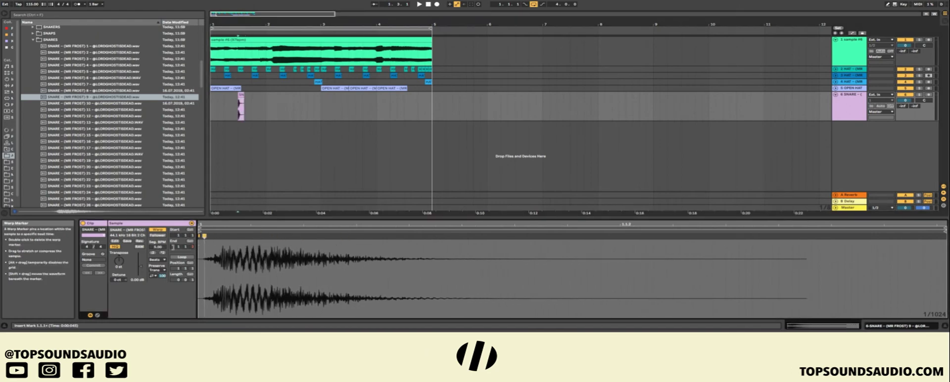
pyautogui.click(241, 118)
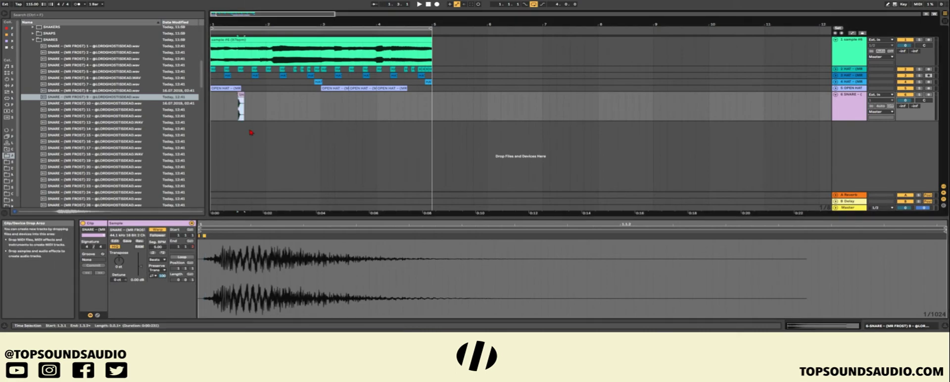
# Lower the snare track's volume, set its Reverb send to about -13.7 dB along with a Delay send, and play the beat
pyautogui.click(429, 4)
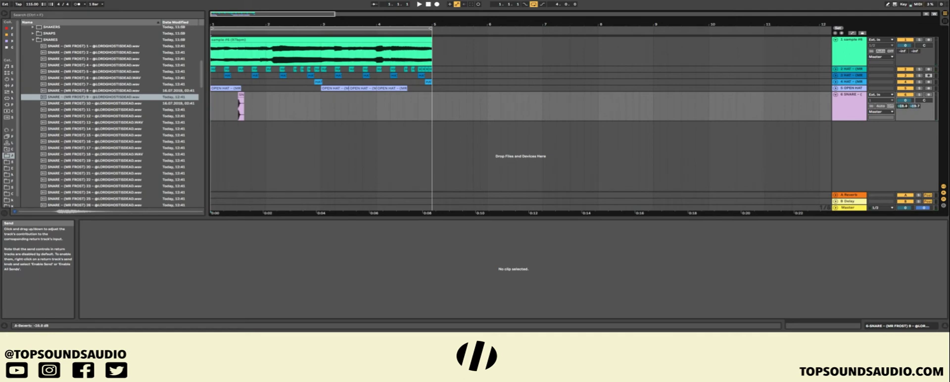
pyautogui.moveTo(905, 100); pyautogui.dragTo(905, 101)
pyautogui.press('space')
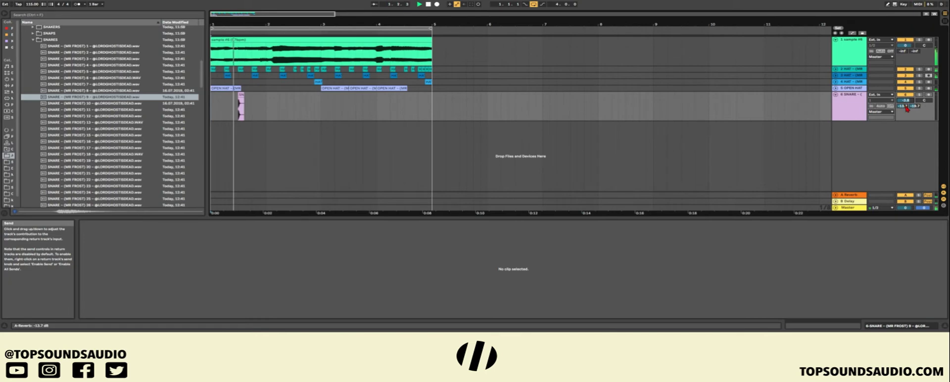
# Duplicate the snare track's first bar three times to fill bars 2 to 4, and fold the track
pyautogui.moveTo(267, 114); pyautogui.dragTo(239, 103)
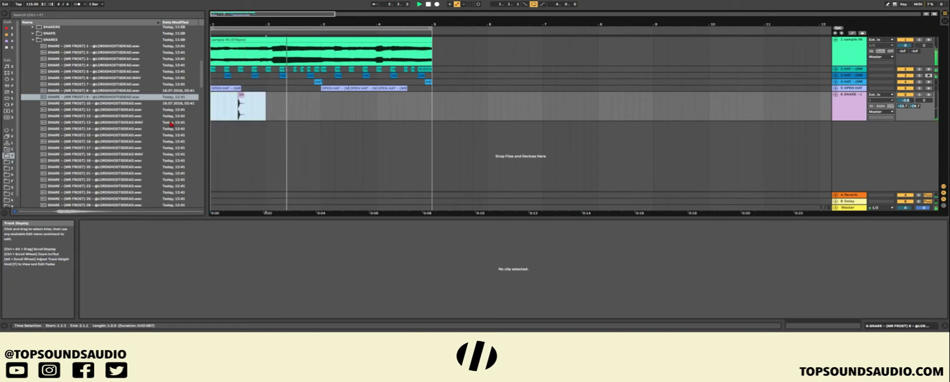
pyautogui.hotkey('ctrl', 'd')
pyautogui.hotkey('ctrl', 'd')
pyautogui.hotkey('ctrl', 'd')
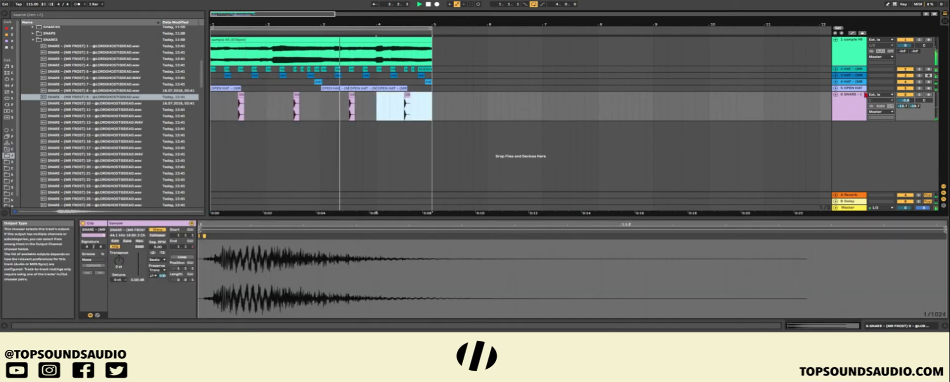
pyautogui.press('u')
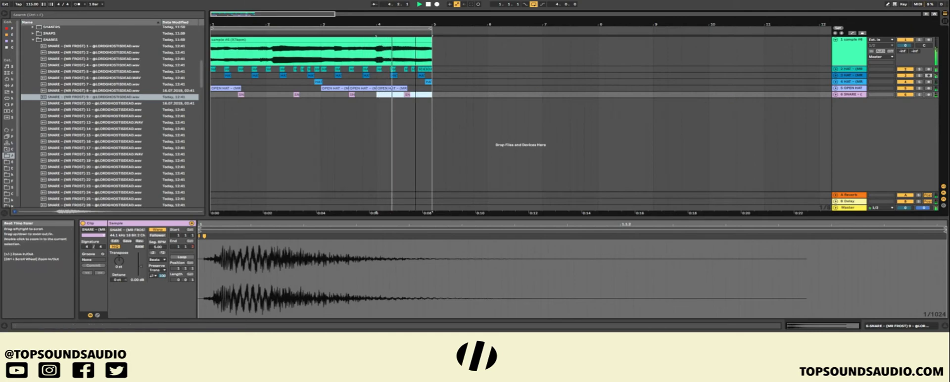
# Audition more snares and place SNARE - (MR FROST) 13 on a new track at beat 1.4
pyautogui.press('-')
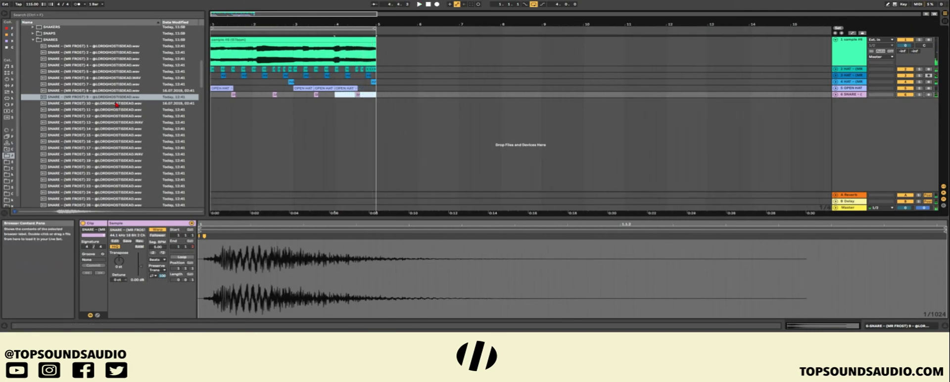
pyautogui.click(113, 128)
pyautogui.click(113, 141)
pyautogui.click(113, 127)
pyautogui.click(118, 123)
pyautogui.moveTo(118, 127); pyautogui.dragTo(244, 119)
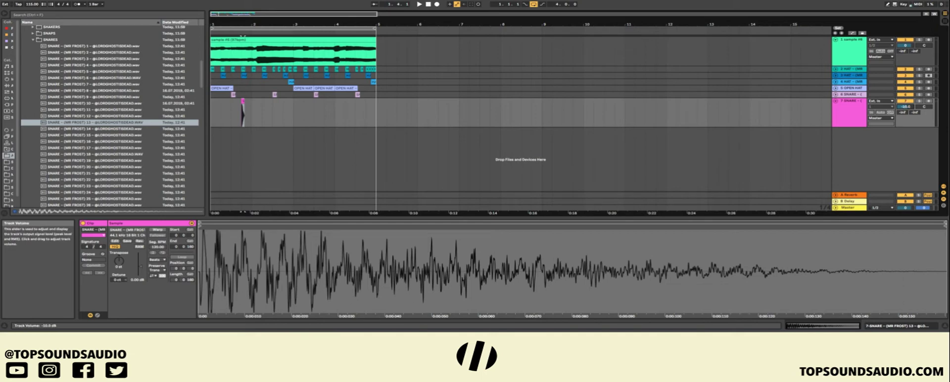
# Lower the second snare track's volume, raise its Reverb and Delay sends, and play the beat from bar 2
pyautogui.moveTo(905, 107); pyautogui.dragTo(906, 114)
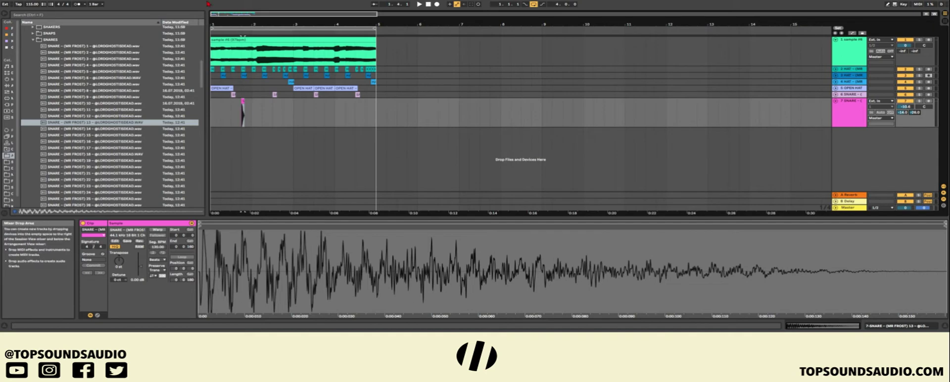
pyautogui.press('space')
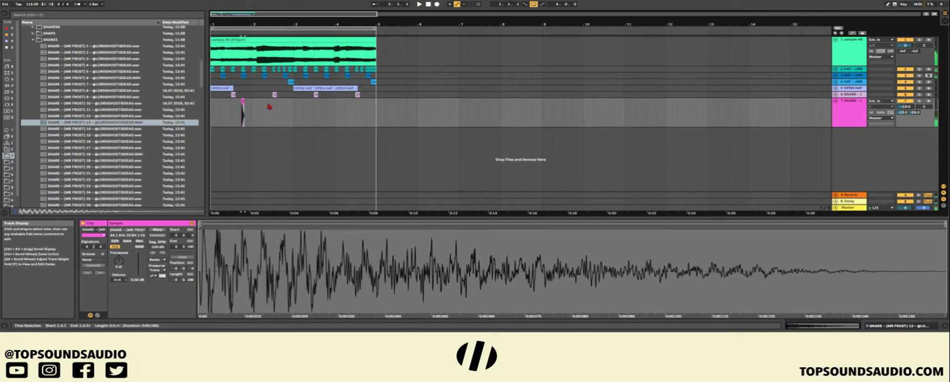
pyautogui.scroll(3, 234, 41)
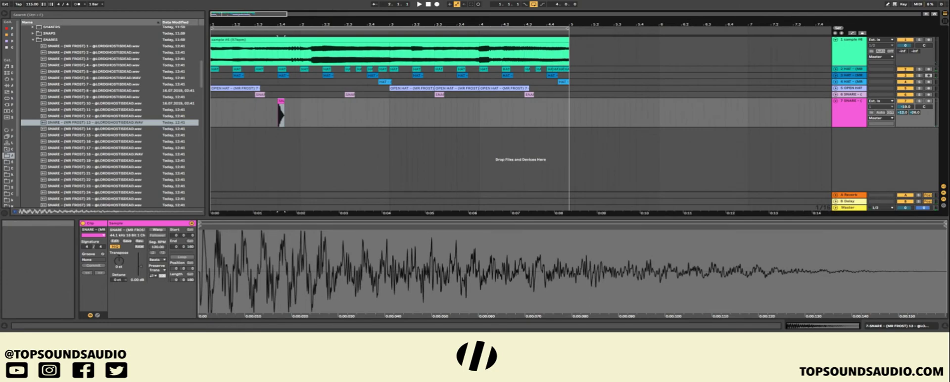
pyautogui.click(327, 118)
pyautogui.press('space')
# Try the second snare clip at other positions while the beat plays, settling it at 2.3.3
pyautogui.moveTo(284, 105); pyautogui.dragTo(336, 114)
pyautogui.click(288, 126)
pyautogui.click(336, 134)
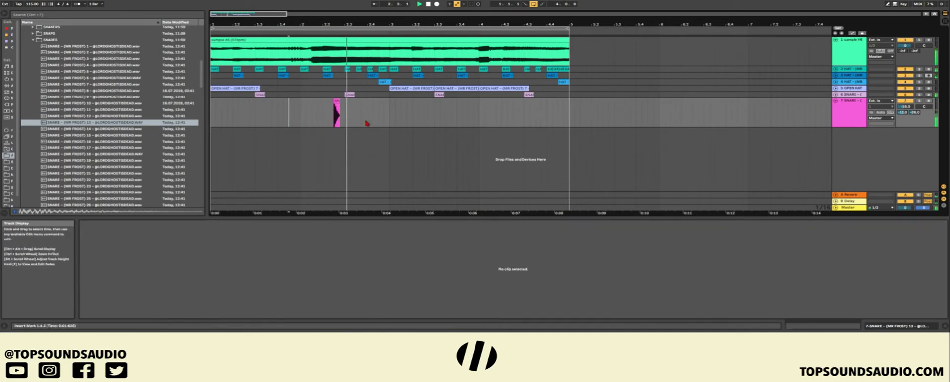
pyautogui.moveTo(375, 110); pyautogui.dragTo(359, 110)
pyautogui.click(322, 124)
pyautogui.click(339, 124)
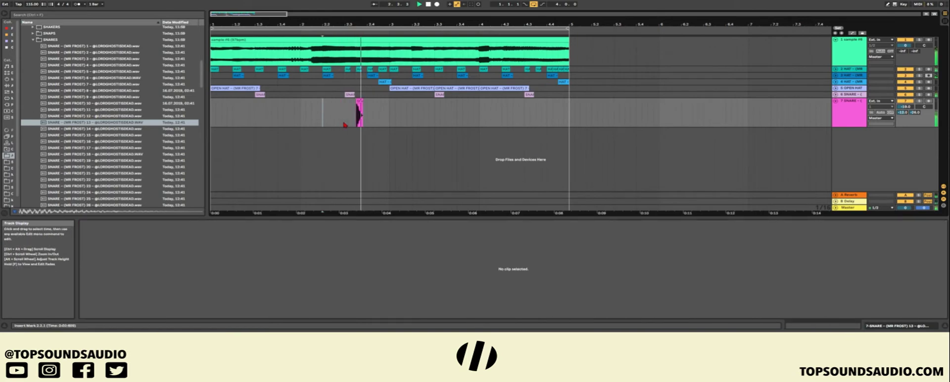
# Copy the snare clip at 2.3.3 to 3.4.3 and 4.1.3, and play back from beat 3.3
pyautogui.click(360, 114)
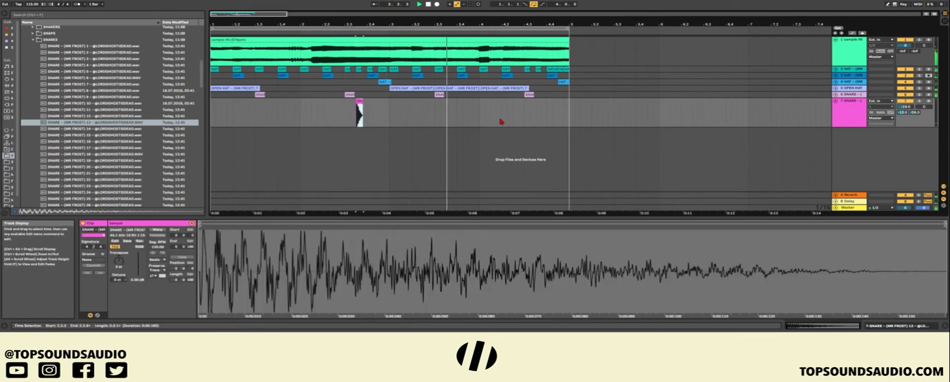
pyautogui.click(471, 119)
pyautogui.hotkey('ctrl', 'v')
pyautogui.click(490, 111)
pyautogui.hotkey('ctrl', 'v')
pyautogui.click(435, 130)
pyautogui.press('space')
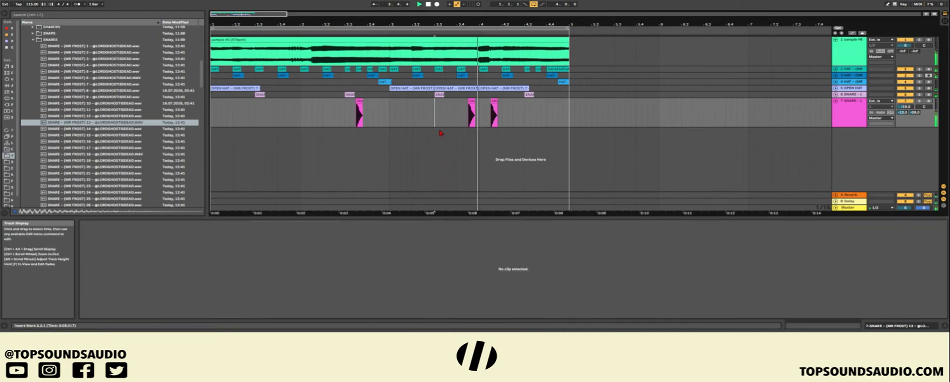
# Paste another snare copy near the end of bar 4 and move it to 4.4.3
pyautogui.click(554, 111)
pyautogui.hotkey('ctrl', 'v')
pyautogui.click(530, 121)
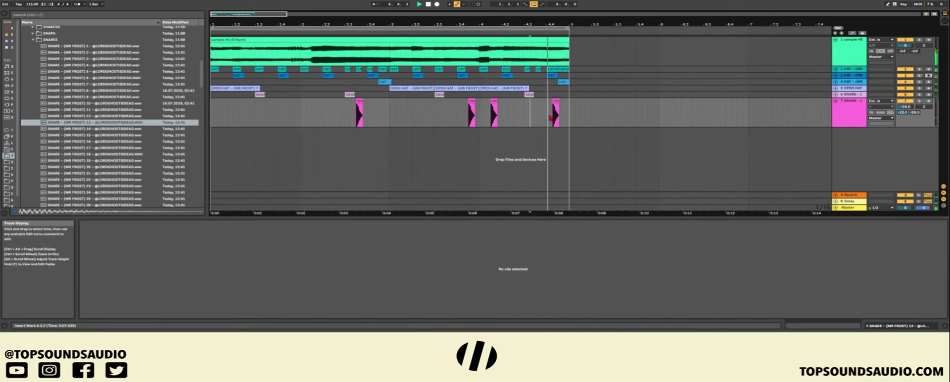
pyautogui.moveTo(556, 114); pyautogui.dragTo(561, 113)
# Play the beat while lowering the second snare track's volume, and fold the track
pyautogui.click(524, 126)
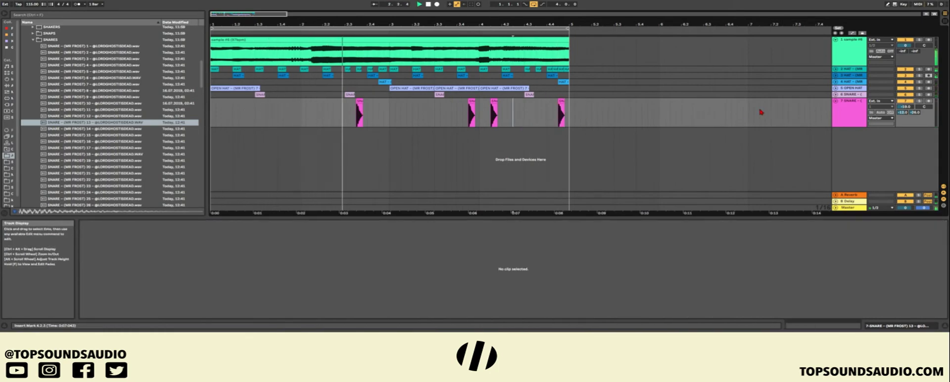
pyautogui.moveTo(905, 107); pyautogui.dragTo(905, 121)
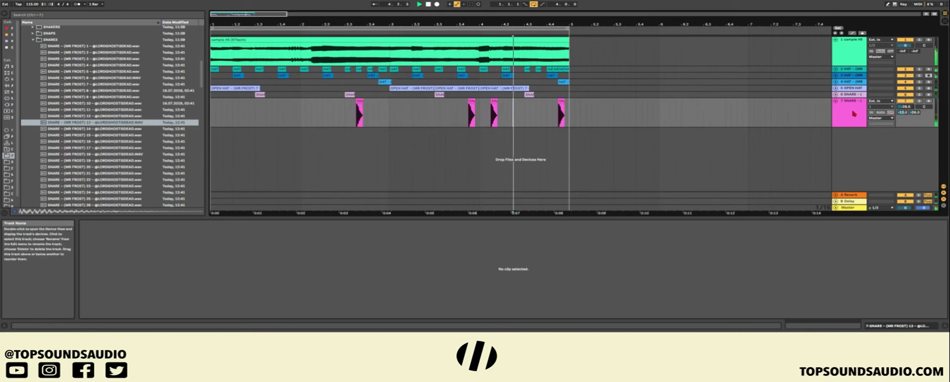
pyautogui.click(835, 102)
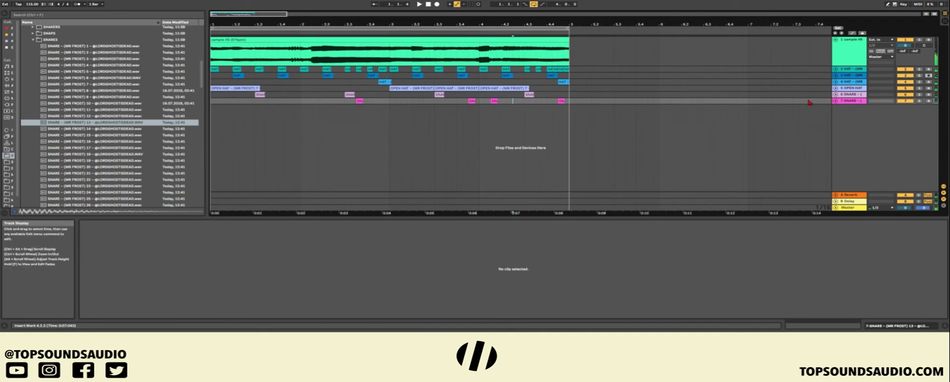
# Audition further snares and place SNARE - (MR FROST) 24 on a new track at 1.4.4
pyautogui.scroll(-2, 93, 118)
pyautogui.click(102, 153)
pyautogui.click(105, 160)
pyautogui.click(105, 165)
pyautogui.click(102, 153)
pyautogui.click(101, 159)
pyautogui.click(100, 166)
pyautogui.moveTo(101, 159); pyautogui.dragTo(296, 123)
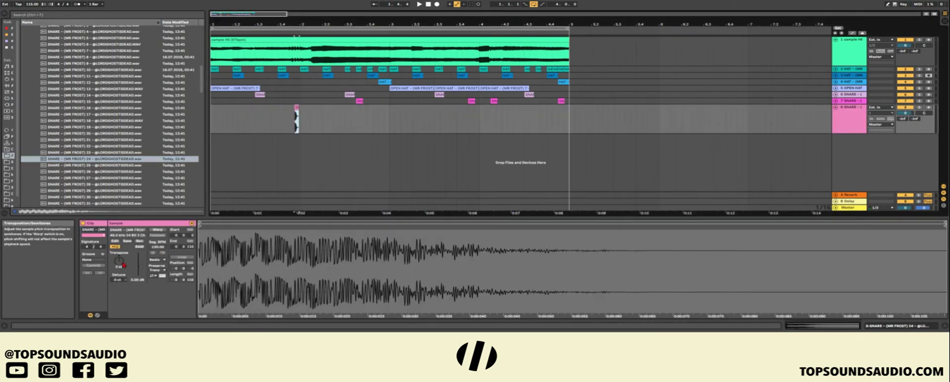
# Lower the third snare clip's pitch and gain, and set its track's Reverb send to about -25 dB and Delay send to -60 dB
pyautogui.moveTo(140, 266); pyautogui.dragTo(141, 276)
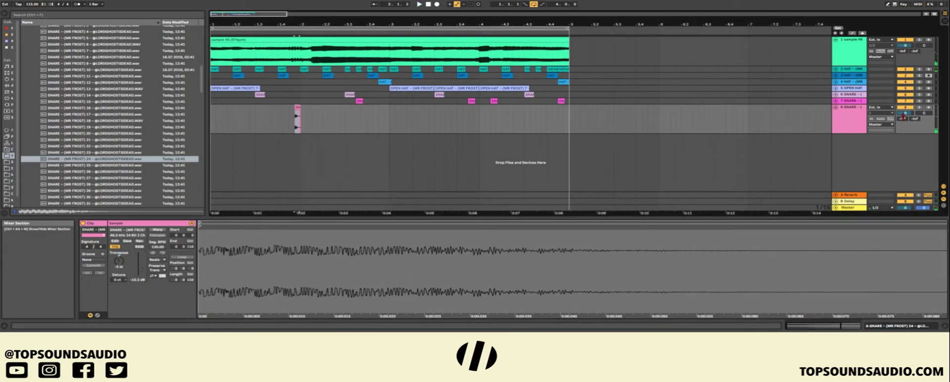
pyautogui.moveTo(905, 132); pyautogui.dragTo(906, 121)
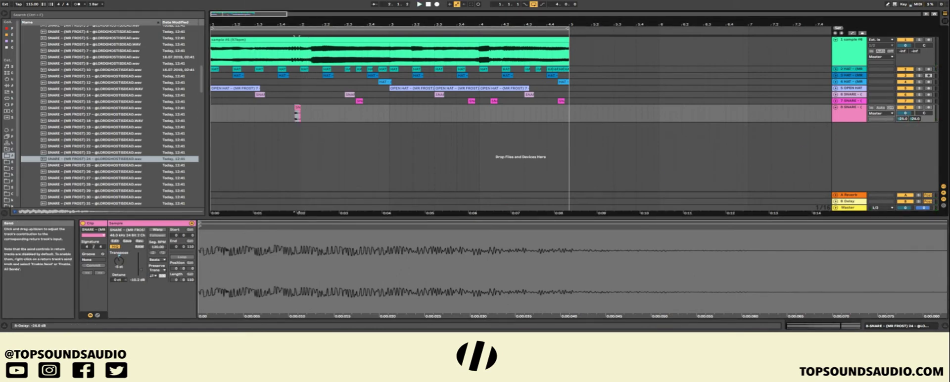
pyautogui.press('space')
pyautogui.click(289, 112)
pyautogui.click(297, 115)
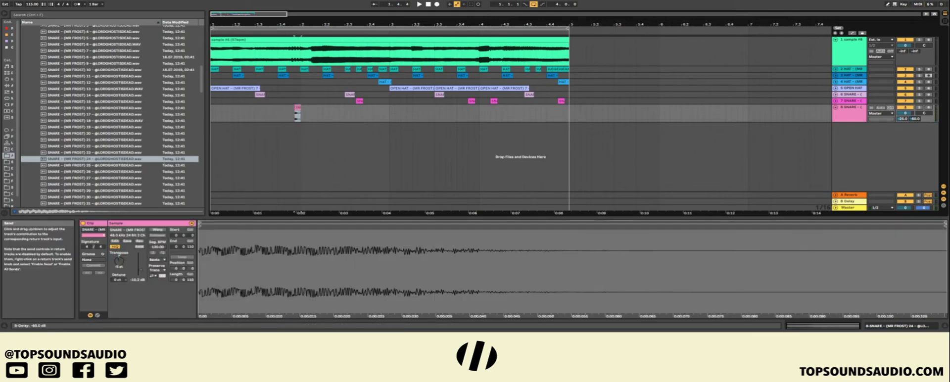
# Move the third snare clip one sixteenth earlier to 1.4.3 while listening to the beat
pyautogui.click(267, 114)
pyautogui.press('space')
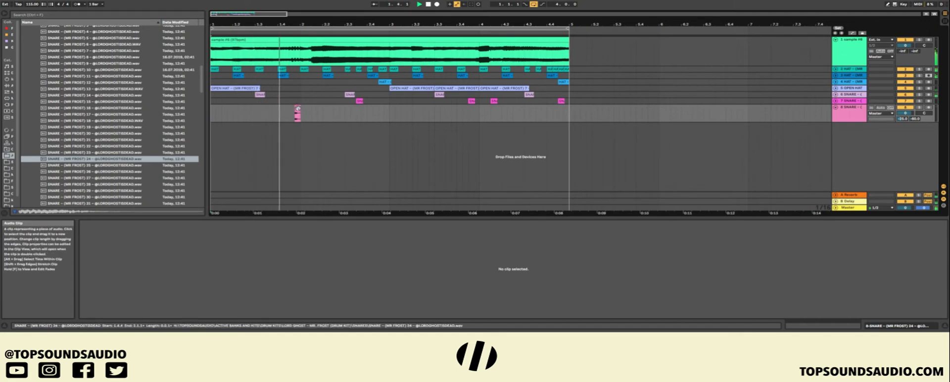
pyautogui.moveTo(298, 108); pyautogui.dragTo(292, 108)
pyautogui.click(250, 132)
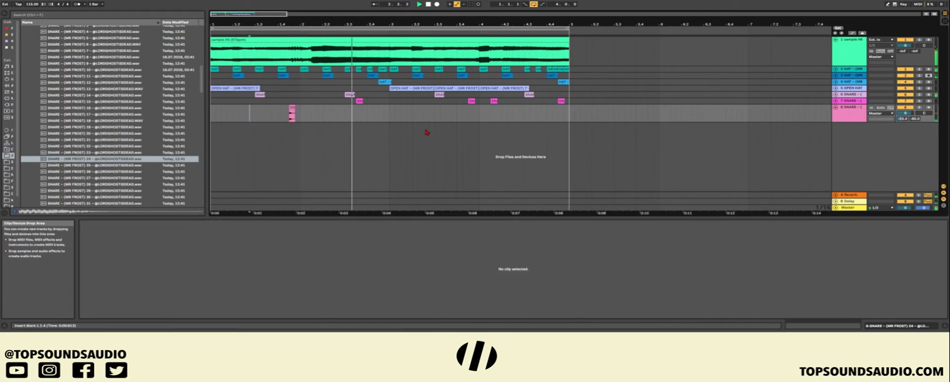
pyautogui.press('space')
# Copy the snare clip at 1.4.3 to 2.4.3 on the same track
pyautogui.click(292, 114)
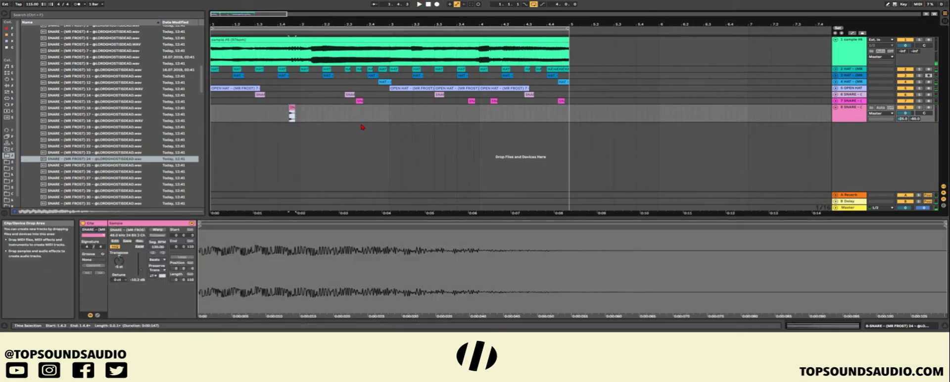
pyautogui.press('space')
pyautogui.click(362, 127)
pyautogui.click(387, 121)
pyautogui.hotkey('ctrl', 'v')
# Play the beat from bar 2 while lowering the third snare track's volume and raising its Reverb send
pyautogui.press('space')
pyautogui.press('Left')
pyautogui.click(346, 129)
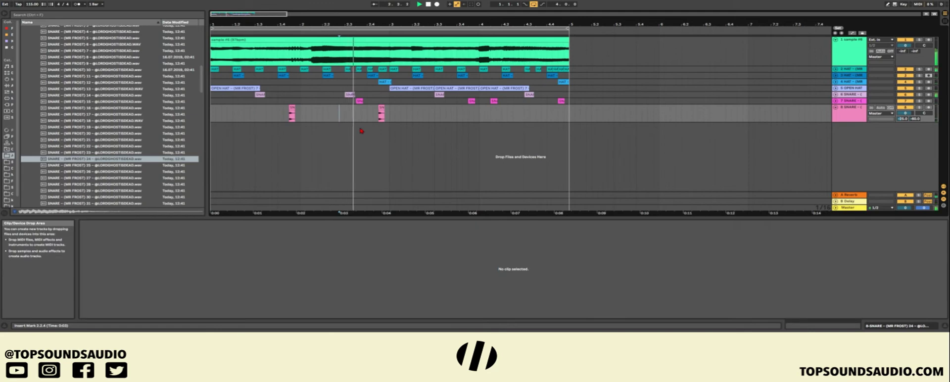
pyautogui.moveTo(905, 113); pyautogui.dragTo(904, 116)
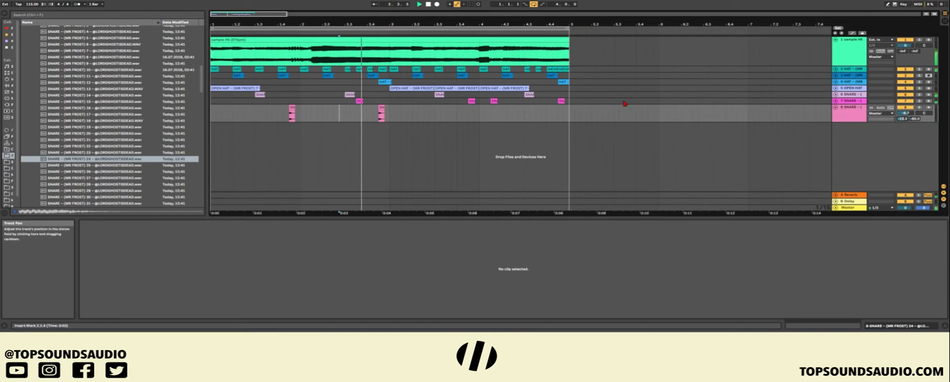
# Paste the third snare clip at 4.1.1 on its own track, lower that track's volume and fold the track
pyautogui.click(487, 117)
pyautogui.hotkey('ctrl', 'v')
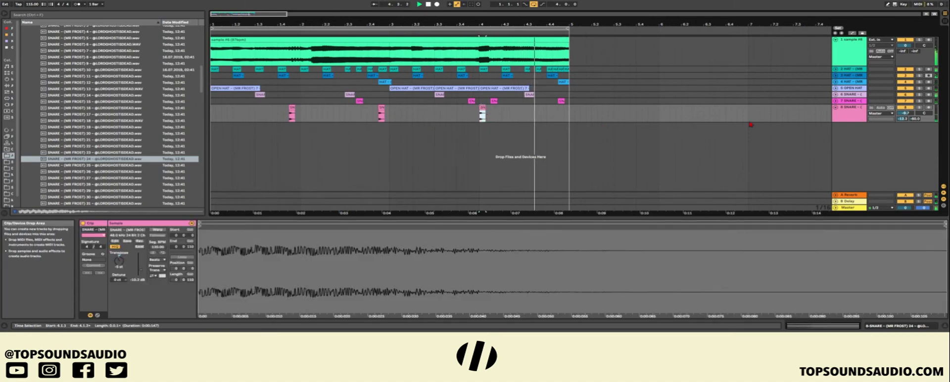
pyautogui.moveTo(905, 111); pyautogui.dragTo(906, 113)
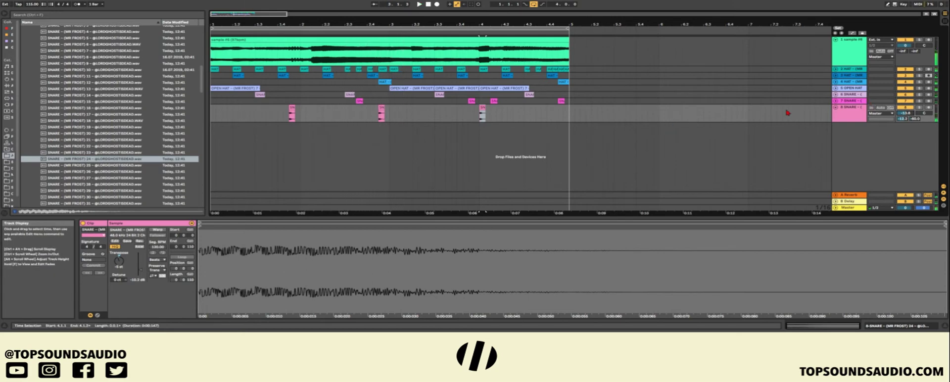
pyautogui.click(836, 107)
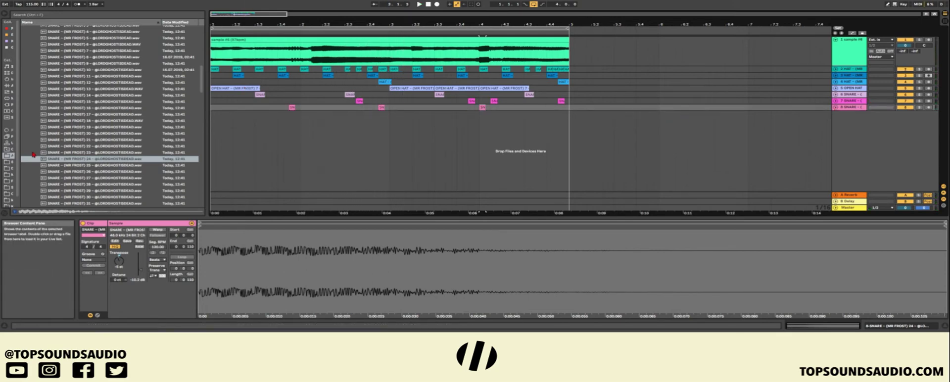
# Collapse the SNARES folder, select the melody sample track and browse the audio effects for an equalizer
pyautogui.scroll(5, 34, 155)
pyautogui.click(32, 94)
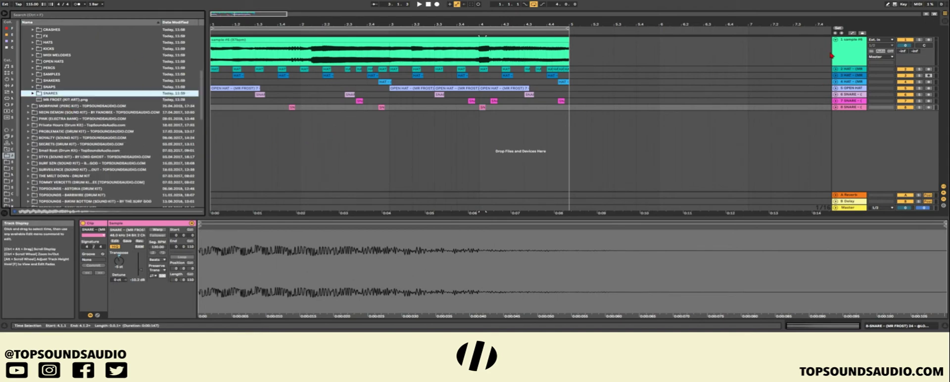
pyautogui.click(372, 55)
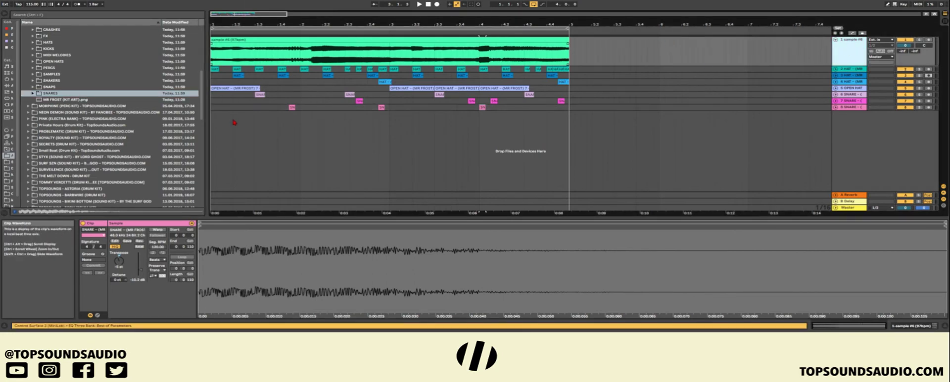
pyautogui.scroll(7, 79, 66)
pyautogui.scroll(-6, 79, 66)
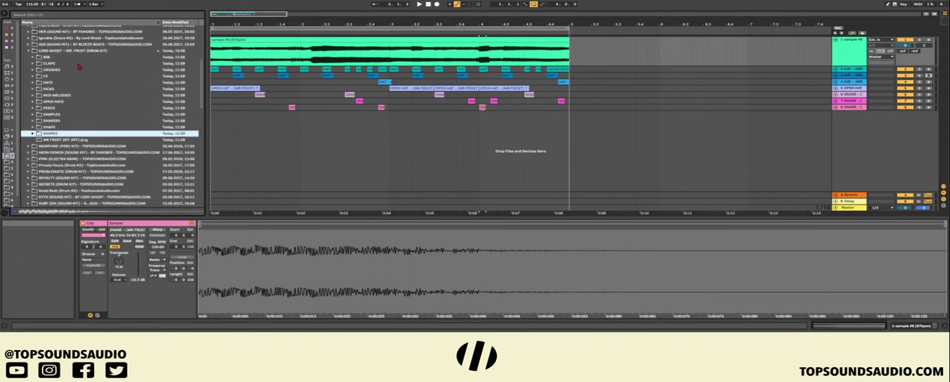
pyautogui.click(9, 85)
pyautogui.click(264, 50)
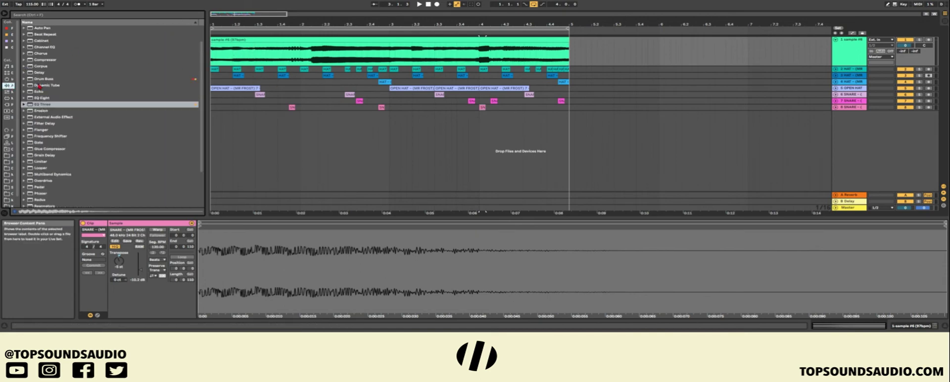
pyautogui.scroll(-3, 68, 172)
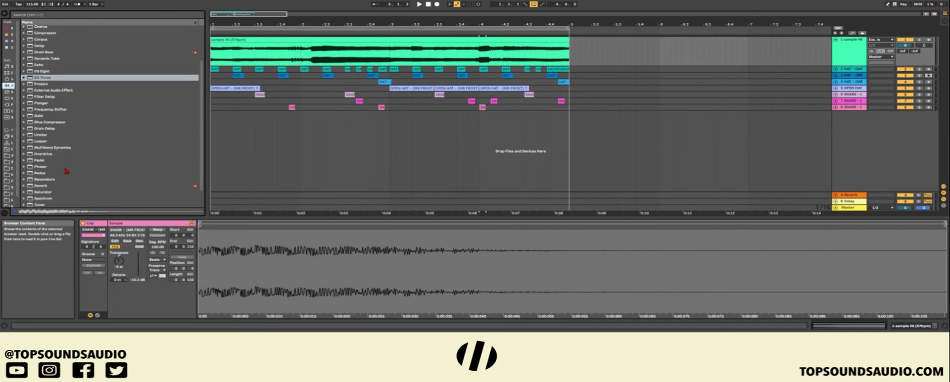
pyautogui.scroll(-3, 64, 165)
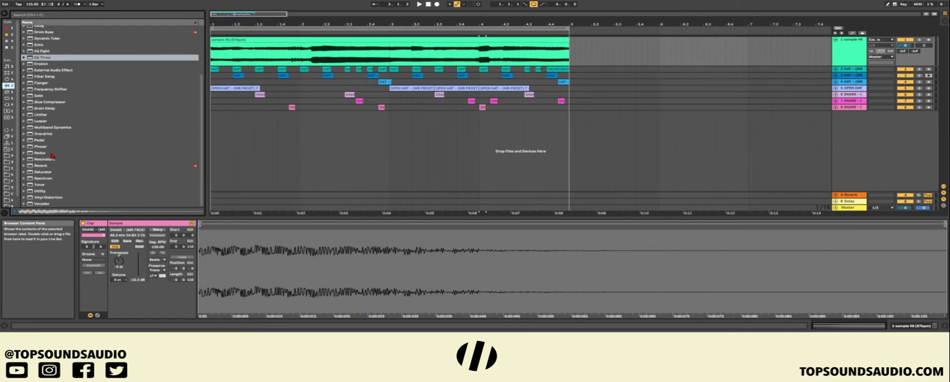
pyautogui.click(54, 16)
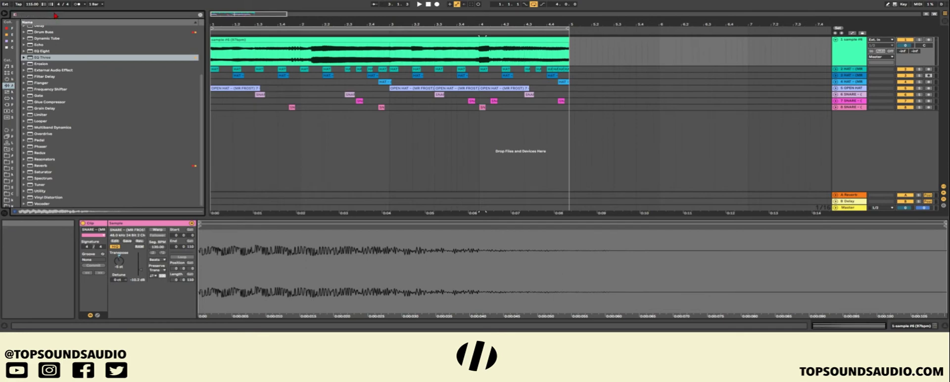
pyautogui.press('Return')
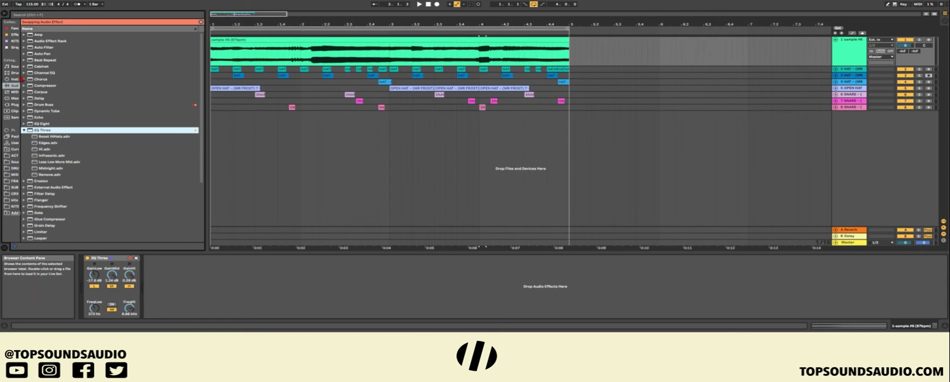
pyautogui.moveTo(21, 75); pyautogui.dragTo(16, 73)
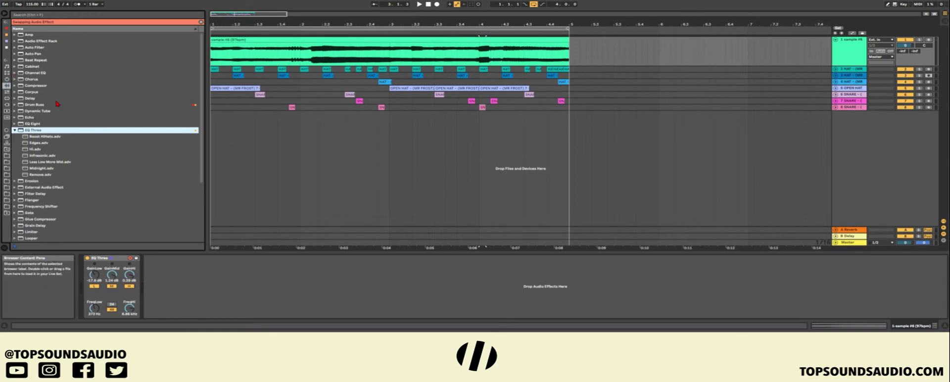
pyautogui.click(43, 125)
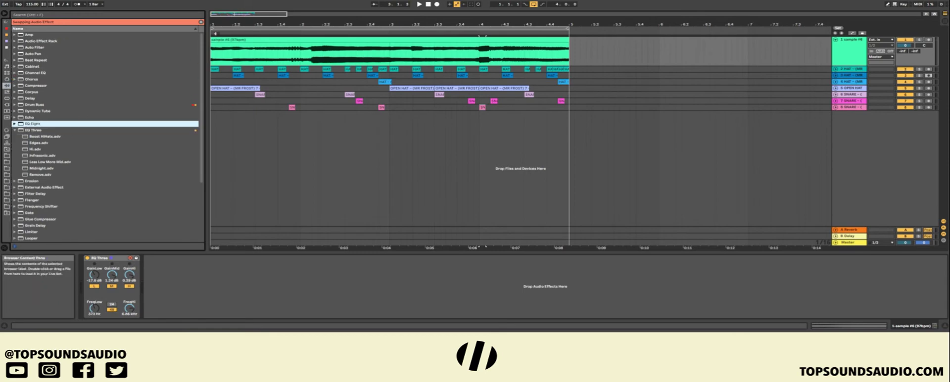
pyautogui.press('Escape')
# Add EQ Eight after EQ Three on the melody sample track
pyautogui.click(217, 289)
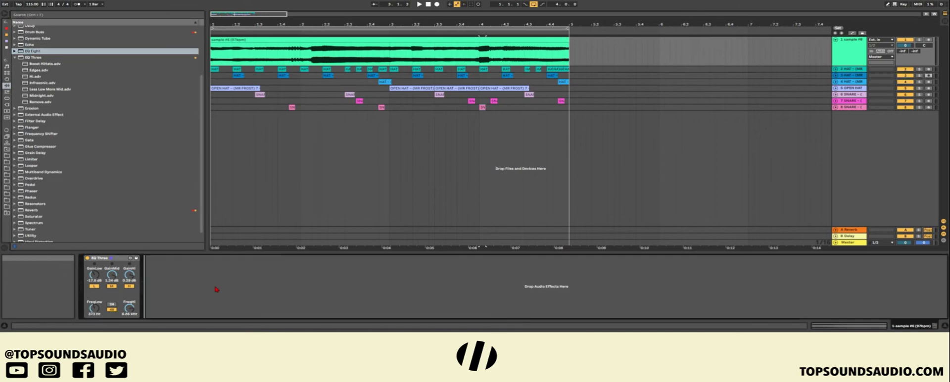
pyautogui.moveTo(35, 54); pyautogui.dragTo(126, 209)
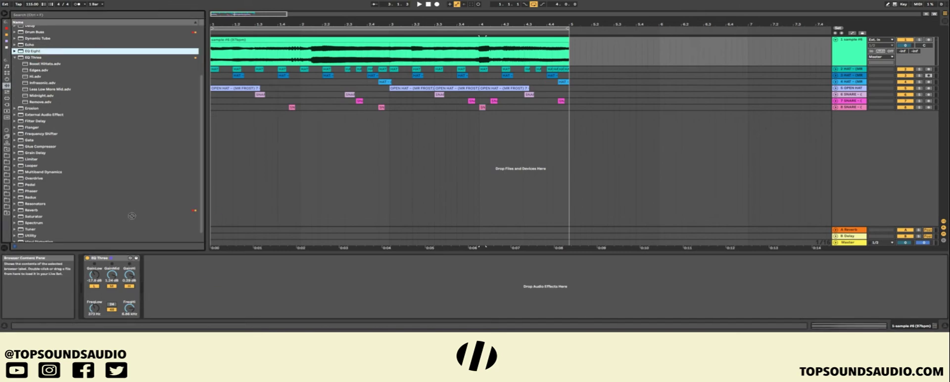
pyautogui.moveTo(179, 262); pyautogui.dragTo(197, 260)
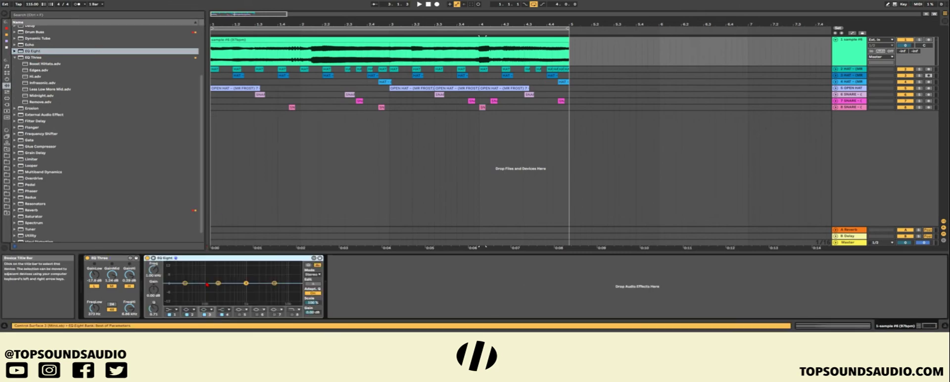
# Cut the melody's low frequencies with EQ Eight's first band during playback, and narrow the browser to widen the arrangement
pyautogui.press('space')
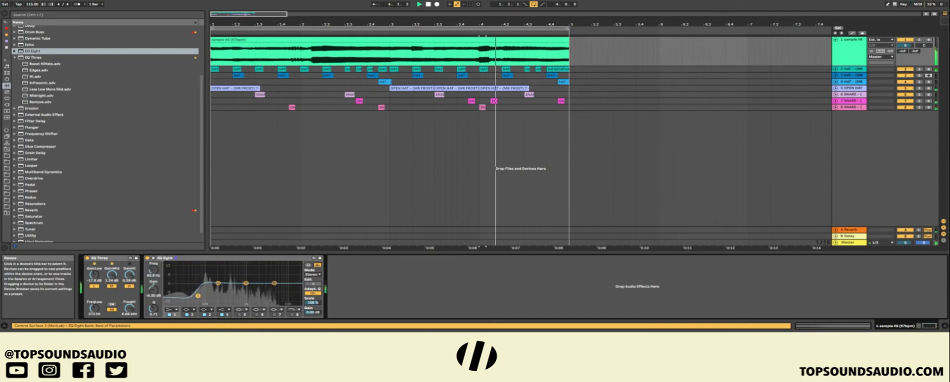
pyautogui.moveTo(206, 302); pyautogui.dragTo(212, 302)
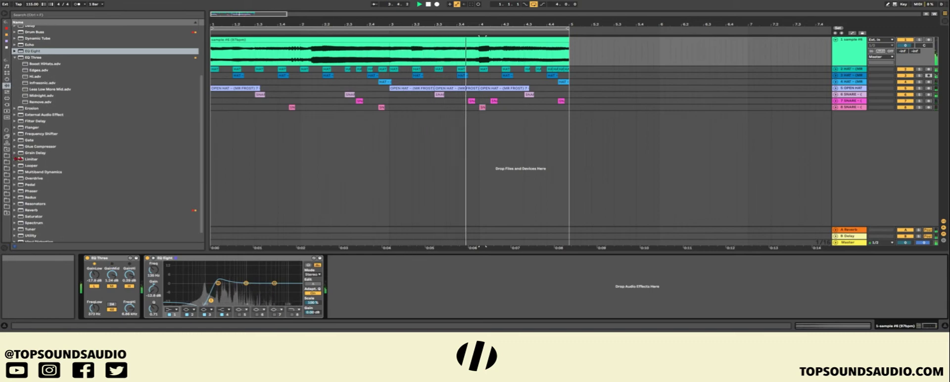
pyautogui.moveTo(18, 159)
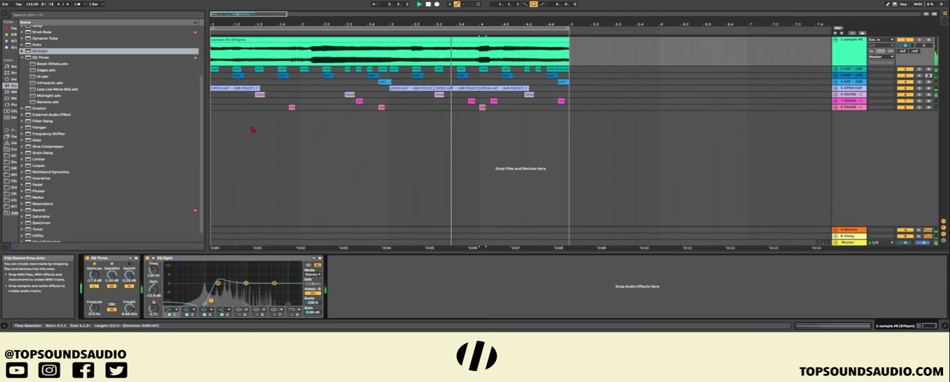
pyautogui.moveTo(201, 134); pyautogui.dragTo(136, 134)
pyautogui.press('space')
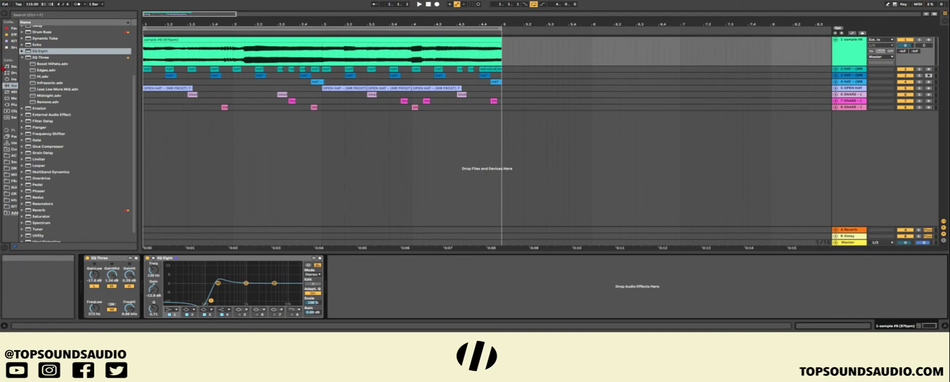
# Search the plug-ins for GMS, load GMS.64 onto a new MIDI track and lower that track's volume
pyautogui.click(11, 104)
pyautogui.hotkey('ctrl', 'f')
pyautogui.write('GMS')
pyautogui.click(24, 28)
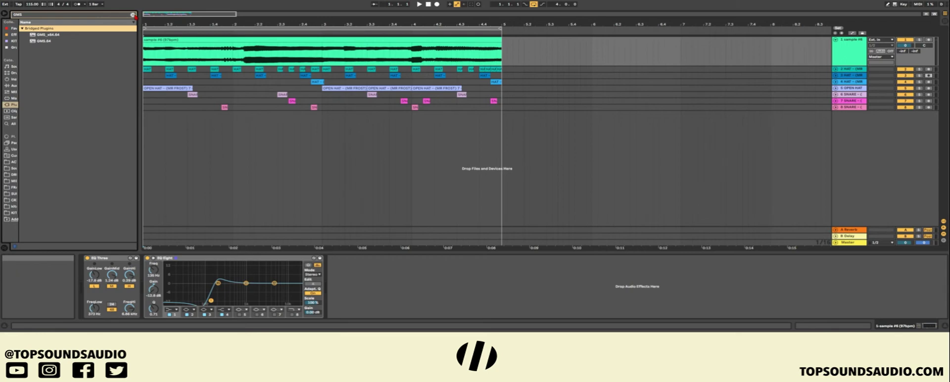
pyautogui.click(39, 43)
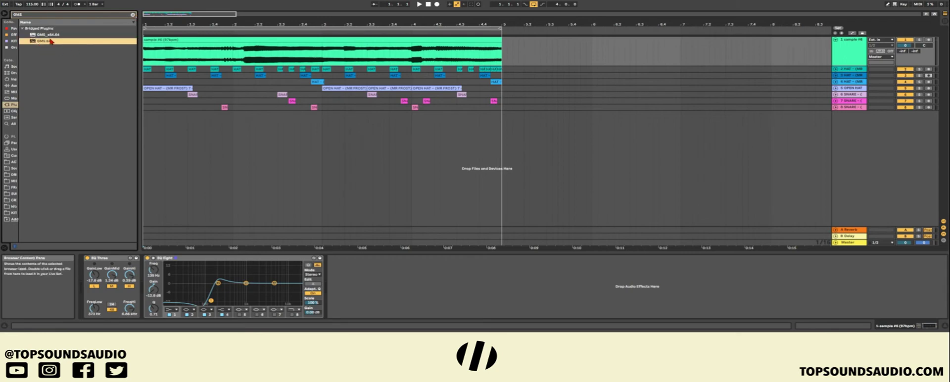
pyautogui.moveTo(40, 45); pyautogui.dragTo(240, 134)
pyautogui.moveTo(479, 175); pyautogui.dragTo(480, 177)
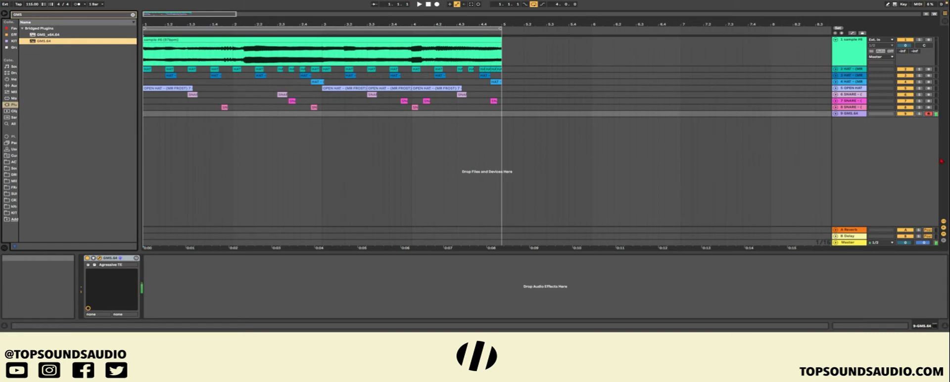
pyautogui.click(841, 114)
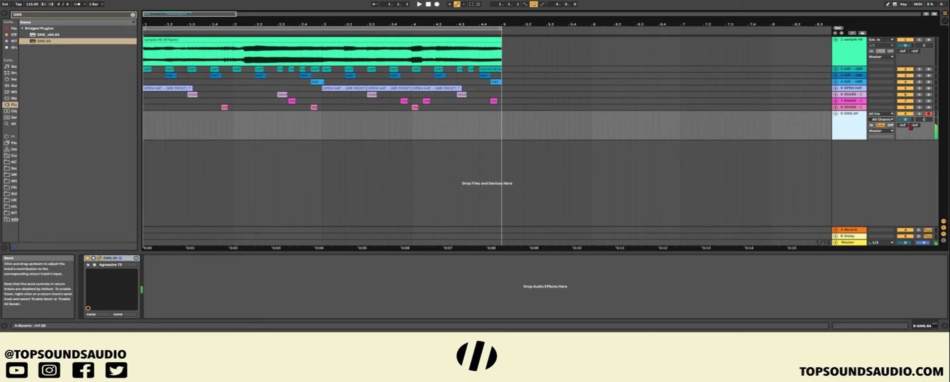
pyautogui.moveTo(905, 119); pyautogui.dragTo(905, 122)
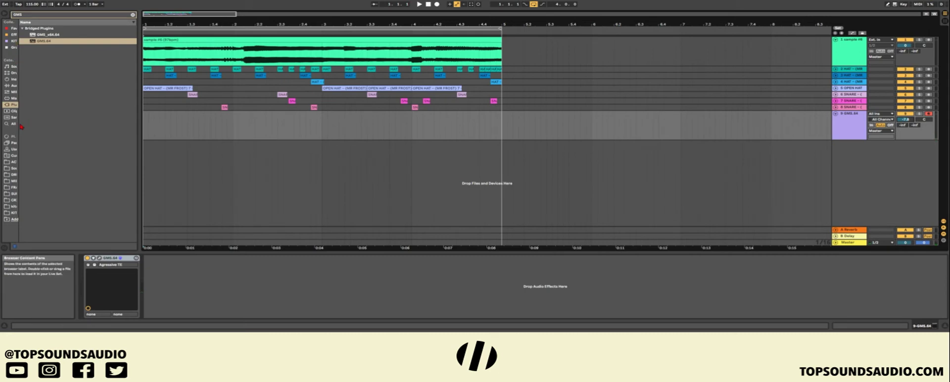
# Add EQ Eight after GMS.64, cutting the highs and slightly boosting the lows, and lower the track's volume
pyautogui.click(13, 87)
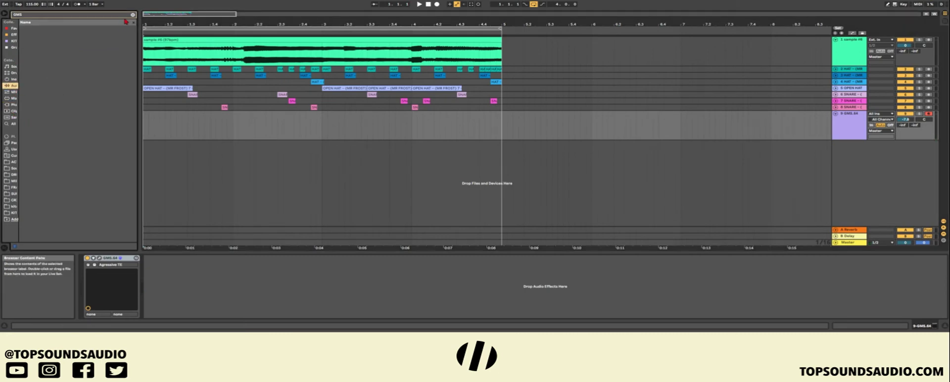
pyautogui.click(132, 15)
pyautogui.press('Escape')
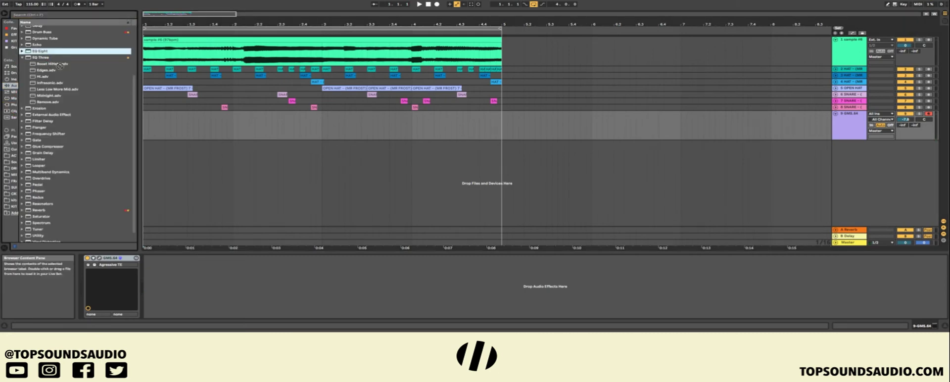
pyautogui.moveTo(172, 288); pyautogui.dragTo(173, 289)
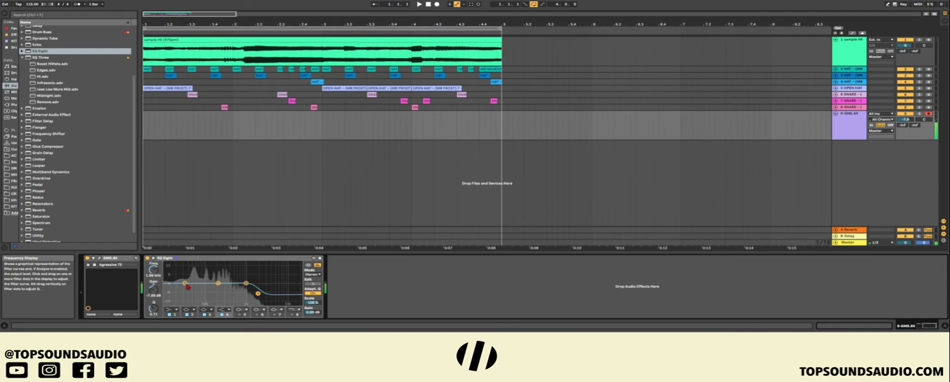
pyautogui.moveTo(186, 284); pyautogui.dragTo(186, 278)
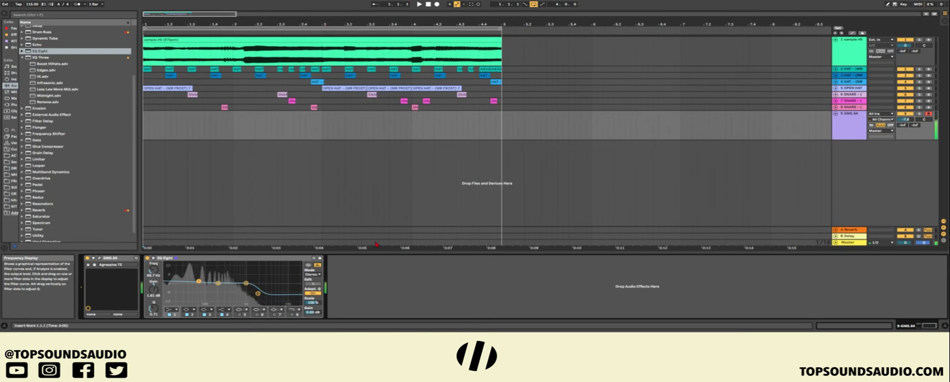
pyautogui.moveTo(905, 119); pyautogui.dragTo(905, 120)
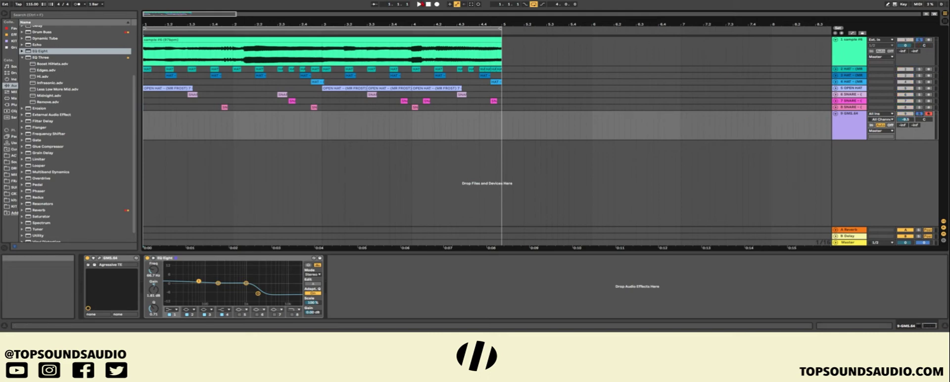
# Rehearse over the four-bar loop and record a part of four long sustained notes on the GMS.64 track
pyautogui.click(419, 4)
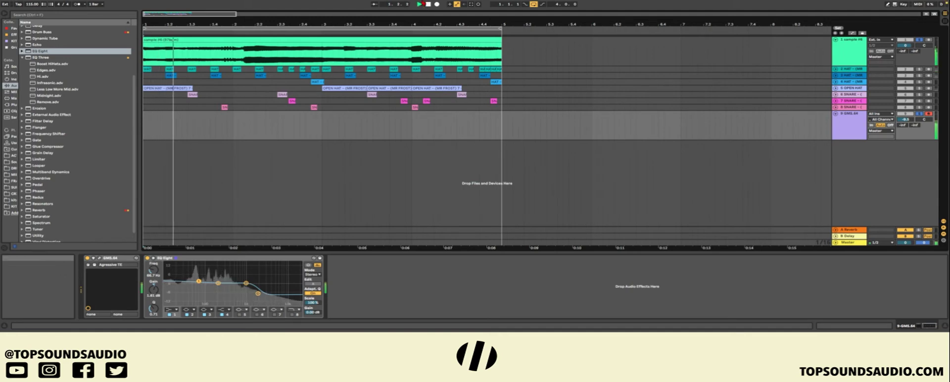
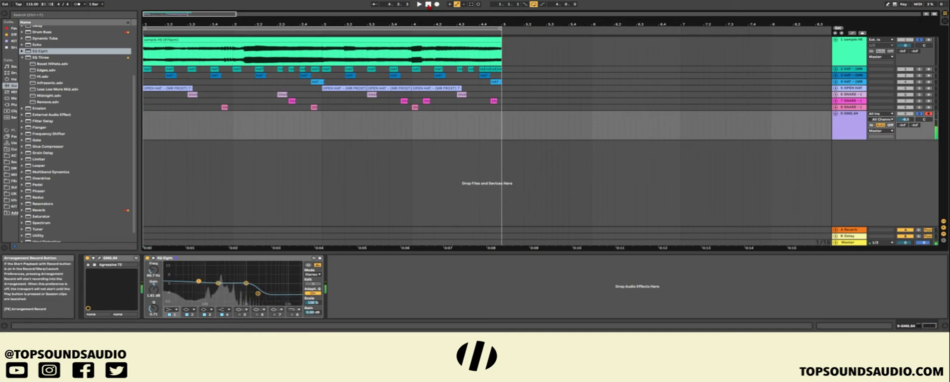
pyautogui.click(421, 4)
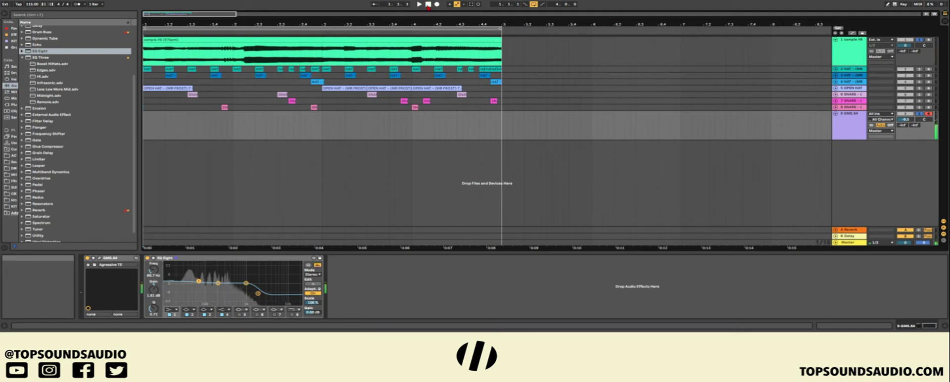
pyautogui.click(420, 5)
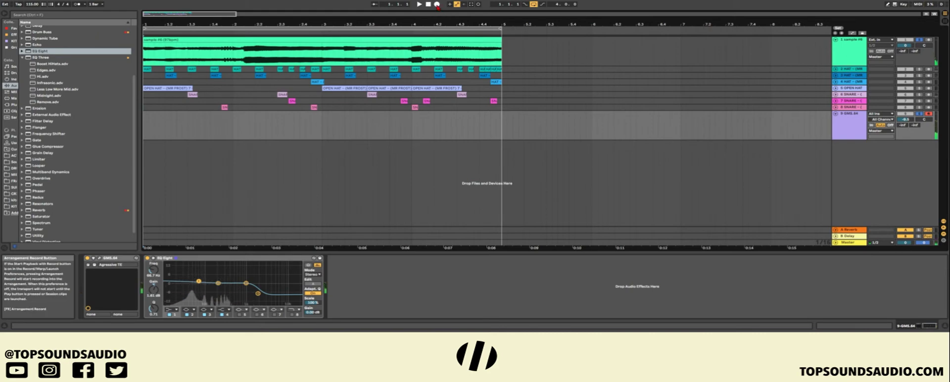
pyautogui.click(437, 4)
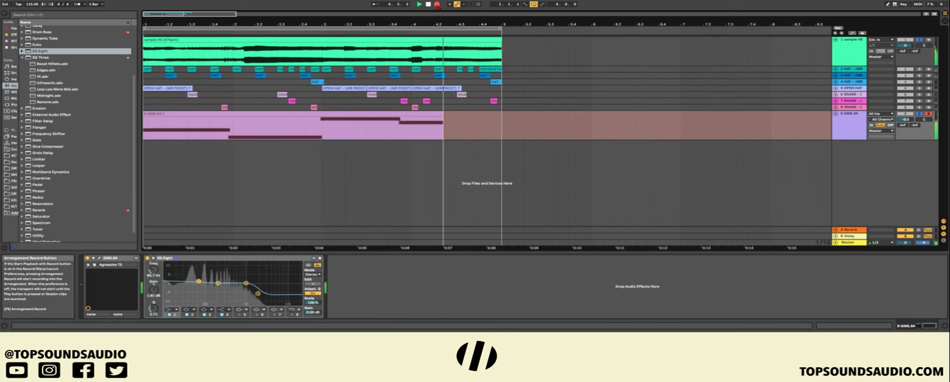
pyautogui.click(438, 6)
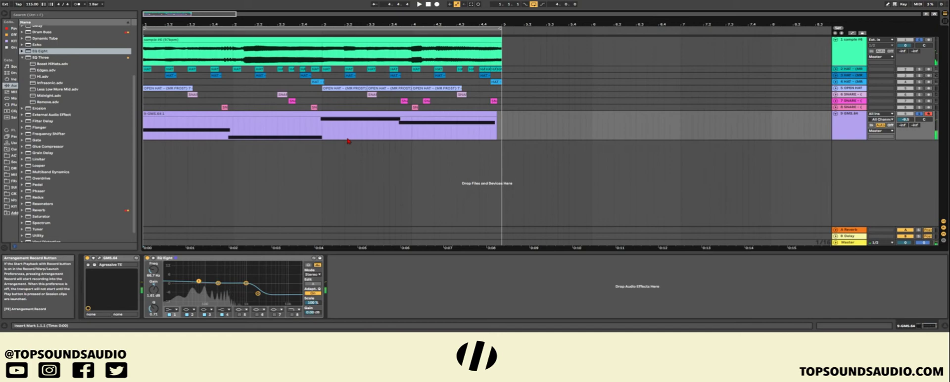
# Align the four recorded GMS notes to the grid so each fills one bar, and extend the clip to the end of bar 4
pyautogui.click(346, 123)
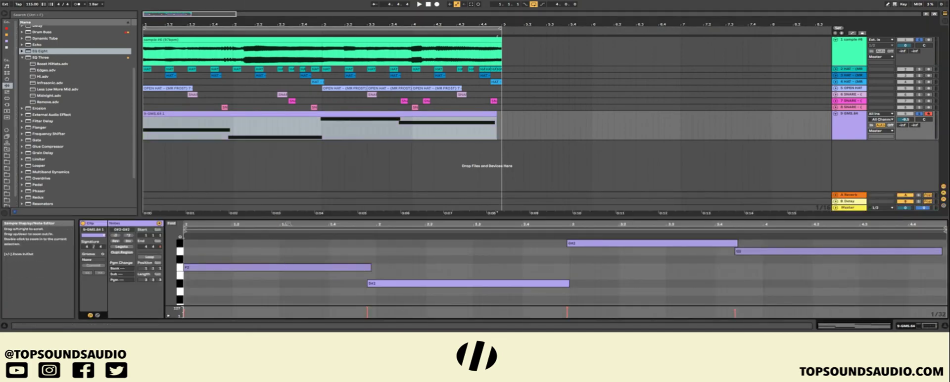
pyautogui.click(316, 251)
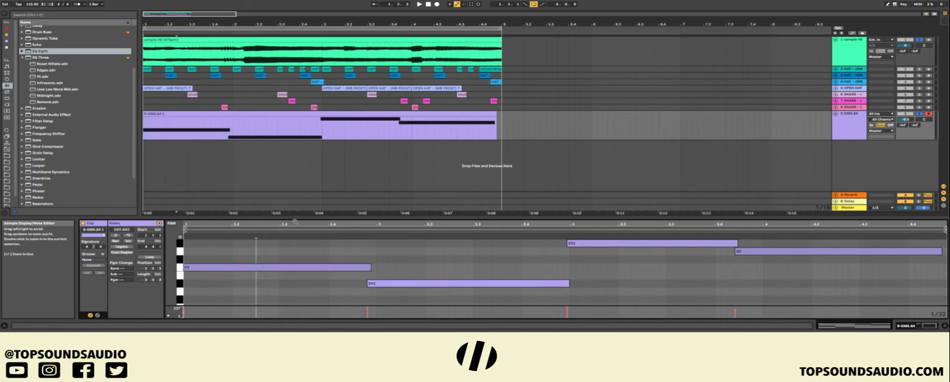
pyautogui.click(274, 253)
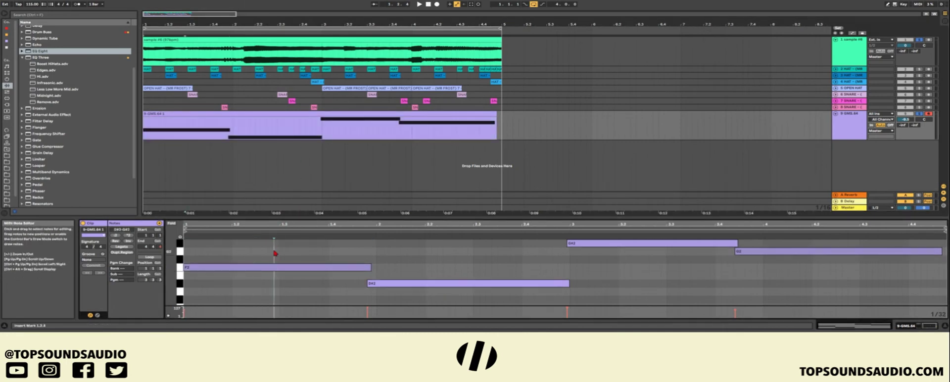
pyautogui.hotkey('ctrl', 'a')
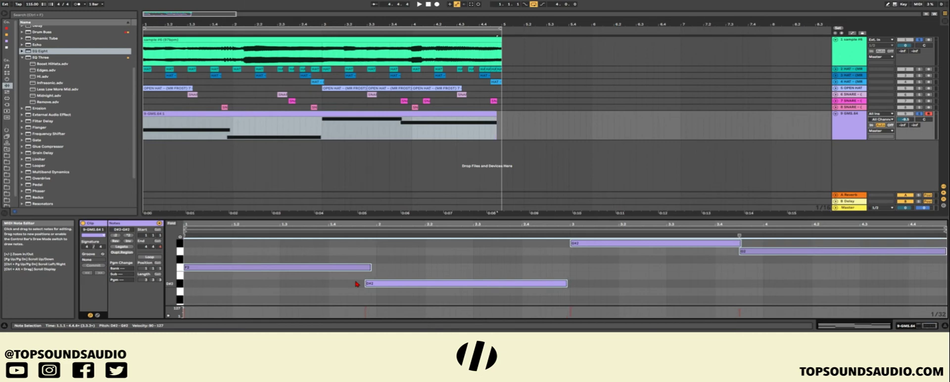
pyautogui.click(395, 267)
pyautogui.moveTo(370, 267); pyautogui.dragTo(392, 286)
pyautogui.moveTo(579, 283); pyautogui.dragTo(567, 284)
pyautogui.moveTo(740, 243)
pyautogui.mouseDown()
pyautogui.moveTo(788, 251)
pyautogui.moveTo(938, 242)
pyautogui.moveTo(933, 252)
pyautogui.moveTo(932, 232)
pyautogui.mouseUp()
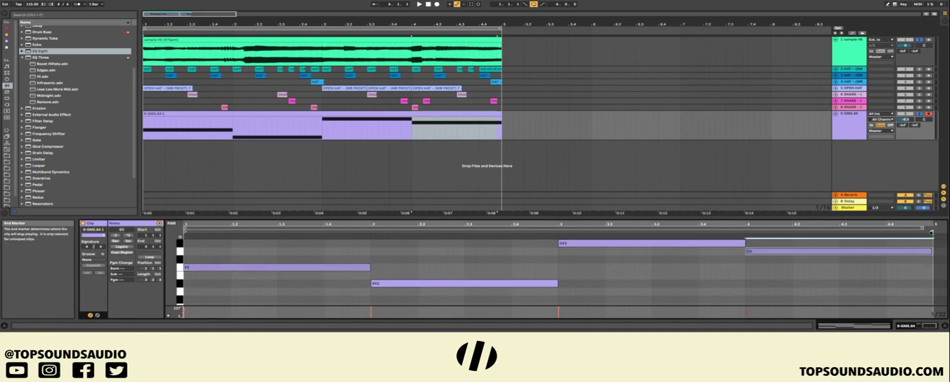
pyautogui.click(932, 232)
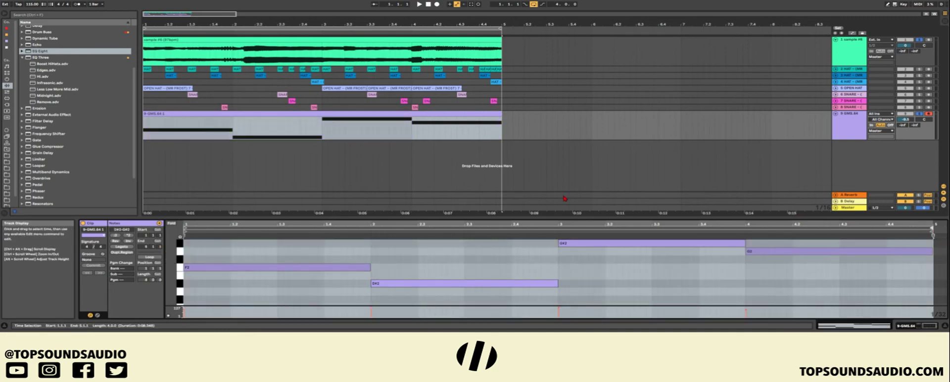
# Lower the GMS.64 track's volume during playback and turn off soloing so all tracks sound
pyautogui.click(419, 4)
pyautogui.press('space')
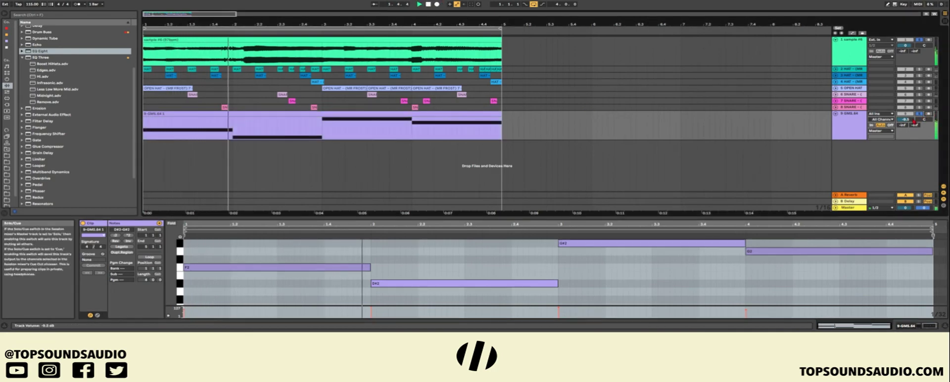
pyautogui.moveTo(905, 119); pyautogui.dragTo(905, 122)
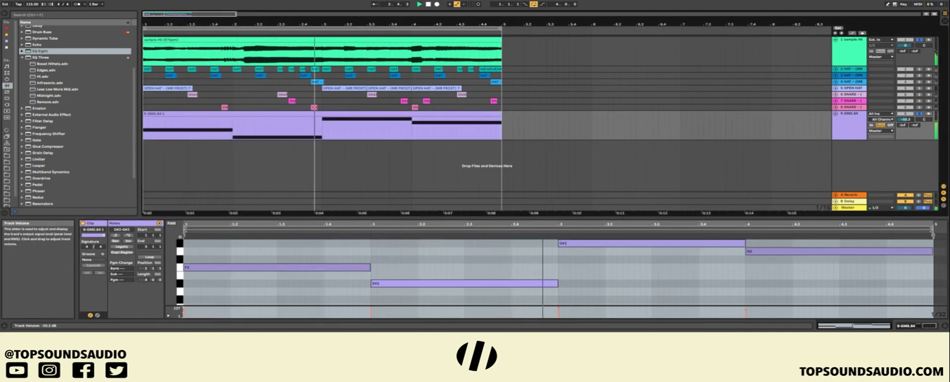
pyautogui.moveTo(909, 122); pyautogui.dragTo(909, 125)
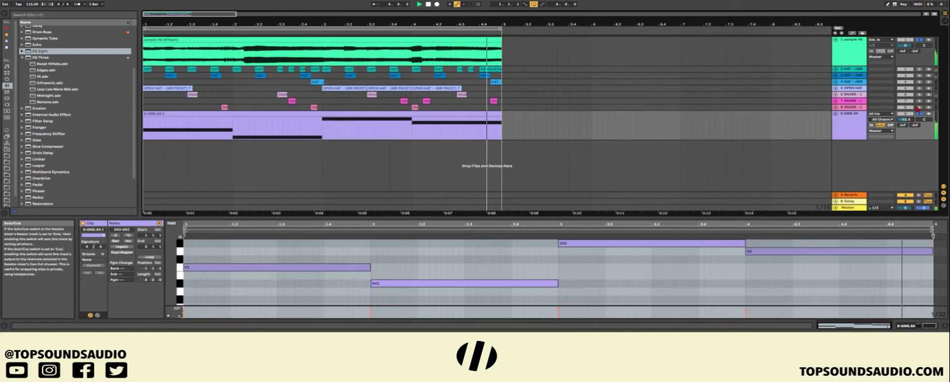
pyautogui.moveTo(905, 120); pyautogui.dragTo(910, 122)
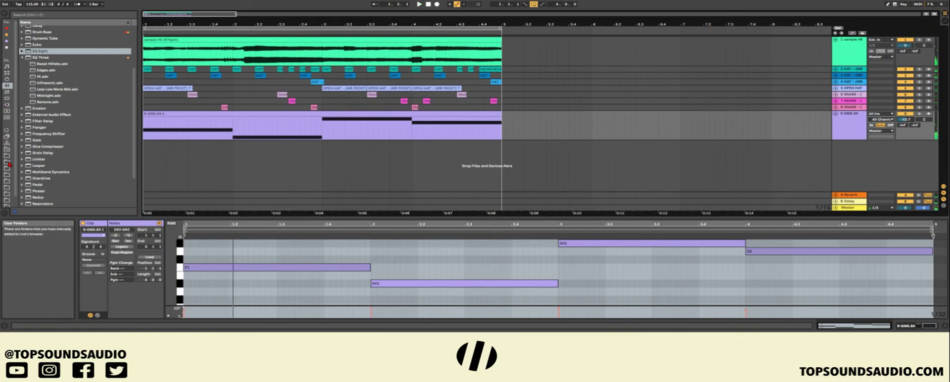
# Open the drum kit's KICKS folder and audition its kick samples one after another
pyautogui.click(7, 156)
pyautogui.scroll(3, 30, 91)
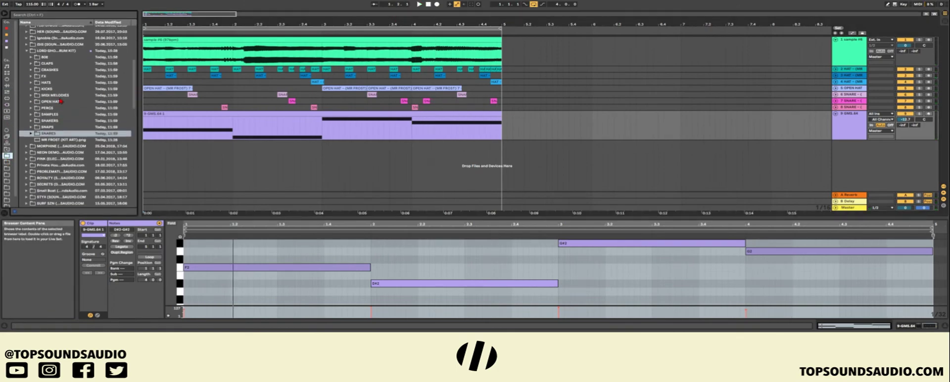
pyautogui.click(30, 103)
pyautogui.scroll(-2, 58, 122)
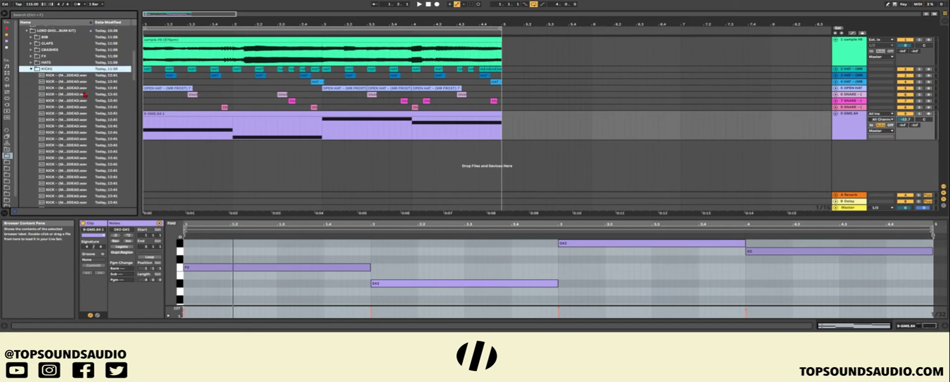
pyautogui.click(79, 75)
pyautogui.click(78, 94)
pyautogui.click(77, 82)
pyautogui.click(77, 87)
pyautogui.click(77, 94)
pyautogui.click(76, 101)
pyautogui.click(75, 108)
pyautogui.click(75, 114)
pyautogui.click(74, 120)
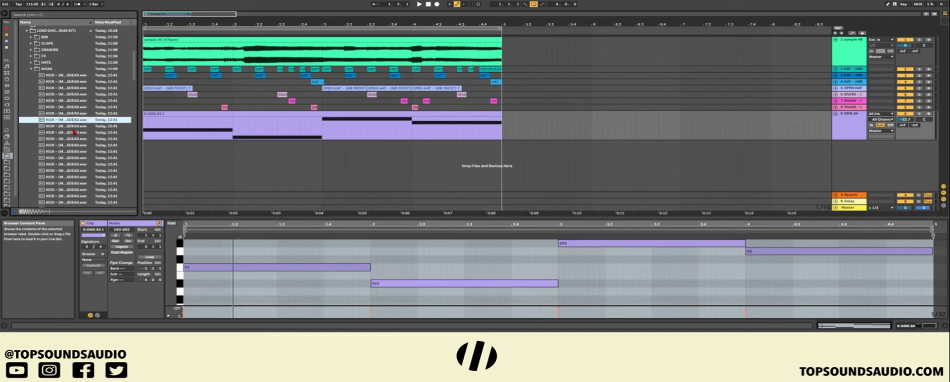
pyautogui.click(74, 125)
pyautogui.click(74, 133)
pyautogui.click(73, 139)
pyautogui.click(74, 145)
pyautogui.click(73, 140)
# Place the chosen kick at the start of a new audio track and paste a copy at 1.2.3
pyautogui.moveTo(146, 162); pyautogui.dragTo(159, 148)
pyautogui.press('space')
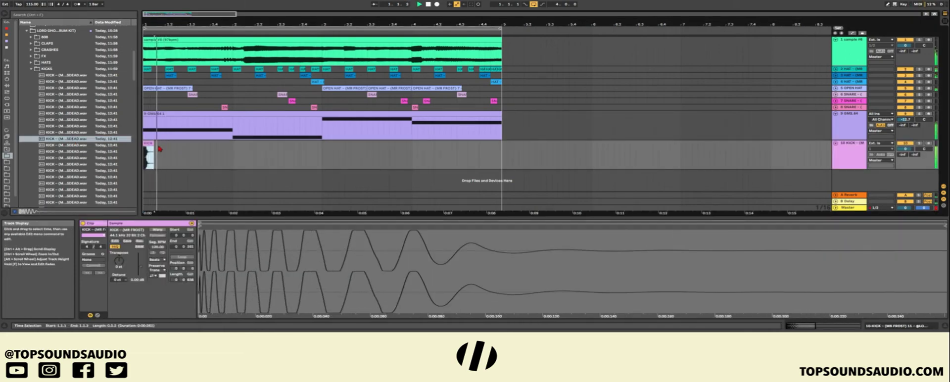
pyautogui.click(186, 155)
pyautogui.hotkey('ctrl', 'v')
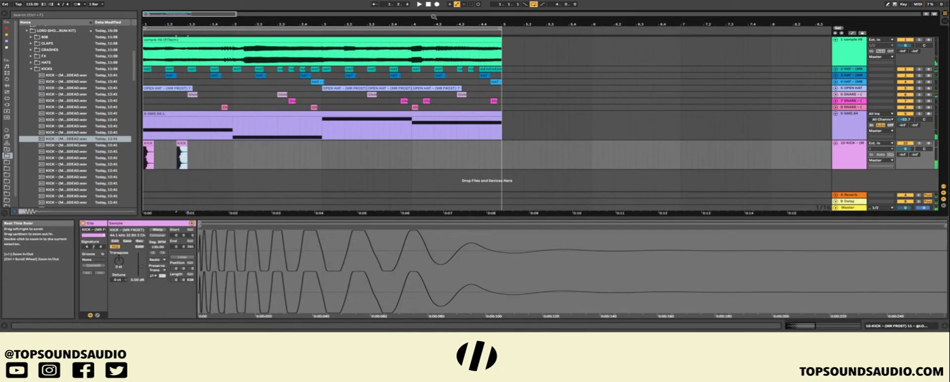
pyautogui.press('space')
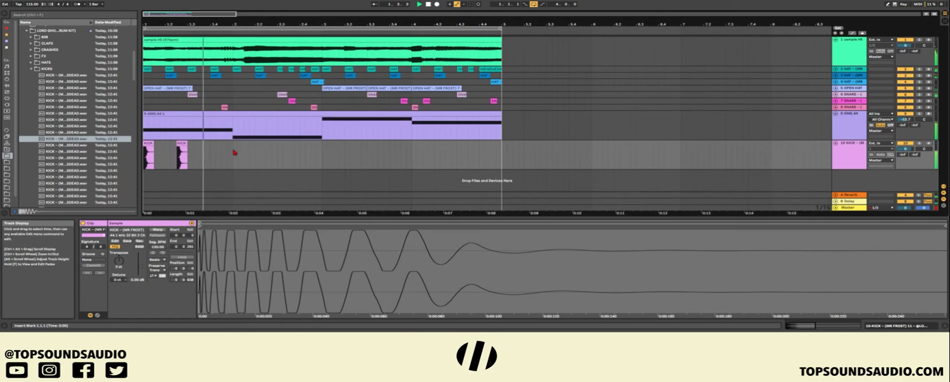
# Paste further kick copies at 2.2.1, 3.1.1, 3.2.1 and 4.2.3 on the kick track
pyautogui.click(255, 154)
pyautogui.hotkey('ctrl', 'v')
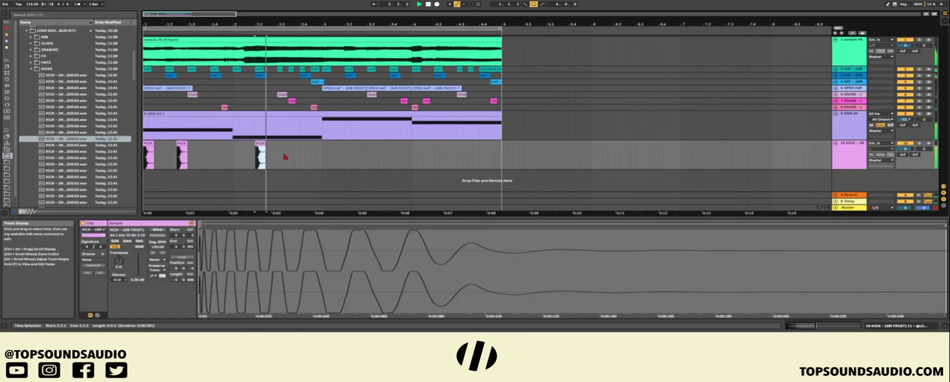
pyautogui.click(324, 155)
pyautogui.hotkey('ctrl', 'v')
pyautogui.click(347, 154)
pyautogui.hotkey('ctrl', 'v')
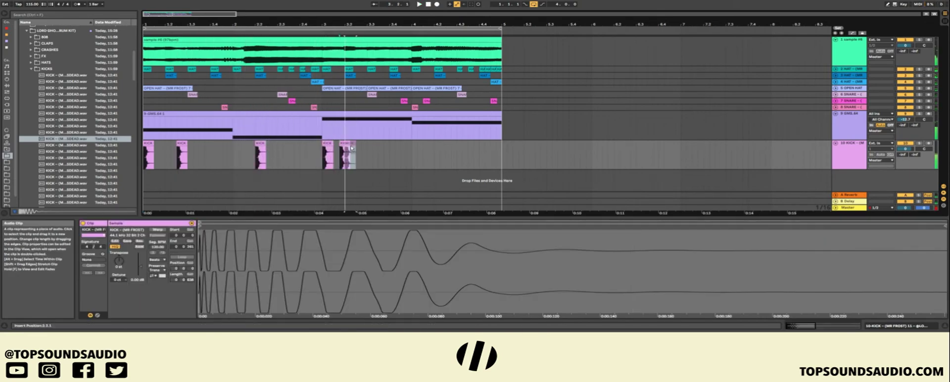
pyautogui.click(301, 159)
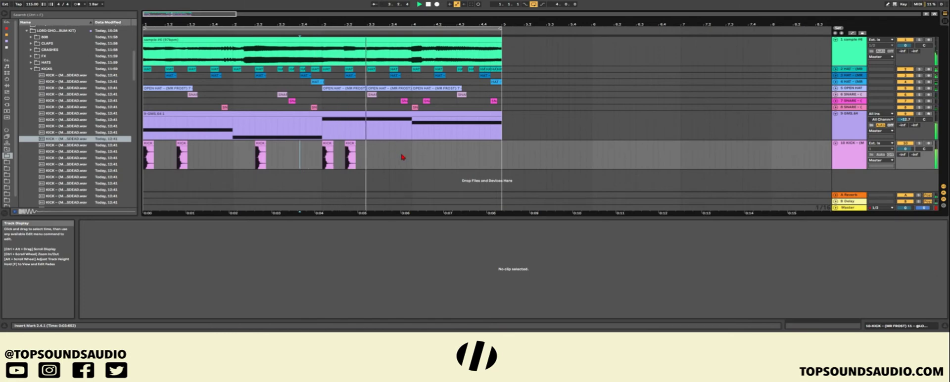
pyautogui.click(442, 155)
pyautogui.hotkey('ctrl', 'v')
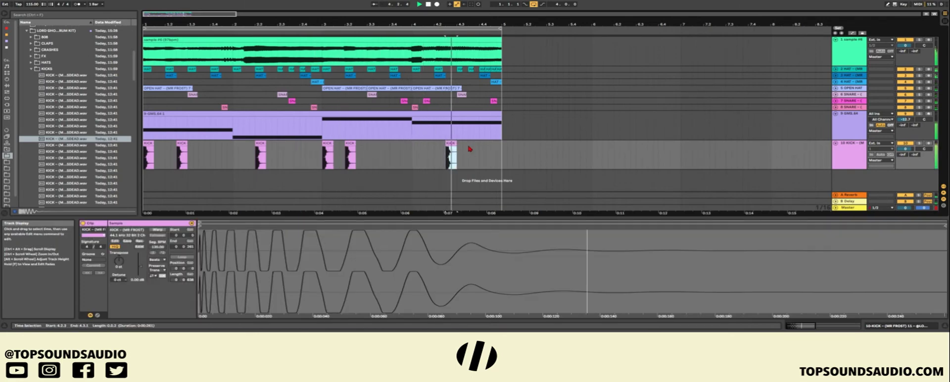
pyautogui.click(490, 151)
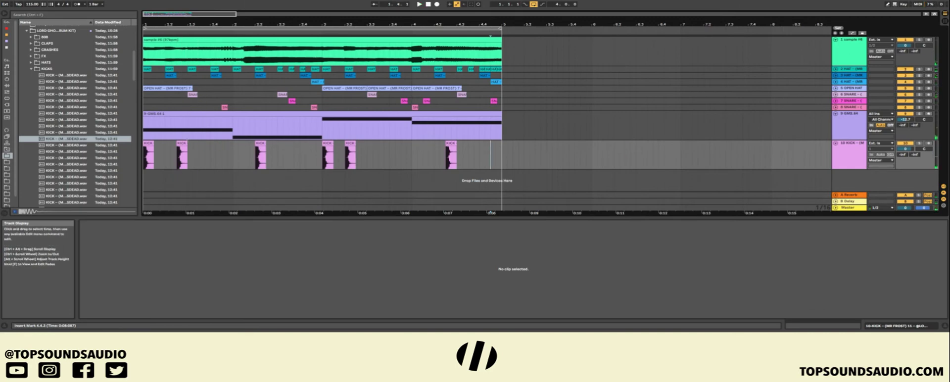
# Move the second kick to 1.3.3 and slightly lower the kick track's volume during playback
pyautogui.click(193, 148)
pyautogui.hotkey('ctrl', 'v')
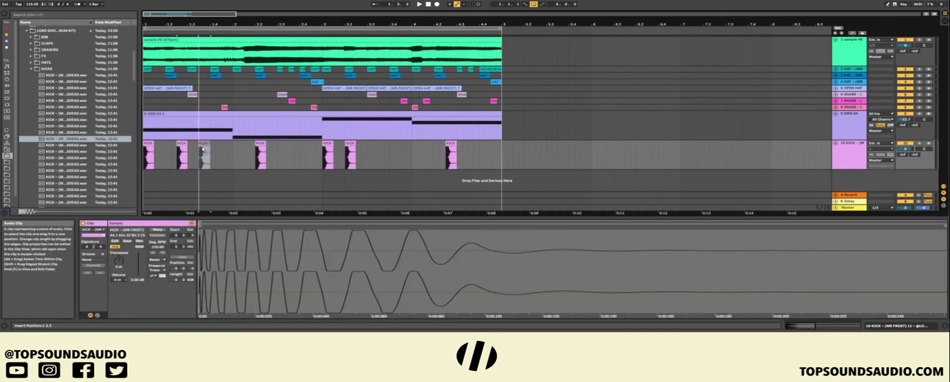
pyautogui.moveTo(195, 148); pyautogui.dragTo(202, 148)
pyautogui.press('space')
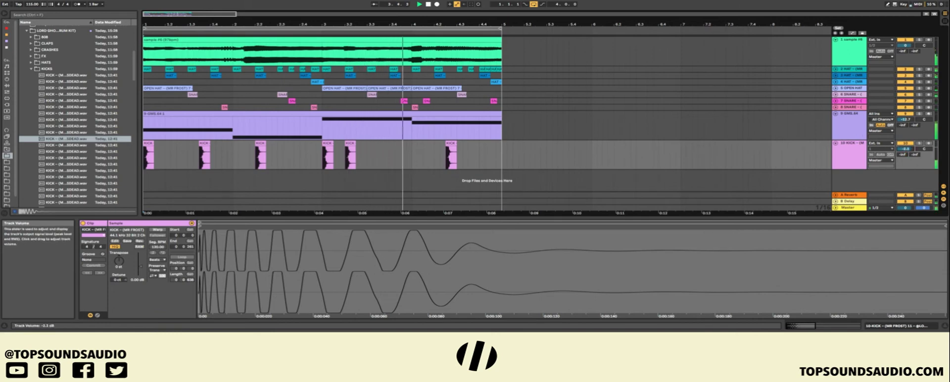
pyautogui.moveTo(909, 150); pyautogui.dragTo(909, 147)
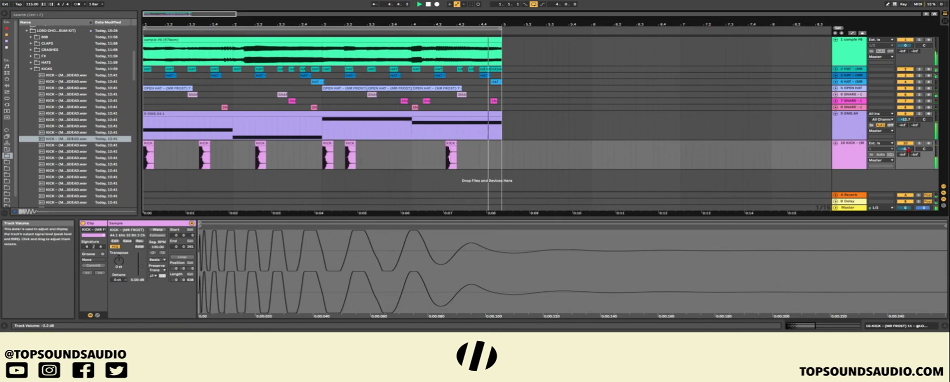
pyautogui.press('space')
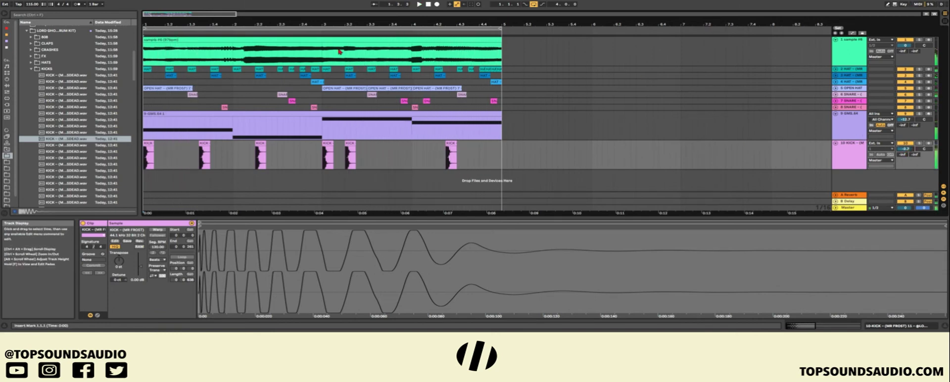
# Fold the kick and GMS tracks, unfold the first snare track and add Drum Buss to it
pyautogui.click(836, 144)
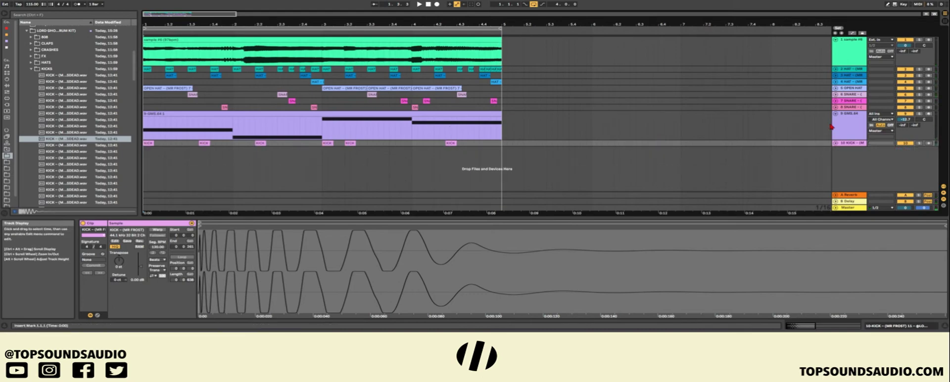
pyautogui.click(835, 113)
pyautogui.click(835, 94)
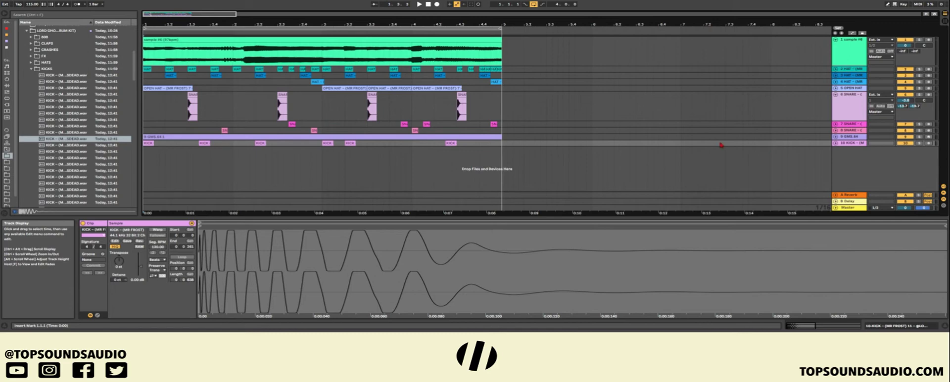
pyautogui.click(8, 29)
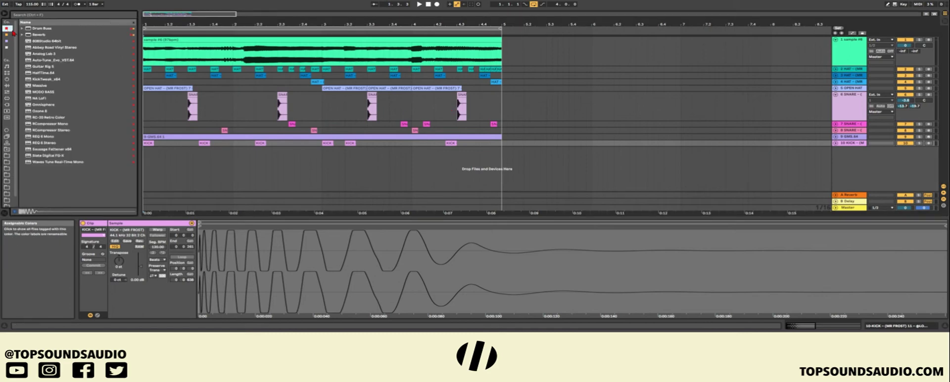
pyautogui.moveTo(29, 32); pyautogui.dragTo(150, 88)
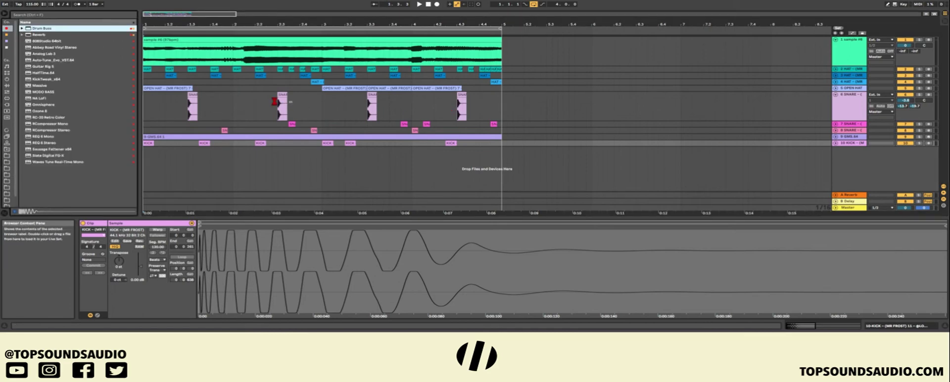
pyautogui.moveTo(282, 102); pyautogui.dragTo(282, 104)
pyautogui.click(13, 157)
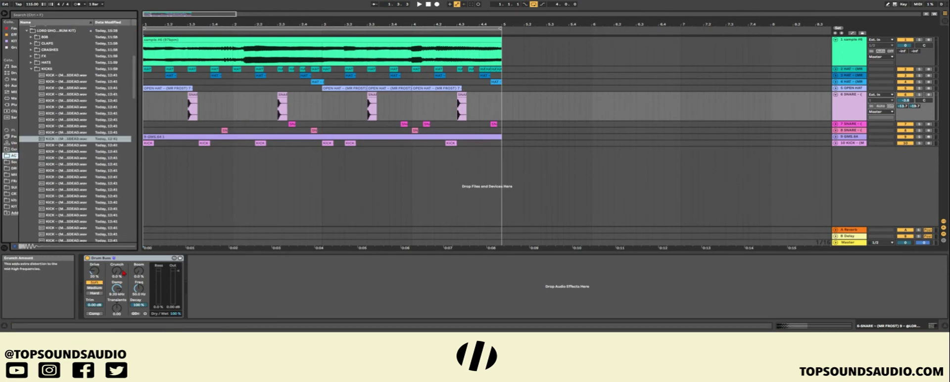
# Set Drum Buss Crunch to 14% on the first snare track, check it in playback and fold the track
pyautogui.moveTo(123, 273); pyautogui.dragTo(123, 269)
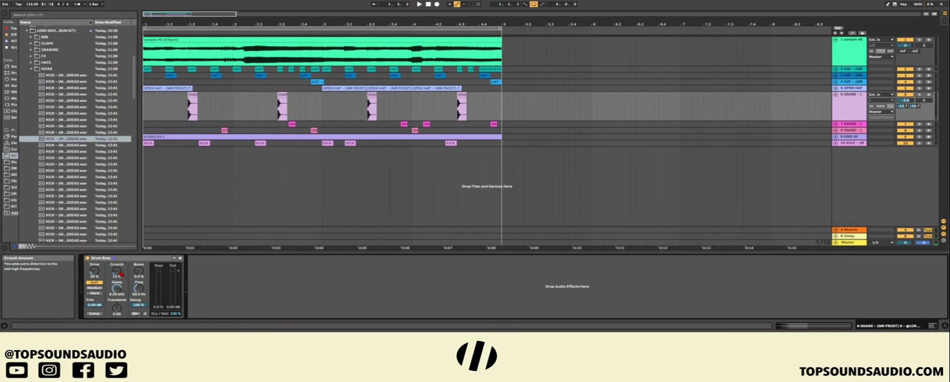
pyautogui.moveTo(117, 271); pyautogui.dragTo(117, 270)
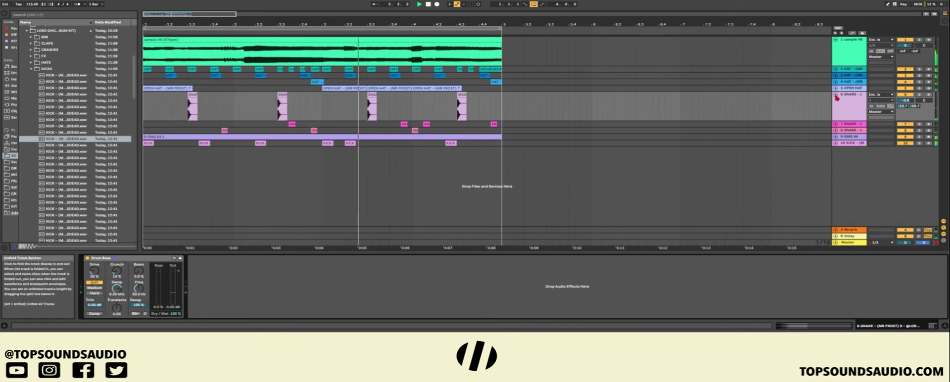
pyautogui.scroll(-3, 733, 101)
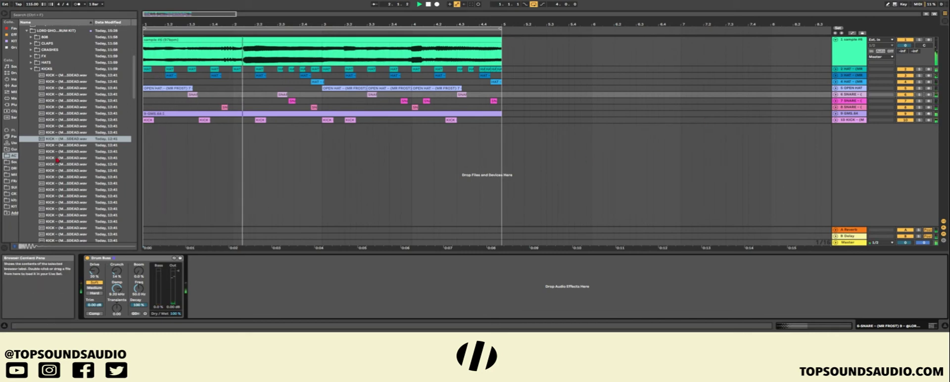
# Collapse the KICKS folder, expand the FX folder and audition several of its SFX samples
pyautogui.click(32, 70)
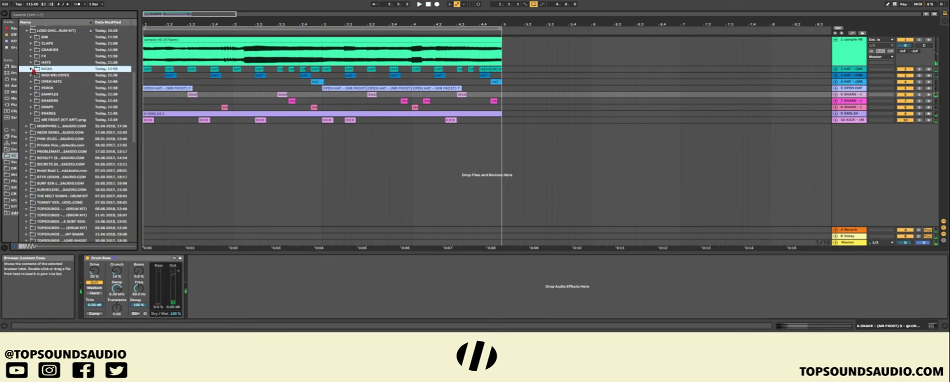
pyautogui.click(31, 56)
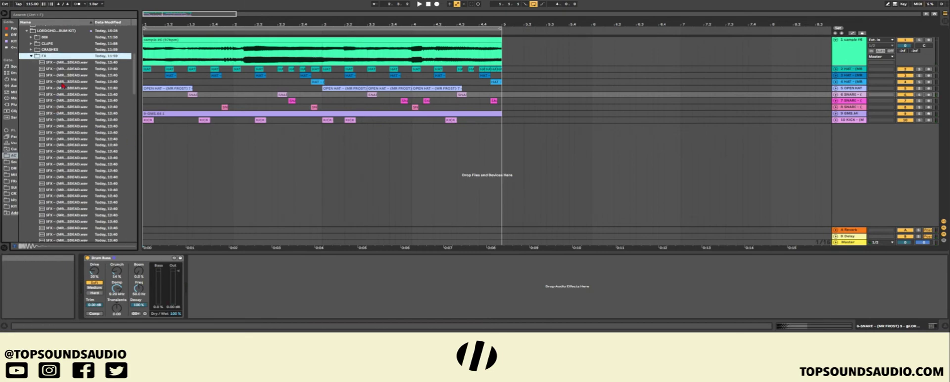
pyautogui.click(67, 69)
pyautogui.click(69, 101)
pyautogui.click(72, 113)
pyautogui.click(78, 70)
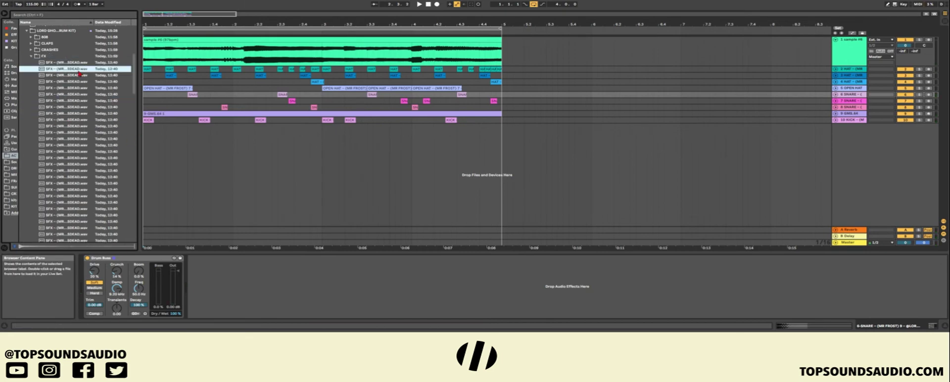
pyautogui.click(77, 94)
pyautogui.click(76, 132)
pyautogui.click(77, 164)
pyautogui.click(77, 132)
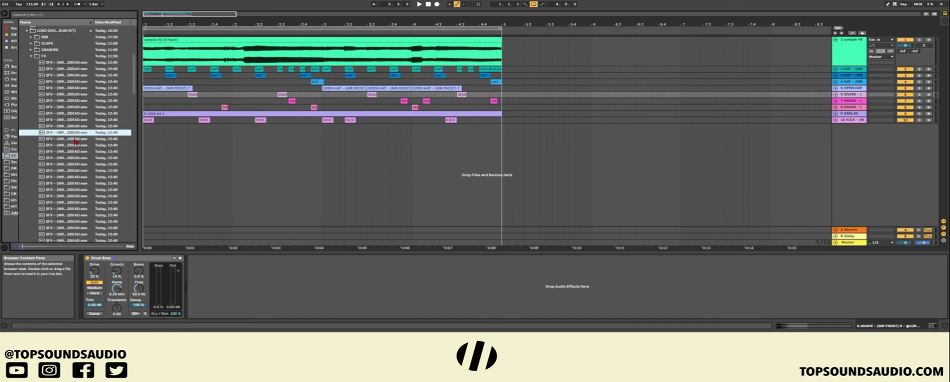
# Place the SFX (MR FROST) 12 sample on a new track from bar 1 and trim it to the loop's end at bar 5
pyautogui.moveTo(75, 133); pyautogui.dragTo(146, 148)
pyautogui.press('space')
pyautogui.press('-')
pyautogui.press('-')
pyautogui.press('-')
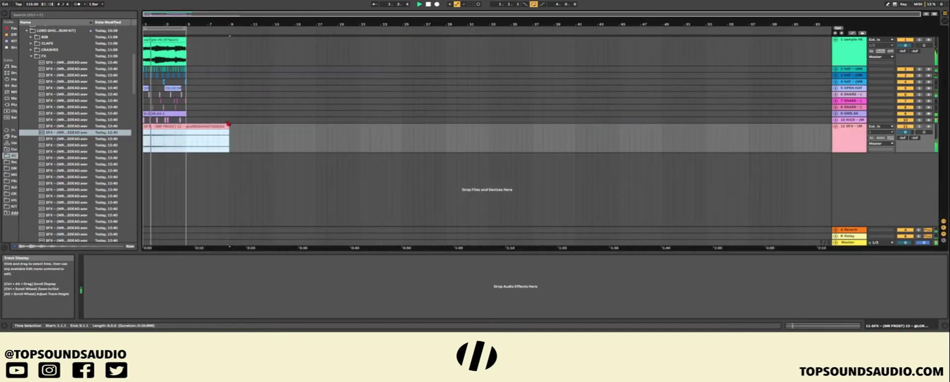
pyautogui.moveTo(229, 125); pyautogui.dragTo(186, 125)
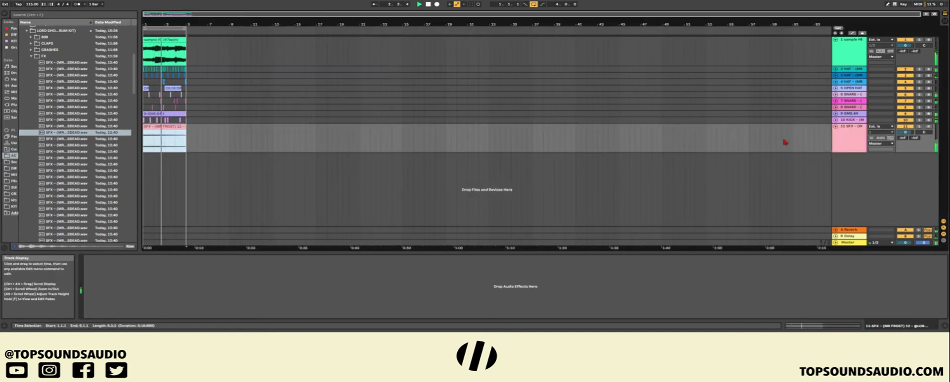
# Lower the new SFX 12 track's volume to about -6 dB and fold the track
pyautogui.moveTo(905, 132); pyautogui.dragTo(906, 149)
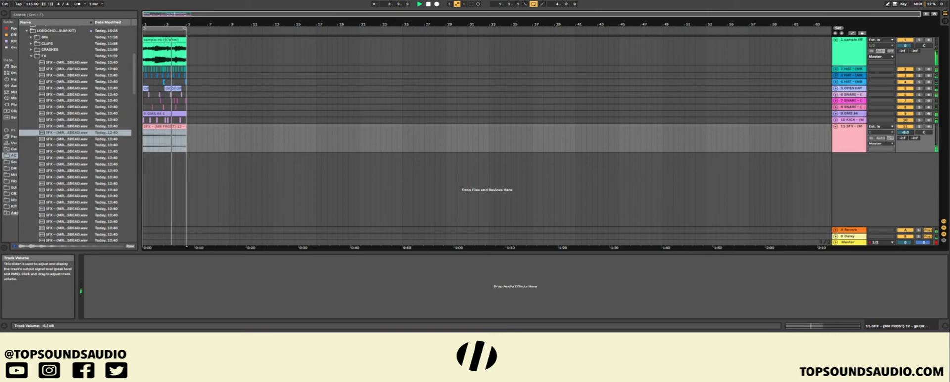
pyautogui.click(836, 126)
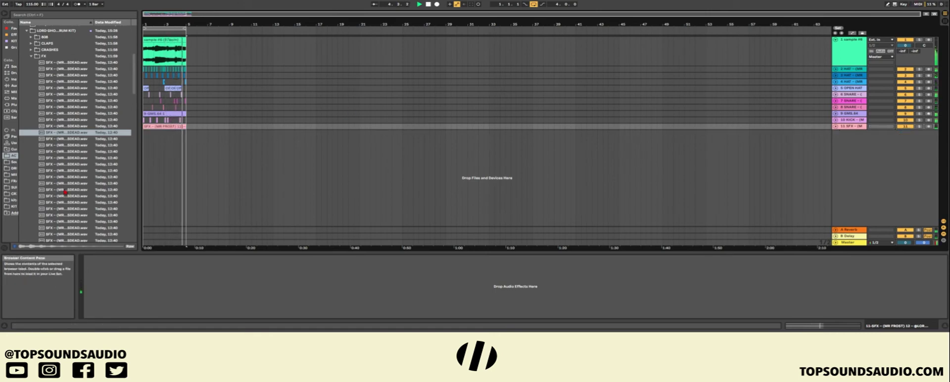
pyautogui.press('space')
# Audition SFX samples further down the FX folder for a second effect
pyautogui.click(68, 190)
pyautogui.click(72, 202)
pyautogui.click(75, 221)
pyautogui.click(78, 216)
pyautogui.click(78, 227)
pyautogui.click(77, 215)
pyautogui.click(77, 209)
pyautogui.click(78, 203)
pyautogui.click(78, 209)
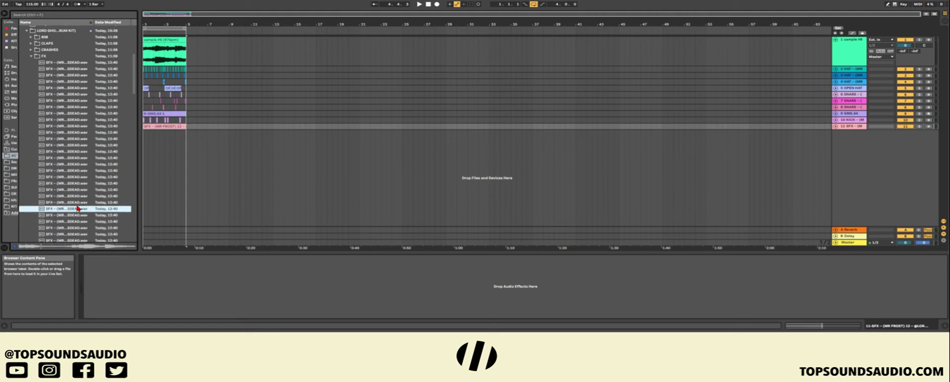
# Place the SFX (MR FROST) 24 sample on a new track at 4.3, fit its end to bar 5 and play it back
pyautogui.moveTo(174, 175); pyautogui.dragTo(185, 139)
pyautogui.scroll(5, 165, 144)
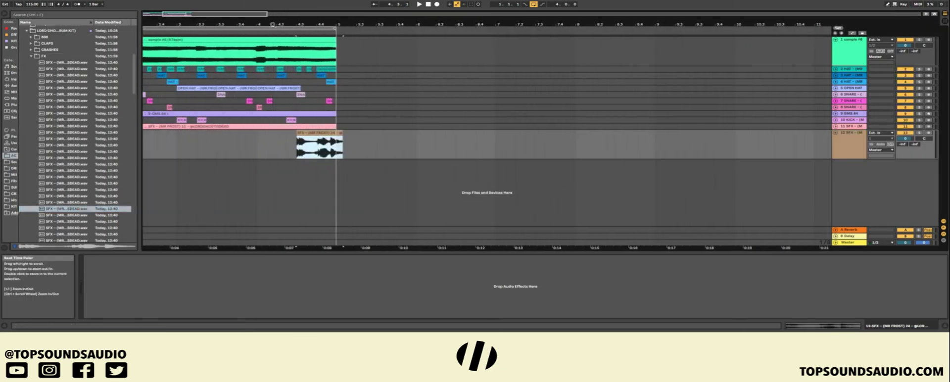
pyautogui.doubleClick(319, 139)
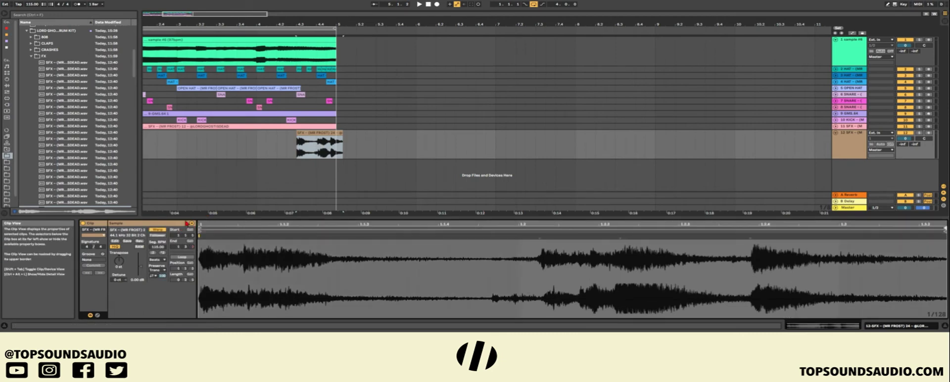
pyautogui.click(298, 163)
pyautogui.click(299, 157)
pyautogui.press('space')
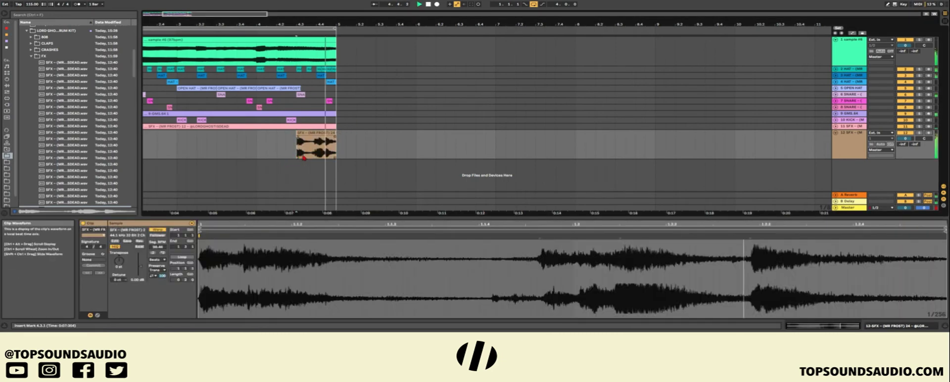
# Shift the last transient of the SFX 24 clip slightly later with a warp marker and add warp markers at two earlier transients
pyautogui.moveTo(751, 237); pyautogui.dragTo(754, 236)
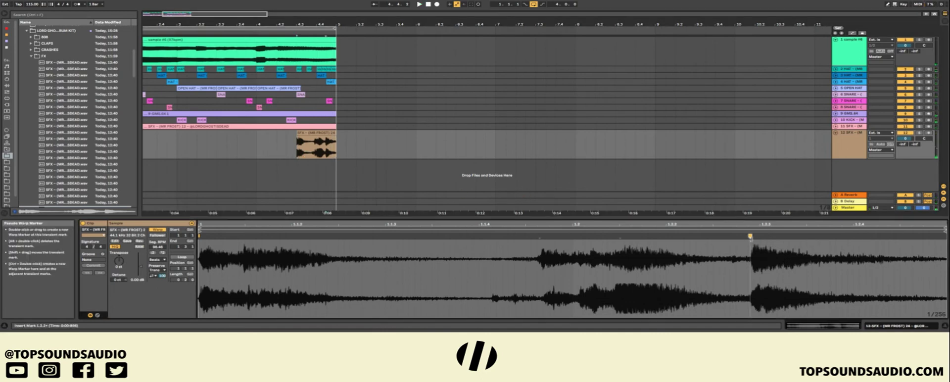
pyautogui.doubleClick(624, 242)
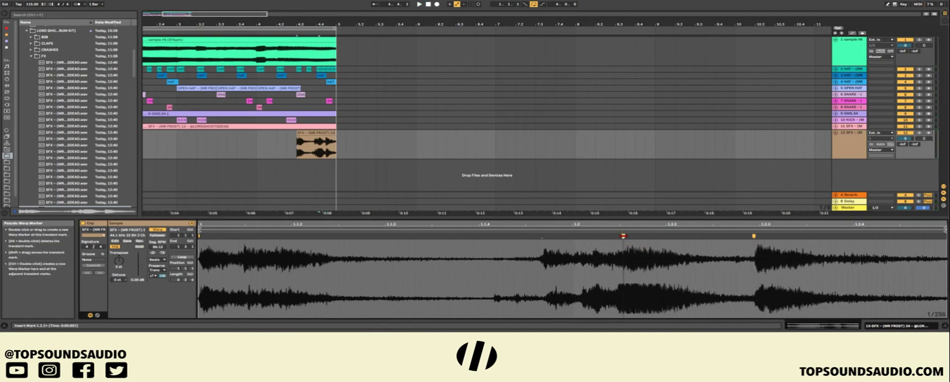
pyautogui.moveTo(544, 236)
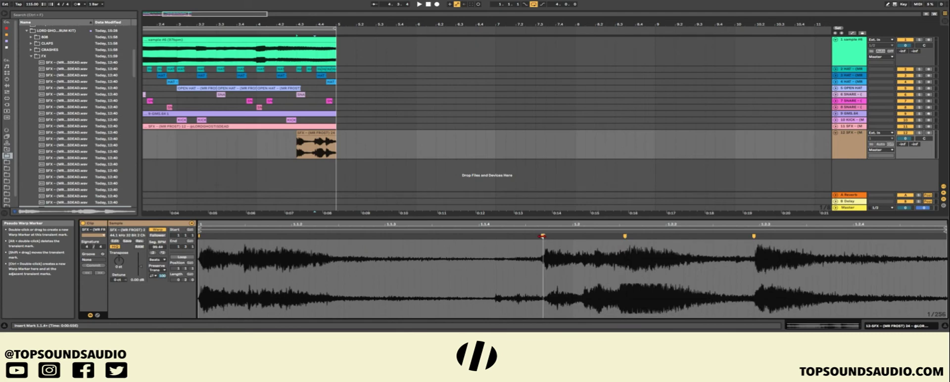
pyautogui.doubleClick(542, 236)
# Lower the SFX 24 track's volume to about -18.7 dB during playback and fold the track
pyautogui.press('space')
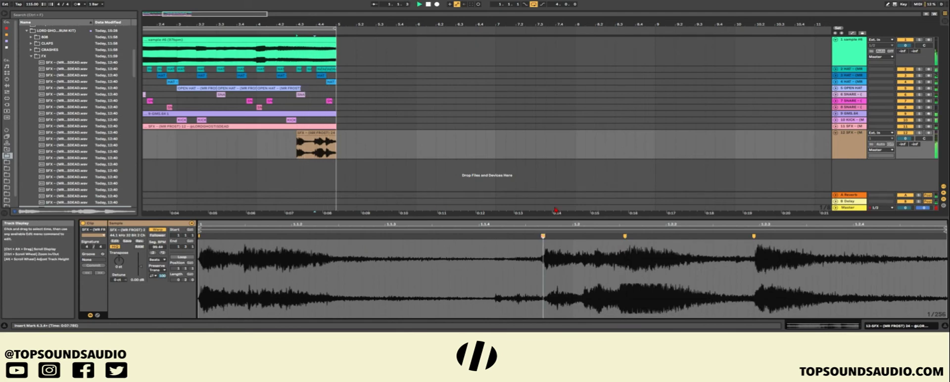
pyautogui.click(906, 138)
pyautogui.moveTo(906, 138); pyautogui.dragTo(906, 144)
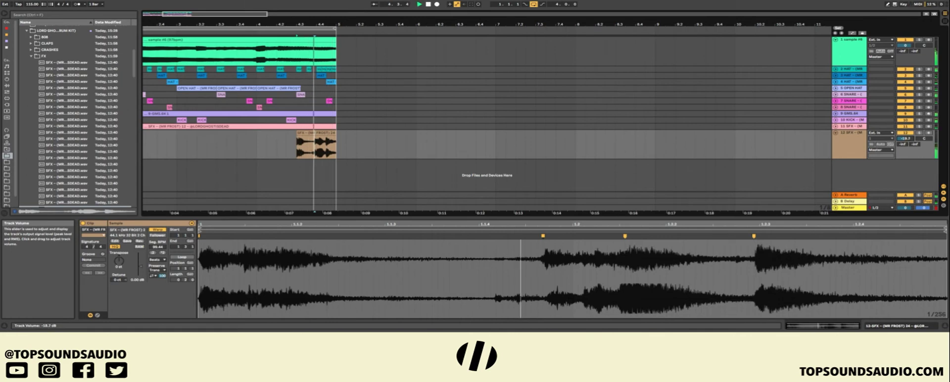
pyautogui.click(285, 162)
pyautogui.press('space')
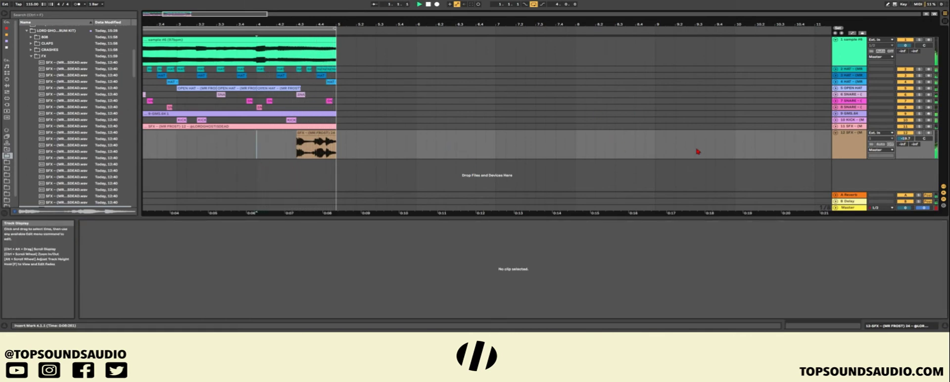
pyautogui.click(836, 133)
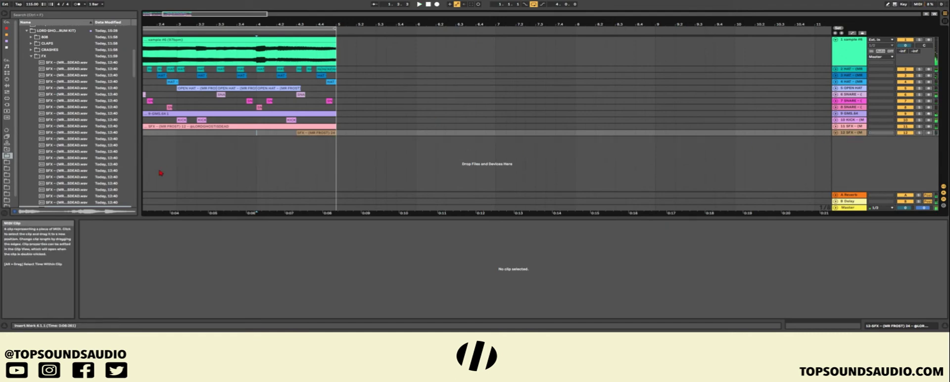
# Audition more SFX samples in the FX folder for a third, short effect
pyautogui.scroll(-1, 79, 177)
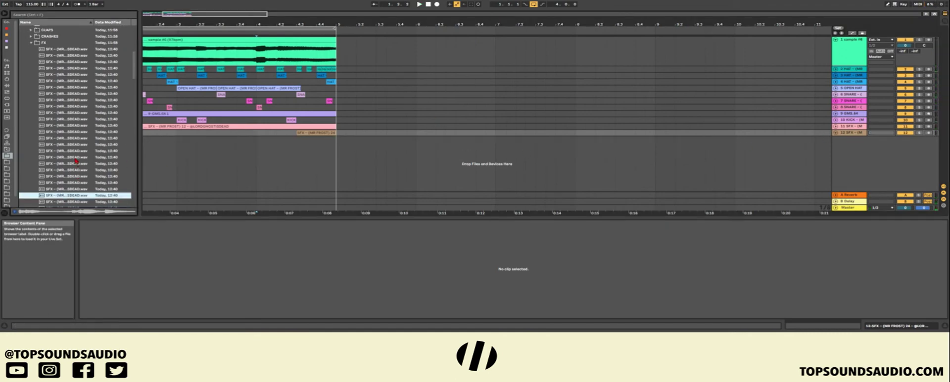
pyautogui.click(78, 157)
pyautogui.click(82, 164)
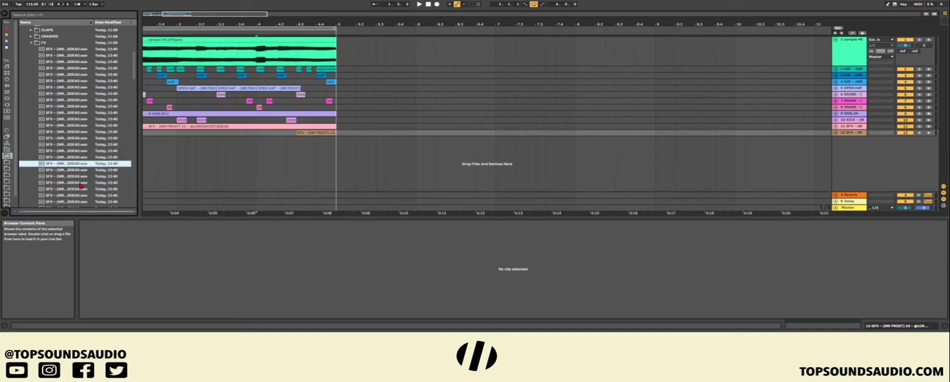
pyautogui.click(81, 185)
pyautogui.scroll(-2, 81, 185)
pyautogui.click(80, 184)
pyautogui.click(80, 176)
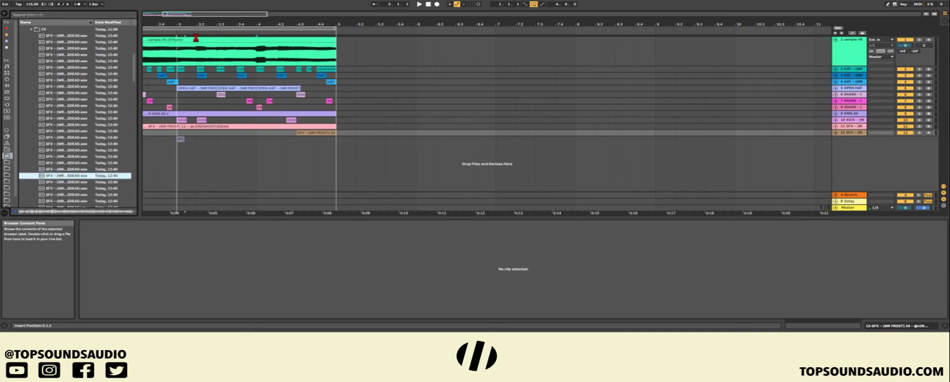
# Place the chosen short SFX sample on a new track and position the clip within the second beat of bar 1
pyautogui.moveTo(180, 140); pyautogui.dragTo(179, 141)
pyautogui.moveTo(419, 24); pyautogui.dragTo(418, 33)
pyautogui.click(256, 152)
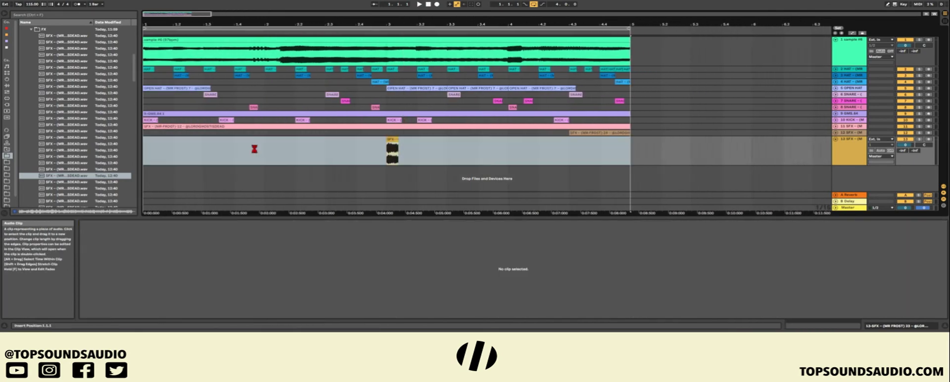
pyautogui.click(181, 151)
pyautogui.hotkey('ctrl', 'v')
pyautogui.moveTo(181, 149); pyautogui.dragTo(194, 150)
# Lower the short SFX track's volume and raise its send to the reverb return while playing from the loop's start
pyautogui.click(158, 152)
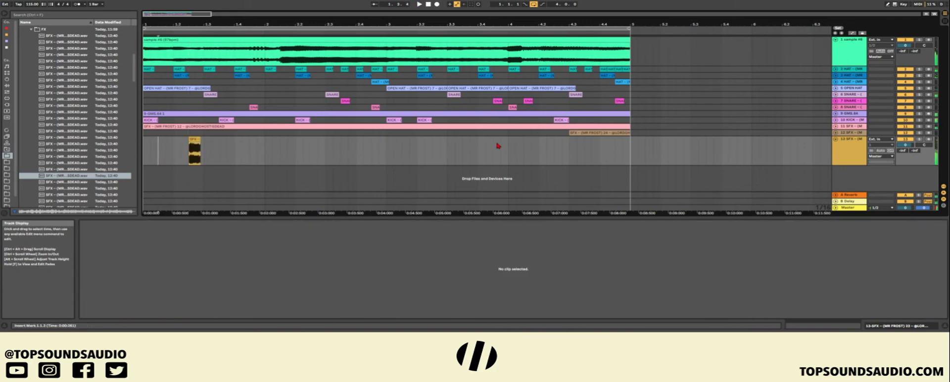
pyautogui.moveTo(903, 150); pyautogui.dragTo(906, 146)
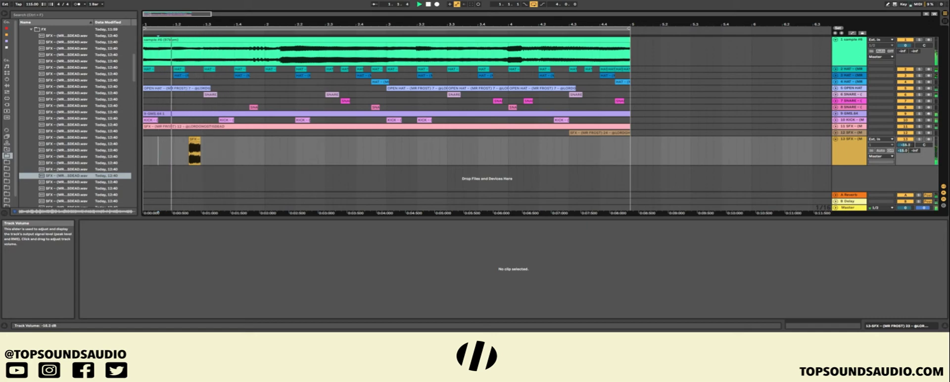
pyautogui.moveTo(902, 150); pyautogui.dragTo(902, 148)
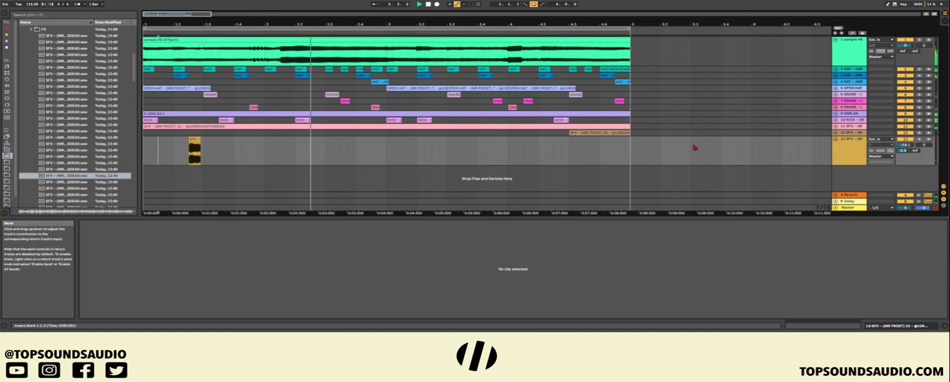
# Duplicate the short SFX track's first two bars onto bars 3 and 4
pyautogui.moveTo(387, 154); pyautogui.dragTo(144, 154)
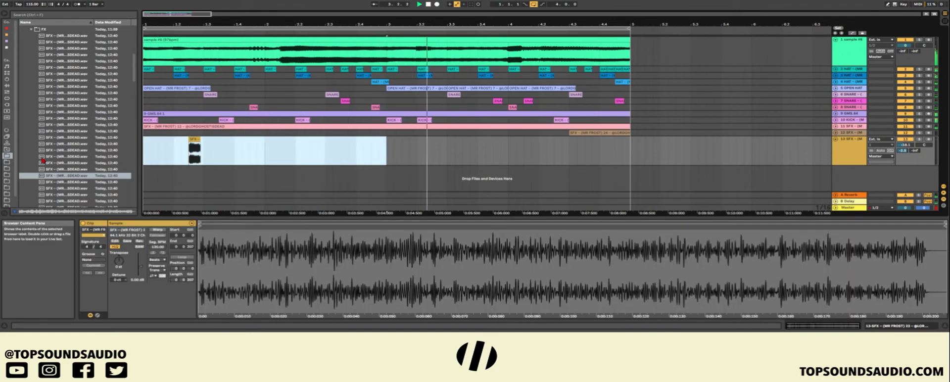
pyautogui.moveTo(382, 149); pyautogui.dragTo(265, 159)
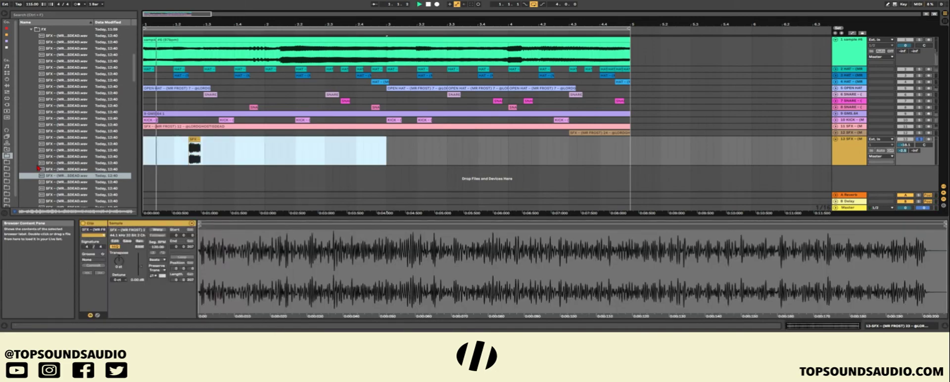
pyautogui.click(340, 151)
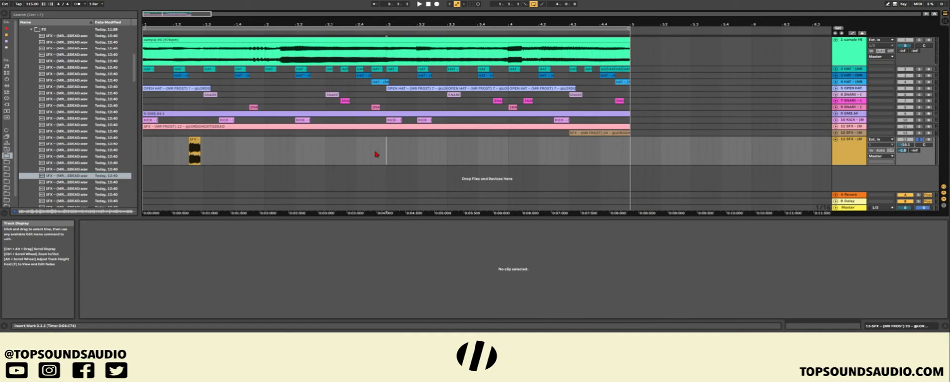
pyautogui.moveTo(388, 153); pyautogui.dragTo(9, 163)
pyautogui.hotkey('ctrl', 'd')
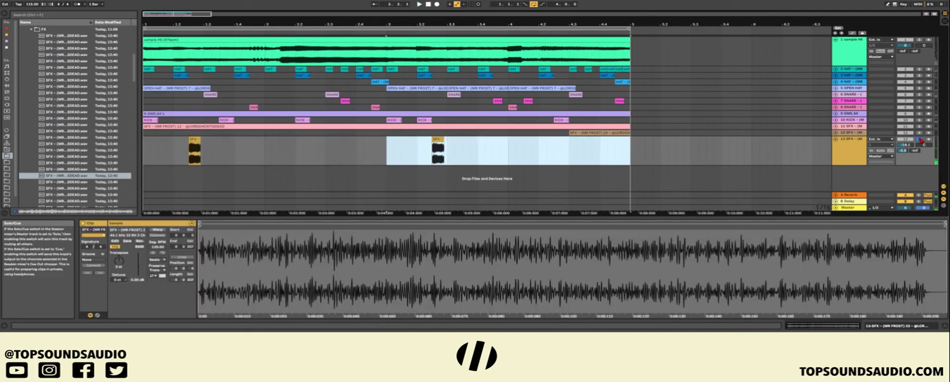
# Play back the loop with the duplicated effect and fold the short SFX track
pyautogui.press('space')
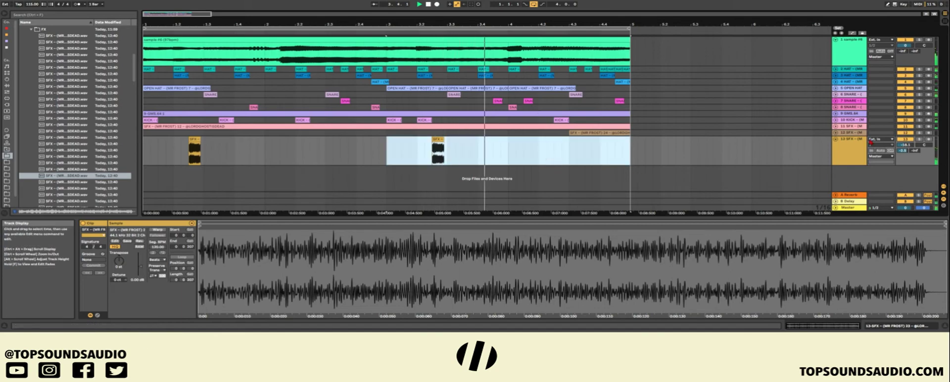
pyautogui.hotkey('alt', 'u')
pyautogui.click(687, 146)
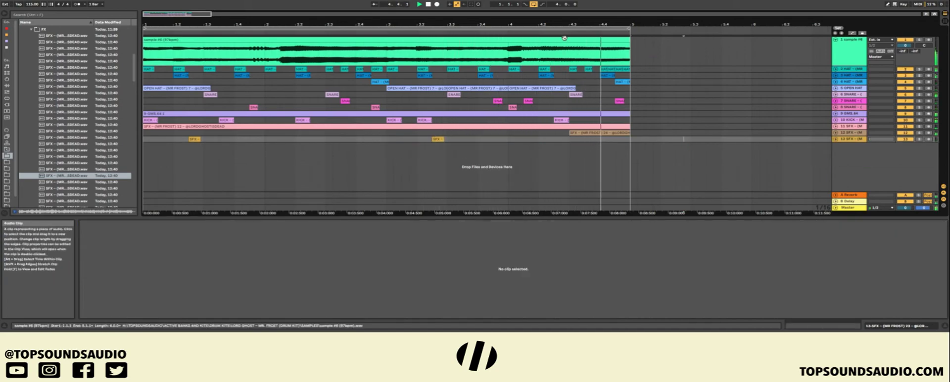
pyautogui.press('-')
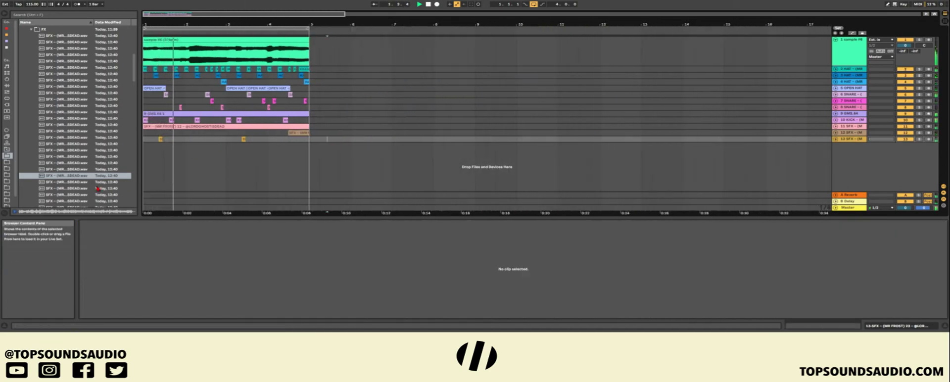
pyautogui.press('space')
# Audition further SFX samples in the FX folder to find another effect to layer
pyautogui.click(79, 195)
pyautogui.scroll(-2, 79, 197)
pyautogui.click(79, 181)
pyautogui.click(78, 174)
pyautogui.click(80, 193)
pyautogui.scroll(-2, 78, 190)
pyautogui.click(79, 183)
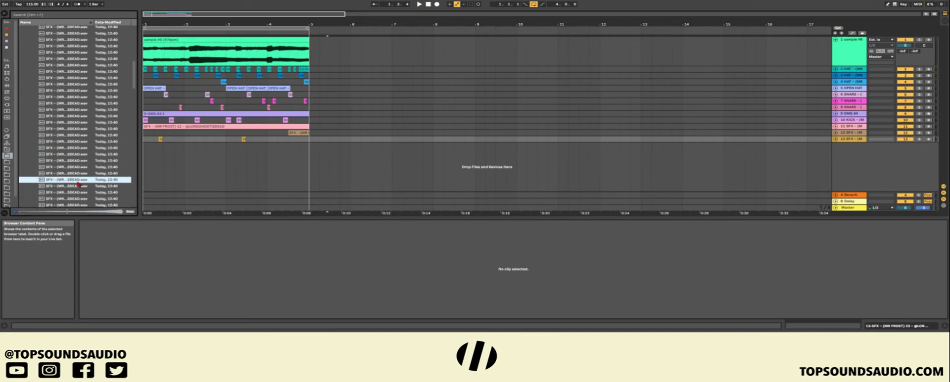
pyautogui.click(78, 187)
pyautogui.click(78, 174)
pyautogui.click(77, 198)
pyautogui.scroll(-2, 78, 198)
pyautogui.click(78, 185)
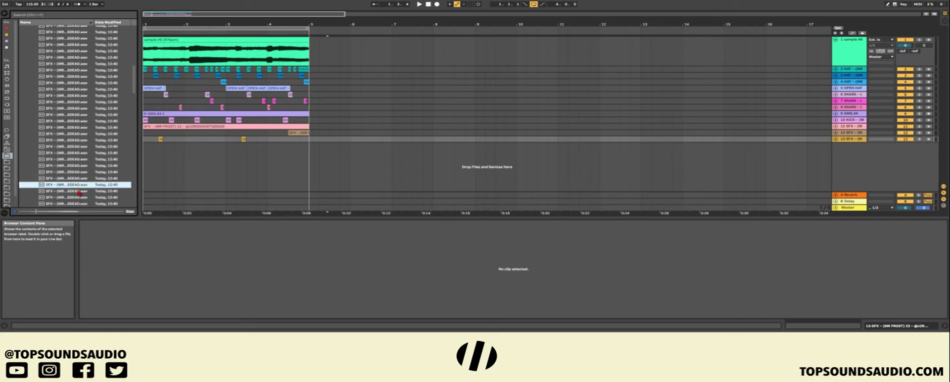
pyautogui.click(79, 192)
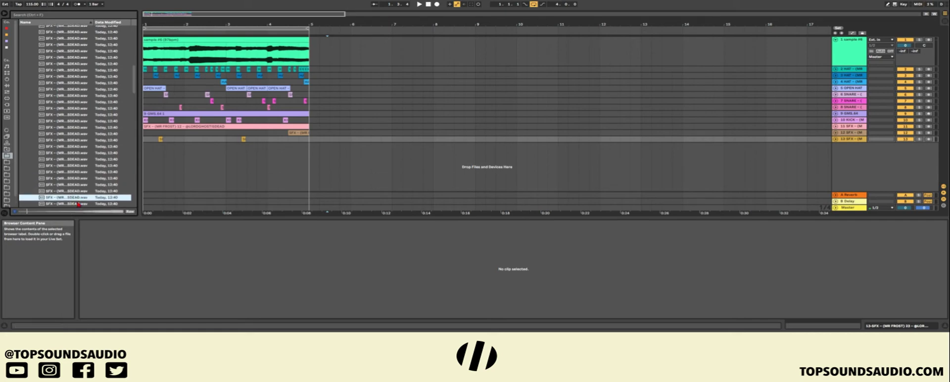
pyautogui.scroll(-1, 80, 193)
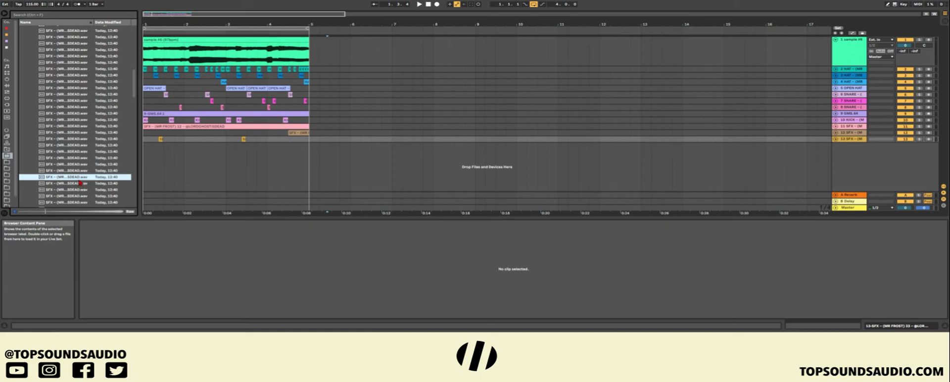
# Place the chosen rising SFX sample on a new track across bars 1 to 4 and lower the track's volume
pyautogui.moveTo(76, 178); pyautogui.dragTo(215, 148)
pyautogui.click(258, 159)
pyautogui.press('space')
pyautogui.moveTo(906, 151); pyautogui.dragTo(902, 161)
pyautogui.press('space')
pyautogui.click(304, 151)
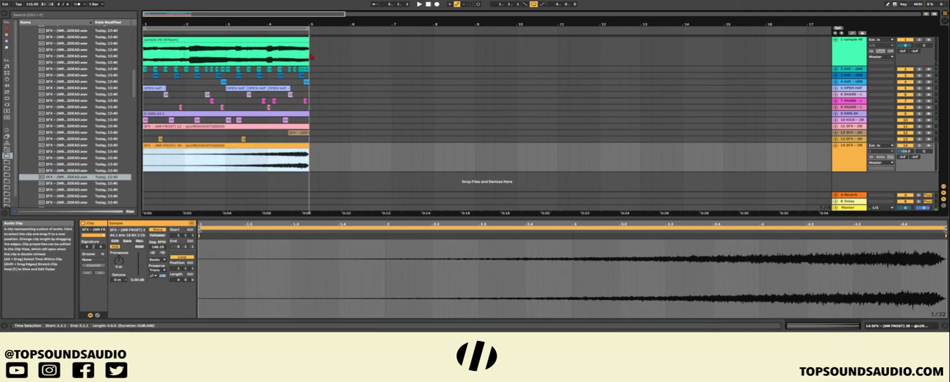
# Shift the rising SFX clip slightly later and keep its end aligned with the end of the loop at bar 5
pyautogui.moveTo(304, 23); pyautogui.dragTo(303, 69)
pyautogui.moveTo(385, 158); pyautogui.dragTo(416, 158)
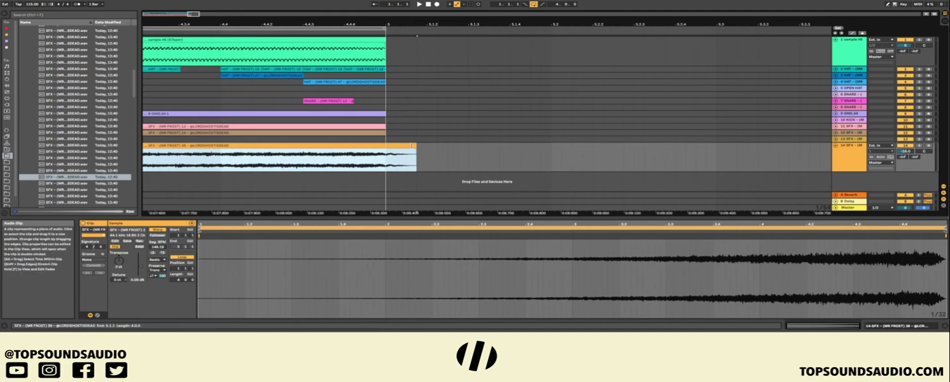
pyautogui.hotkey('ctrl', 'z')
# Raise the rising SFX track's reverb send, lower its volume further during playback and fold the track
pyautogui.moveTo(903, 156); pyautogui.dragTo(903, 148)
pyautogui.moveTo(376, 23); pyautogui.dragTo(377, 129)
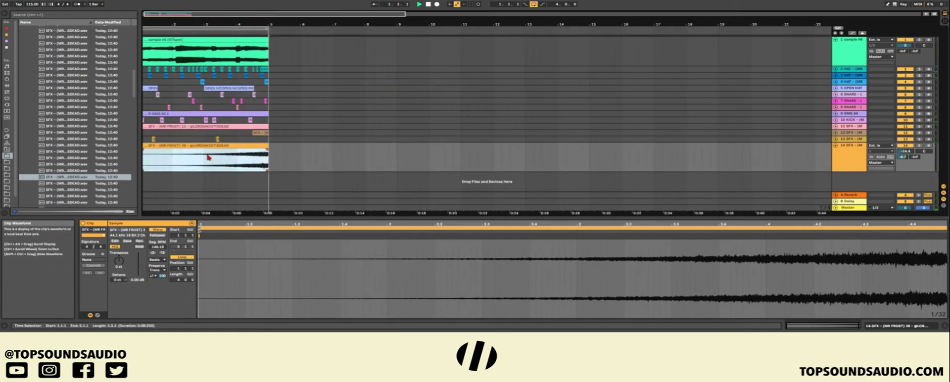
pyautogui.click(228, 162)
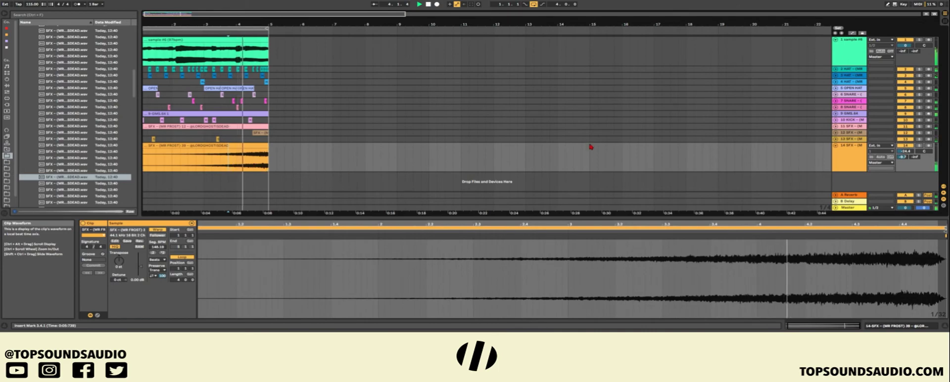
pyautogui.moveTo(905, 151); pyautogui.dragTo(905, 160)
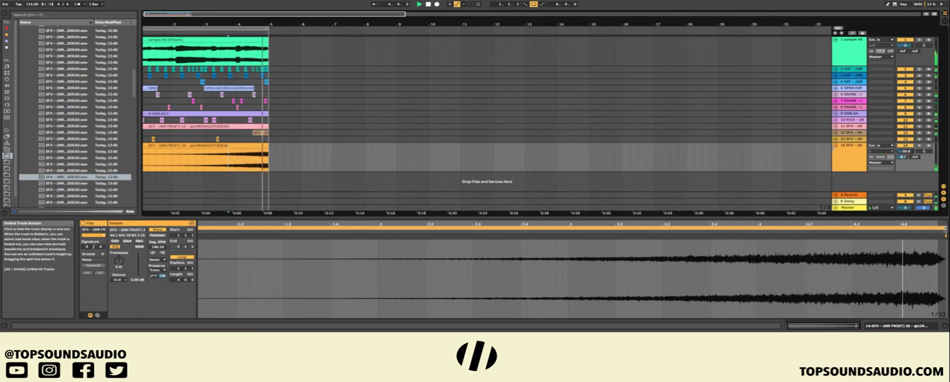
pyautogui.click(836, 145)
# Select all clips across the four-bar loop and collapse the sample track to minimum height
pyautogui.click(269, 157)
pyautogui.click(272, 167)
pyautogui.moveTo(269, 158); pyautogui.dragTo(144, 38)
pyautogui.moveTo(259, 23); pyautogui.dragTo(258, 26)
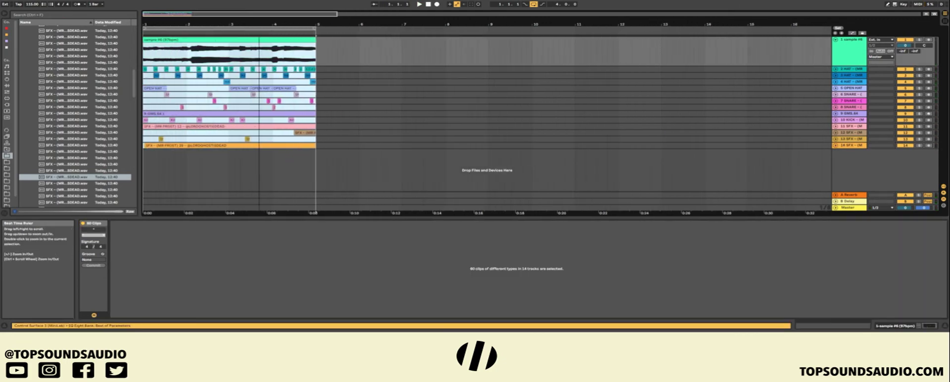
pyautogui.scroll(-3, 658, 66)
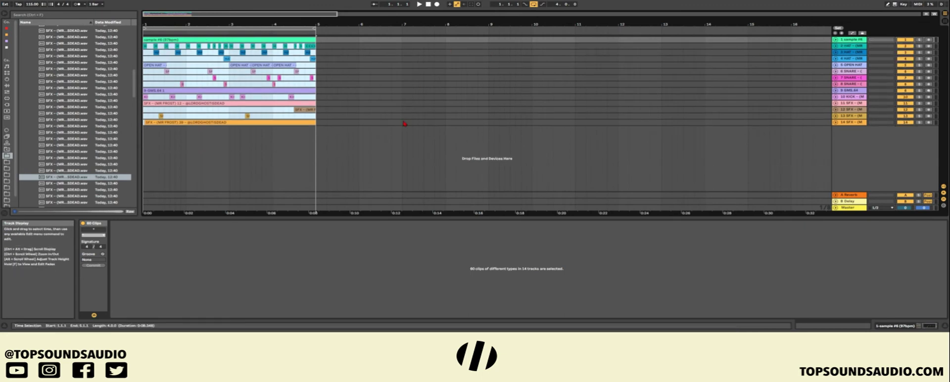
pyautogui.click(402, 122)
# Close the FX folder, open the kit's PERCS folder and audition its percussion samples
pyautogui.scroll(5, 86, 163)
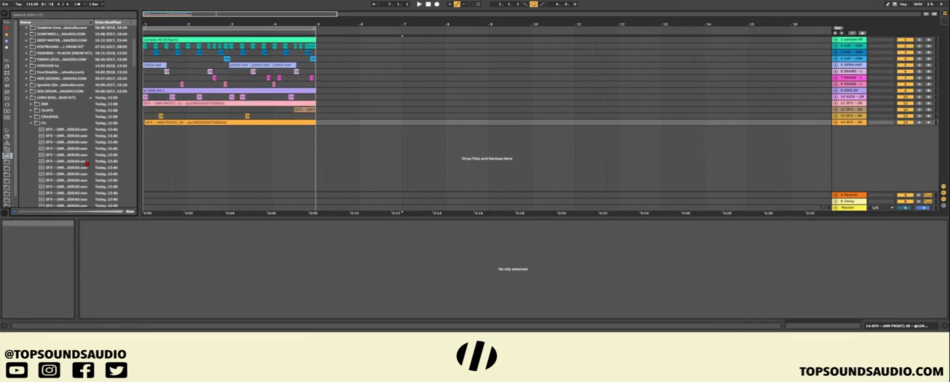
pyautogui.click(32, 123)
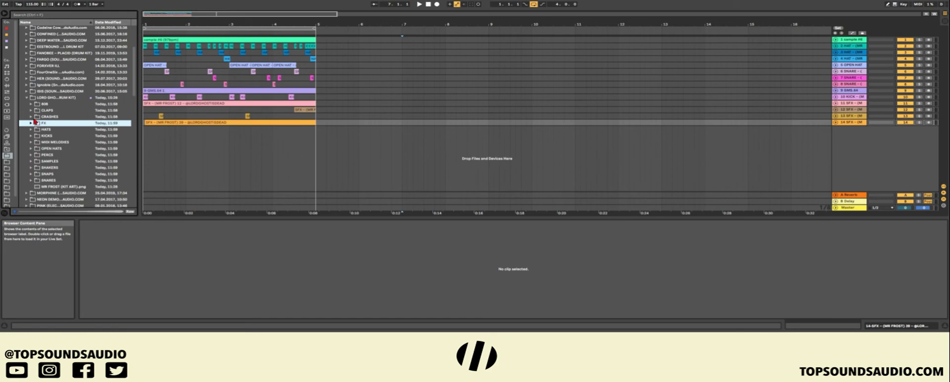
pyautogui.click(33, 156)
pyautogui.scroll(-5, 37, 159)
pyautogui.click(67, 133)
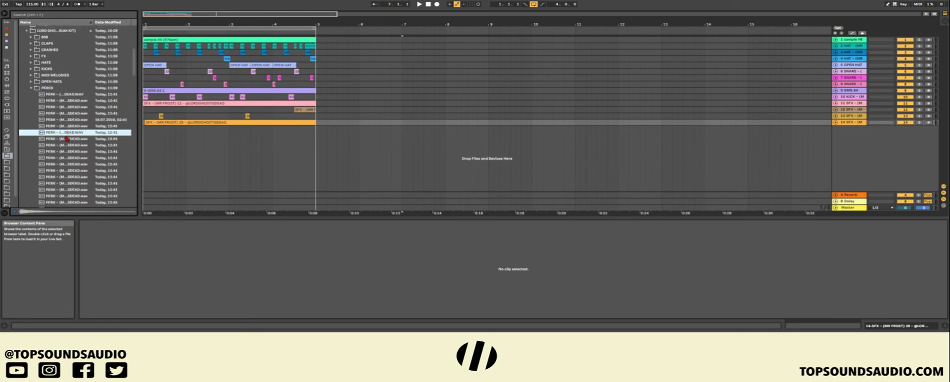
pyautogui.click(66, 145)
pyautogui.click(68, 151)
pyautogui.click(72, 158)
pyautogui.click(72, 139)
pyautogui.click(73, 145)
pyautogui.click(73, 152)
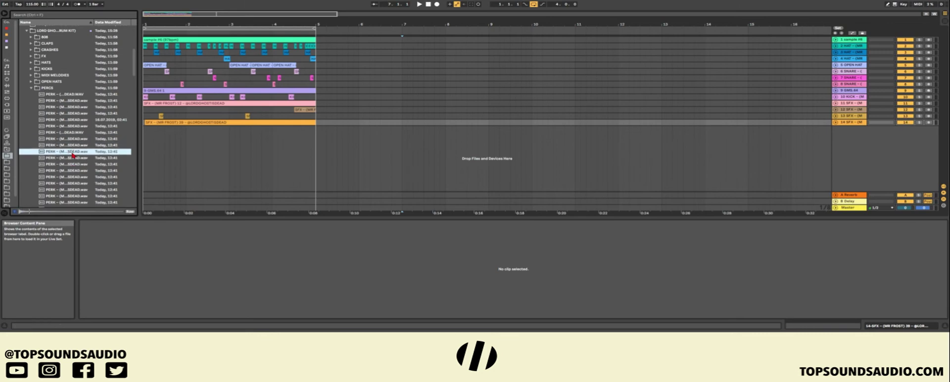
# Place the chosen PERK sample on a new track at beat 2 of bar 1 and lower its volume during playback
pyautogui.moveTo(73, 159); pyautogui.dragTo(155, 132)
pyautogui.click(155, 24)
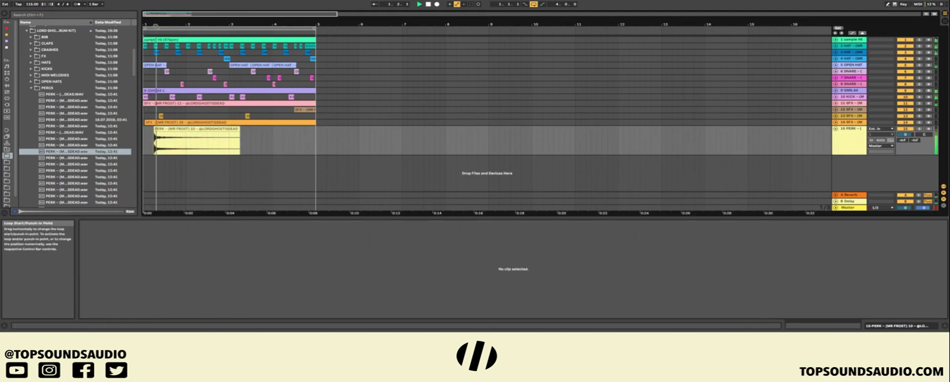
pyautogui.scroll(3, 155, 25)
pyautogui.moveTo(905, 134); pyautogui.dragTo(906, 148)
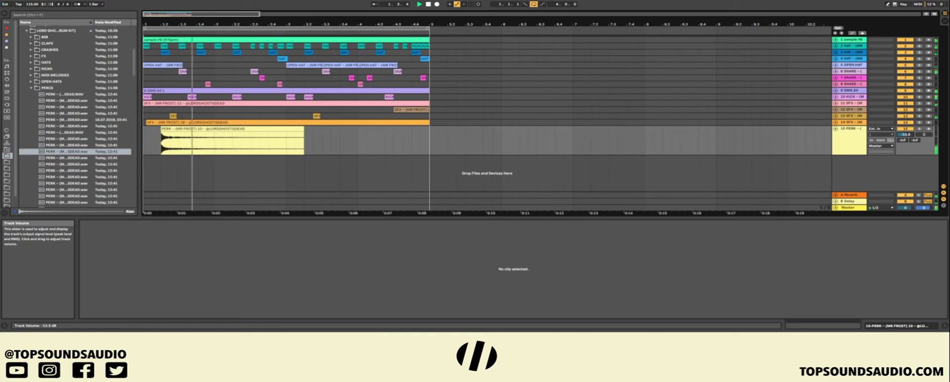
# Raise the first percussion track's reverb send and fold the track
pyautogui.click(295, 146)
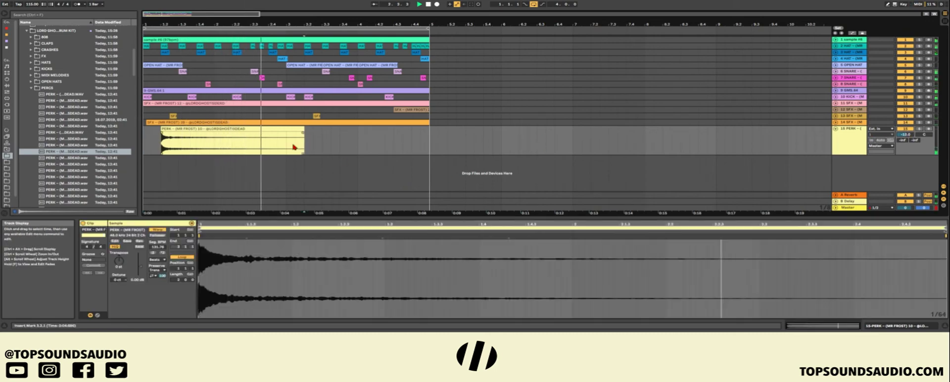
pyautogui.click(74, 177)
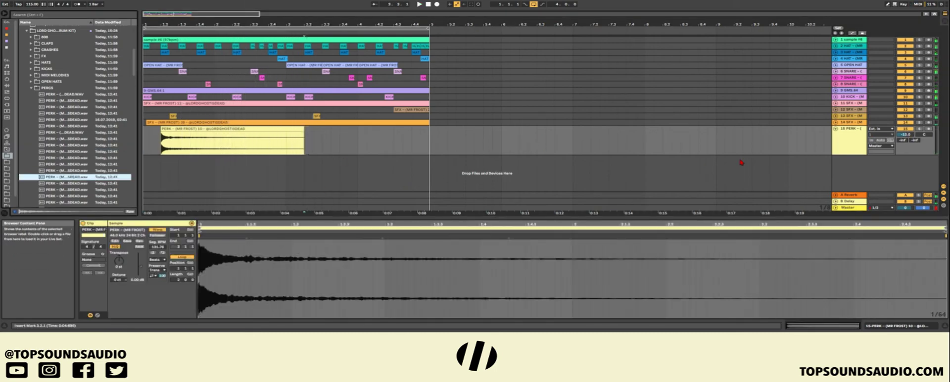
pyautogui.click(908, 136)
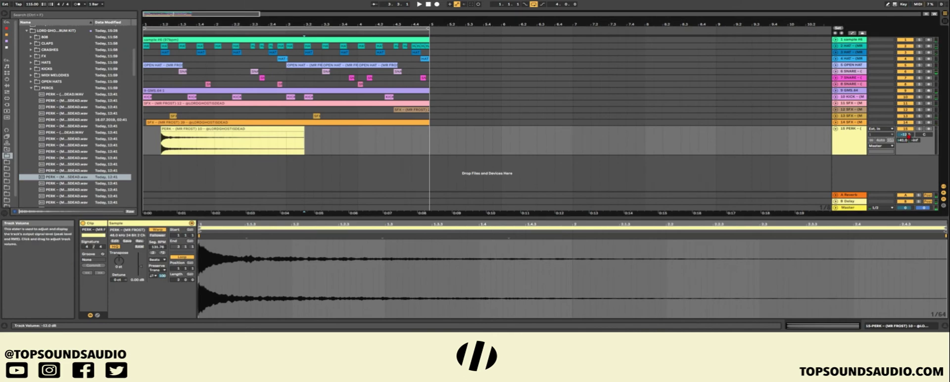
pyautogui.click(835, 129)
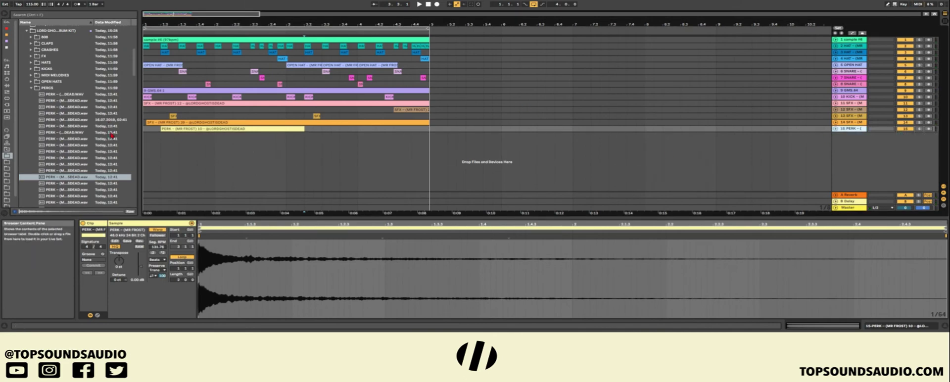
# Audition more PERK samples further down the PERCS folder to find a second percussion sound
pyautogui.scroll(-1, 84, 189)
pyautogui.click(84, 183)
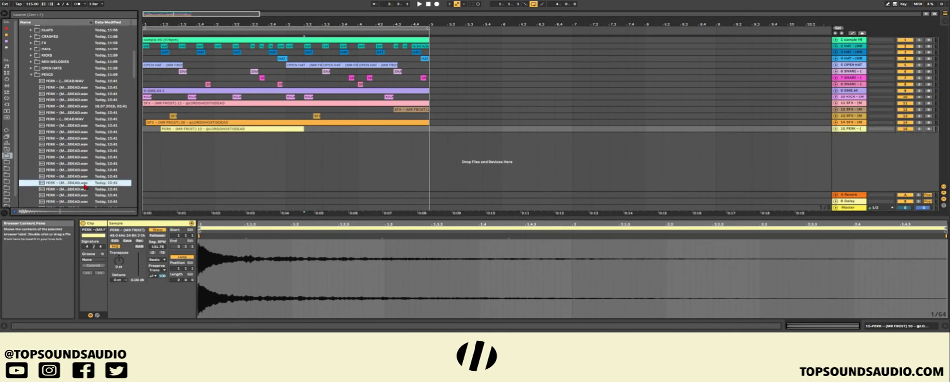
pyautogui.click(86, 191)
pyautogui.scroll(-2, 86, 193)
pyautogui.click(82, 176)
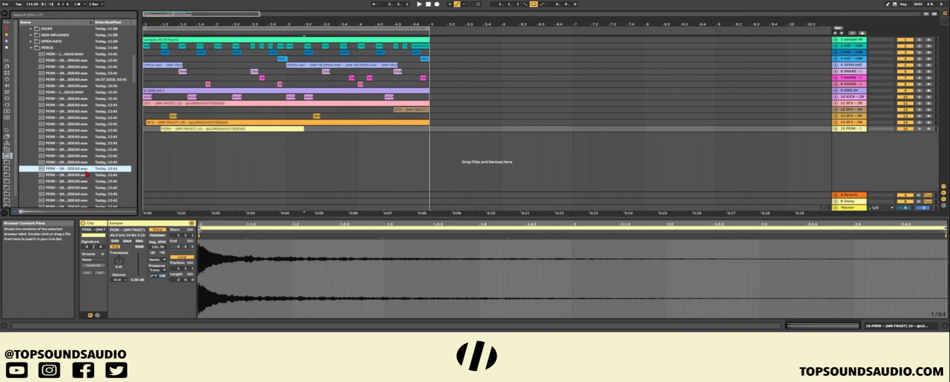
pyautogui.press('Down')
pyautogui.press('Down')
pyautogui.press('Down')
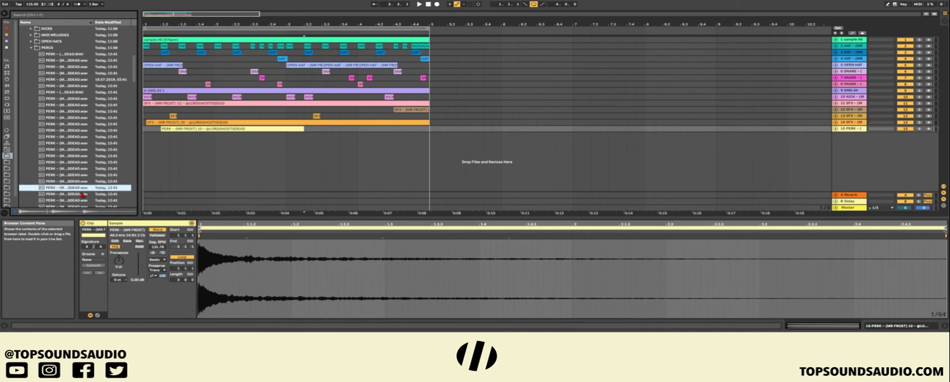
pyautogui.scroll(-2, 80, 182)
pyautogui.press('Down')
pyautogui.press('Down')
pyautogui.press('Down')
pyautogui.scroll(-2, 79, 187)
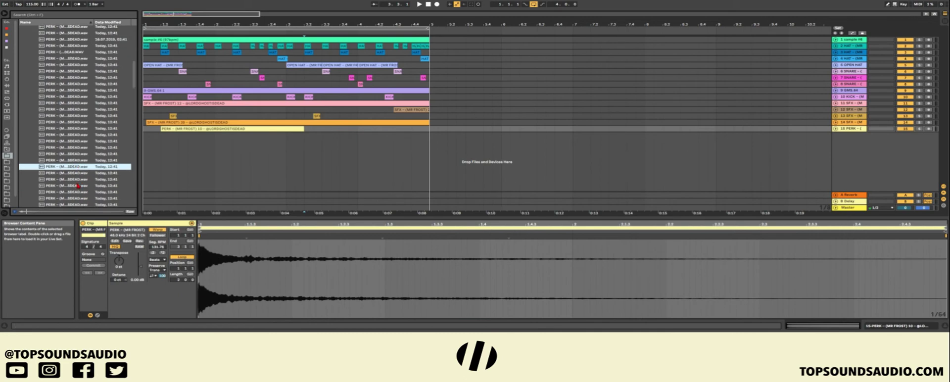
pyautogui.click(78, 193)
pyautogui.click(78, 180)
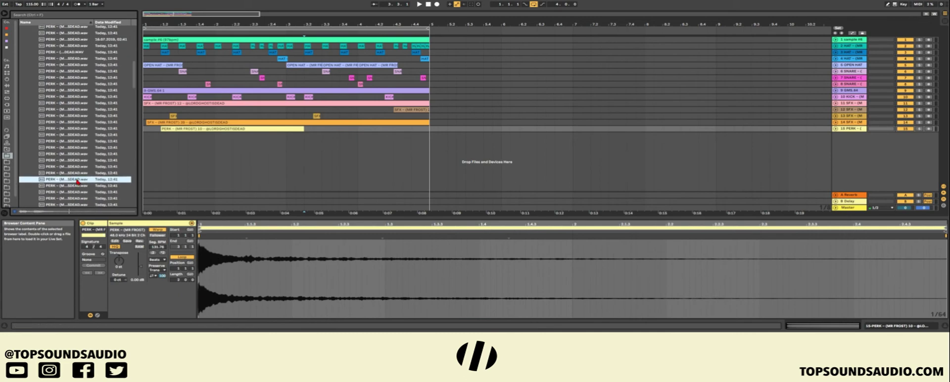
# Place a short PERK sample on a new track between beats 1 and 2 of bar 1 and play the loop
pyautogui.moveTo(77, 180)
pyautogui.mouseDown()
pyautogui.moveTo(171, 158)
pyautogui.moveTo(155, 148)
pyautogui.mouseUp()
pyautogui.click(154, 174)
pyautogui.press('space')
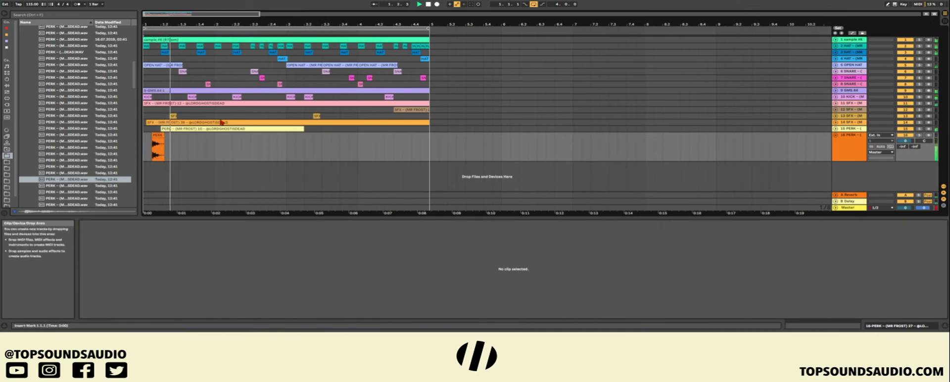
pyautogui.click(155, 148)
pyautogui.press('space')
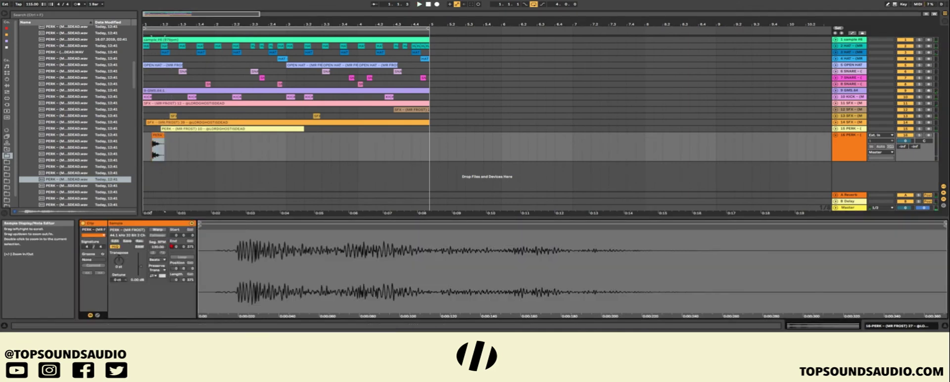
# Turn on Warp for the short percussion clip and align its sample start with the first transient
pyautogui.click(158, 229)
pyautogui.moveTo(232, 236); pyautogui.dragTo(200, 236)
pyautogui.press('space')
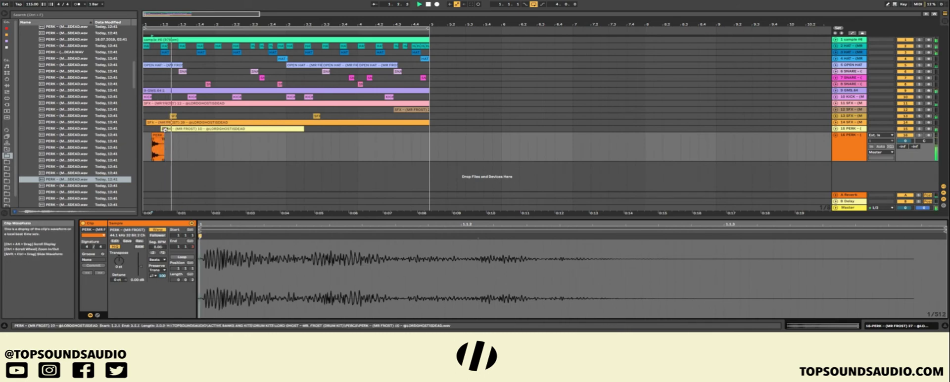
# Move the short percussion clip to beat 4 of bar 1 and lower its track volume while the loop plays
pyautogui.moveTo(158, 144); pyautogui.dragTo(203, 144)
pyautogui.press('space')
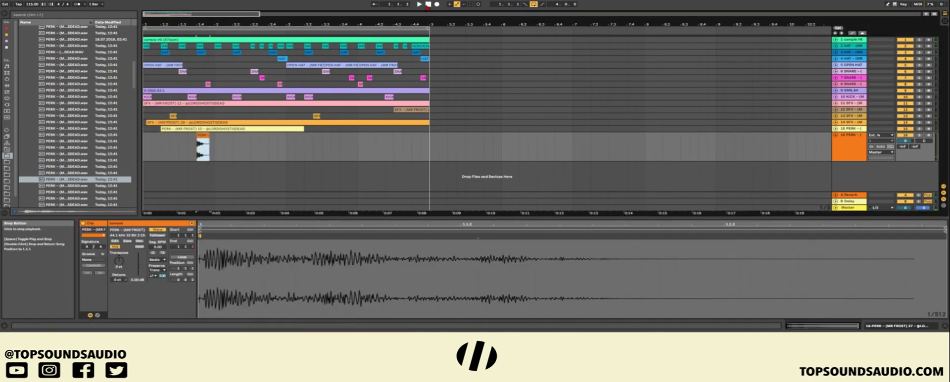
pyautogui.click(217, 169)
pyautogui.press('space')
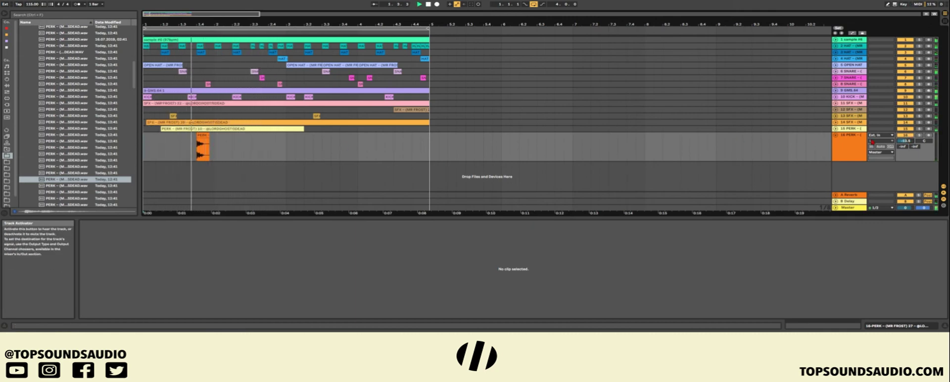
# Duplicate the short percussion track's first two bars onto bars 3 and 4 and fold the track
pyautogui.moveTo(297, 150); pyautogui.dragTo(146, 148)
pyautogui.hotkey('ctrl', 'd')
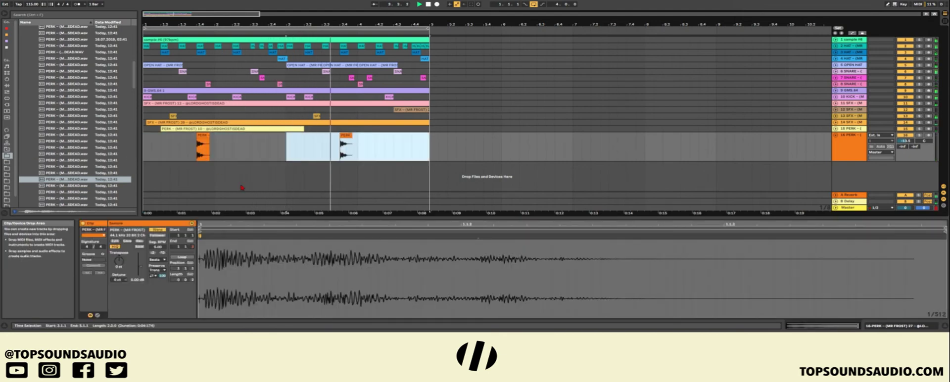
pyautogui.press('u')
pyautogui.press('space')
# Audition more PERK samples and place one on the short percussion track at beat 4 of bar 2, checking it in playback
pyautogui.scroll(-1, 74, 148)
pyautogui.click(69, 171)
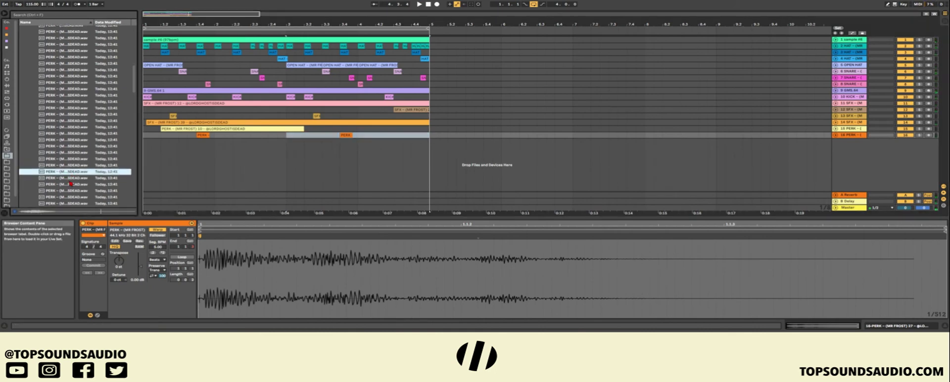
pyautogui.click(72, 186)
pyautogui.click(72, 192)
pyautogui.click(73, 180)
pyautogui.moveTo(75, 186); pyautogui.dragTo(273, 141)
pyautogui.press('space')
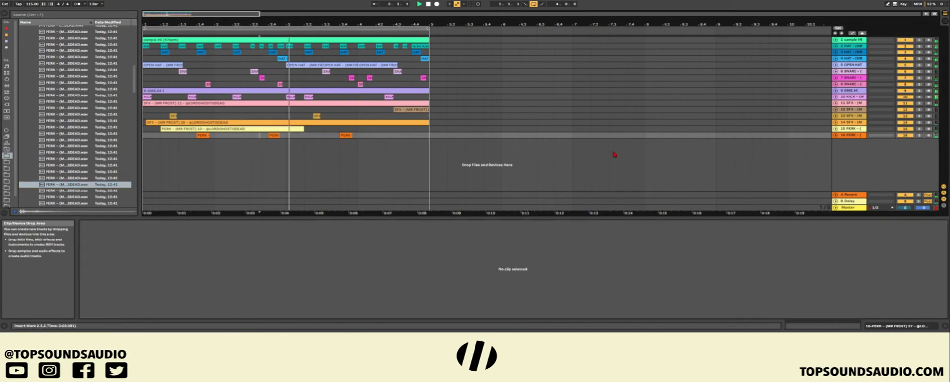
pyautogui.click(275, 135)
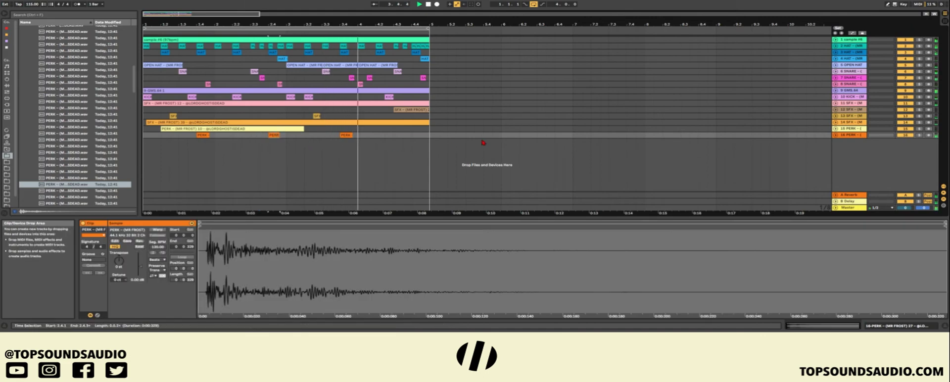
# Paste the short orange percussion clip at beat 4 of bar 4 and stop playback
pyautogui.hotkey('ctrl', 'v')
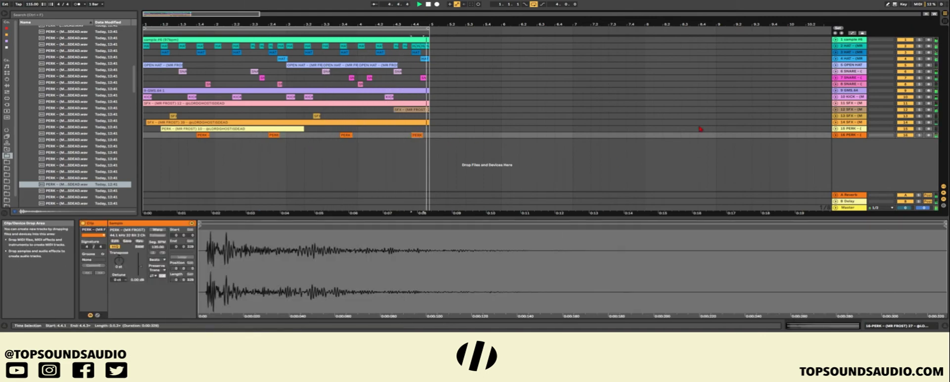
pyautogui.press('space')
# Audition further PERK samples and place one on a new audio track at the start of bar 1
pyautogui.click(71, 170)
pyautogui.press('Down')
pyautogui.press('Down')
pyautogui.press('Down')
pyautogui.scroll(-1, 72, 183)
pyautogui.press('Down')
pyautogui.press('Down')
pyautogui.press('Down')
pyautogui.press('Down')
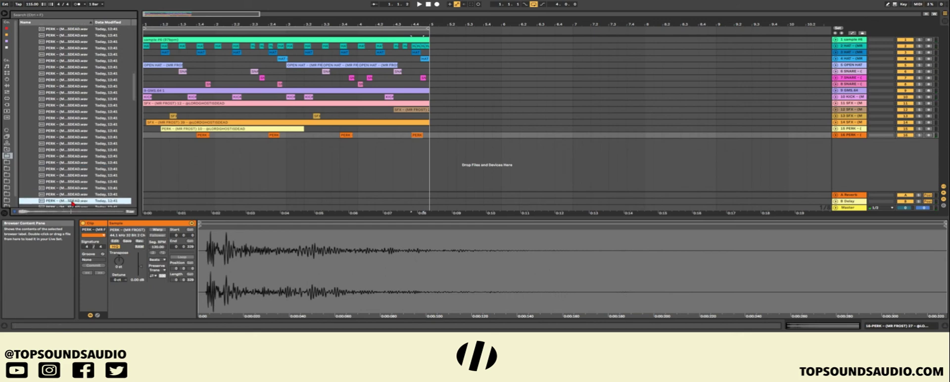
pyautogui.scroll(-1, 74, 181)
pyautogui.moveTo(136, 170); pyautogui.dragTo(148, 148)
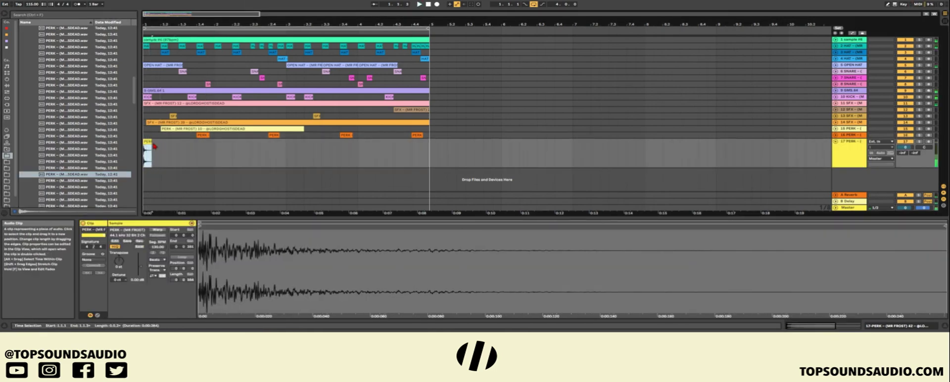
# Transpose the new PERK clip to -4 st and repeat it at the start of bars 2, 3 and 4
pyautogui.moveTo(119, 260); pyautogui.dragTo(119, 267)
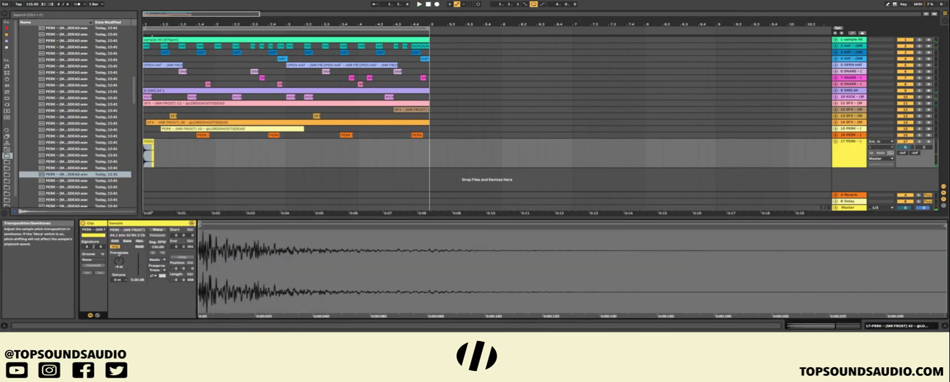
pyautogui.click(148, 153)
pyautogui.press('space')
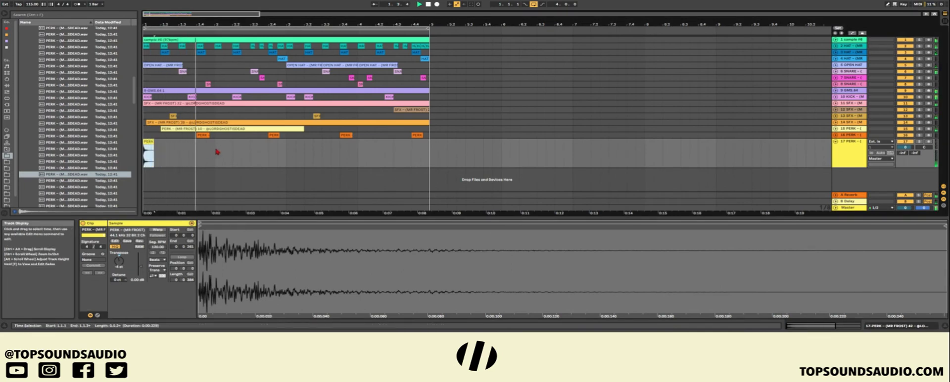
pyautogui.hotkey('ctrl', 'd')
pyautogui.hotkey('ctrl', 'd')
pyautogui.hotkey('ctrl', 'd')
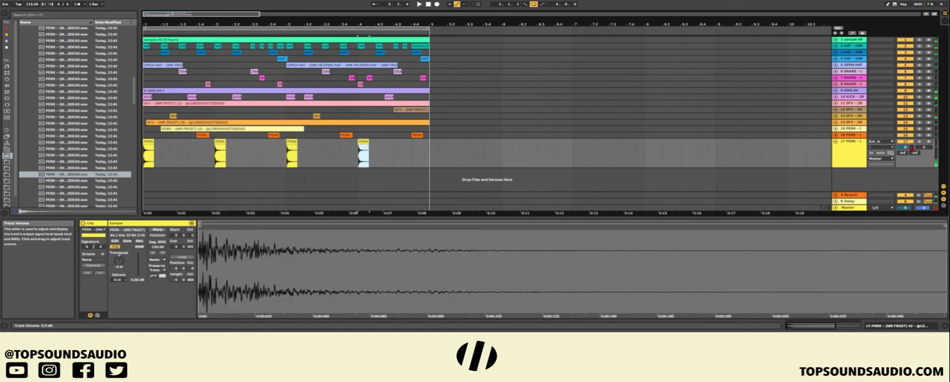
# Set the new percussion track's volume to about -7 dB and raise its Reverb and Delay sends during playback
pyautogui.moveTo(909, 154); pyautogui.dragTo(909, 162)
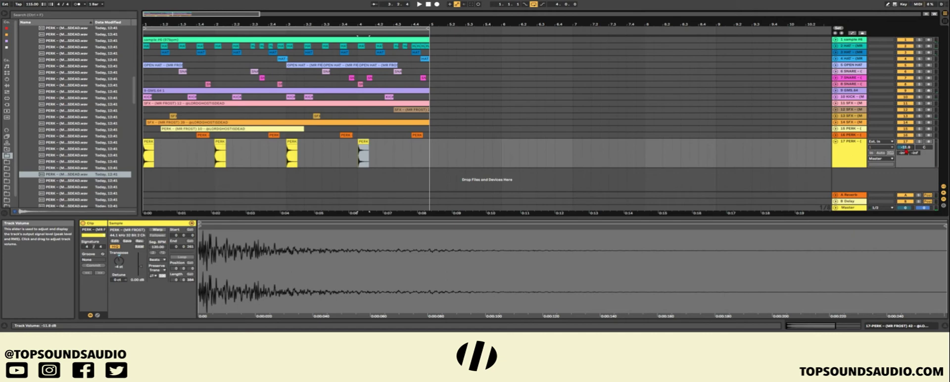
pyautogui.hotkey('alt', '-')
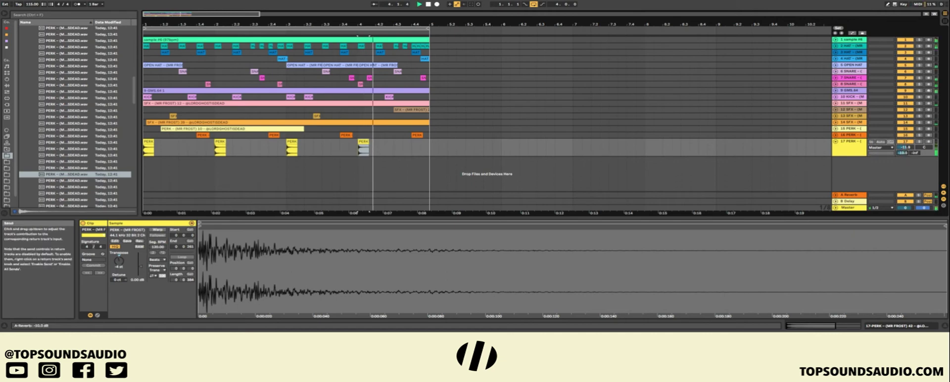
pyautogui.moveTo(904, 153)
pyautogui.mouseDown()
pyautogui.moveTo(904, 161)
pyautogui.moveTo(906, 143)
pyautogui.moveTo(917, 156)
pyautogui.mouseUp()
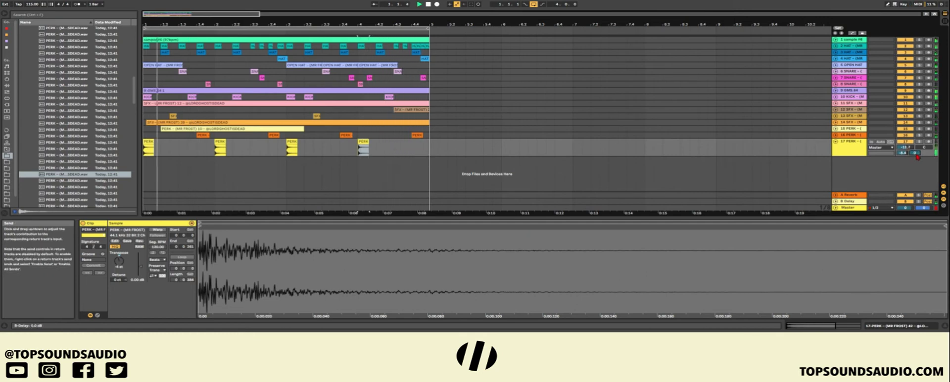
pyautogui.click(908, 153)
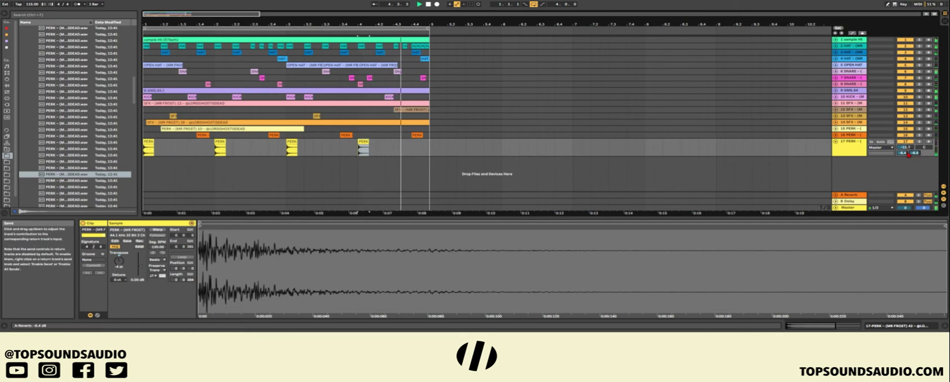
pyautogui.moveTo(905, 147); pyautogui.dragTo(904, 144)
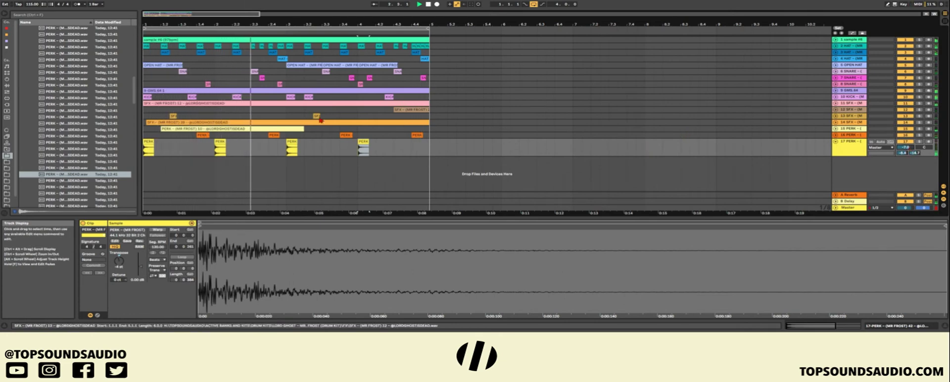
# Audition more PERK samples further down the list and add one on another new track at the start of bar 1
pyautogui.scroll(-2, 98, 171)
pyautogui.press('space')
pyautogui.click(85, 154)
pyautogui.click(85, 167)
pyautogui.click(85, 179)
pyautogui.click(83, 192)
pyautogui.scroll(-2, 83, 192)
pyautogui.click(85, 180)
pyautogui.click(85, 191)
pyautogui.scroll(-2, 85, 186)
pyautogui.click(78, 159)
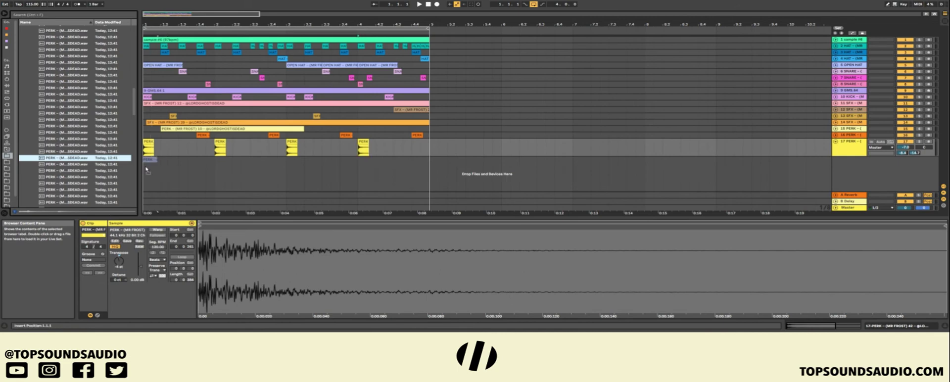
pyautogui.moveTo(146, 171); pyautogui.dragTo(147, 170)
# Turn on Warp for the new PERK clip, stretch it to one beat and cut it to half a beat
pyautogui.moveTo(188, 206); pyautogui.dragTo(173, 171)
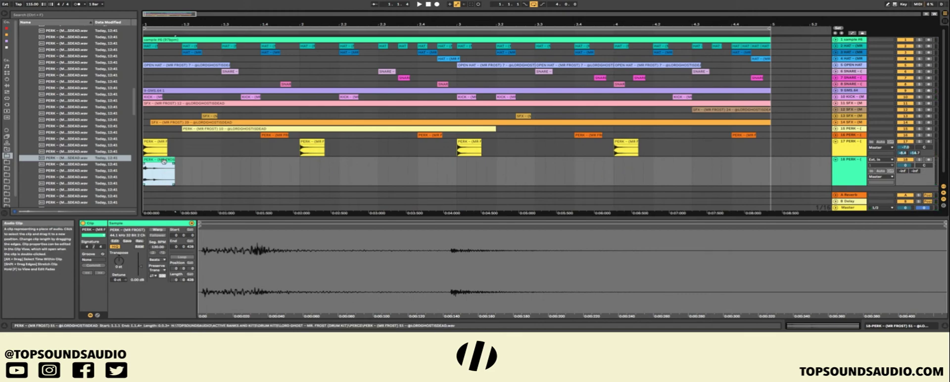
pyautogui.click(159, 230)
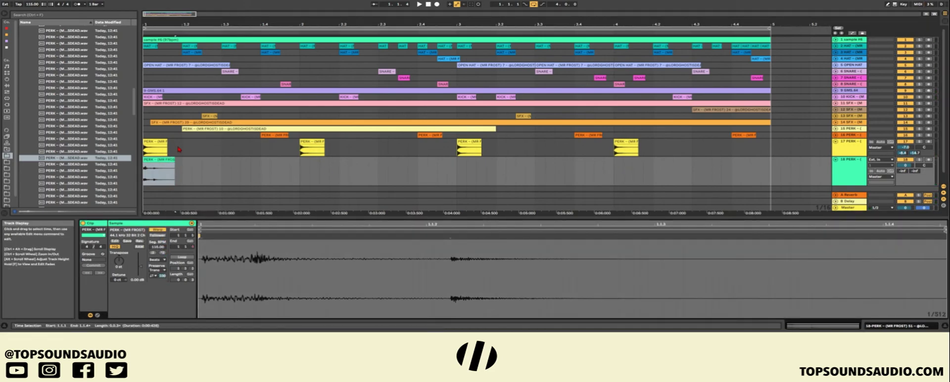
pyautogui.click(173, 164)
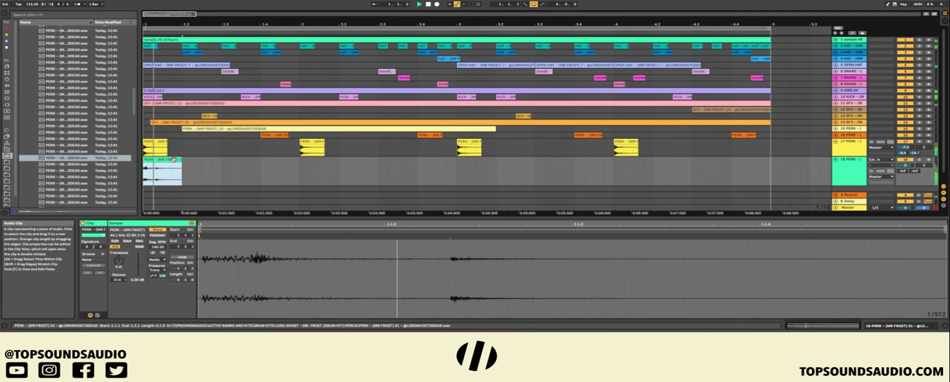
pyautogui.click(164, 170)
pyautogui.hotkey('ctrl', 'e')
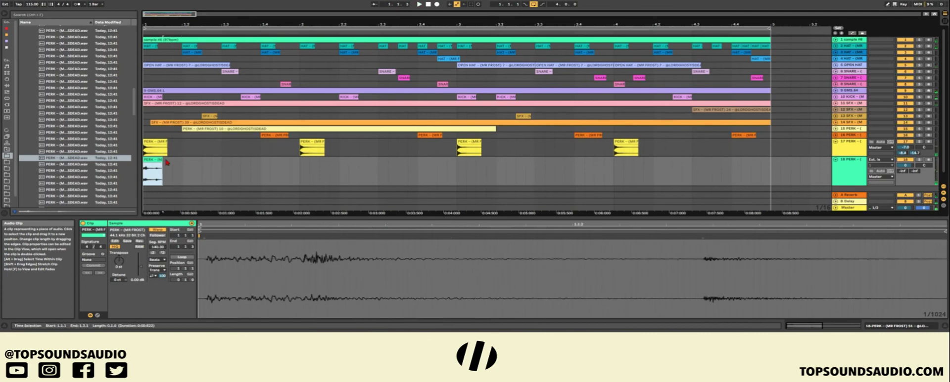
# Repeat the half-beat PERK clip back to back until eight copies fill bar 1
pyautogui.hotkey('ctrl', 'd')
pyautogui.hotkey('ctrl', 'd')
pyautogui.hotkey('ctrl', 'd')
pyautogui.hotkey('ctrl', 'd')
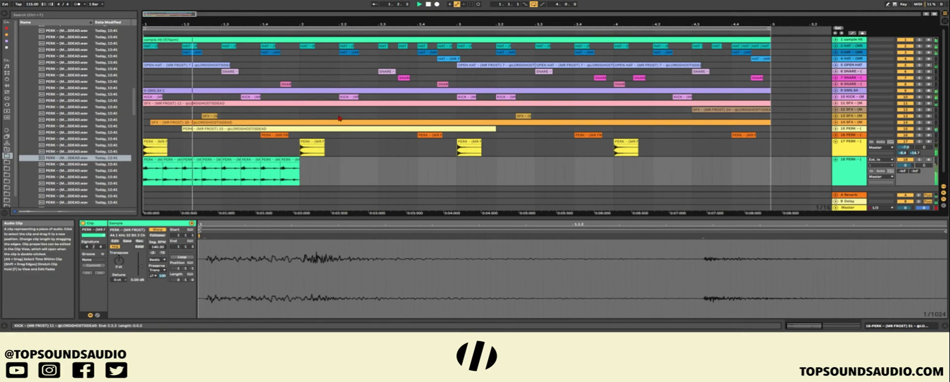
pyautogui.click(171, 170)
pyautogui.moveTo(171, 170); pyautogui.dragTo(182, 171)
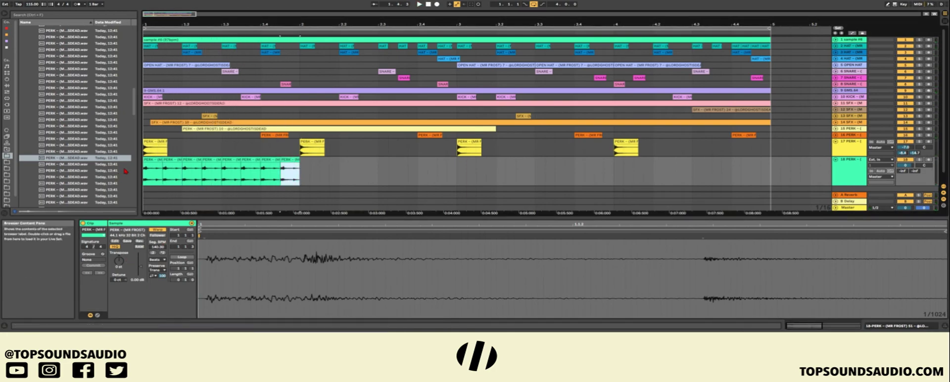
# Transpose all eight PERK clips in bar 1 to 7 st and lower their clip gain to about -7.5 dB
pyautogui.moveTo(290, 162); pyautogui.dragTo(143, 168)
pyautogui.moveTo(119, 261); pyautogui.dragTo(119, 269)
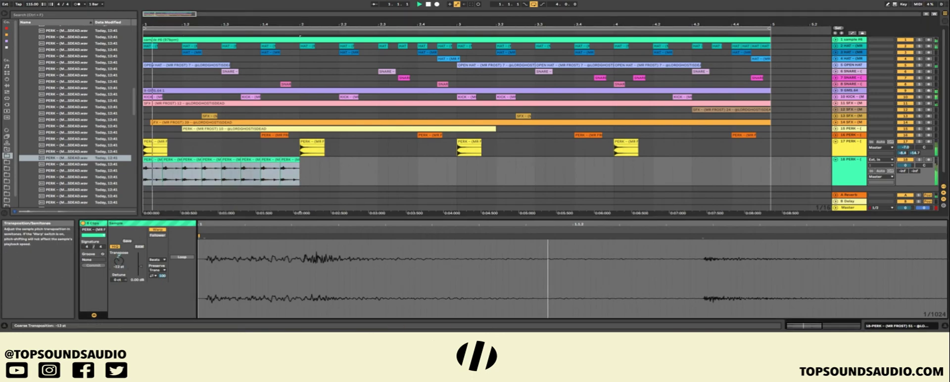
pyautogui.press('space')
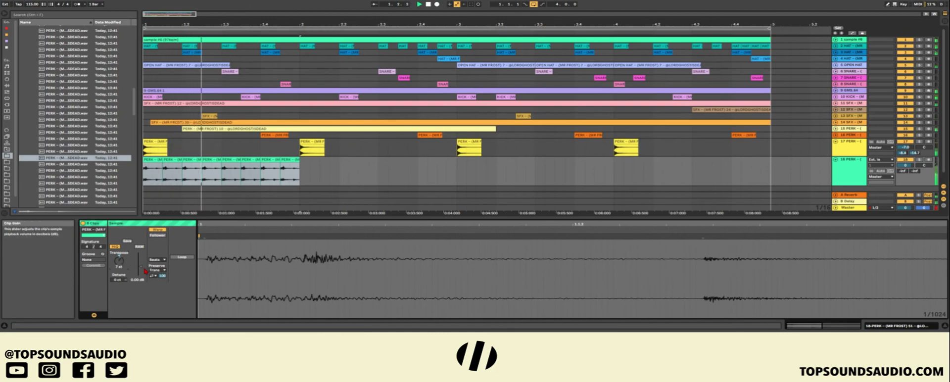
pyautogui.moveTo(142, 268); pyautogui.dragTo(142, 275)
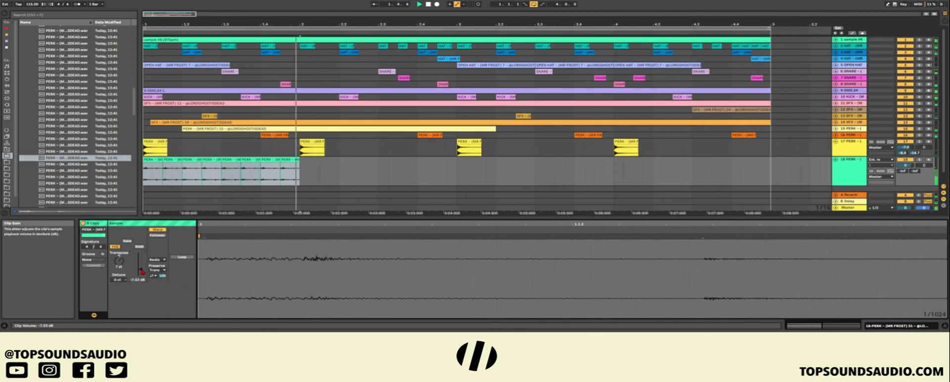
pyautogui.scroll(-2, 312, 168)
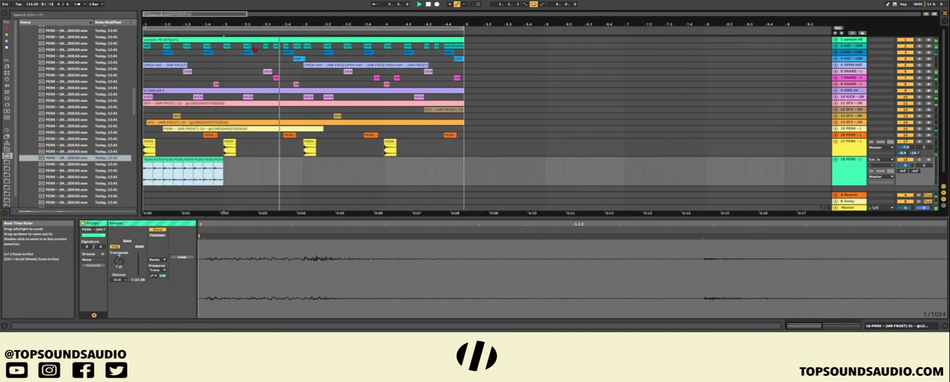
pyautogui.click(311, 168)
pyautogui.hotkey('ctrl', 'v')
pyautogui.press('Delete')
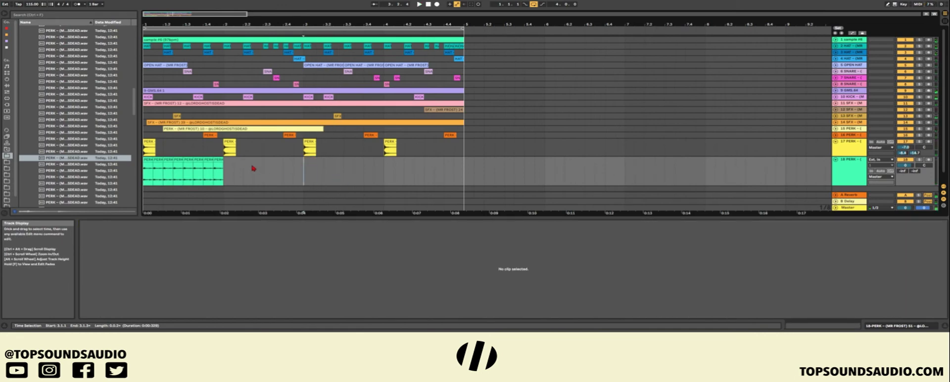
# Consolidate the eight PERK clips in bar 1 into one clip and raise the track's Reverb send
pyautogui.click(218, 168)
pyautogui.keyDown('shift'); pyautogui.click(150, 161); pyautogui.keyUp('shift')
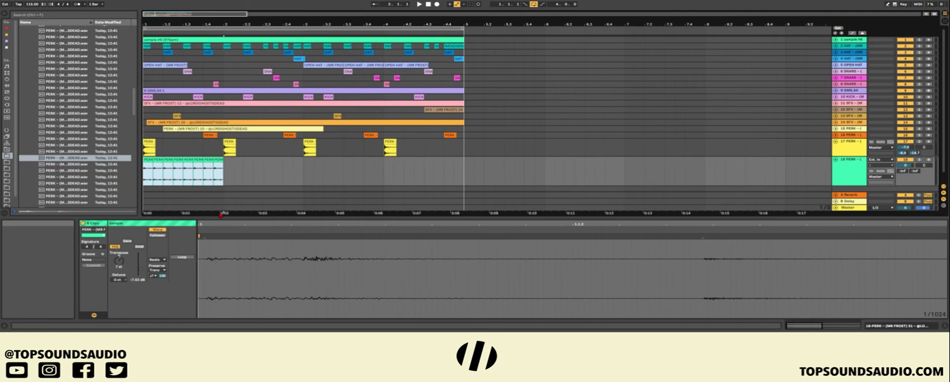
pyautogui.hotkey('ctrl', 'j')
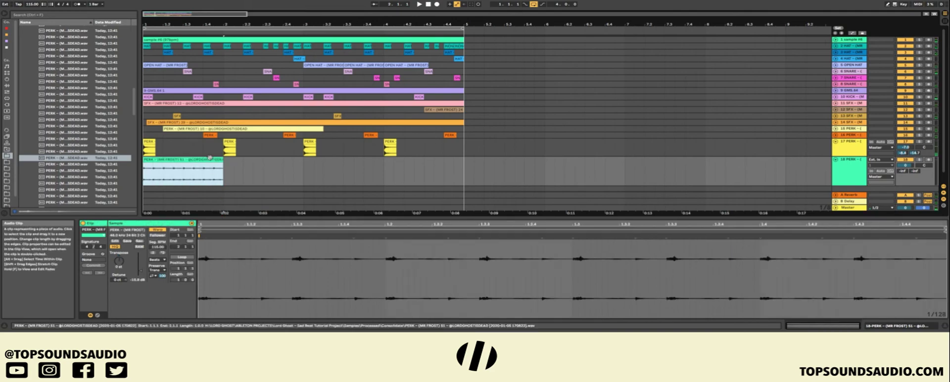
pyautogui.click(340, 253)
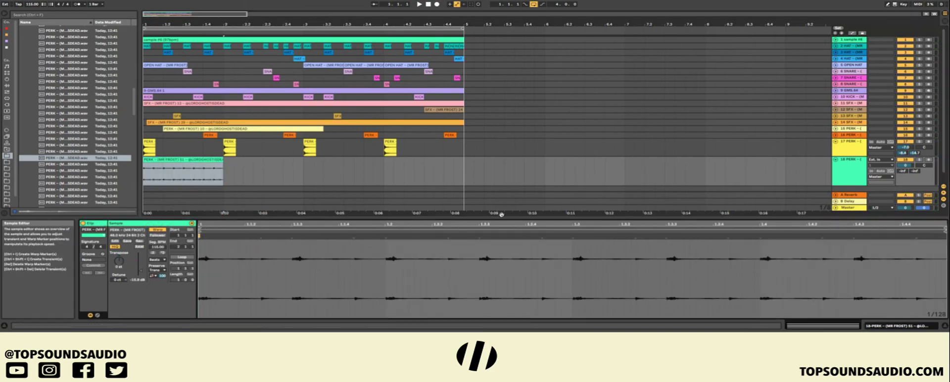
pyautogui.moveTo(903, 170); pyautogui.dragTo(903, 164)
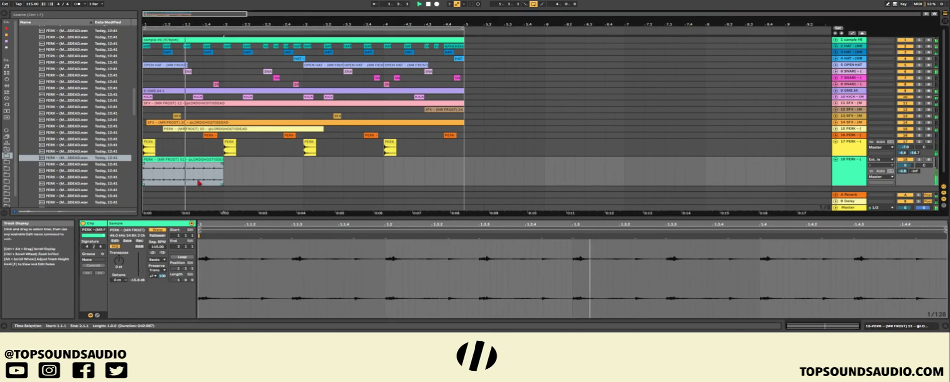
# Copy the consolidated one-bar PERK clip to the start of bar 3
pyautogui.click(195, 159)
pyautogui.click(304, 173)
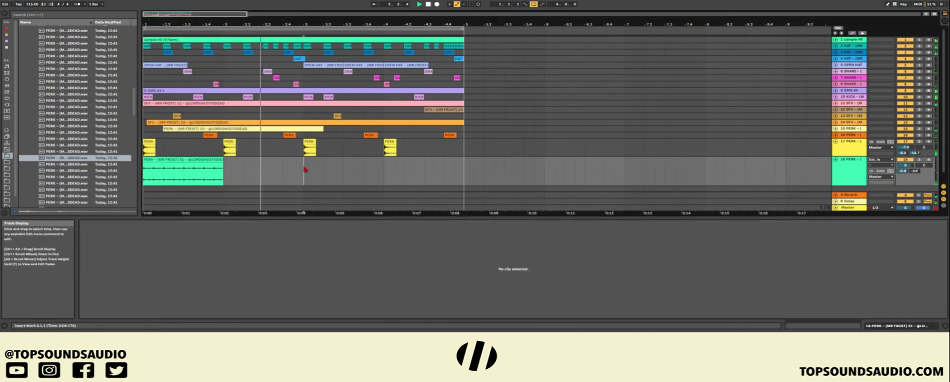
pyautogui.hotkey('ctrl', 'v')
# Add EQ Three to the consolidated PERK clip's track and cut its low gain while checking it in playback
pyautogui.click(6, 28)
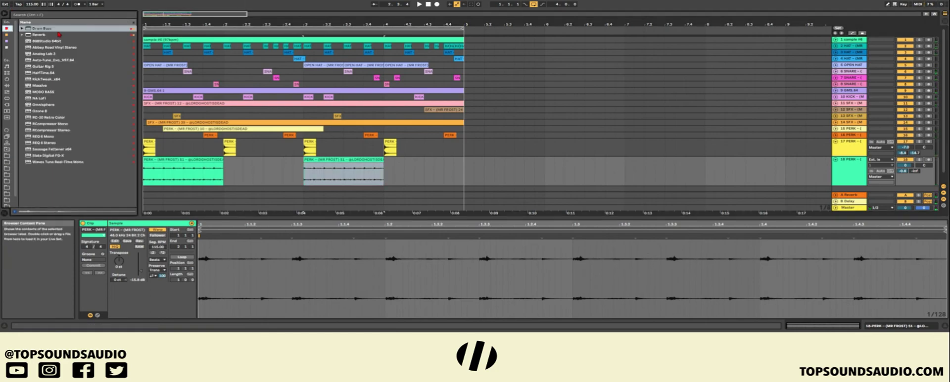
pyautogui.click(6, 34)
pyautogui.moveTo(37, 37); pyautogui.dragTo(185, 163)
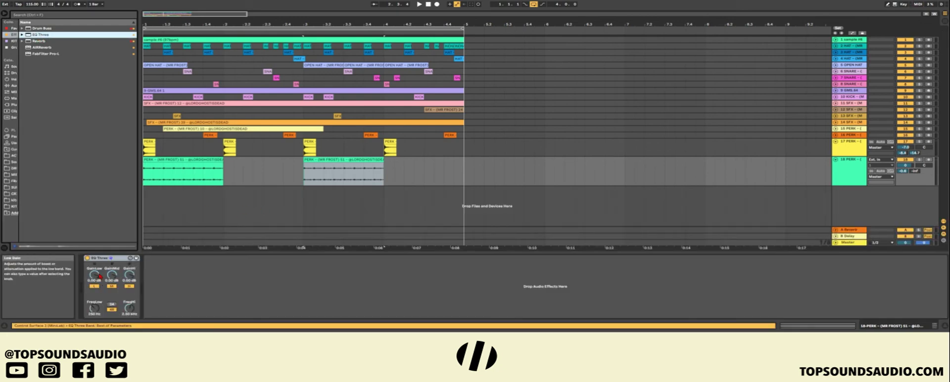
pyautogui.moveTo(100, 277); pyautogui.dragTo(99, 301)
pyautogui.press('space')
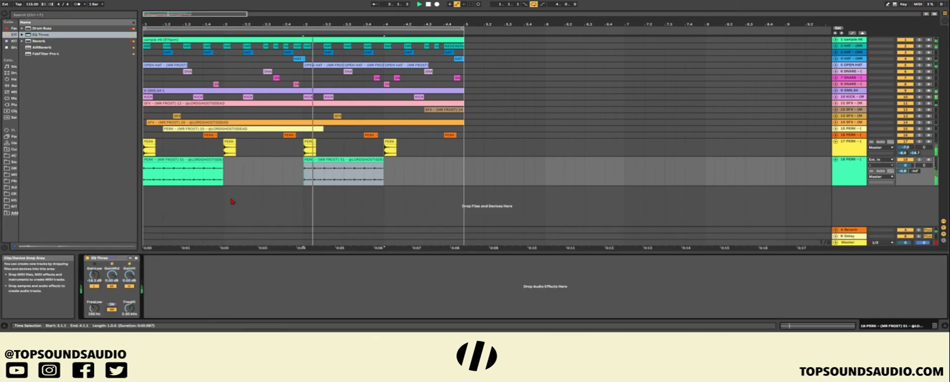
pyautogui.moveTo(94, 275); pyautogui.dragTo(94, 278)
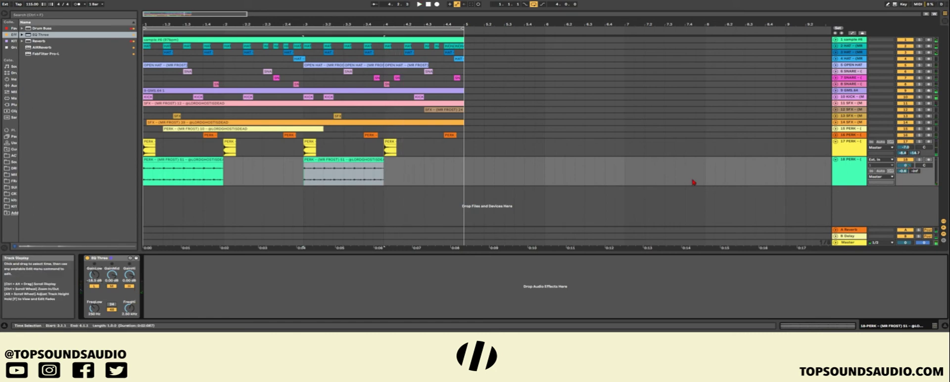
# Lower the volume of the track with EQ Three and replay the loop from the start
pyautogui.moveTo(906, 165); pyautogui.dragTo(905, 171)
pyautogui.click(429, 4)
pyautogui.click(428, 4)
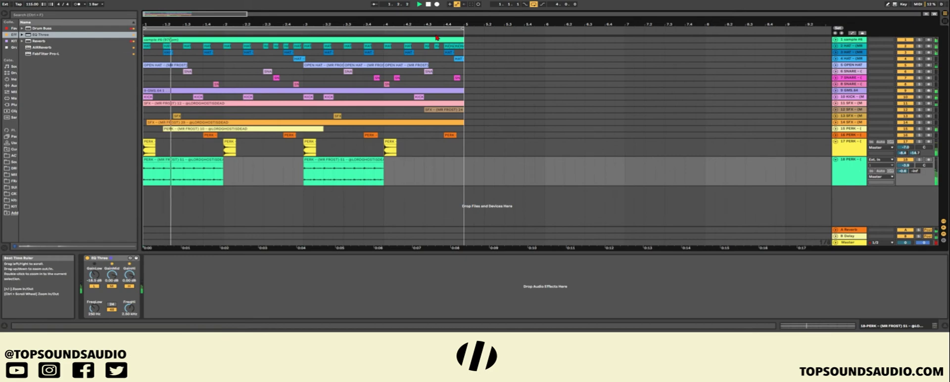
# Save the set and fold the two newest percussion tracks
pyautogui.hotkey('ctrl', 's')
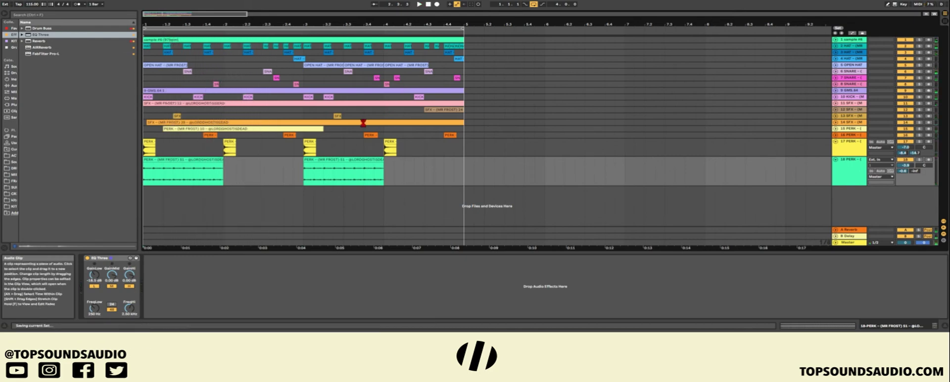
pyautogui.click(836, 142)
pyautogui.click(835, 148)
pyautogui.press('space')
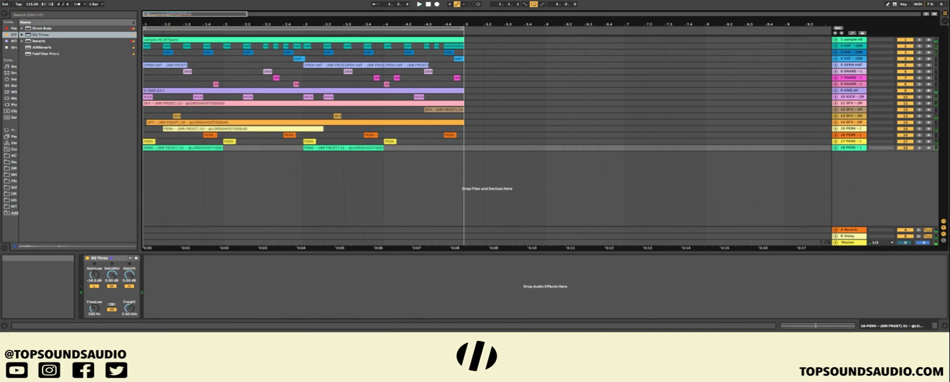
# Duplicate the whole four-bar arrangement seven times so the beat runs to bar 33
pyautogui.scroll(-5, 231, 182)
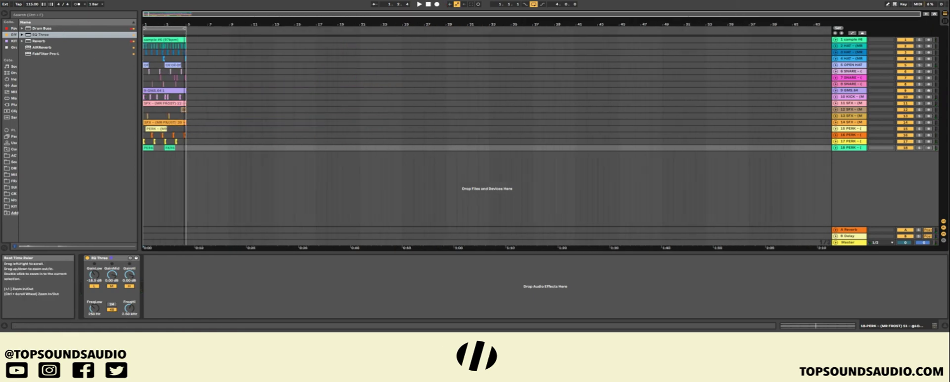
pyautogui.hotkey('ctrl', 'a')
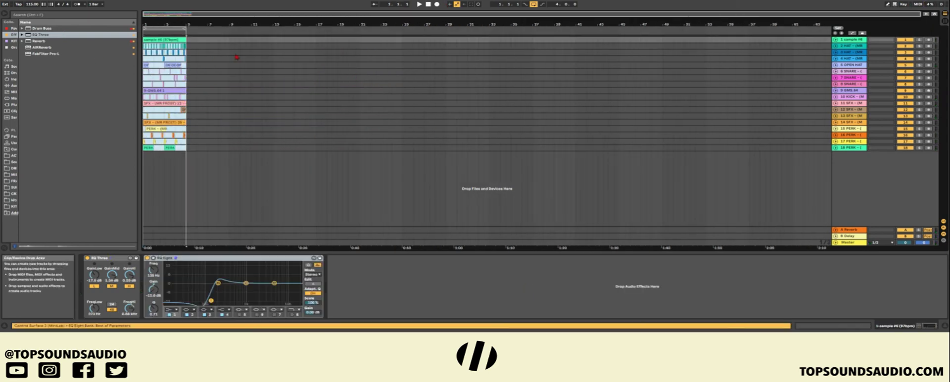
pyautogui.hotkey('ctrl', 'd')
pyautogui.hotkey('ctrl', 'd')
pyautogui.hotkey('ctrl', 'd')
pyautogui.hotkey('ctrl', 'd')
pyautogui.hotkey('ctrl', 'd')
pyautogui.hotkey('ctrl', 'd')
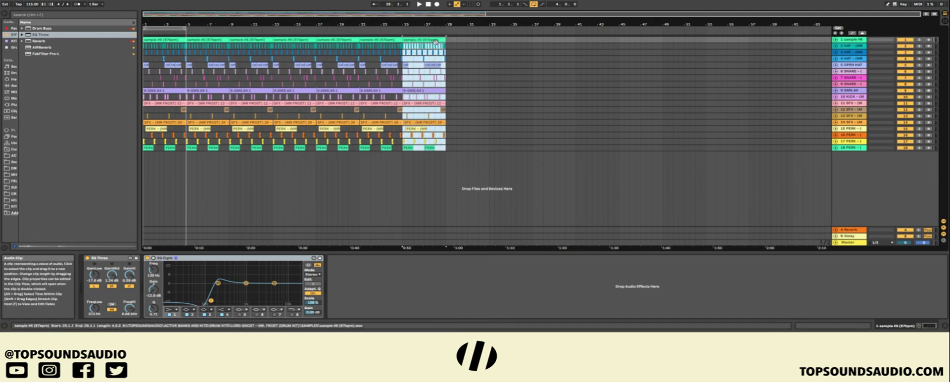
pyautogui.hotkey('ctrl', 'd')
pyautogui.click(421, 167)
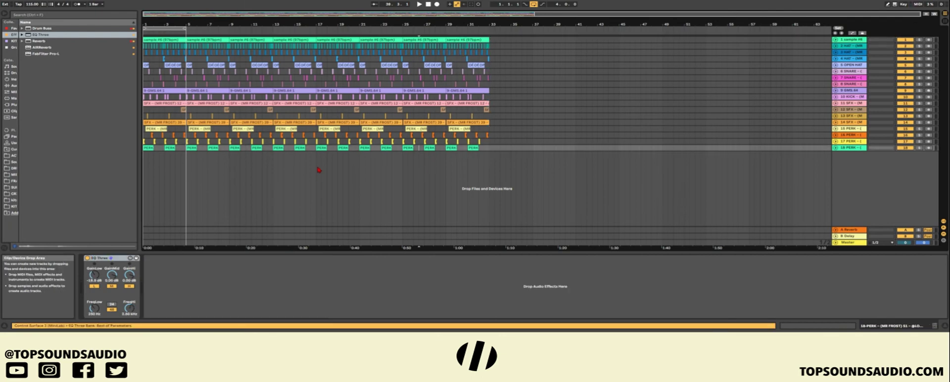
# Clear every track except the sample from the first eight bars and play back the intro
pyautogui.moveTo(231, 148); pyautogui.dragTo(134, 47)
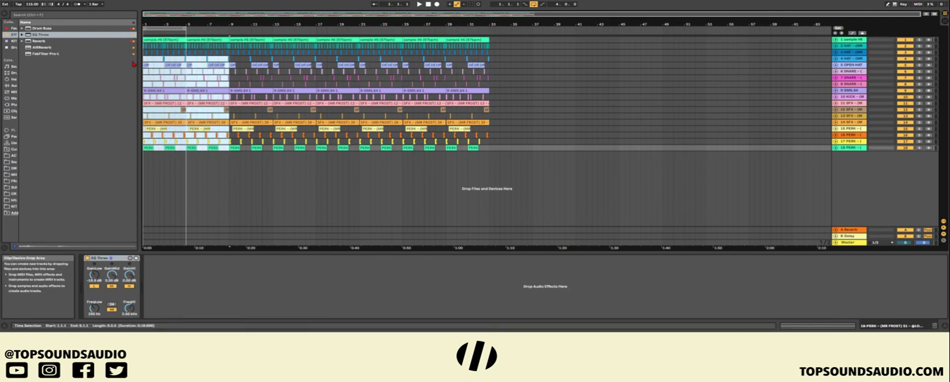
pyautogui.press('Delete')
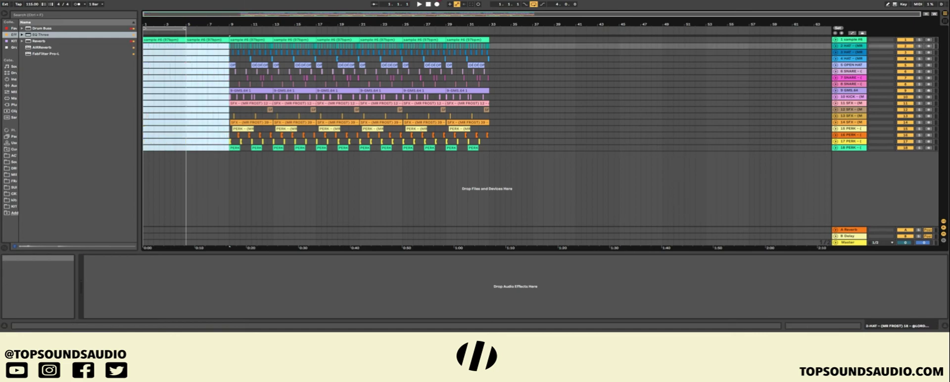
pyautogui.click(336, 22)
pyautogui.press('space')
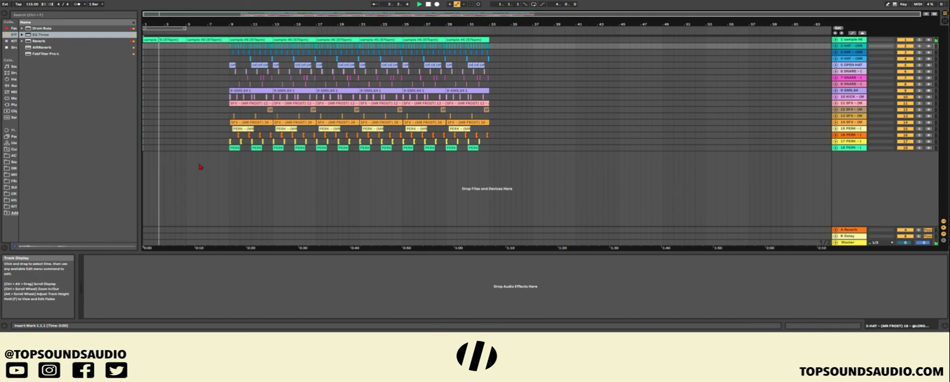
pyautogui.click(237, 179)
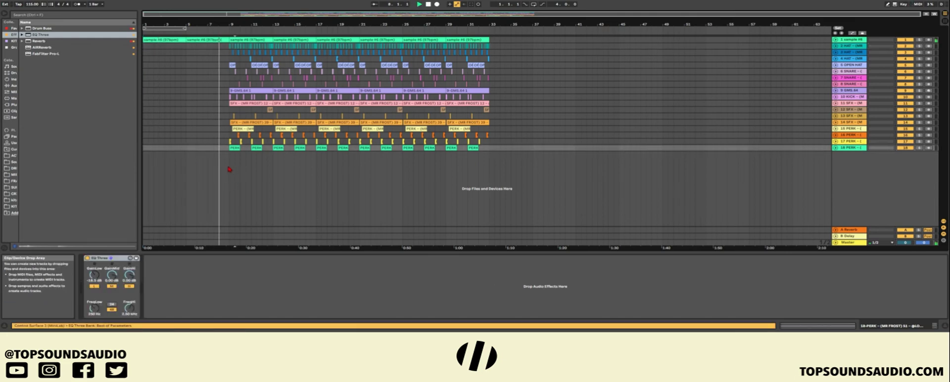
pyautogui.click(200, 160)
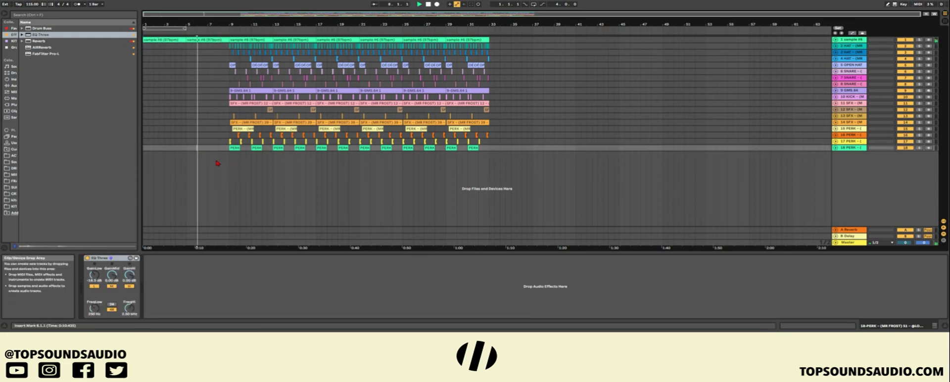
# Clear all snare, bass, kick, SFX and percussion clips from bars 9 to 12 and play back the hat entry
pyautogui.click(216, 64)
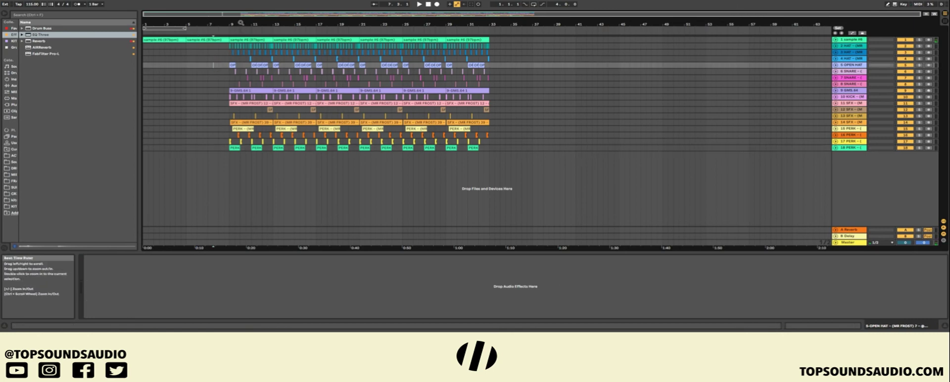
pyautogui.keyDown('ctrl'); pyautogui.scroll(3, 233, 74); pyautogui.keyUp('ctrl')
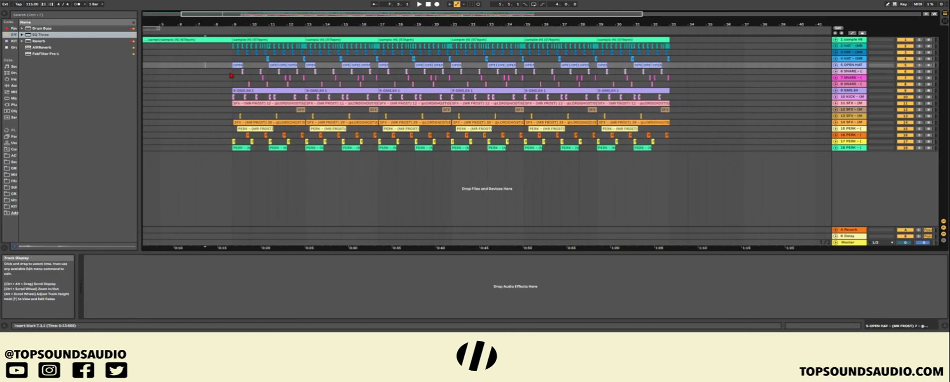
pyautogui.moveTo(232, 75); pyautogui.dragTo(303, 171)
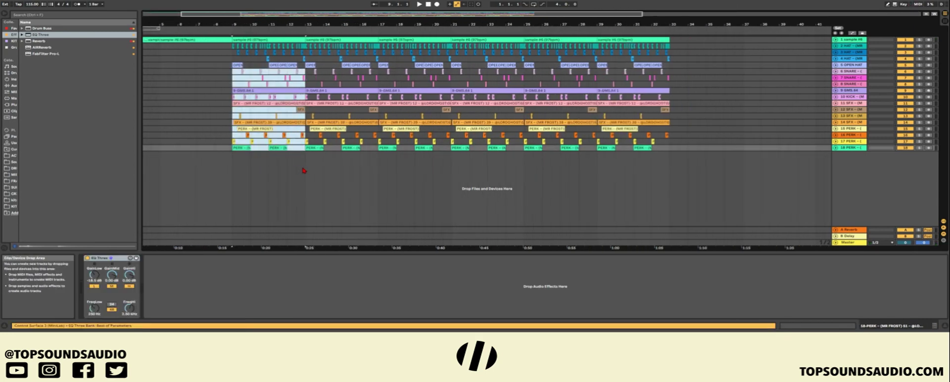
pyautogui.press('Delete')
pyautogui.click(213, 129)
pyautogui.press('space')
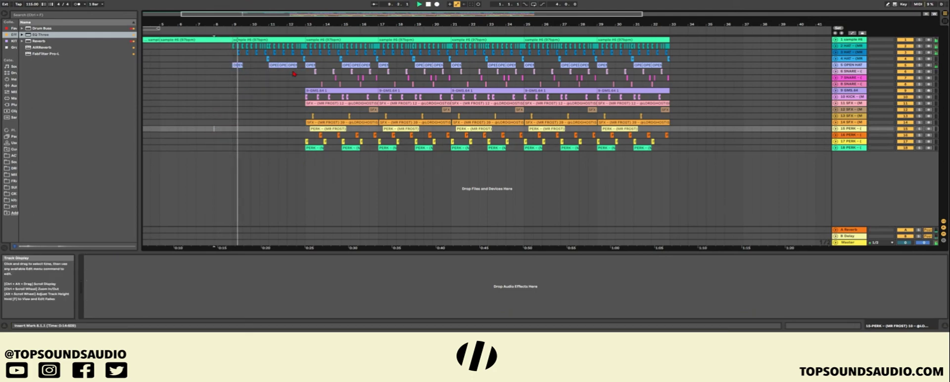
# Clear the snare, bass, kick, SFX and percussion clips from bars 13 to 16, and move track 14's SFX clip from bar 17 to bar 13
pyautogui.keyDown('ctrl'); pyautogui.scroll(2, 273, 76); pyautogui.keyUp('ctrl')
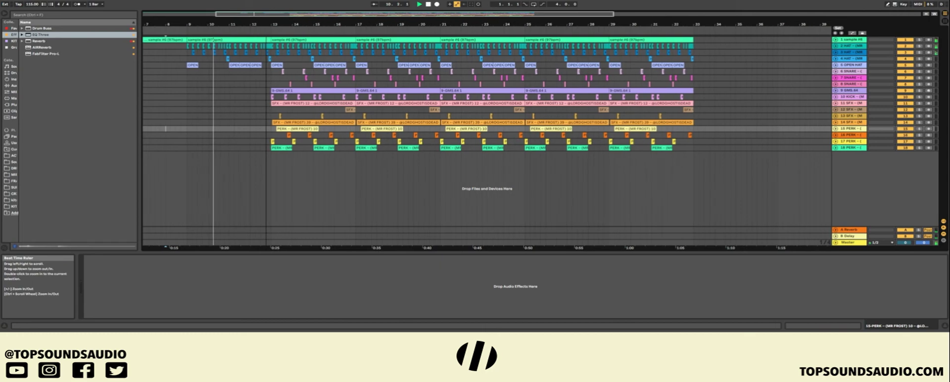
pyautogui.click(273, 78)
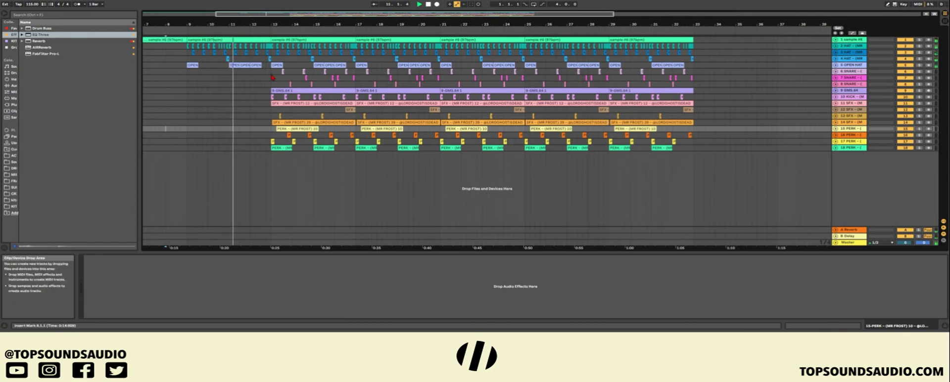
pyautogui.moveTo(273, 79); pyautogui.dragTo(355, 163)
pyautogui.click(351, 148)
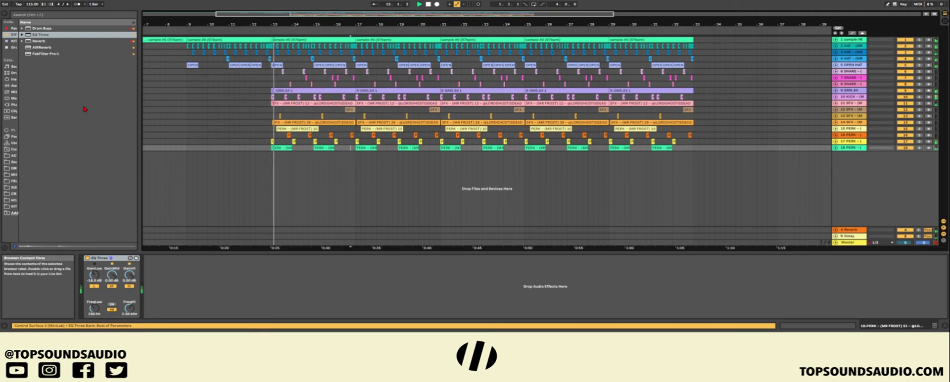
pyautogui.moveTo(271, 86); pyautogui.dragTo(354, 187)
pyautogui.press('Delete')
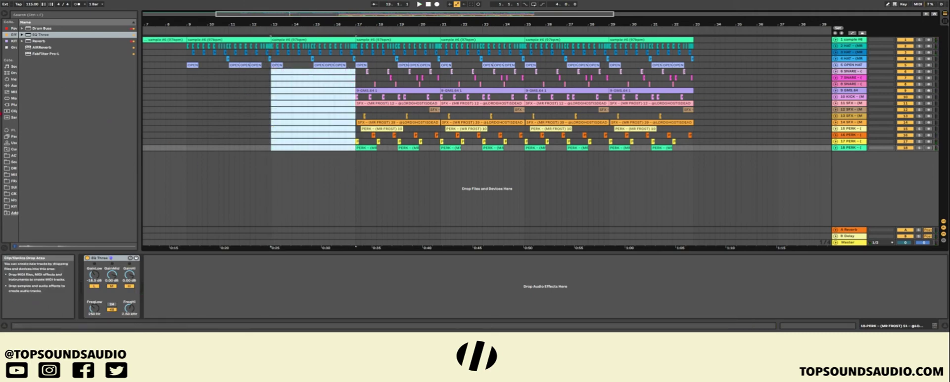
pyautogui.moveTo(376, 122); pyautogui.dragTo(297, 129)
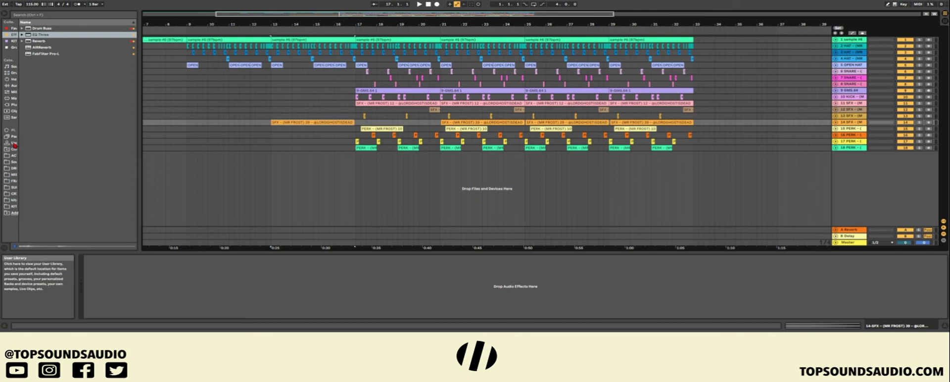
# Audition the kit's crash samples and place CRASH - (MR FROST) 12 at bar 17 on a new track
pyautogui.click(14, 156)
pyautogui.scroll(10, 84, 157)
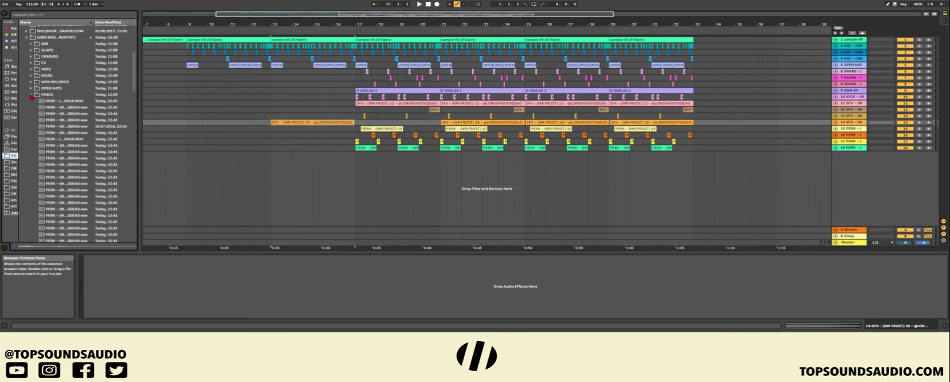
pyautogui.click(31, 95)
pyautogui.click(32, 56)
pyautogui.click(73, 102)
pyautogui.click(73, 108)
pyautogui.click(73, 120)
pyautogui.click(74, 126)
pyautogui.click(73, 132)
pyautogui.moveTo(75, 139)
pyautogui.mouseDown()
pyautogui.moveTo(233, 168)
pyautogui.moveTo(371, 168)
pyautogui.mouseUp()
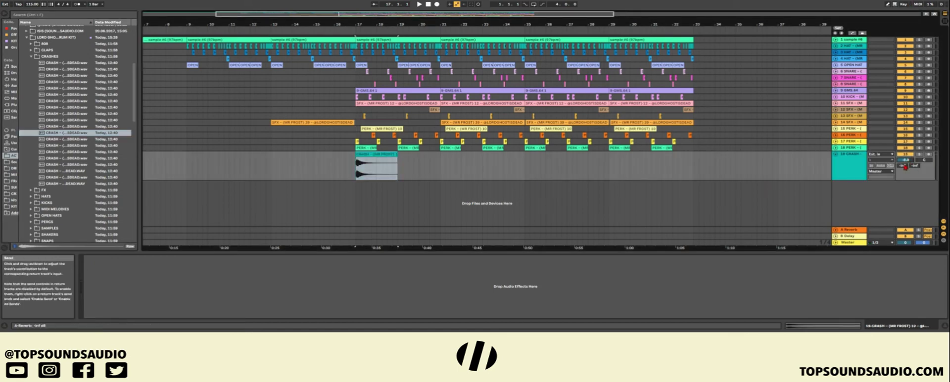
# Lower the crash track's volume while playing back the drop at bar 17
pyautogui.press('space')
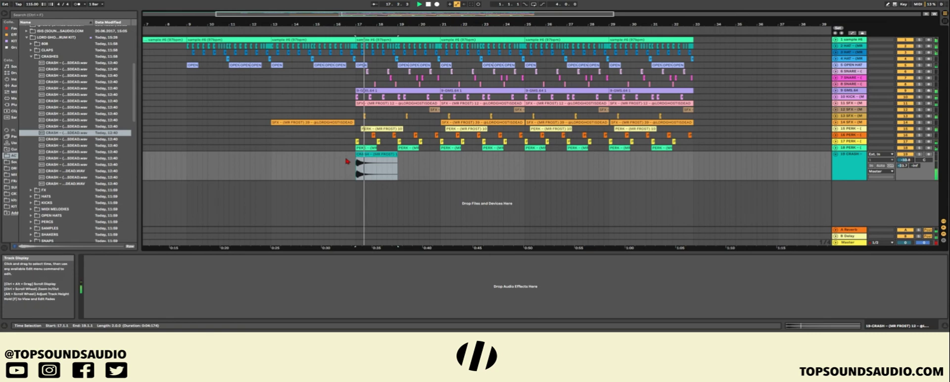
pyautogui.moveTo(906, 160); pyautogui.dragTo(905, 163)
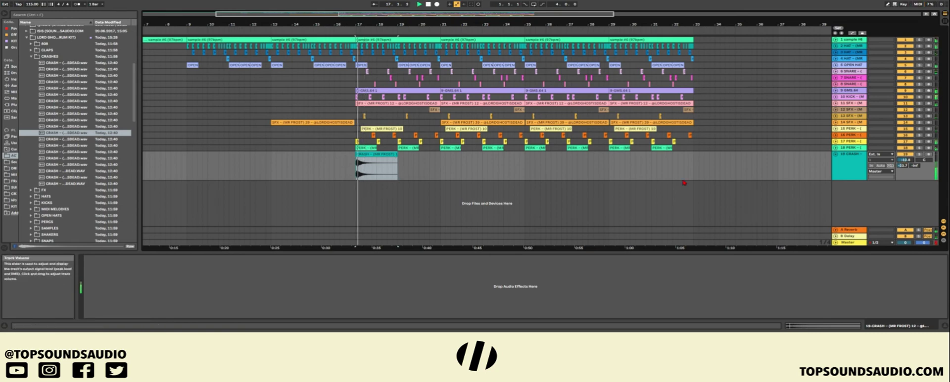
pyautogui.click(397, 155)
pyautogui.moveTo(397, 154); pyautogui.dragTo(397, 155)
# Copy the crash to bar 15, reverse the copy, and play back the build-up into bar 17
pyautogui.doubleClick(357, 167)
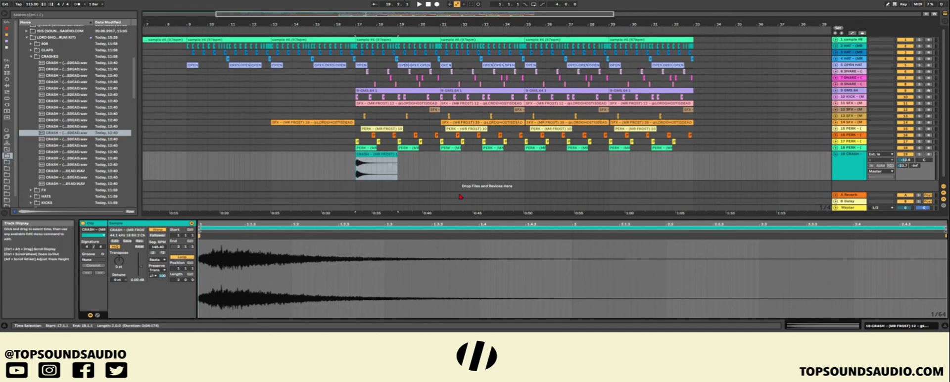
pyautogui.click(313, 162)
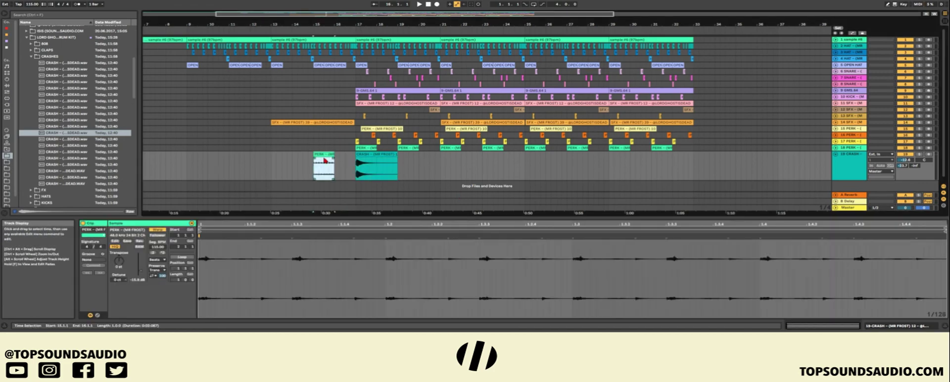
pyautogui.click(370, 154)
pyautogui.hotkey('ctrl', 'c')
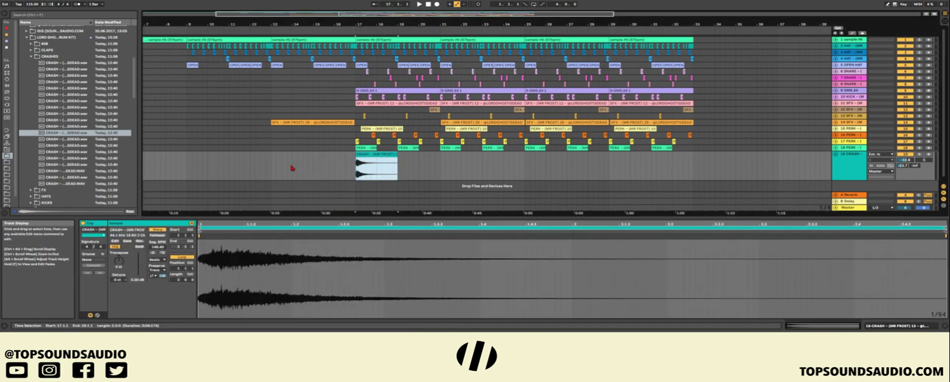
pyautogui.click(316, 167)
pyautogui.hotkey('ctrl', 'v')
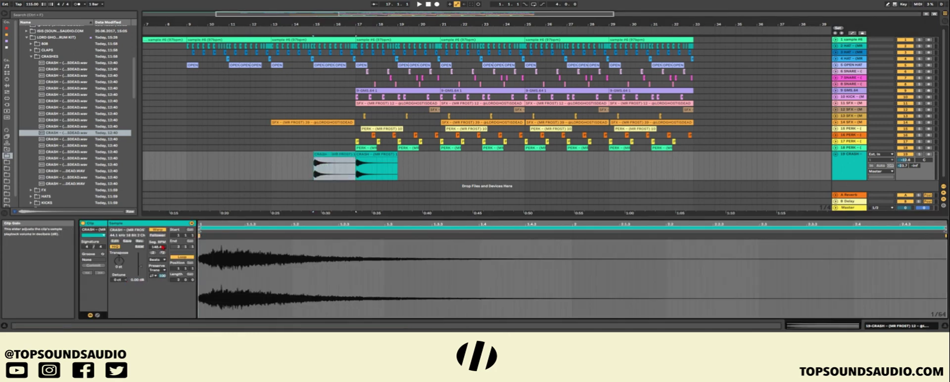
pyautogui.click(140, 241)
pyautogui.click(302, 163)
pyautogui.press('space')
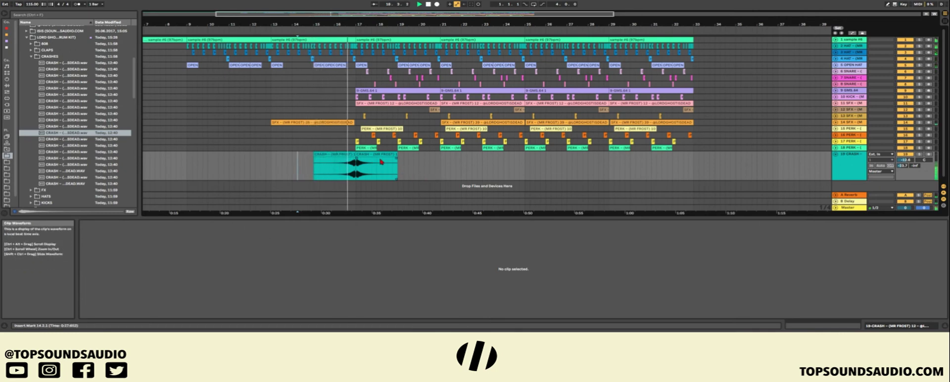
# Try shortening the reversed crash to one bar starting at bar 16, and undo the change after playing it
pyautogui.click(342, 164)
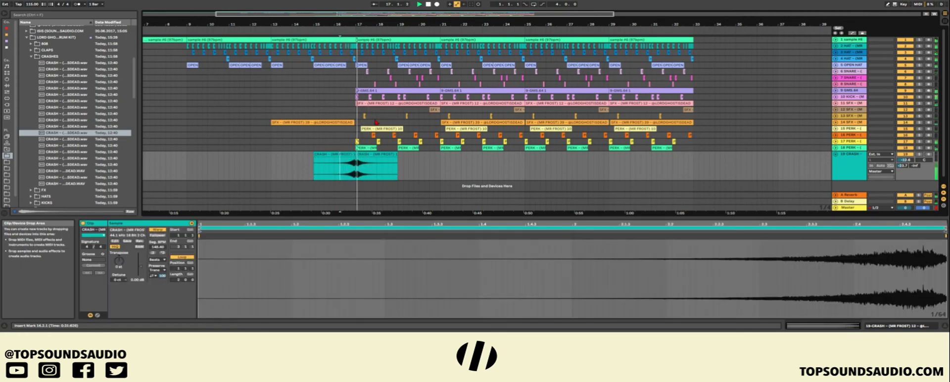
pyautogui.moveTo(314, 155); pyautogui.dragTo(335, 158)
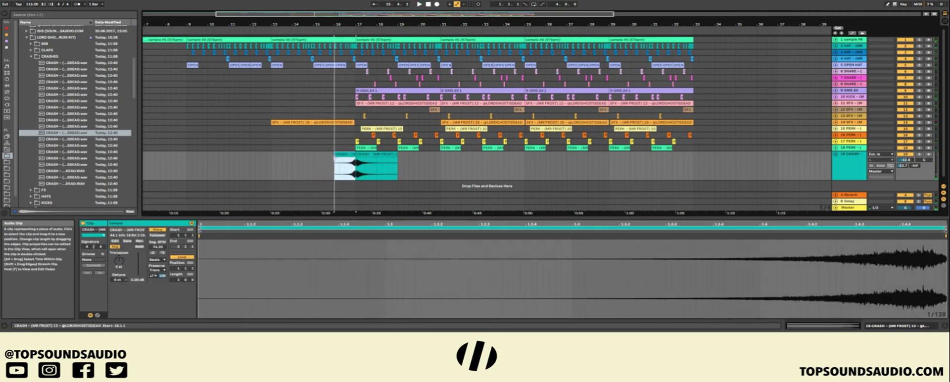
pyautogui.press('space')
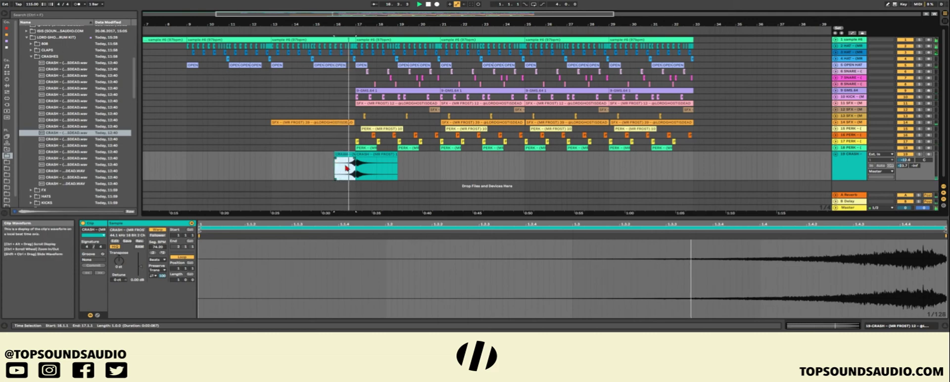
pyautogui.hotkey('ctrl', 'z')
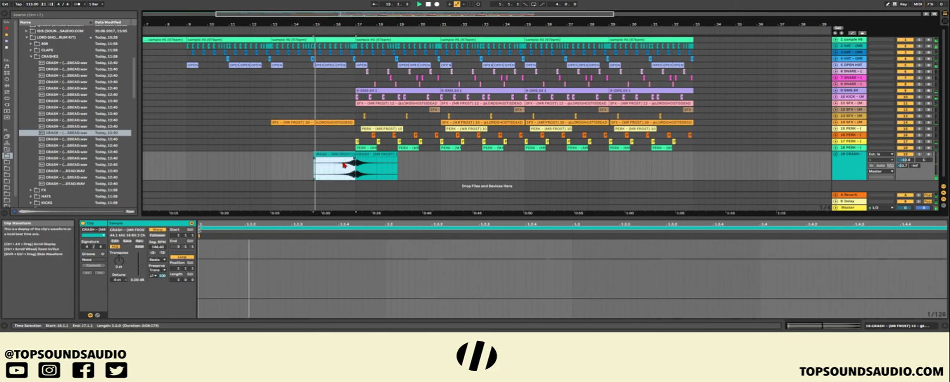
# Solo the crash track and transpose both the reversed crash and the bar 17 crash down by several semitones
pyautogui.click(922, 149)
pyautogui.press('space')
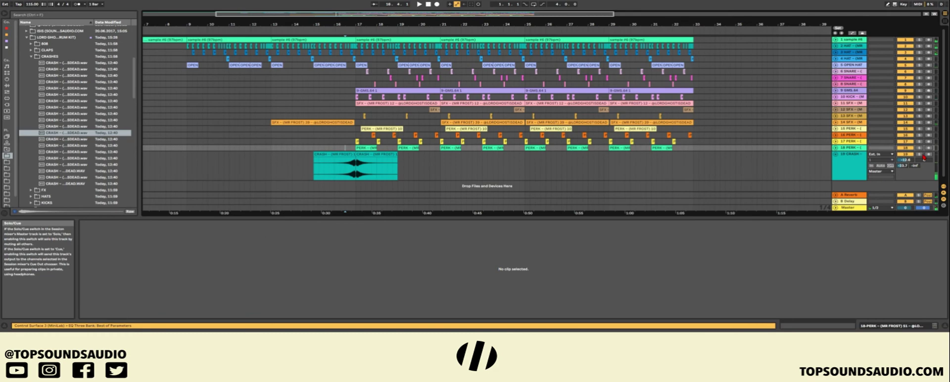
pyautogui.moveTo(351, 23); pyautogui.dragTo(353, 89)
pyautogui.click(369, 156)
pyautogui.press('space')
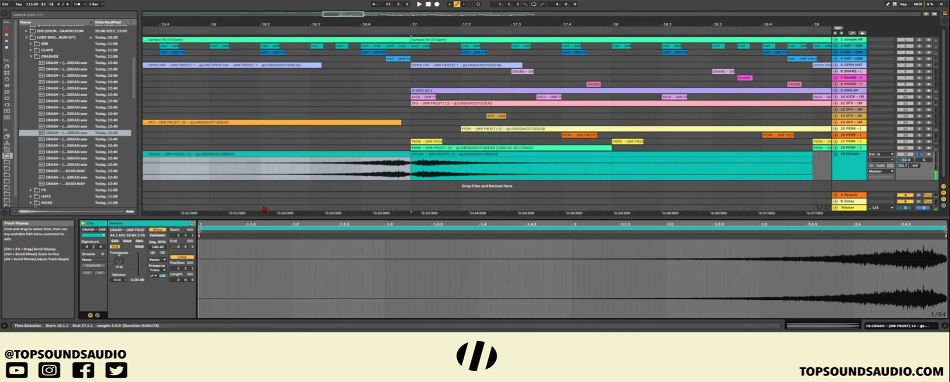
pyautogui.moveTo(119, 261); pyautogui.dragTo(119, 264)
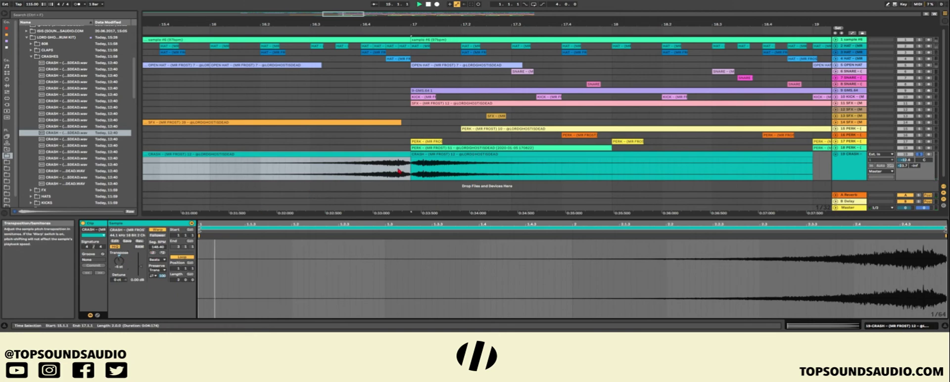
pyautogui.click(354, 141)
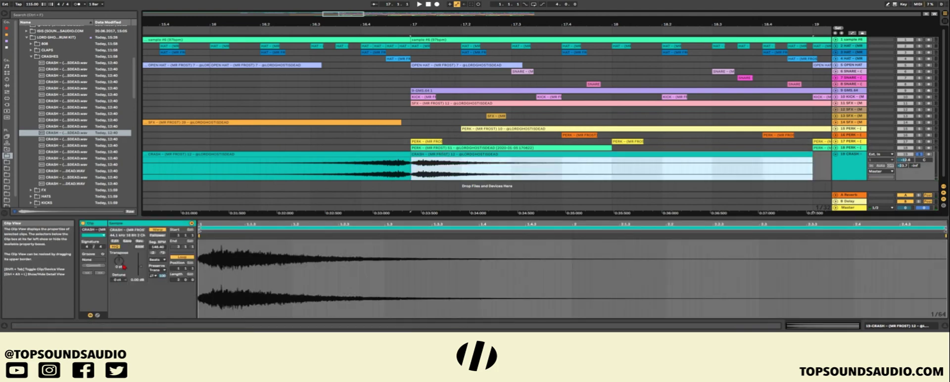
pyautogui.moveTo(119, 261); pyautogui.dragTo(119, 266)
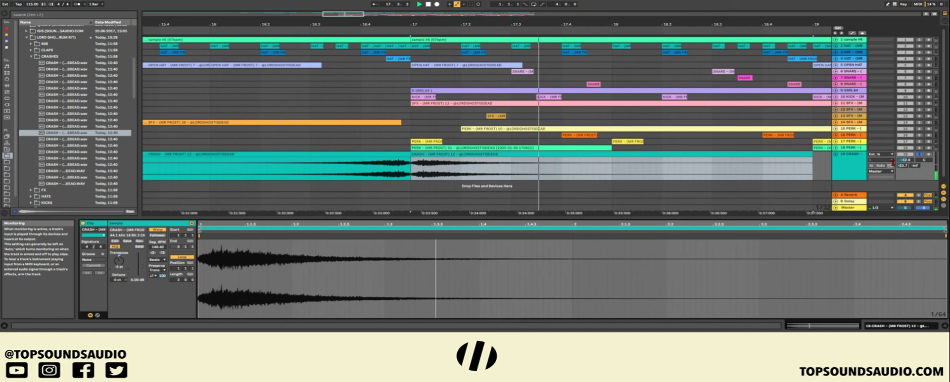
# Consolidate the reversed crash and the bar 17 crash into one clip spanning bars 15 to 19, and play it back
pyautogui.press('x')
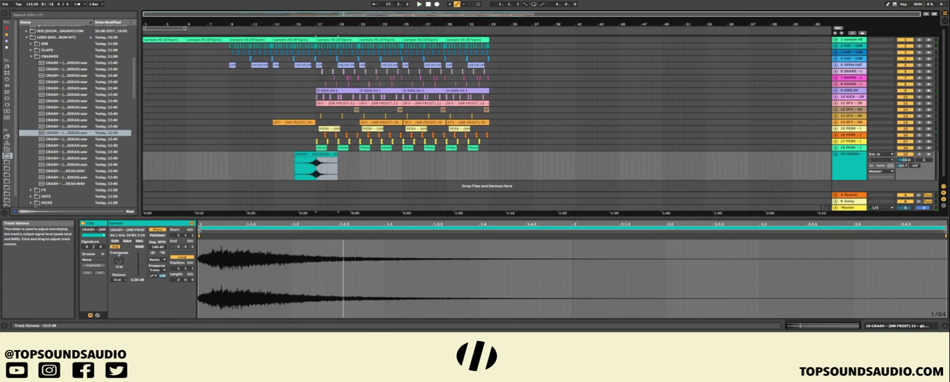
pyautogui.moveTo(339, 173); pyautogui.dragTo(310, 164)
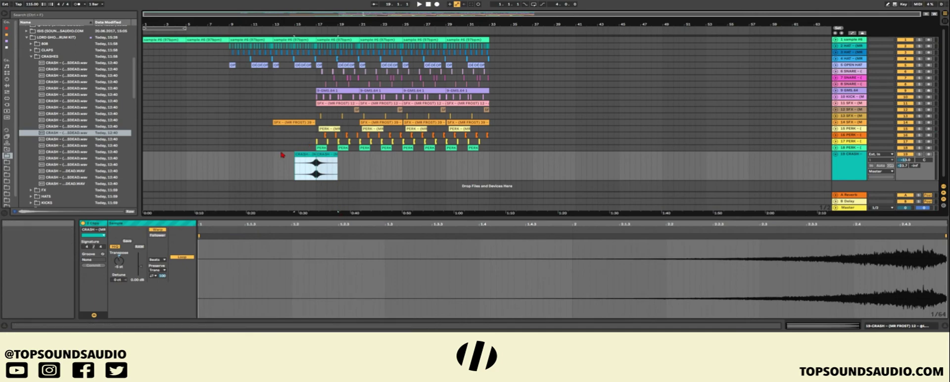
pyautogui.hotkey('ctrl', 'j')
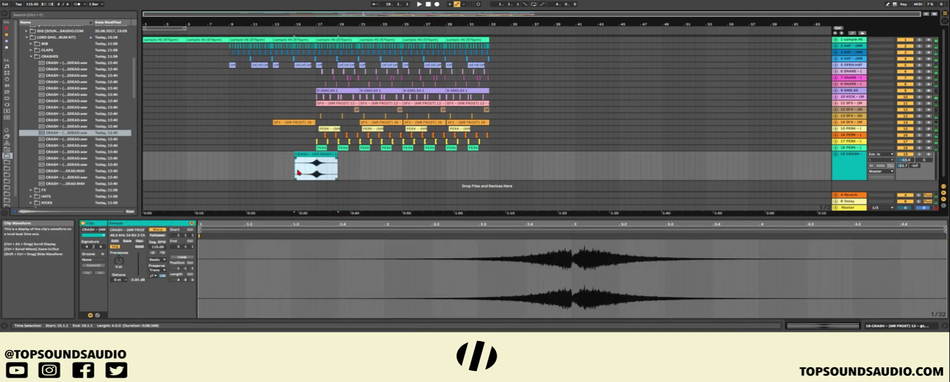
pyautogui.press('space')
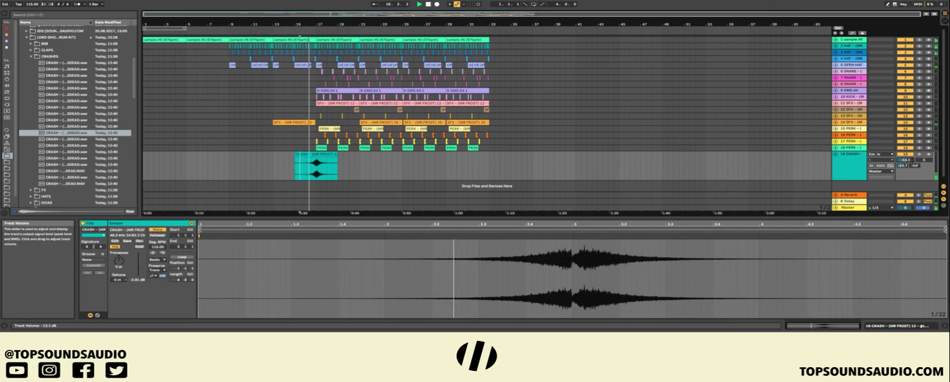
# Copy the consolidated crash transition to bar 23 and play the arrangement from around bar 20
pyautogui.click(327, 155)
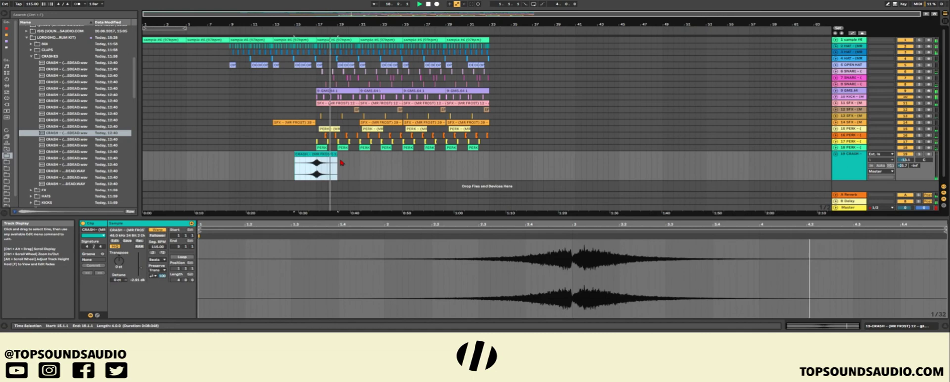
pyautogui.click(391, 166)
pyautogui.hotkey('ctrl', 'v')
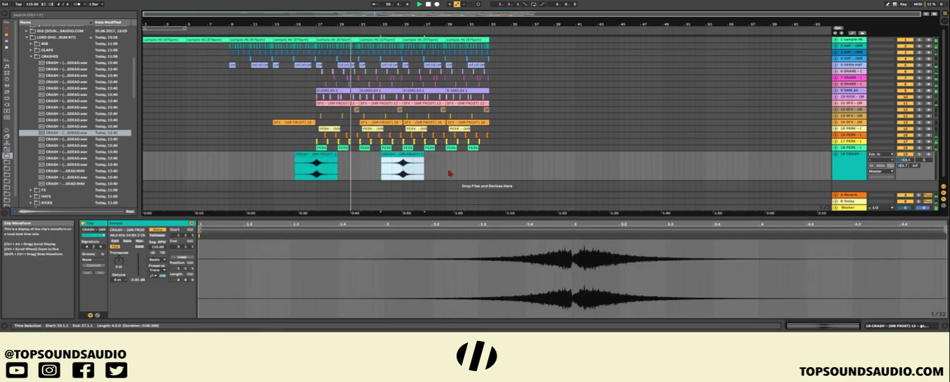
pyautogui.click(357, 168)
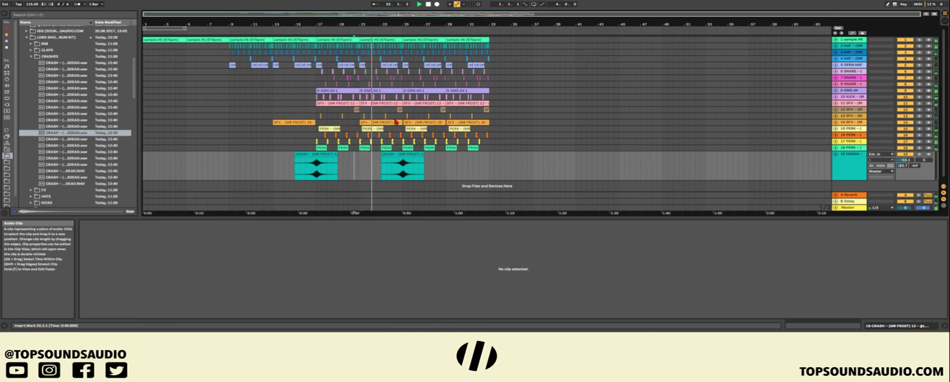
# Delete the percussion clips on track 18 between bars 17 and 25, and play back from bar 21
pyautogui.moveTo(317, 148); pyautogui.dragTo(374, 148)
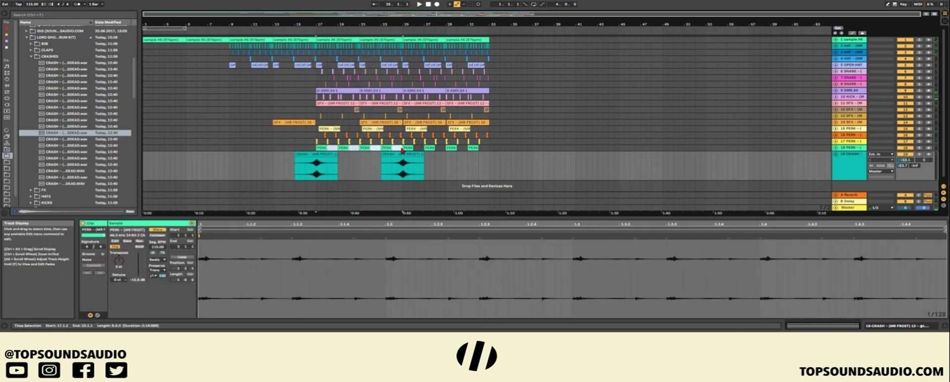
pyautogui.press('Delete')
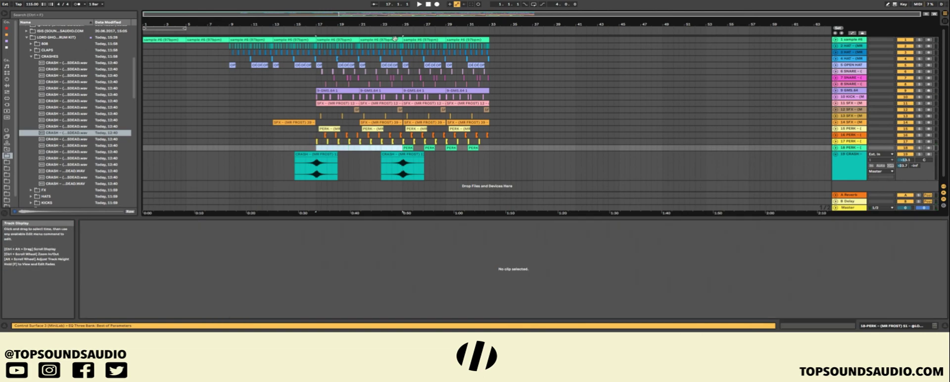
pyautogui.moveTo(395, 23)
pyautogui.mouseDown()
pyautogui.moveTo(394, 70)
pyautogui.moveTo(395, 30)
pyautogui.mouseUp()
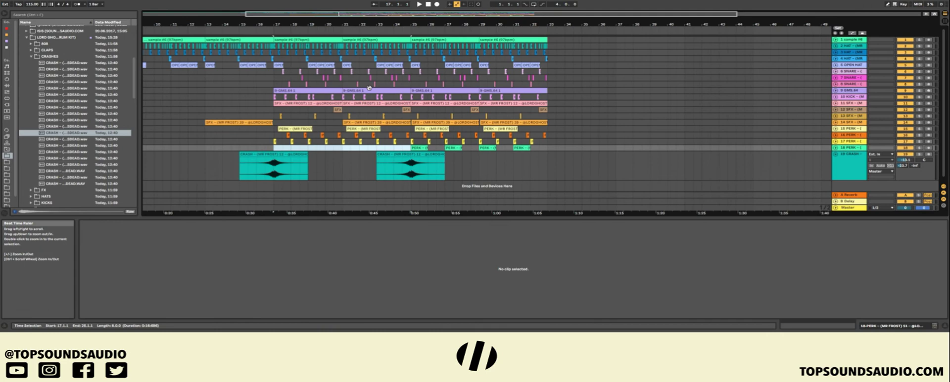
pyautogui.click(338, 158)
pyautogui.click(343, 157)
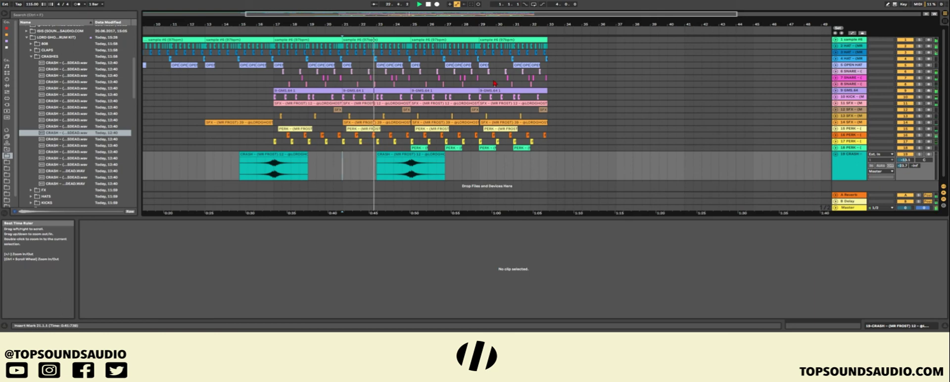
# Duplicate the last sample clip and the last 808 clip twice each so both tracks extend to bar 41
pyautogui.click(510, 40)
pyautogui.hotkey('ctrl', 'd')
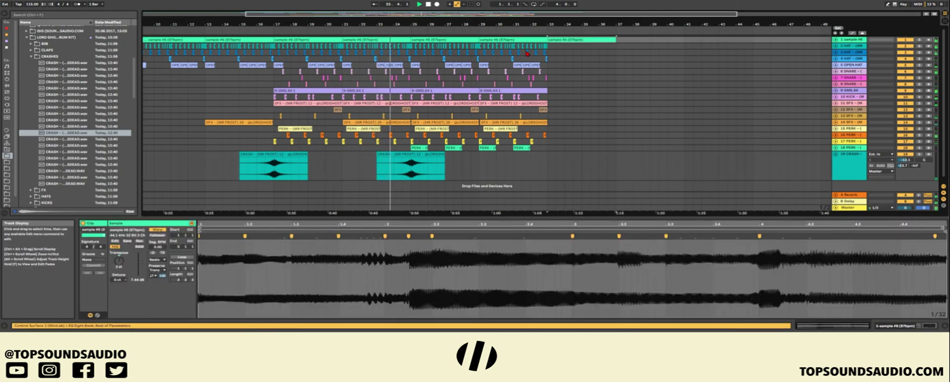
pyautogui.hotkey('ctrl', 'd')
pyautogui.click(477, 92)
pyautogui.hotkey('ctrl', 'd')
pyautogui.hotkey('ctrl', 'd')
# Duplicate the track 2 hi-hat pattern from bars 29–33 into bars 33–37, and check the volume of percussion track 18
pyautogui.moveTo(548, 48); pyautogui.dragTo(479, 50)
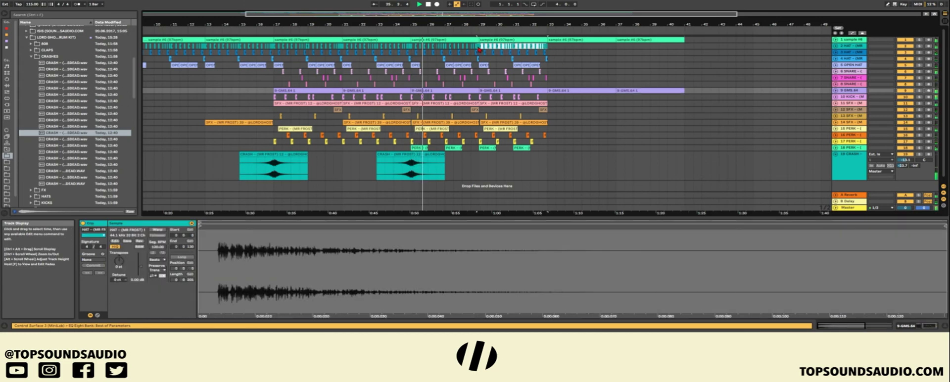
pyautogui.hotkey('ctrl', 'd')
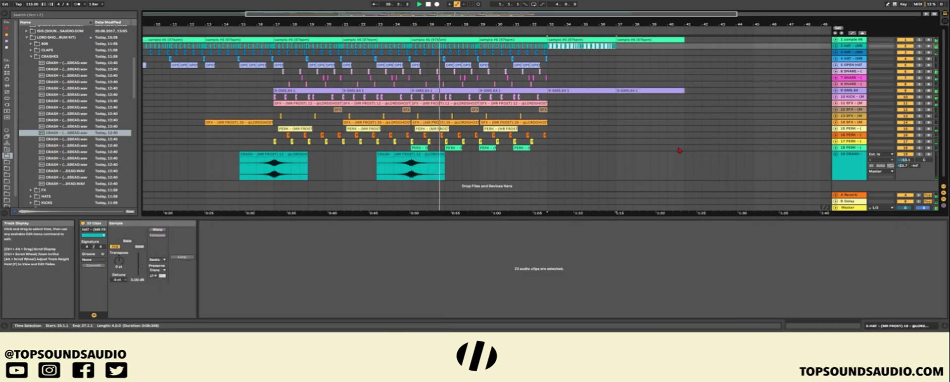
pyautogui.click(830, 149)
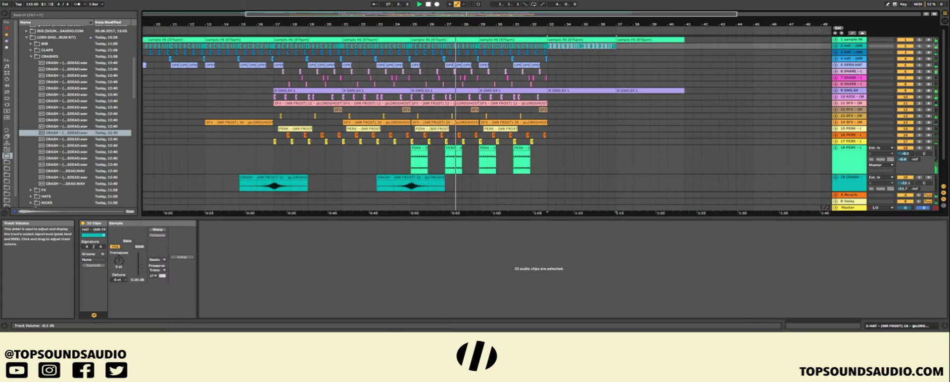
pyautogui.click(832, 150)
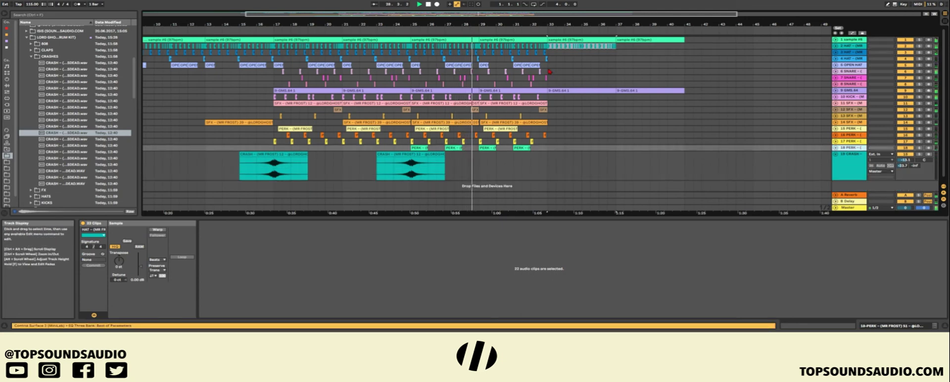
# Duplicate the track 8 snare pattern from bars 29–33 twice, and repeat the track 2 hi-hats up to bar 41
pyautogui.moveTo(549, 24); pyautogui.dragTo(548, 55)
pyautogui.moveTo(553, 84); pyautogui.dragTo(314, 87)
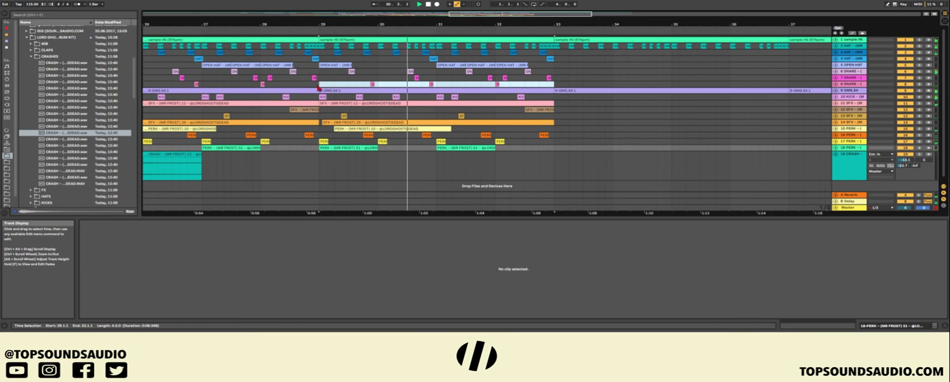
pyautogui.hotkey('ctrl', 'd')
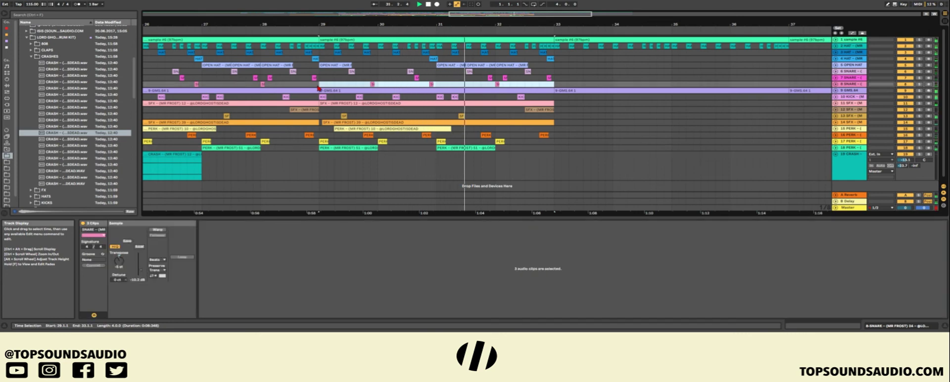
pyautogui.scroll(-5, 638, 49)
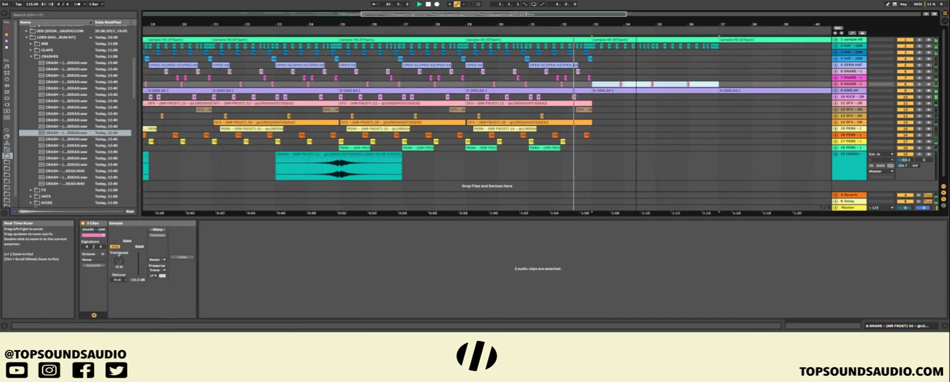
pyautogui.hotkey('ctrl', 'd')
pyautogui.moveTo(695, 52); pyautogui.dragTo(613, 49)
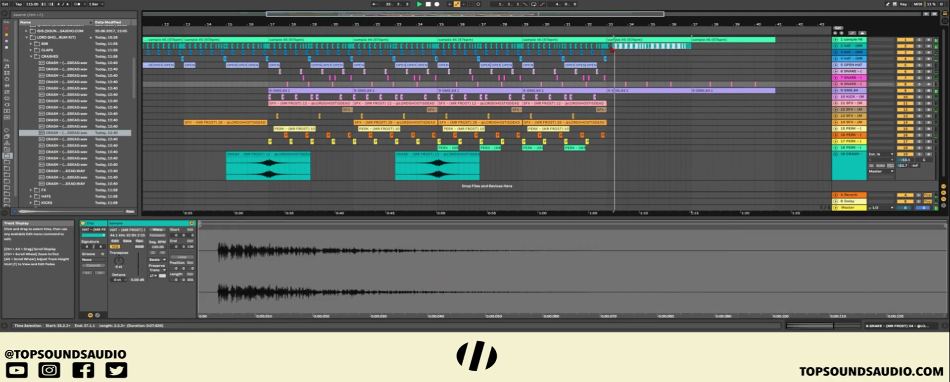
# Copy the crash transition to bar 31 and play back the change into bar 33
pyautogui.click(520, 168)
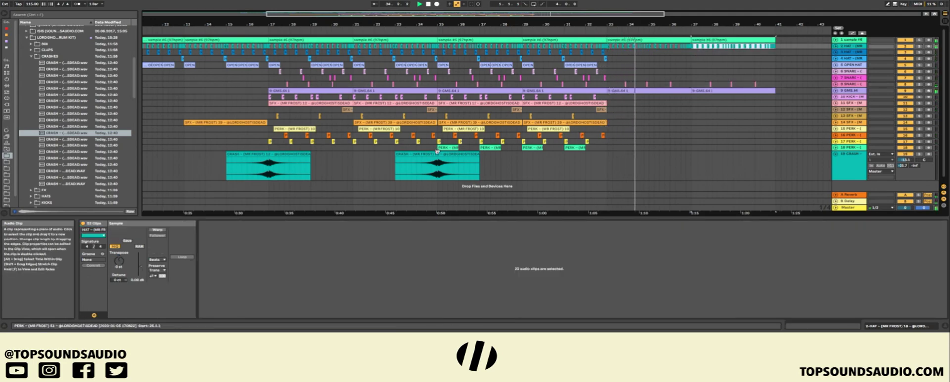
pyautogui.click(438, 155)
pyautogui.hotkey('ctrl', 'c')
pyautogui.click(567, 167)
pyautogui.hotkey('ctrl', 'v')
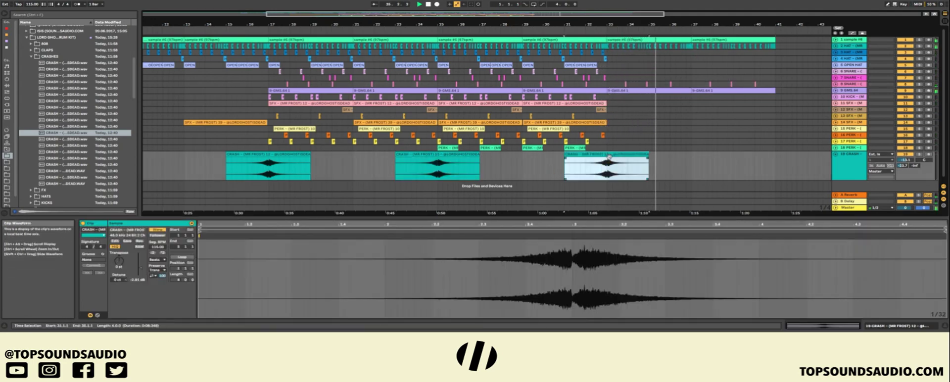
pyautogui.click(603, 149)
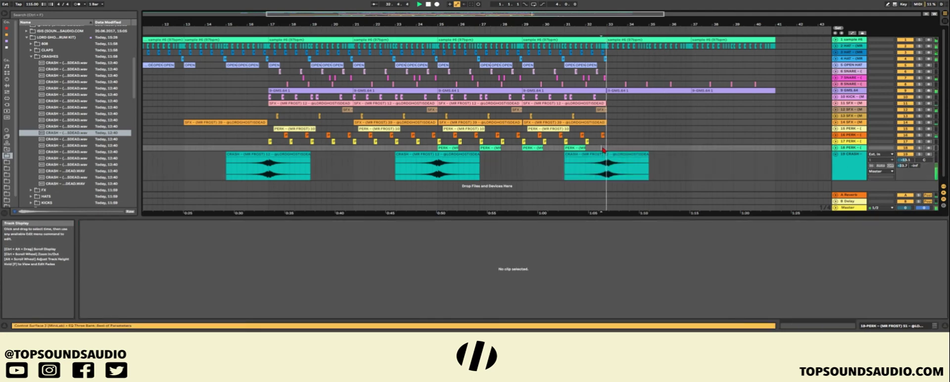
pyautogui.press('-')
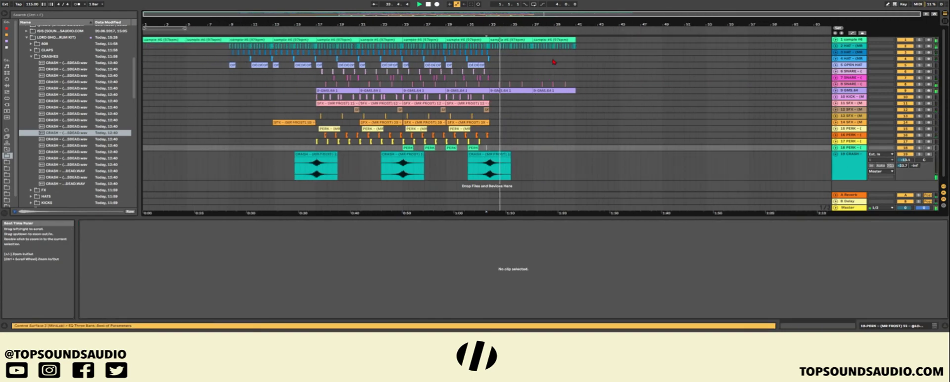
# Duplicate the last sample clip and move the copy onto a new track at bar 33
pyautogui.click(564, 40)
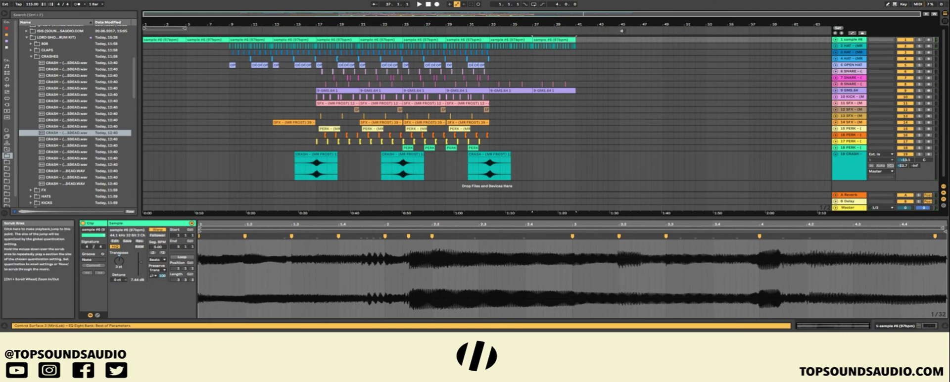
pyautogui.hotkey('ctrl', 'd')
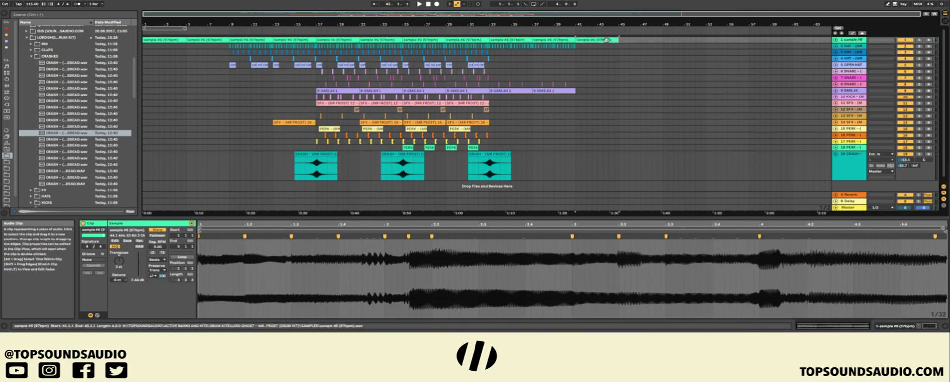
pyautogui.moveTo(605, 40)
pyautogui.mouseDown()
pyautogui.moveTo(602, 184)
pyautogui.moveTo(517, 182)
pyautogui.mouseUp()
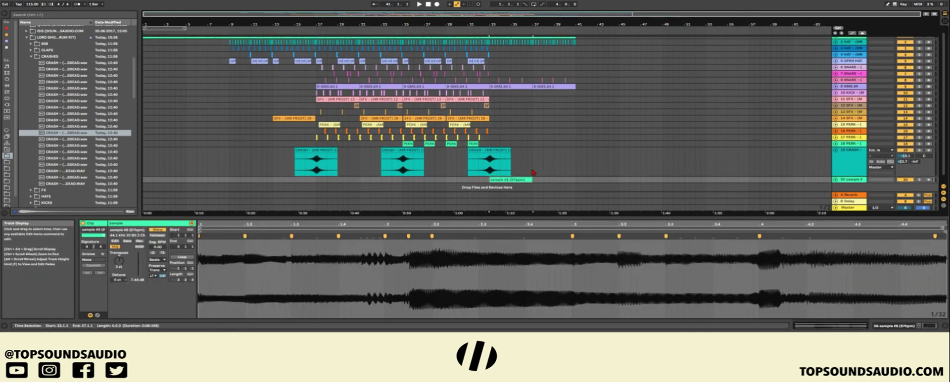
# Solo and unfold the new sample track at bar 33, and raise the transposition of its sample copy
pyautogui.scroll(1, 521, 163)
pyautogui.scroll(-1, 522, 163)
pyautogui.scroll(1, 643, 171)
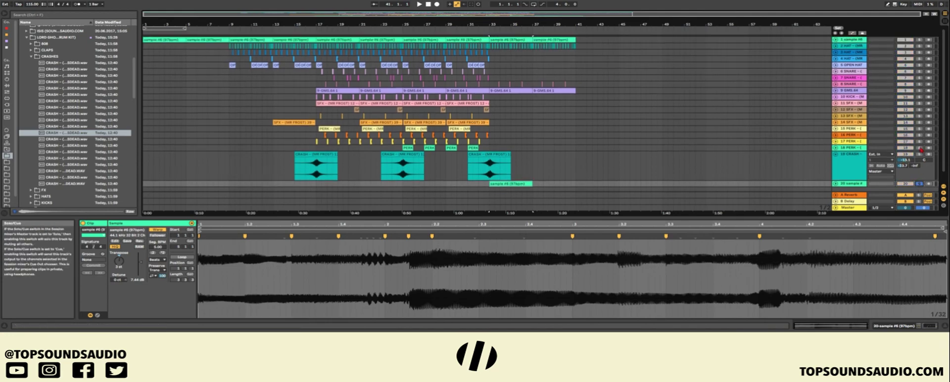
pyautogui.scroll(-1, 876, 68)
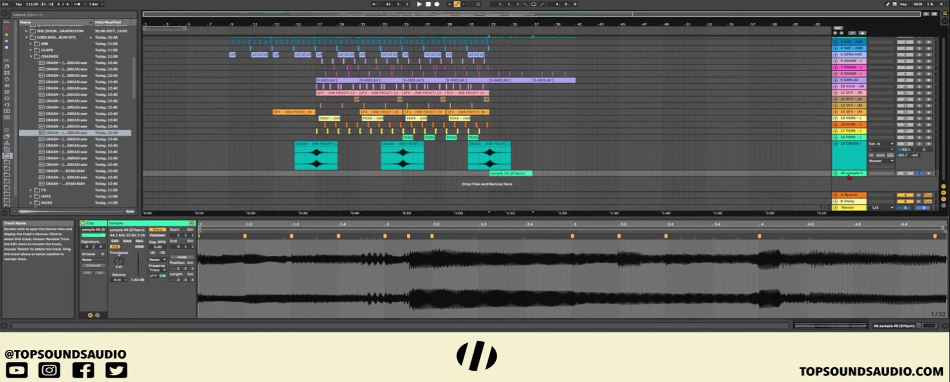
pyautogui.click(835, 184)
pyautogui.click(496, 168)
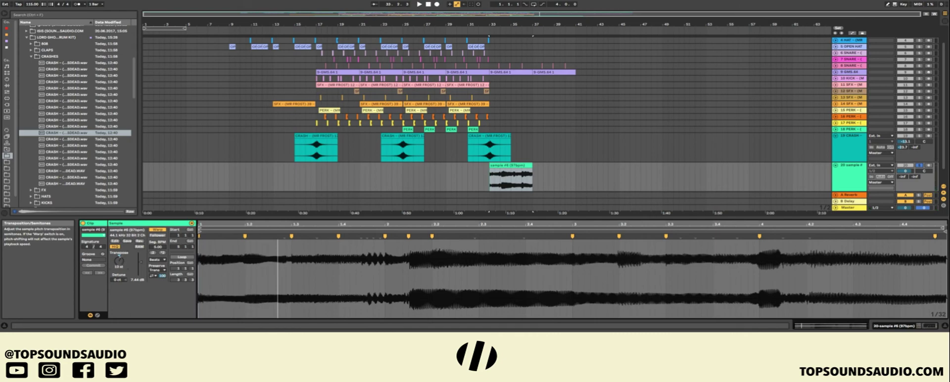
# Lower the track 20 sample clip's gain to about -0.3 dB, play it from bar 33 and turn down its track volume
pyautogui.press('space')
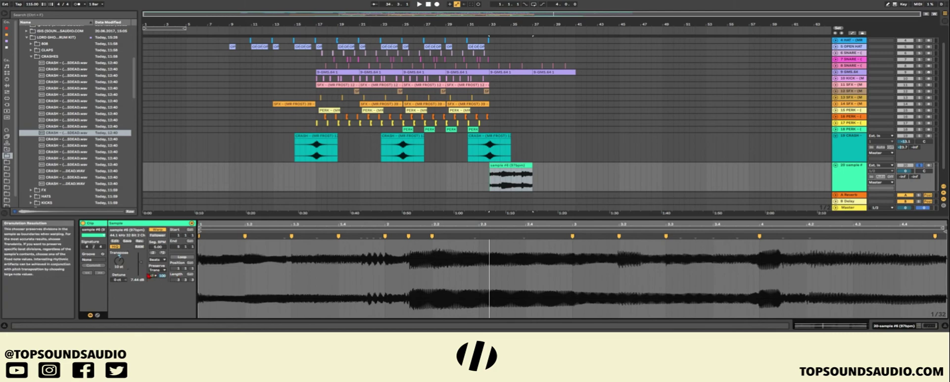
pyautogui.moveTo(141, 267); pyautogui.dragTo(141, 271)
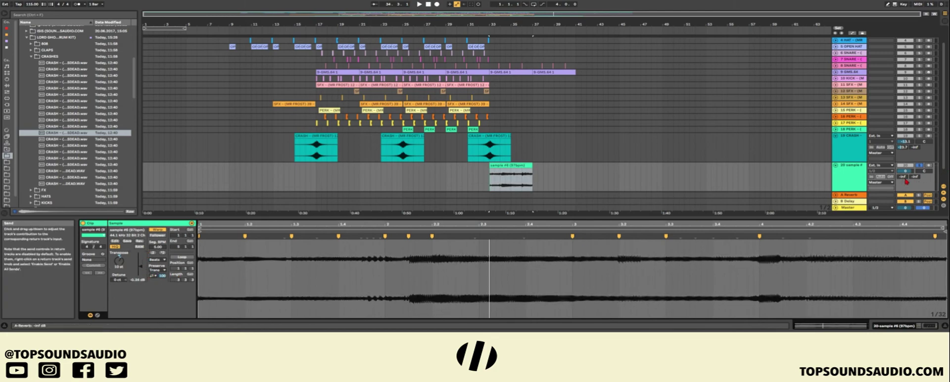
pyautogui.press('space')
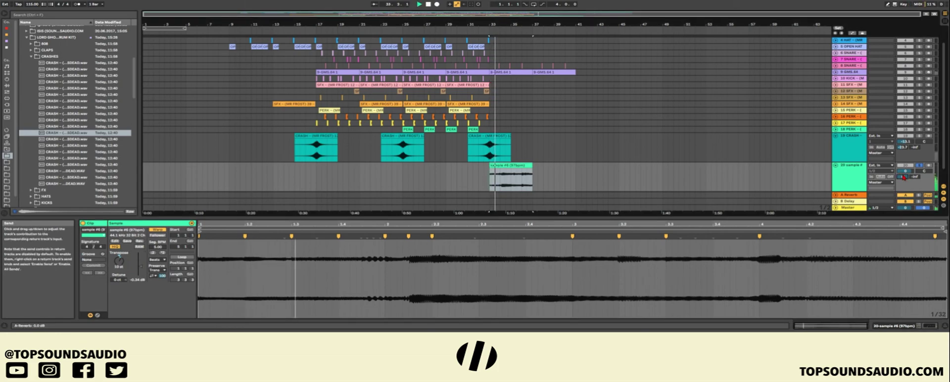
pyautogui.moveTo(906, 173); pyautogui.dragTo(906, 177)
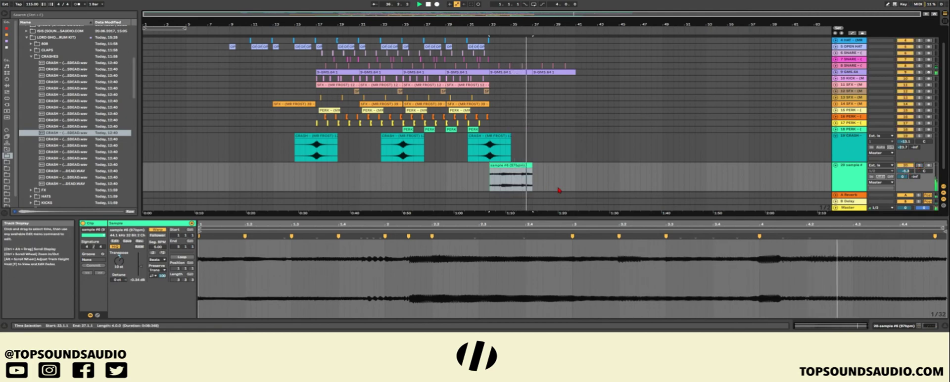
# Duplicate the track 20 sample clip to fill bars 37–41, unfold the track 1 sample and stop playback
pyautogui.click(519, 181)
pyautogui.hotkey('ctrl', 'd')
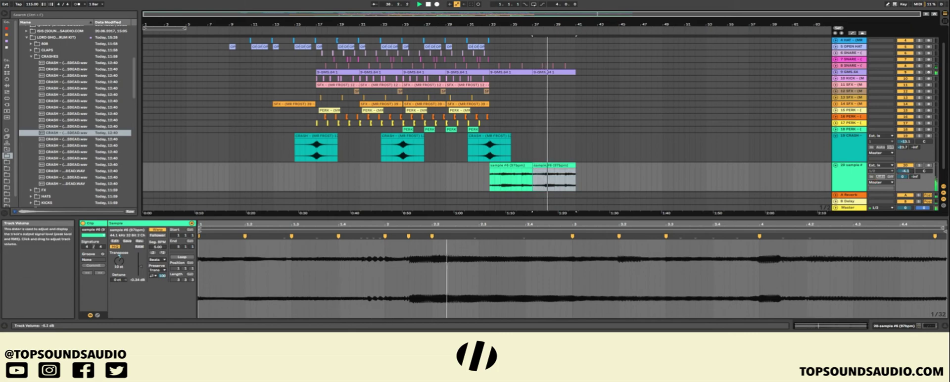
pyautogui.scroll(2, 595, 165)
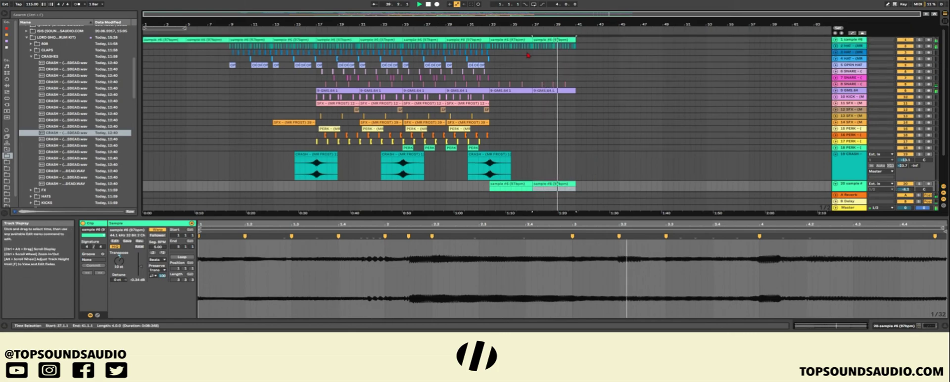
pyautogui.click(836, 39)
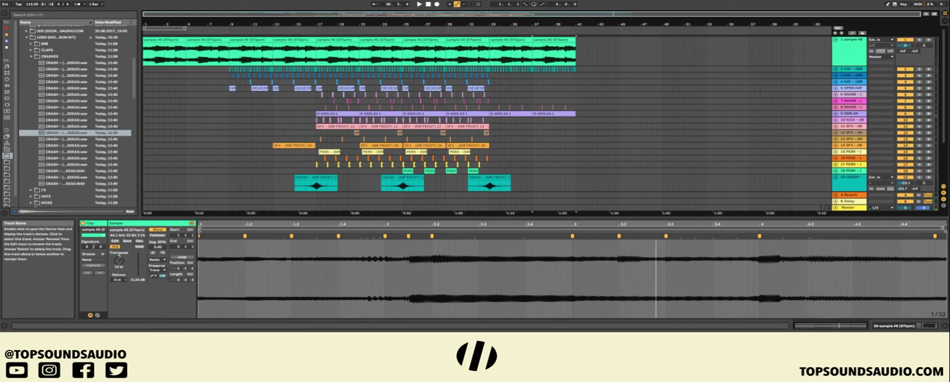
pyautogui.doubleClick(429, 4)
pyautogui.click(419, 4)
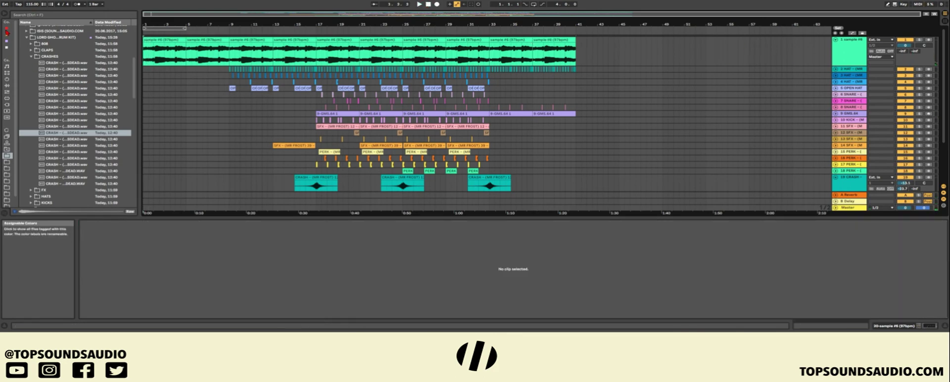
# Browse to the plug-ins and search them for AIR and REVERB effects
pyautogui.click(7, 74)
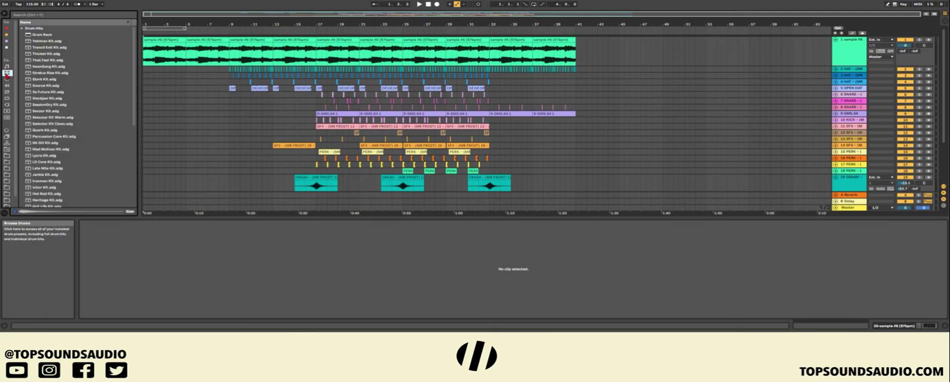
pyautogui.click(7, 86)
pyautogui.click(7, 79)
pyautogui.click(7, 85)
pyautogui.click(7, 92)
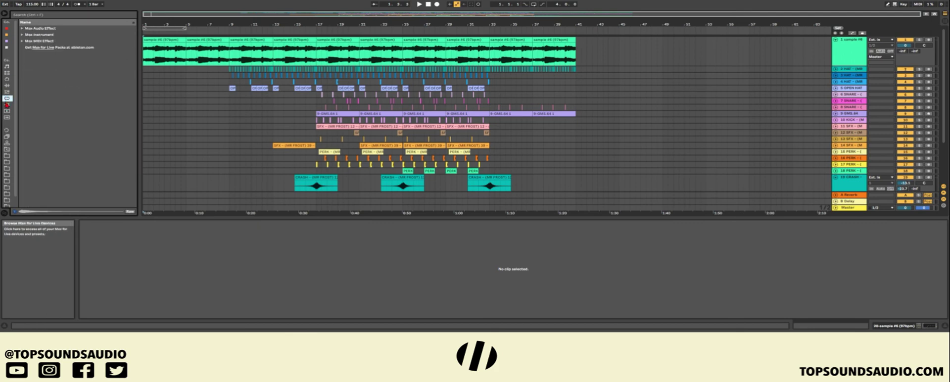
pyautogui.click(7, 104)
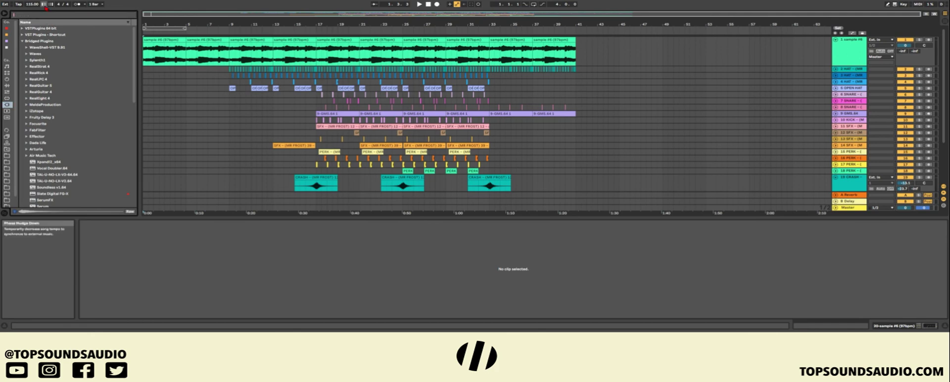
pyautogui.write('AITR')
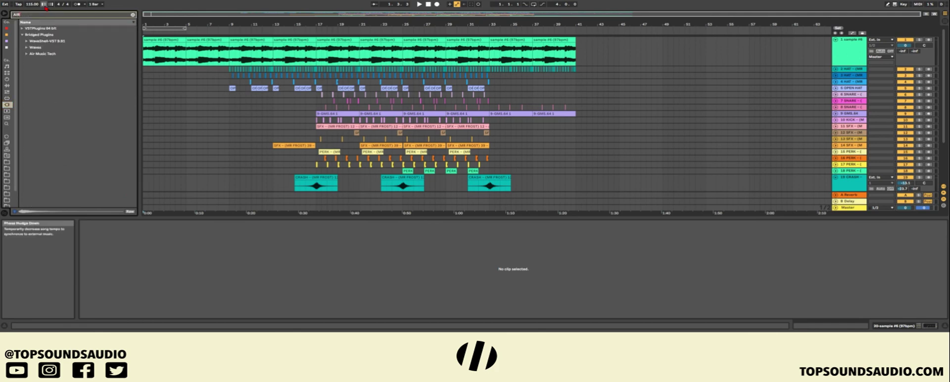
pyautogui.write('REVERB')
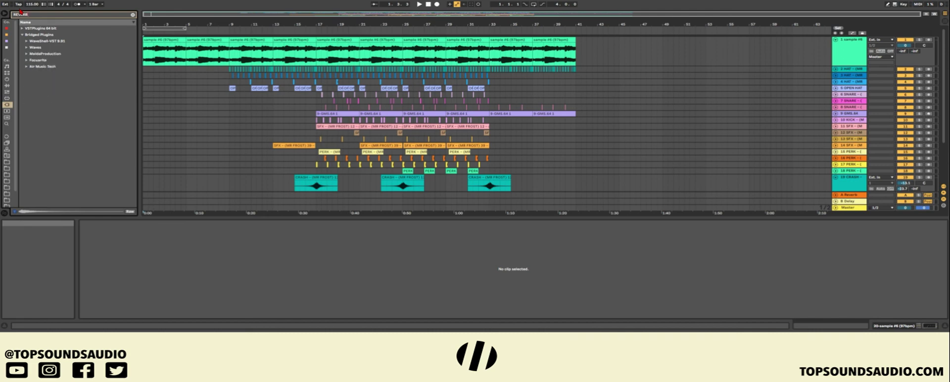
# Clear the plug-in search and add AIRReverb from the Air Music Tech folder to sample track 1
pyautogui.click(27, 67)
pyautogui.click(47, 79)
pyautogui.click(32, 72)
pyautogui.click(133, 14)
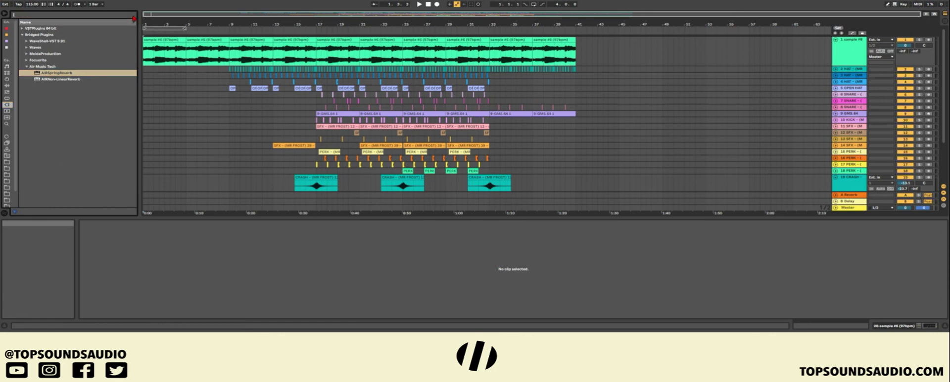
pyautogui.scroll(-3, 80, 185)
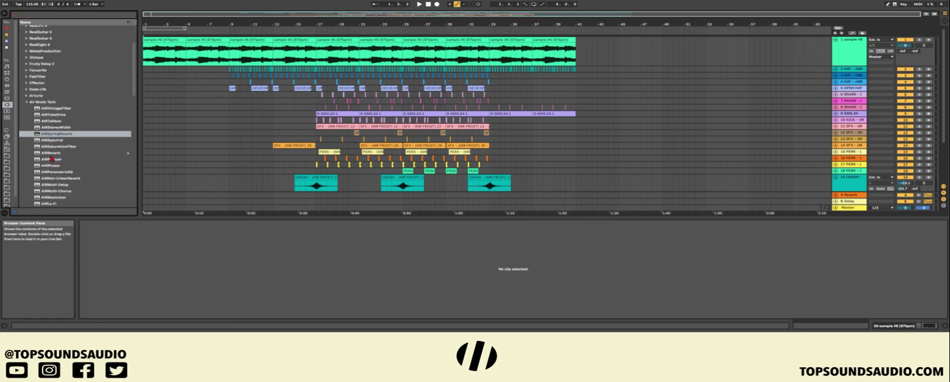
pyautogui.click(50, 153)
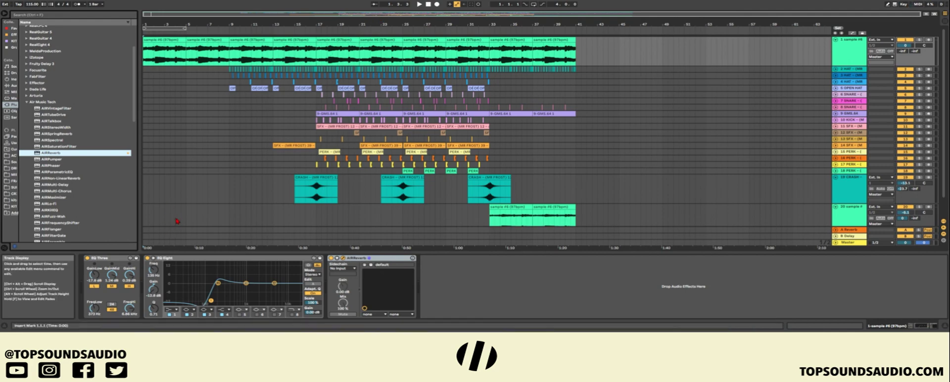
# Play back the track 1 sample with its new reverb from the intro and again from about bar 16
pyautogui.press('space')
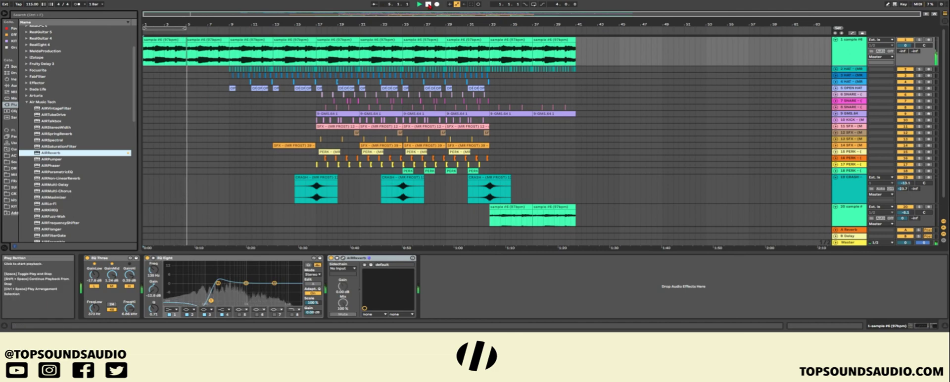
pyautogui.press('space')
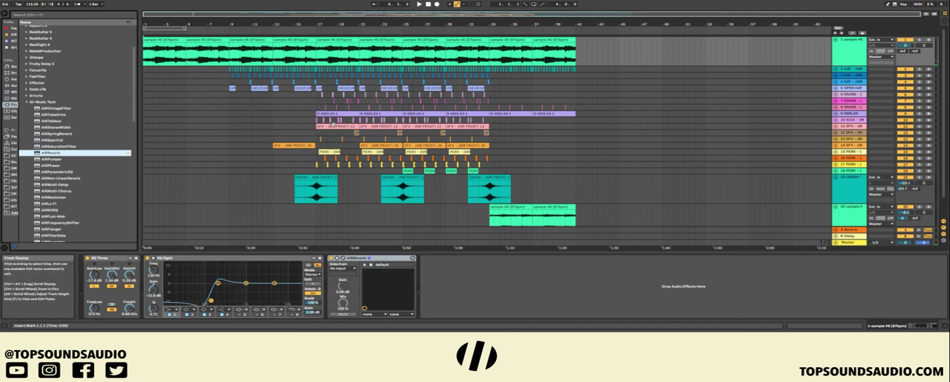
pyautogui.press('space')
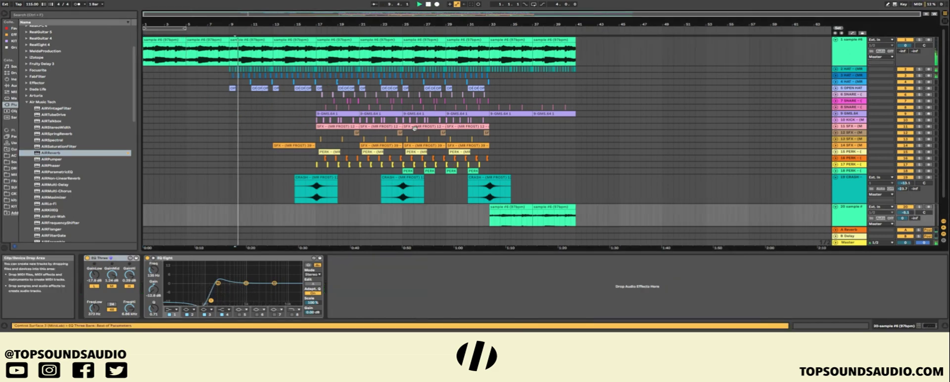
pyautogui.click(304, 127)
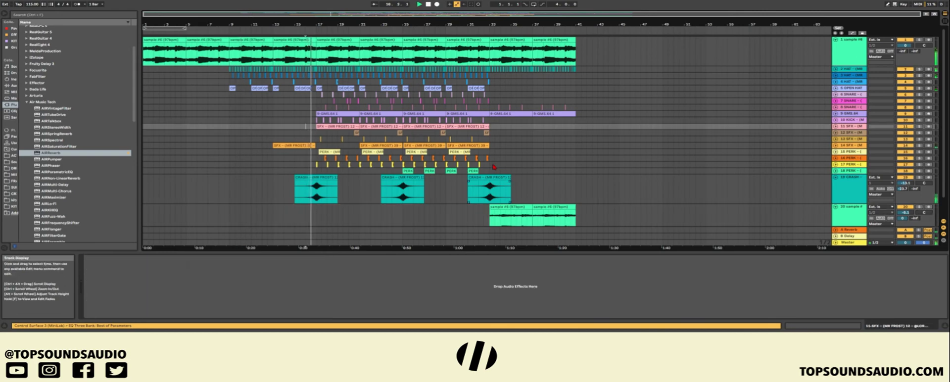
pyautogui.click(490, 217)
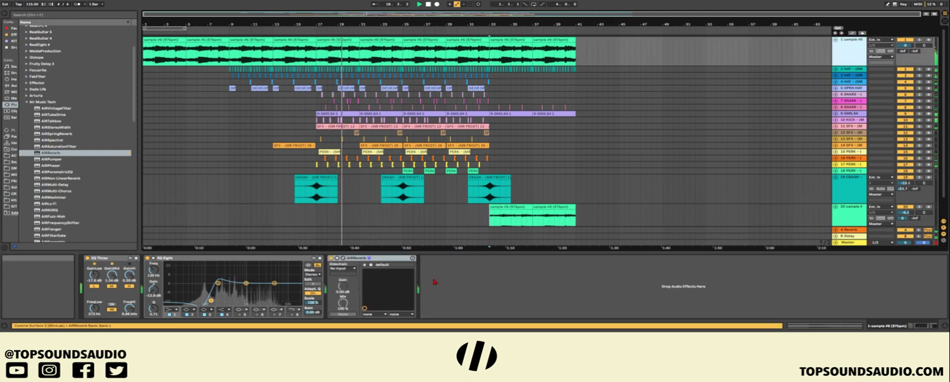
# Add AIRReverb after EQ Eight on sample track 20 and play it from bar 33
pyautogui.click(847, 221)
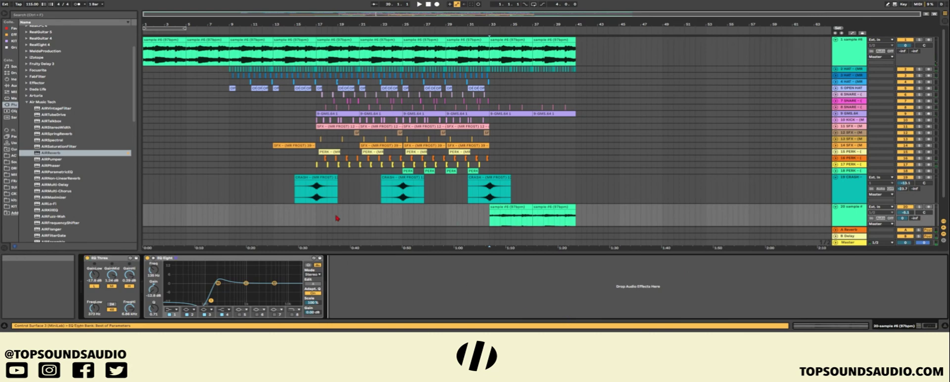
pyautogui.press('Return')
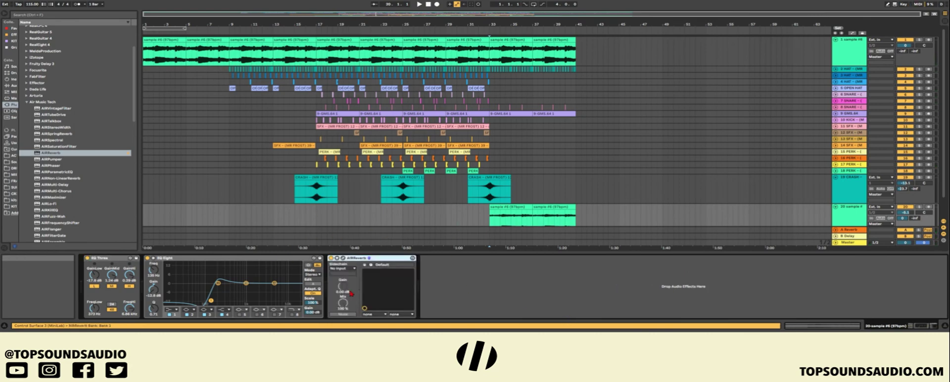
pyautogui.press('space')
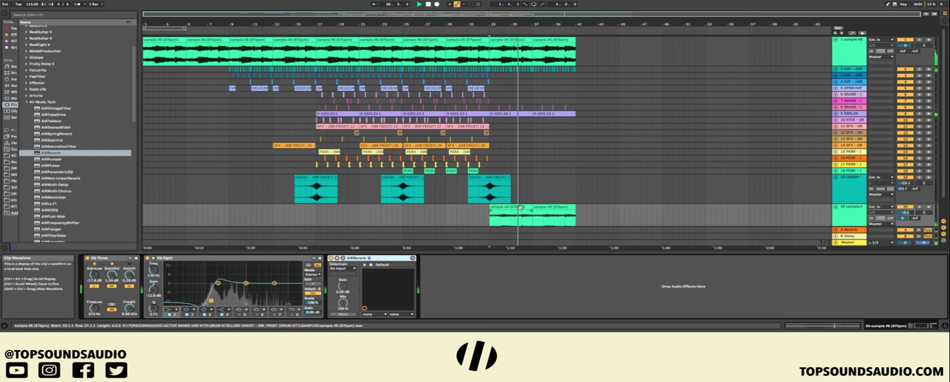
# Check the transposed sample on track 20 by playing it soloed from bar 33, and replay it with the full mix
pyautogui.doubleClick(509, 217)
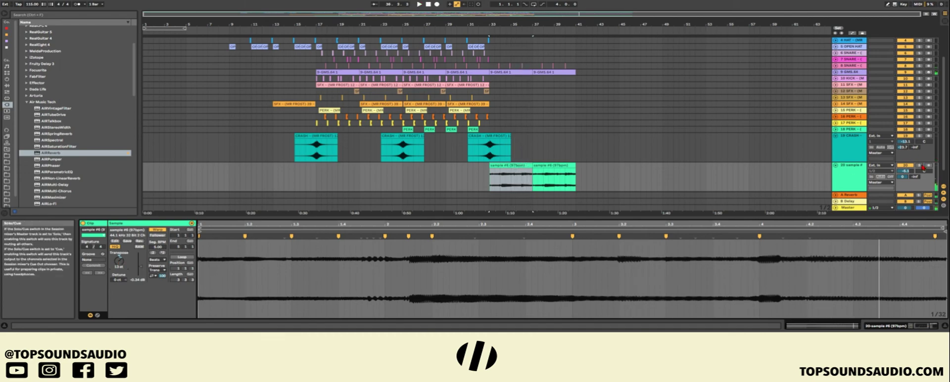
pyautogui.scroll(3, 863, 115)
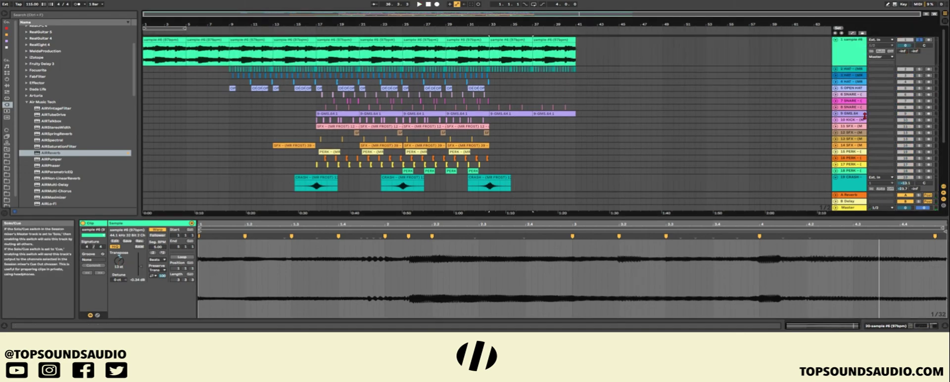
pyautogui.scroll(-3, 864, 114)
pyautogui.click(490, 157)
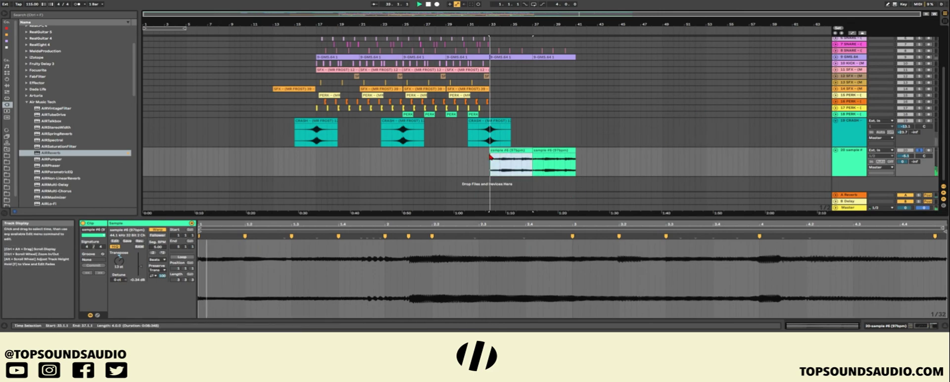
pyautogui.click(119, 261)
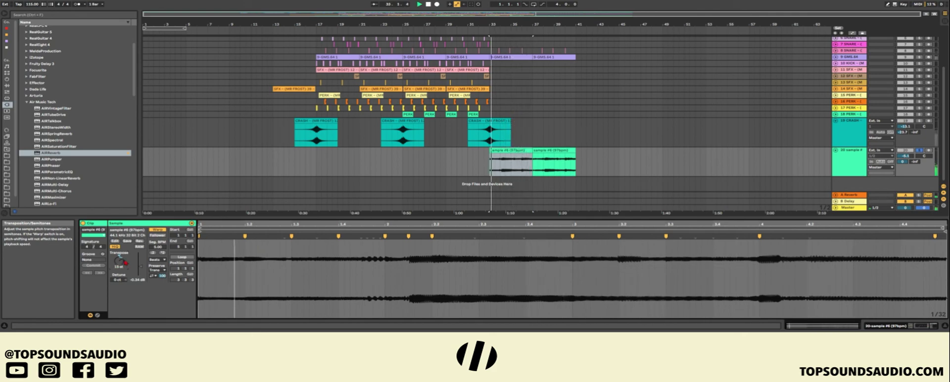
pyautogui.click(510, 151)
pyautogui.press('space')
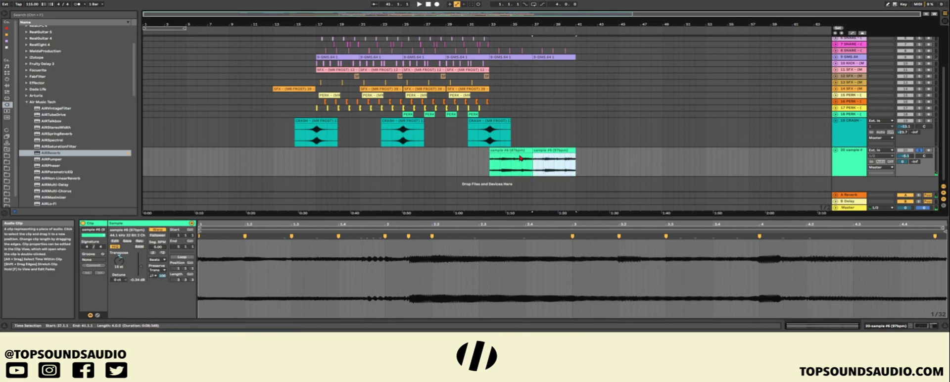
pyautogui.press('space')
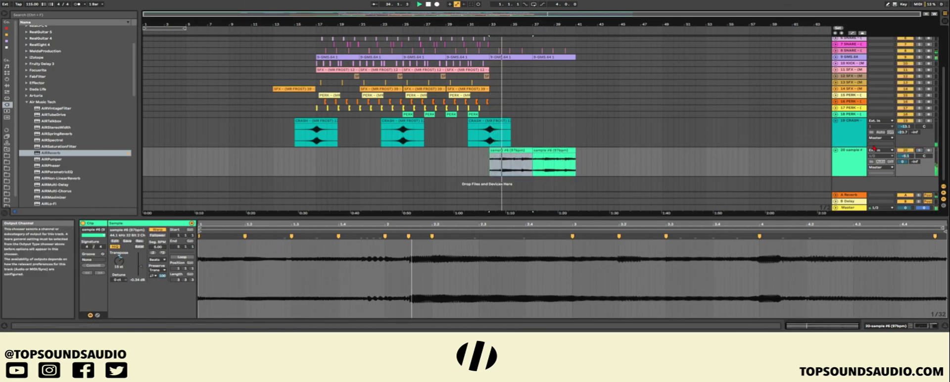
# Fold tracks 19 and 20, and copy the bar 31 crash transition to bar 39
pyautogui.click(835, 149)
pyautogui.click(836, 121)
pyautogui.scroll(5, 775, 128)
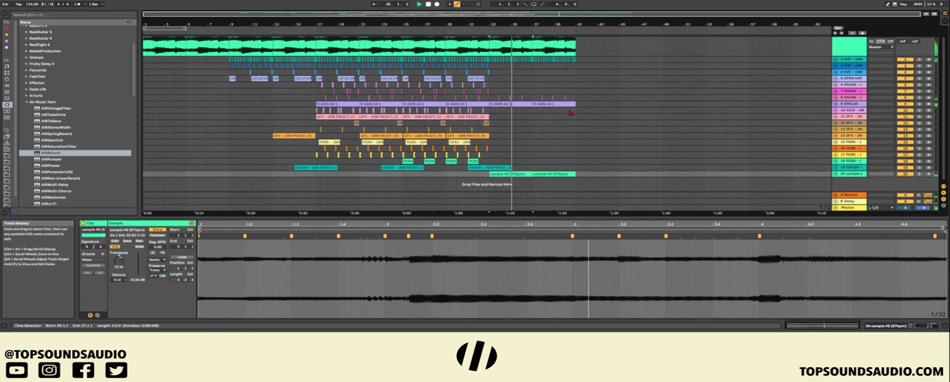
pyautogui.click(492, 168)
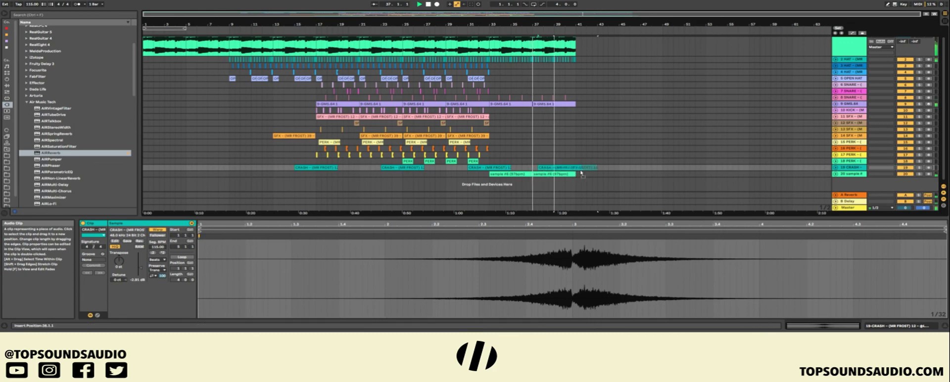
pyautogui.click(579, 168)
pyautogui.hotkey('ctrl', 'v')
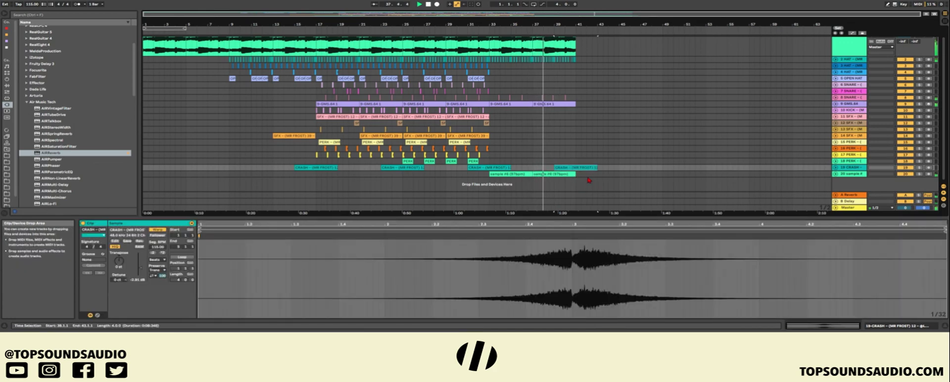
# Duplicate bars 17 to 41 on all tracks so the section repeats from bar 41, and play the repeat
pyautogui.scroll(1, 582, 123)
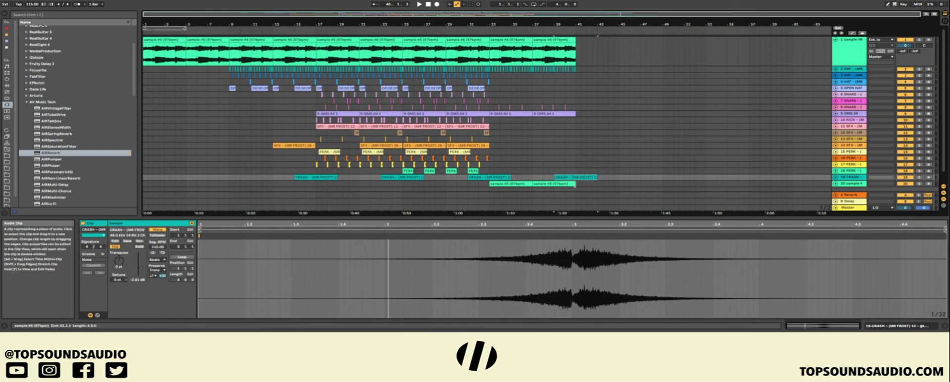
pyautogui.moveTo(576, 171); pyautogui.dragTo(319, 5)
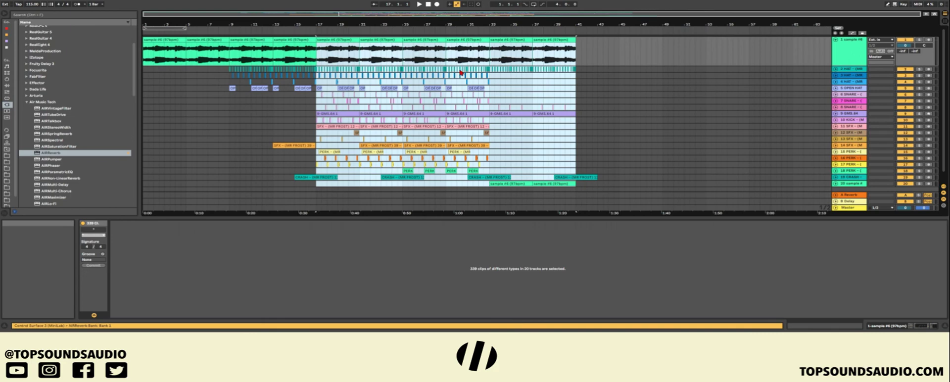
pyautogui.hotkey('ctrl', 'd')
pyautogui.click(499, 167)
pyautogui.press('space')
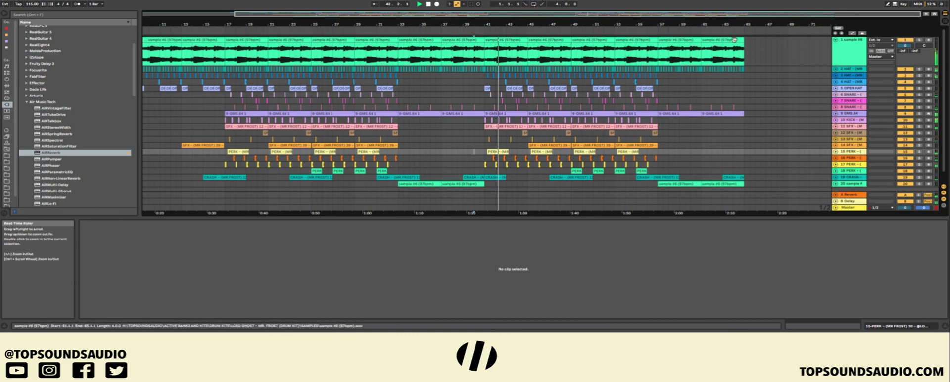
# Play the crash transition around bar 63 and extend the track 1 sample from bar 65 to bar 81 with duplicates
pyautogui.click(732, 48)
pyautogui.hotkey('ctrl', 'd')
pyautogui.click(781, 177)
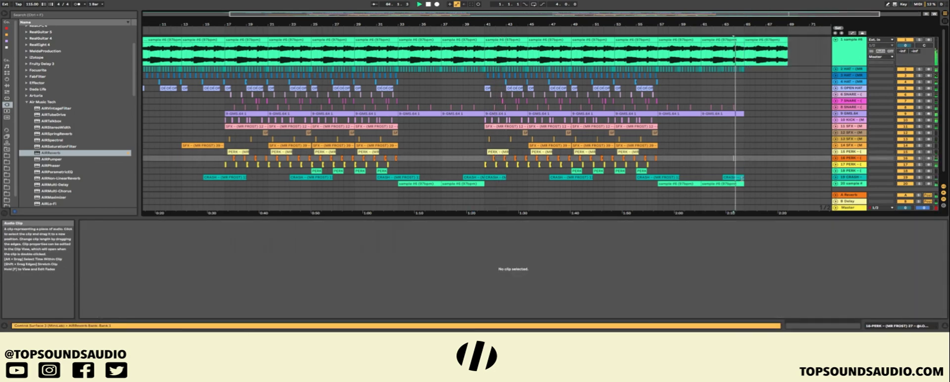
pyautogui.click(732, 177)
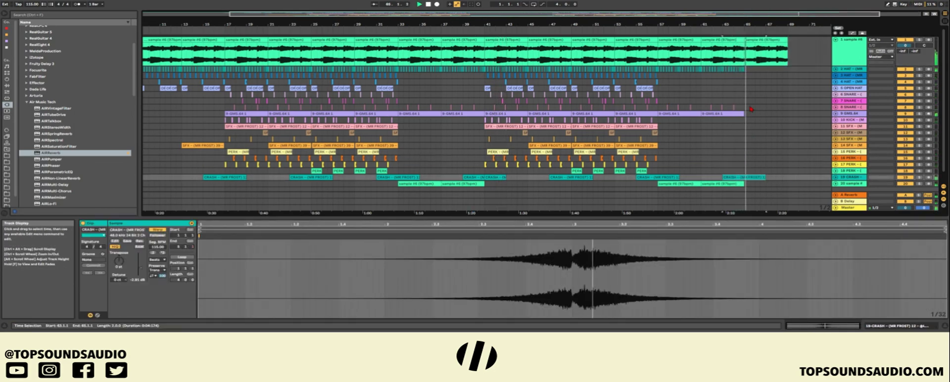
pyautogui.click(756, 40)
pyautogui.hotkey('ctrl', 'd')
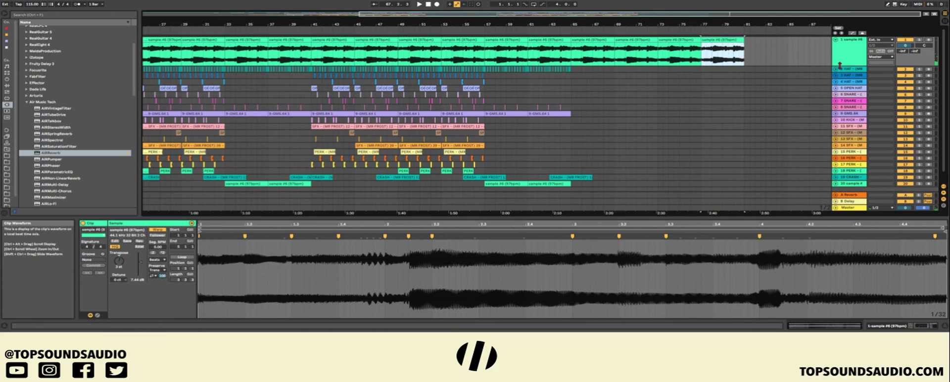
# Fold track 1, move its last sample clip to a new track 21 at bar 65, and duplicate it once
pyautogui.click(835, 40)
pyautogui.moveTo(695, 40); pyautogui.dragTo(610, 169)
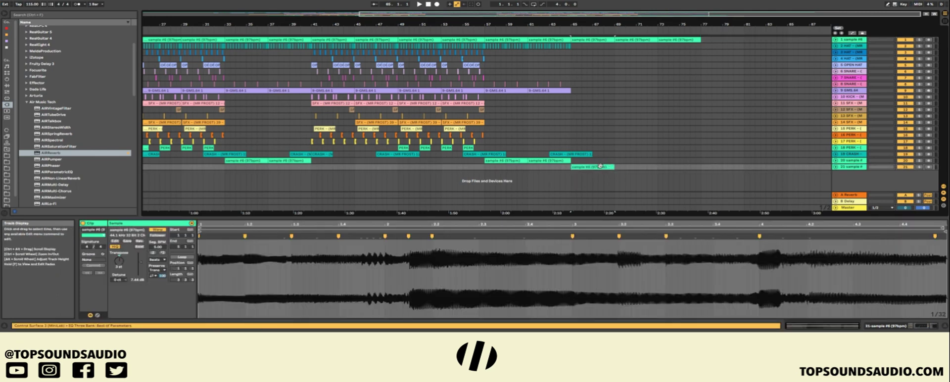
pyautogui.hotkey('ctrl', 'd')
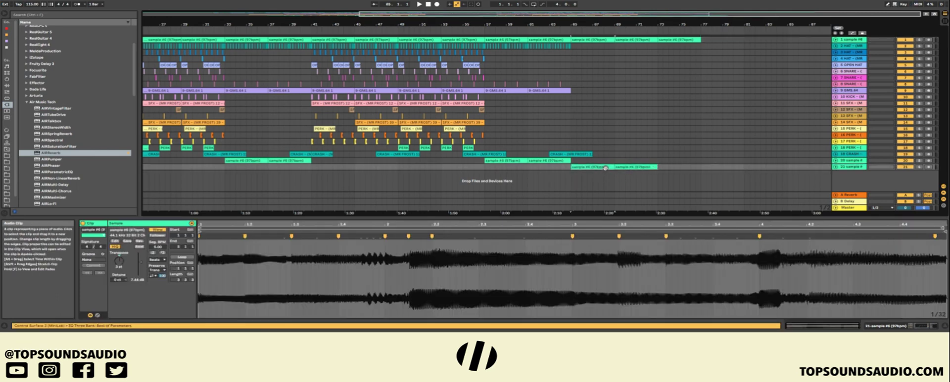
pyautogui.click(593, 166)
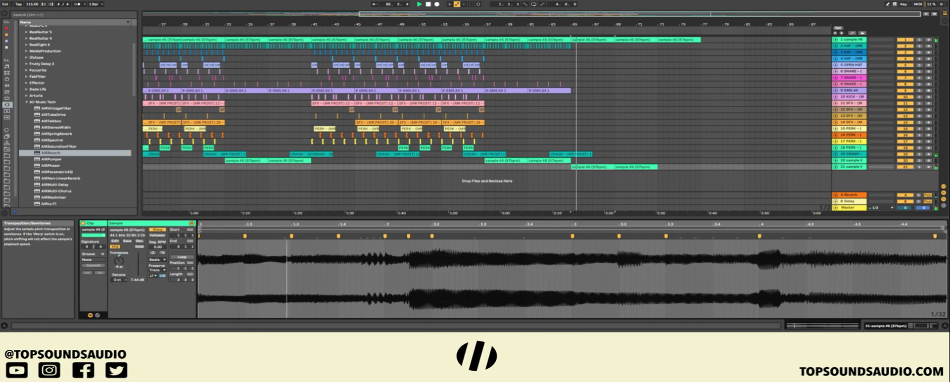
# Transpose the track 21 sample clip at bar 65 down to -11 st, auditioning different semitone values during playback
pyautogui.moveTo(119, 257); pyautogui.dragTo(118, 267)
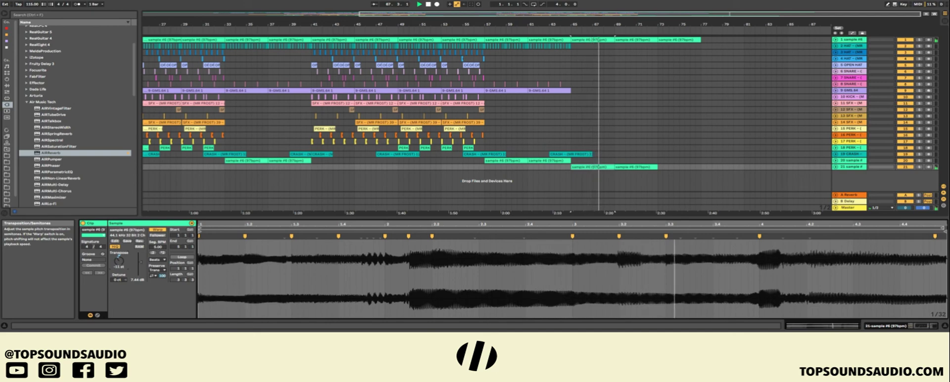
pyautogui.press('Up')
pyautogui.press('Up')
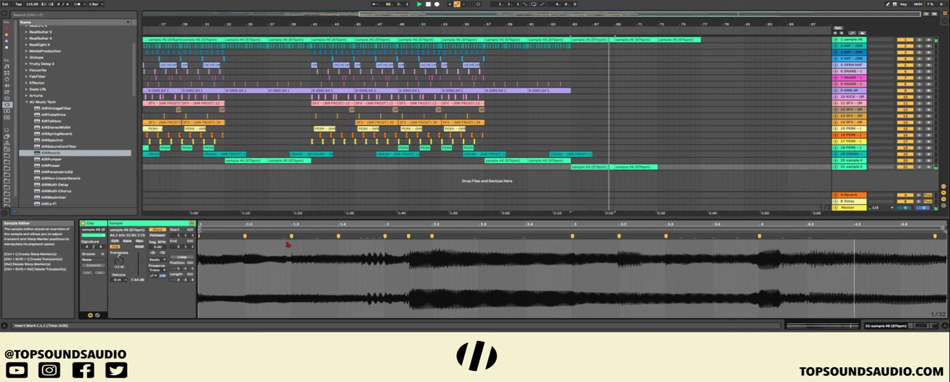
pyautogui.press('Down')
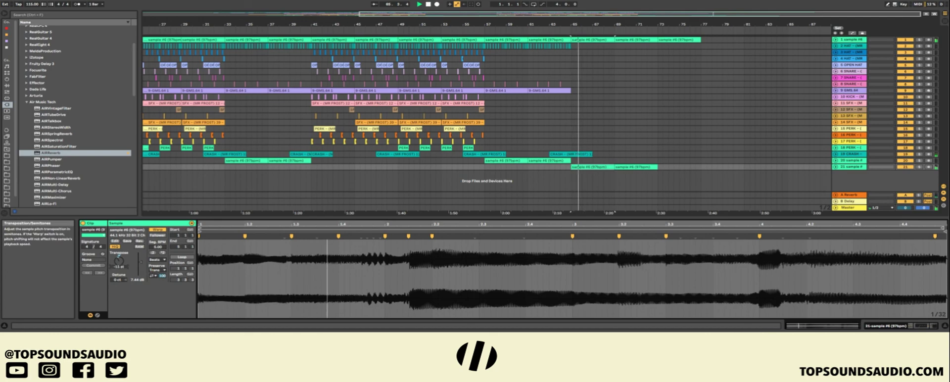
pyautogui.press('Up')
pyautogui.press('Up')
pyautogui.press('Up')
pyautogui.press('Up')
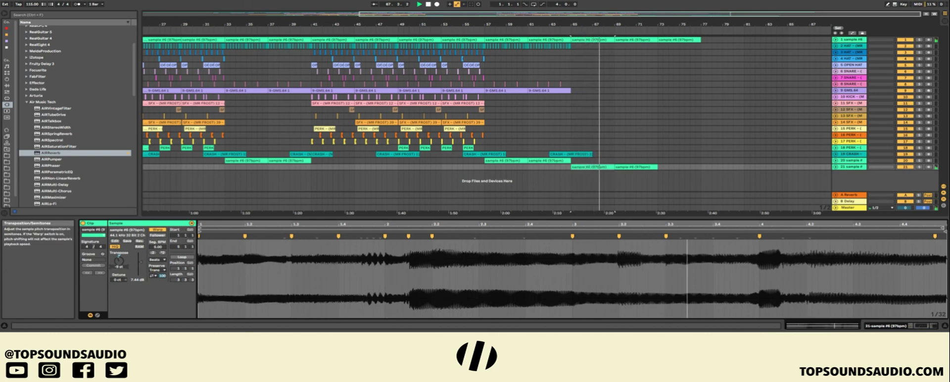
pyautogui.press('Down')
pyautogui.press('Down')
pyautogui.press('Down')
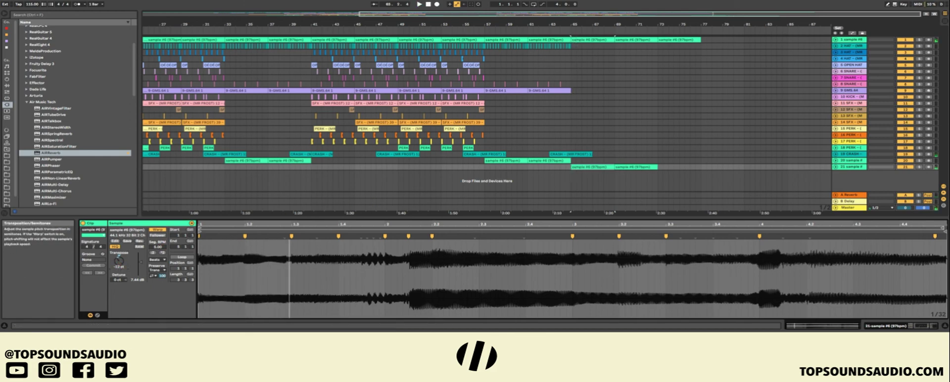
pyautogui.press('space')
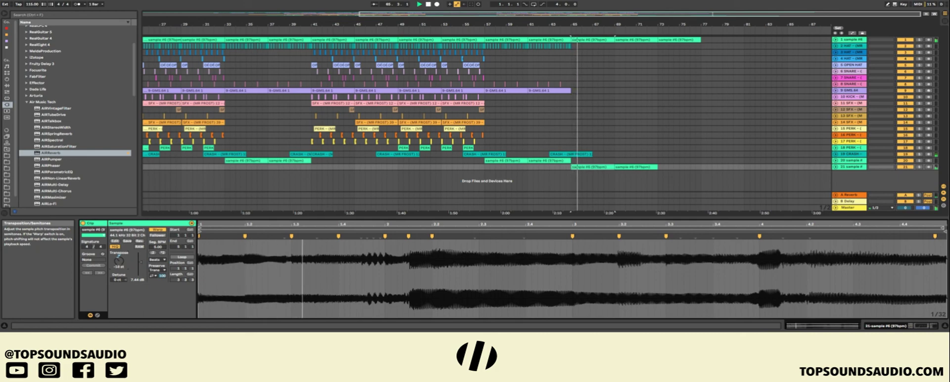
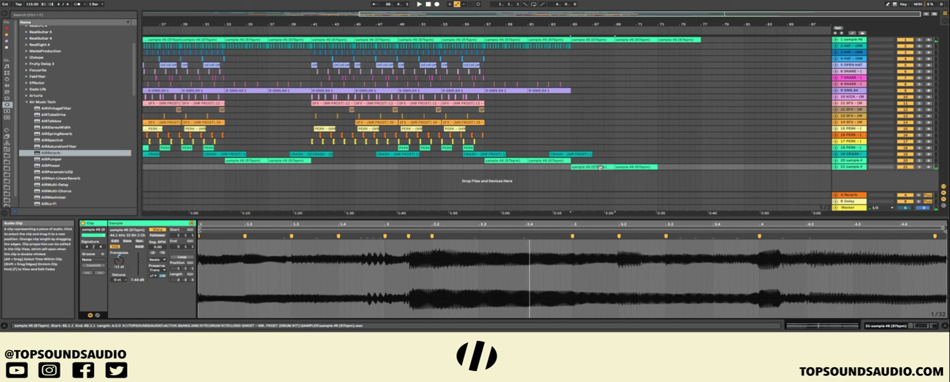
# Fill tracks 1 and 21 with sample clips up to bar 81 and undo the extra duplicate past bar 81
pyautogui.moveTo(608, 167)
pyautogui.mouseDown()
pyautogui.moveTo(685, 65)
pyautogui.moveTo(687, 47)
pyautogui.mouseUp()
pyautogui.hotkey('ctrl', 'z')
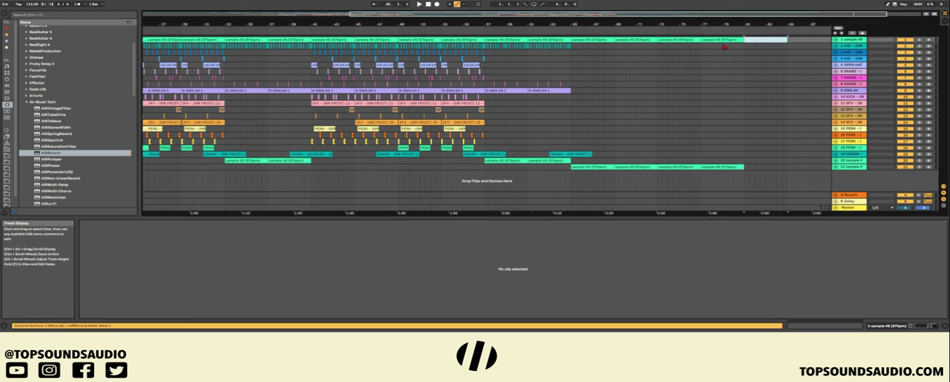
pyautogui.hotkey('ctrl', 'z')
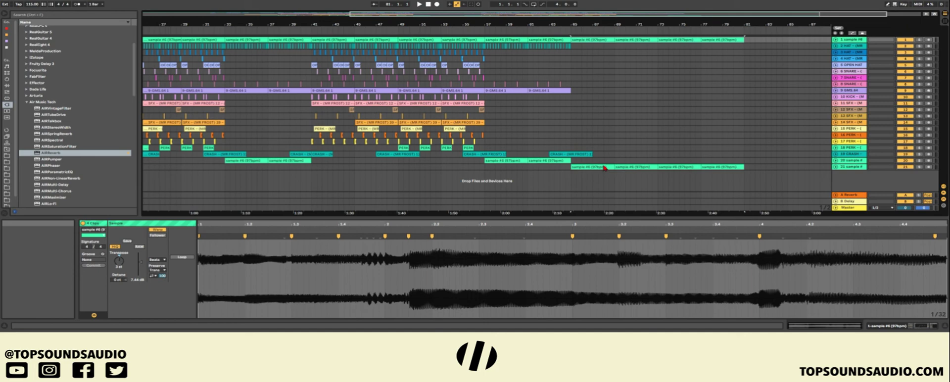
# Consolidate the bar 65 to 81 sample clips on track 1 and on track 21 into one clip each
pyautogui.hotkey('ctrl', 'j')
pyautogui.click(727, 167)
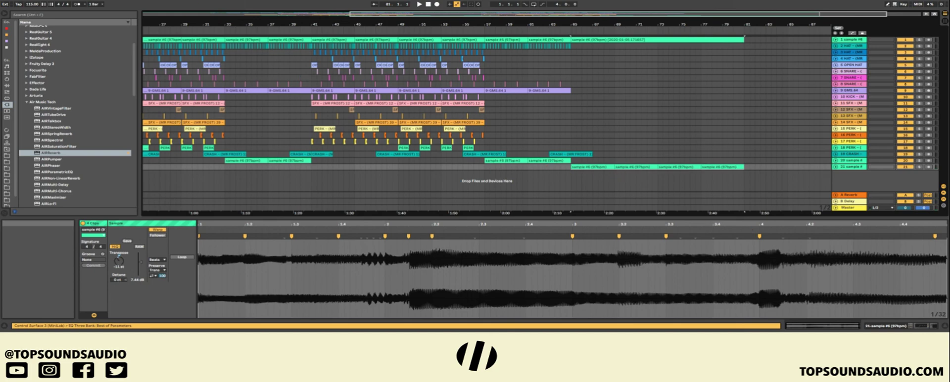
pyautogui.hotkey('ctrl', 'j')
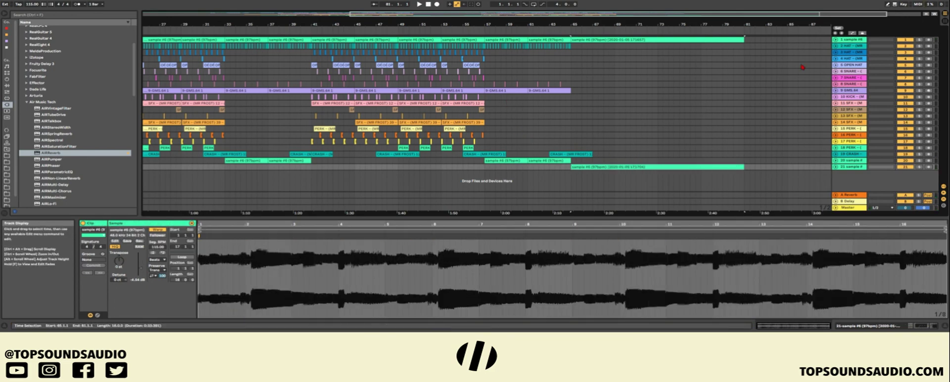
# Unfold track 1 and add a curved fade-out across its consolidated sample clip from bar 65 to bar 81
pyautogui.click(835, 39)
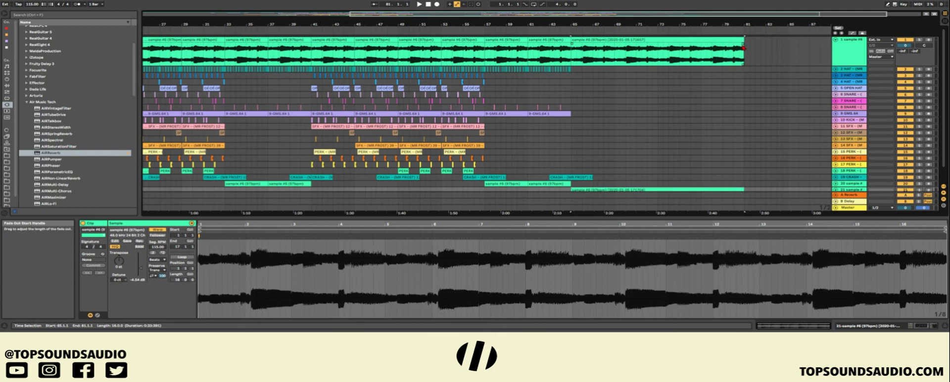
pyautogui.moveTo(590, 44); pyautogui.dragTo(561, 40)
pyautogui.moveTo(659, 57); pyautogui.dragTo(657, 63)
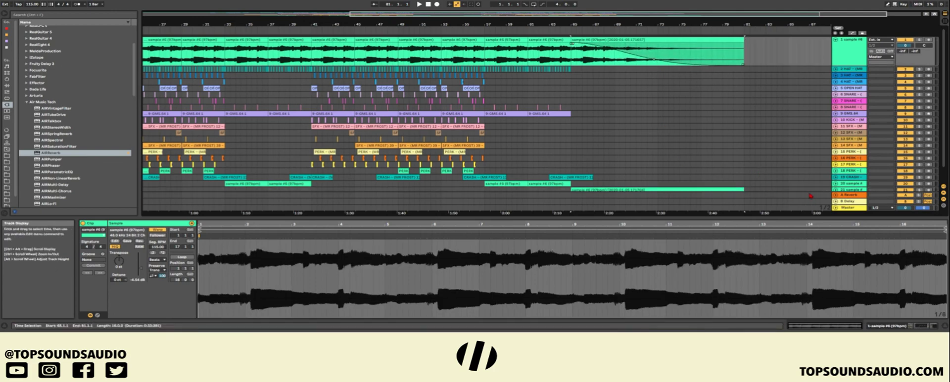
# Add a fade-in across the consolidated track 21 sample clip, running from bar 65 to about bar 81
pyautogui.scroll(-3, 811, 195)
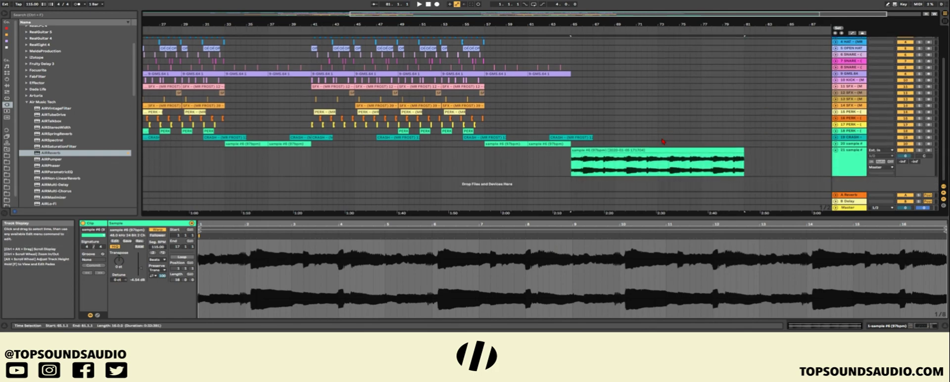
pyautogui.click(663, 151)
pyautogui.moveTo(572, 148); pyautogui.dragTo(736, 155)
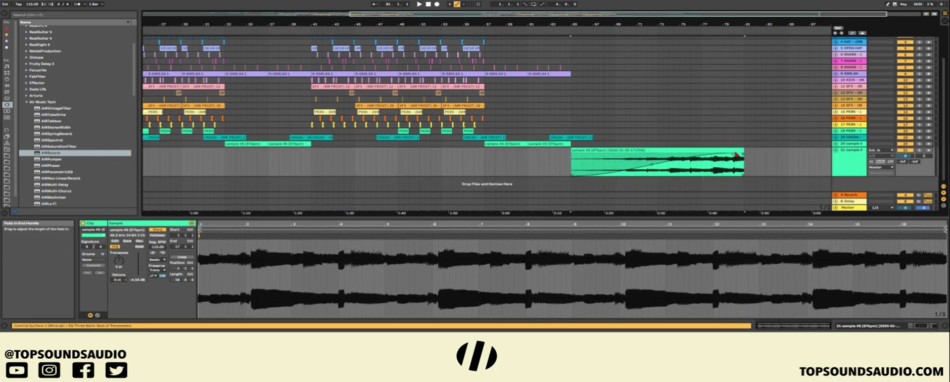
# Play the sample crossfade from bar 65 while comparing tracks 1 and 21, and fold track 1
pyautogui.press('space')
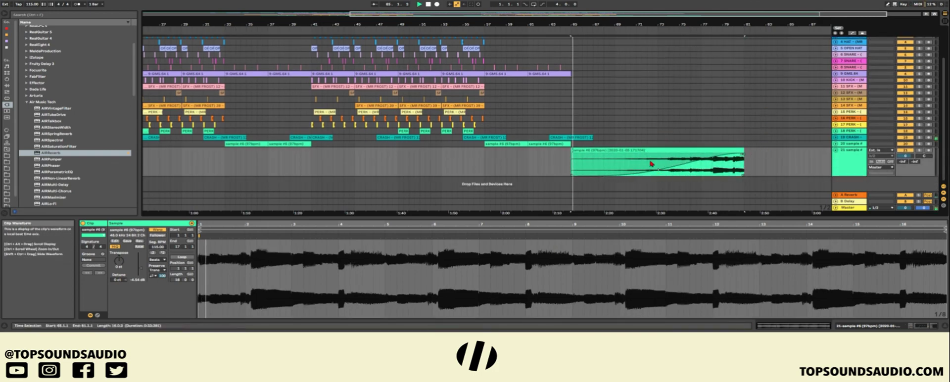
pyautogui.scroll(3, 732, 94)
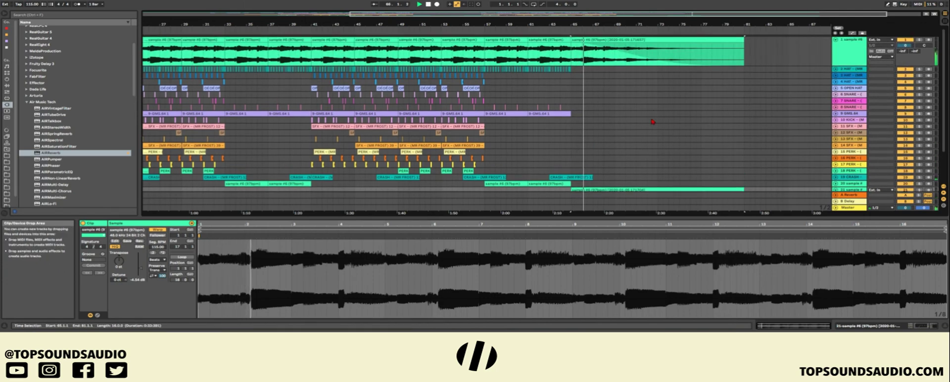
pyautogui.scroll(-3, 722, 136)
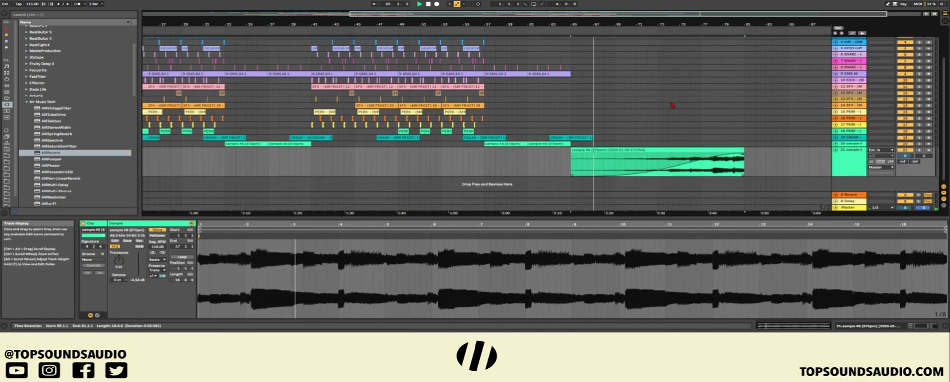
pyautogui.click(652, 127)
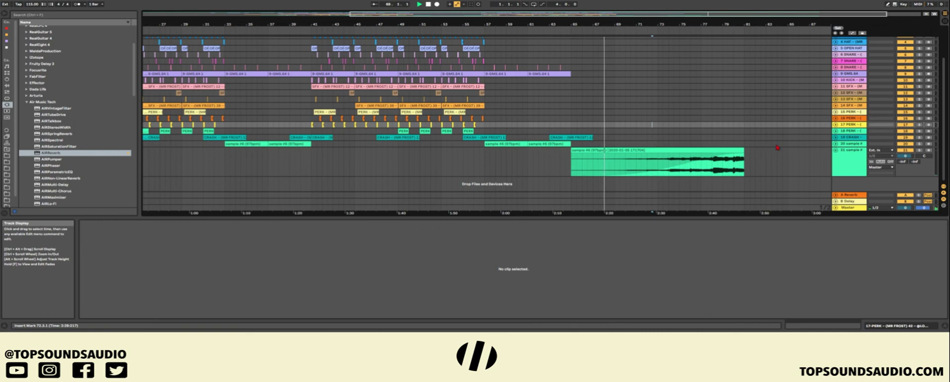
pyautogui.scroll(3, 787, 84)
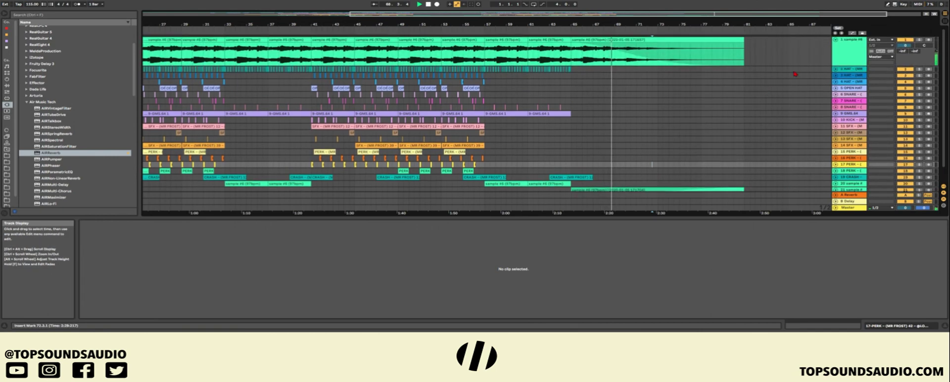
pyautogui.click(834, 41)
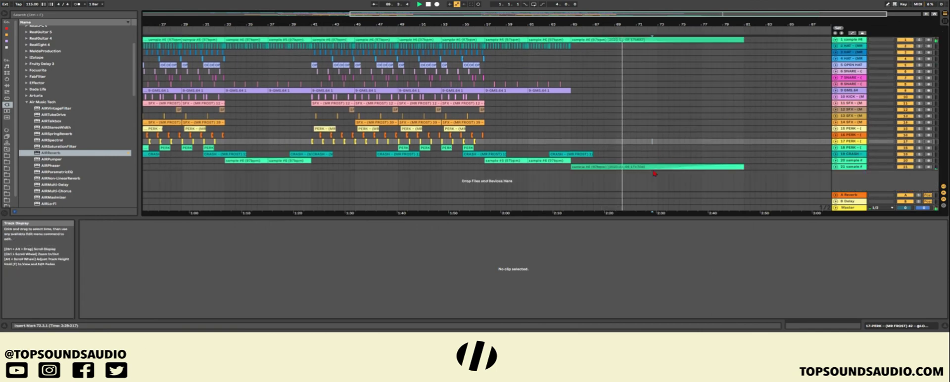
# Unfold track 21 and check its faded-in sample by playing from bar 65, about bar 78 and about bar 72
pyautogui.click(835, 167)
pyautogui.click(688, 167)
pyautogui.click(689, 167)
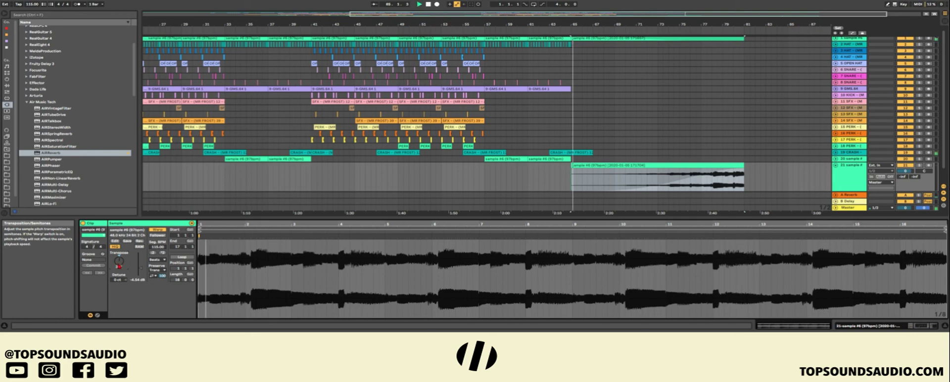
pyautogui.click(711, 148)
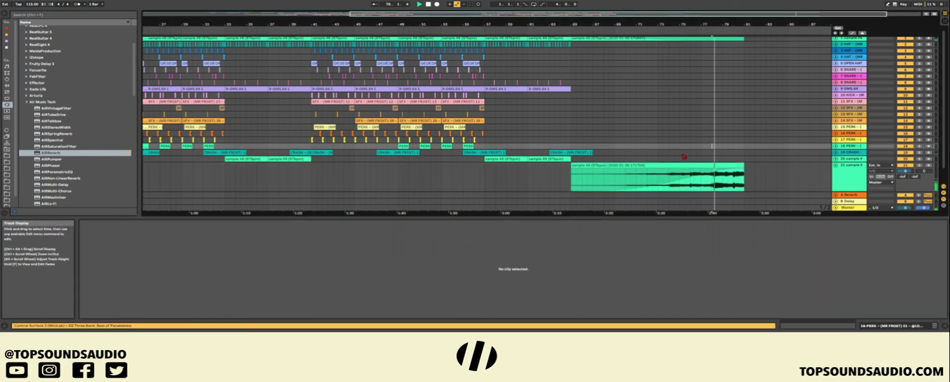
pyautogui.click(644, 167)
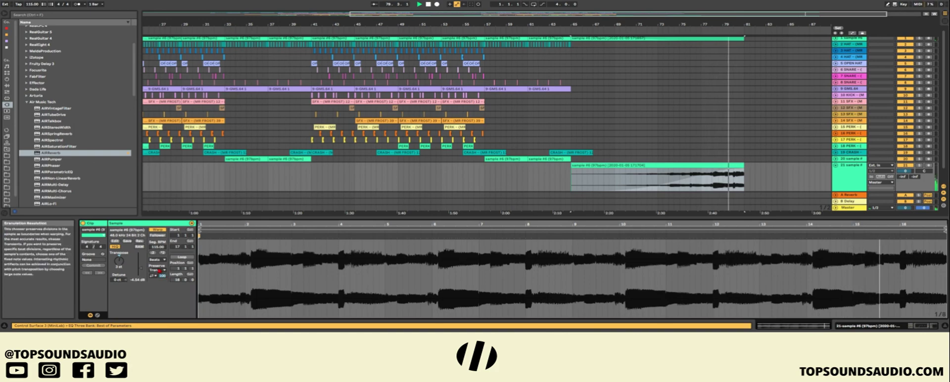
pyautogui.click(648, 148)
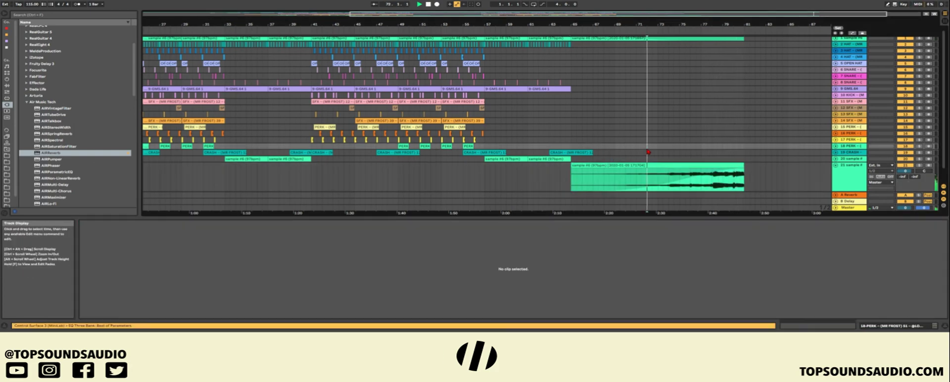
pyautogui.scroll(-3, 661, 150)
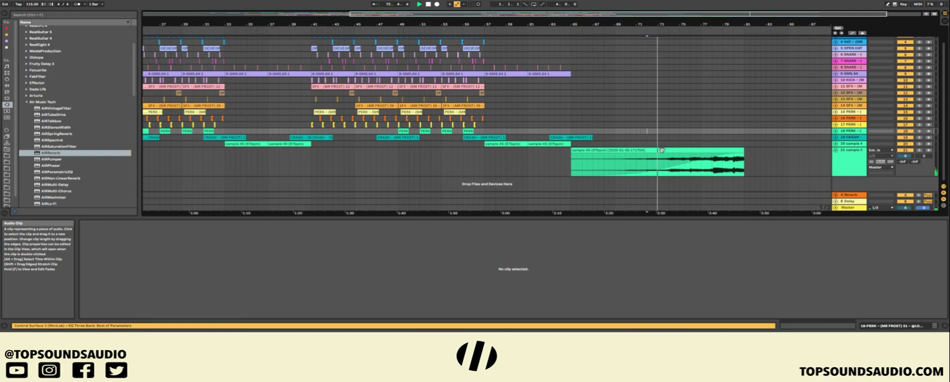
# Undo the sample fades and the track 21 consolidation, and clear the transposition of the four restored clips
pyautogui.click(720, 158)
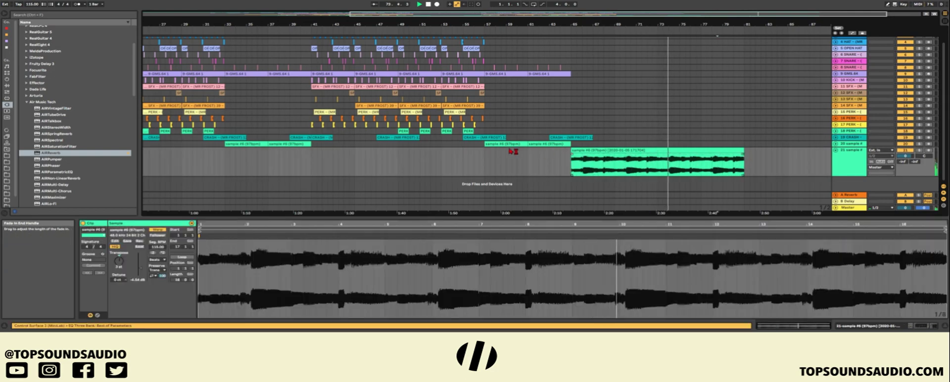
pyautogui.click(608, 157)
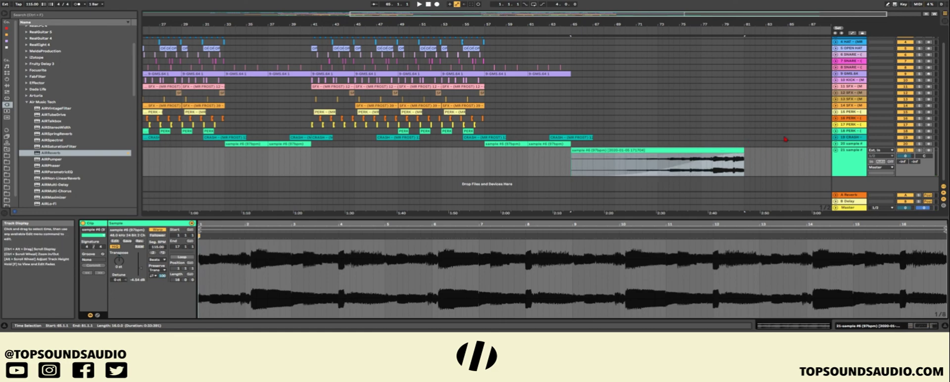
pyautogui.scroll(3, 751, 100)
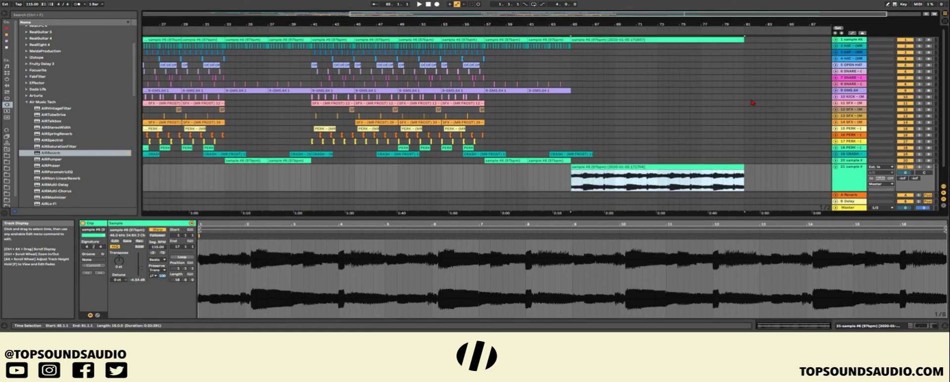
pyautogui.hotkey('ctrl', 'z')
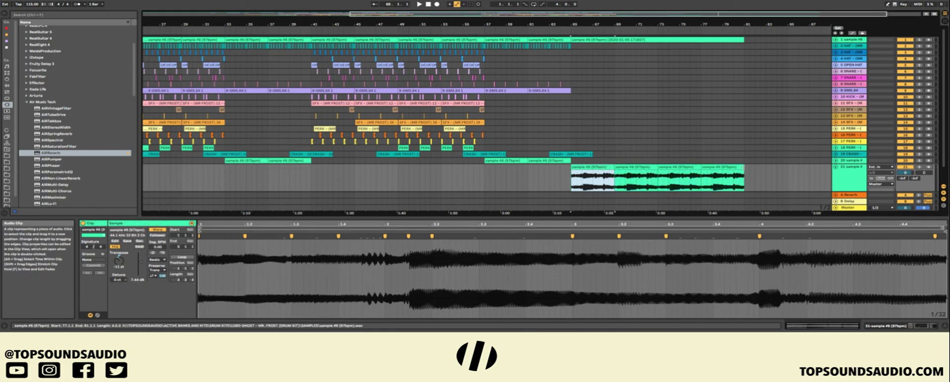
pyautogui.hotkey('ctrl', 'z')
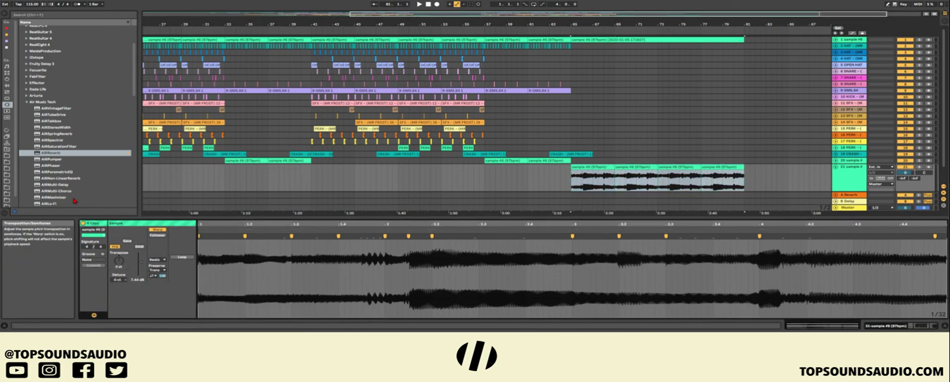
# Find the HalfTime.64 plug-in with the browser search "HALF", load it onto track 21, and play the sample through it
pyautogui.press('space')
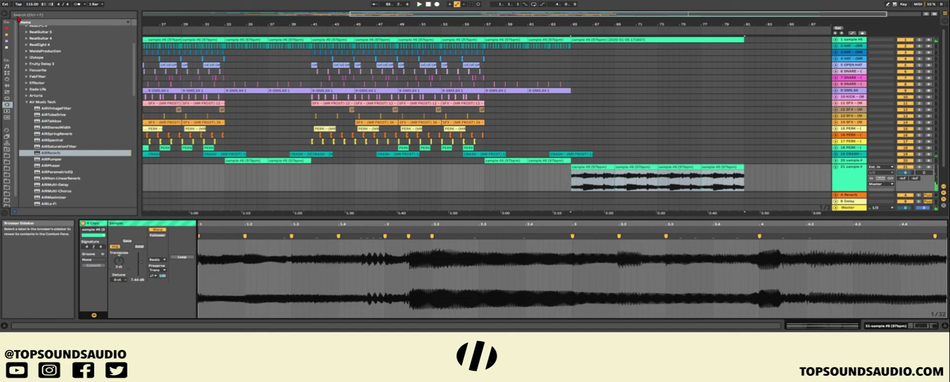
pyautogui.click(30, 15)
pyautogui.write('HAL')
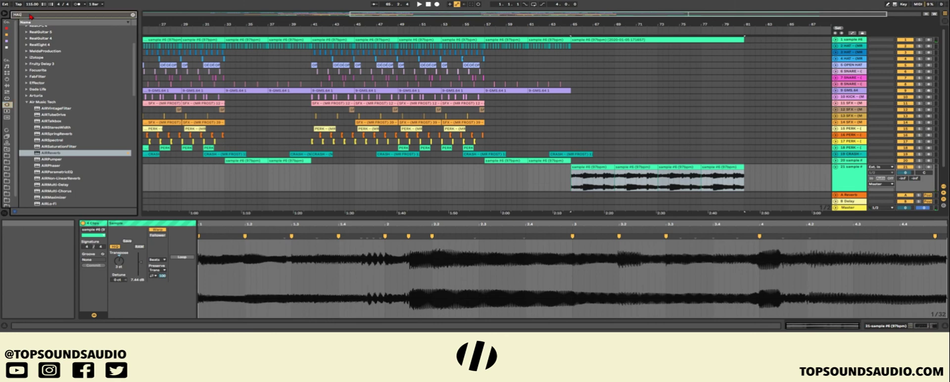
pyautogui.write('F')
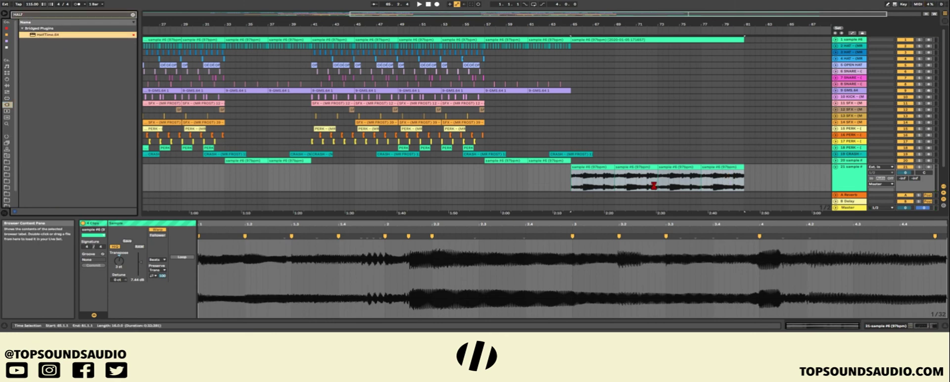
pyautogui.press('Return')
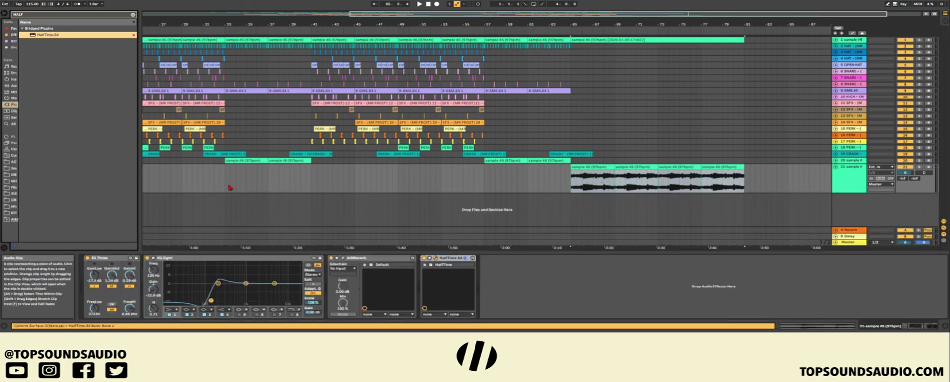
pyautogui.press('space')
pyautogui.click(631, 187)
pyautogui.press('space')
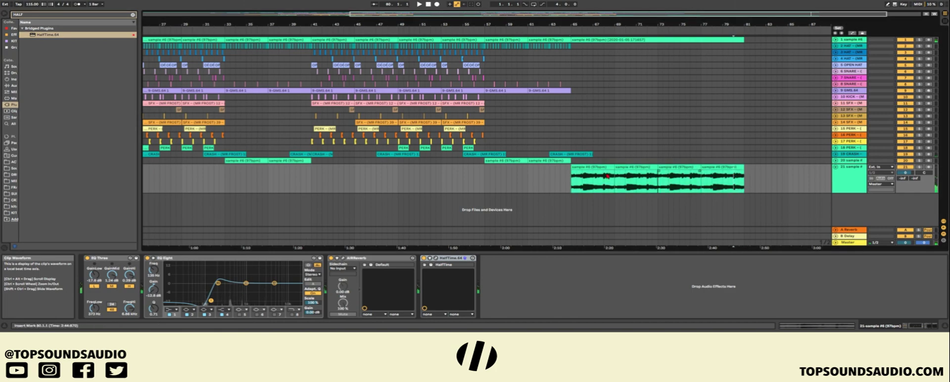
# Consolidate the four track 21 sample clips from bar 65 to bar 81 into one clip
pyautogui.click(601, 169)
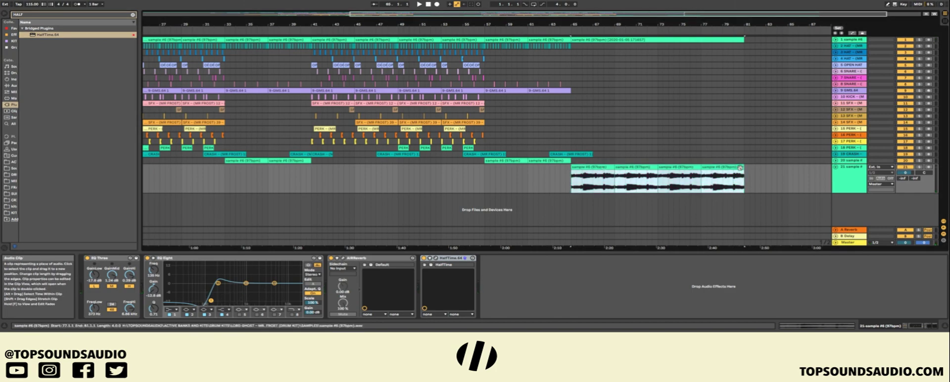
pyautogui.click(739, 203)
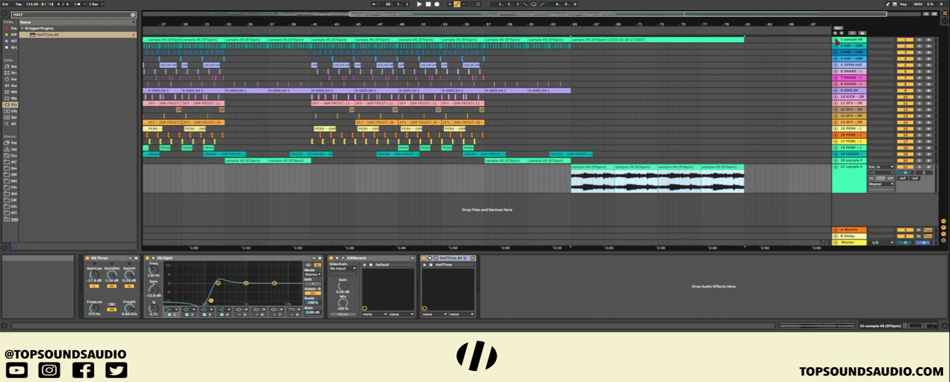
# Unfold track 1 and add a curved fade-out across its last sample clip, from bar 65 to bar 81
pyautogui.click(836, 42)
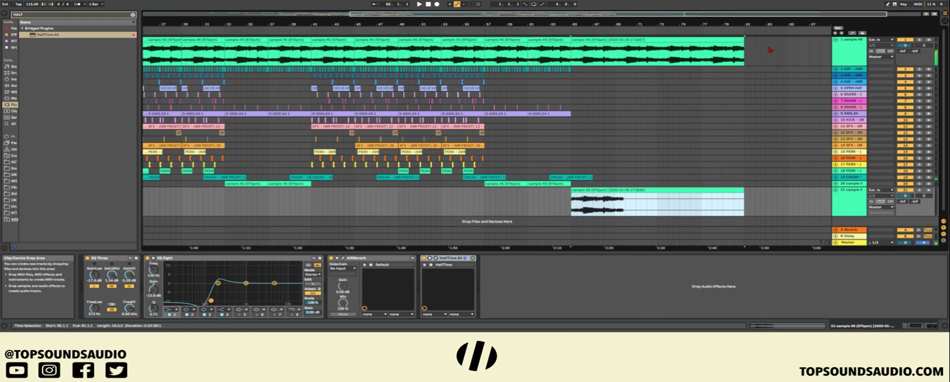
pyautogui.click(702, 51)
pyautogui.moveTo(702, 51); pyautogui.dragTo(573, 43)
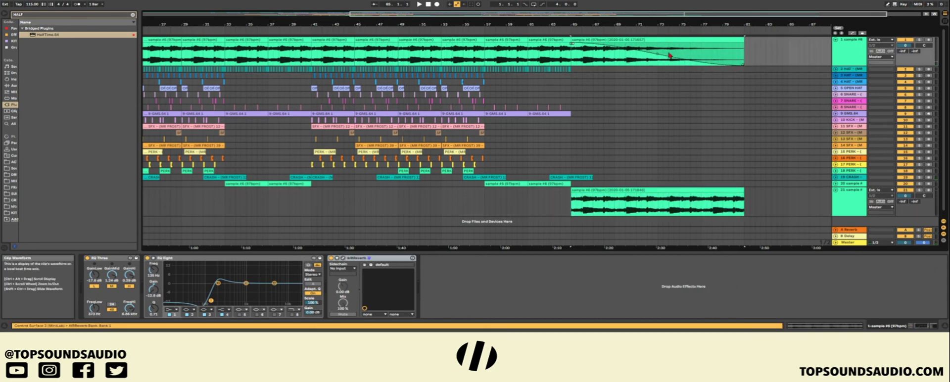
pyautogui.moveTo(664, 56); pyautogui.dragTo(655, 63)
# Add a curved fade-in across the whole consolidated clip on track 21
pyautogui.click(592, 188)
pyautogui.moveTo(572, 190); pyautogui.dragTo(754, 197)
pyautogui.moveTo(658, 204); pyautogui.dragTo(660, 212)
# Play the sample crossfade from about bar 72 while comparing the fades on tracks 1 and 21
pyautogui.click(654, 176)
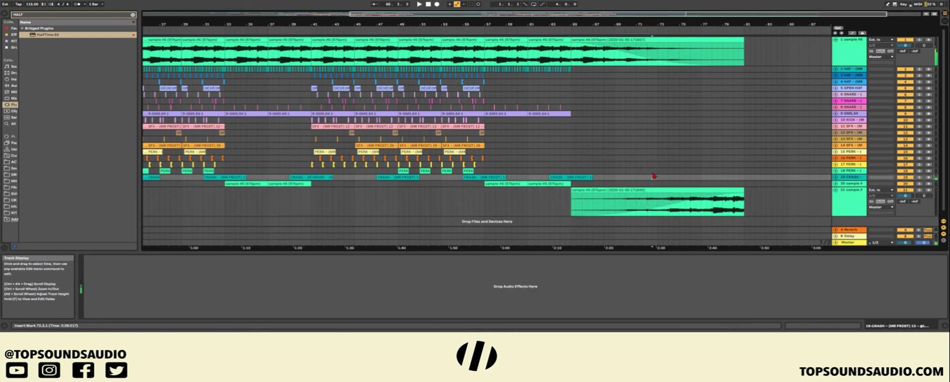
pyautogui.click(683, 193)
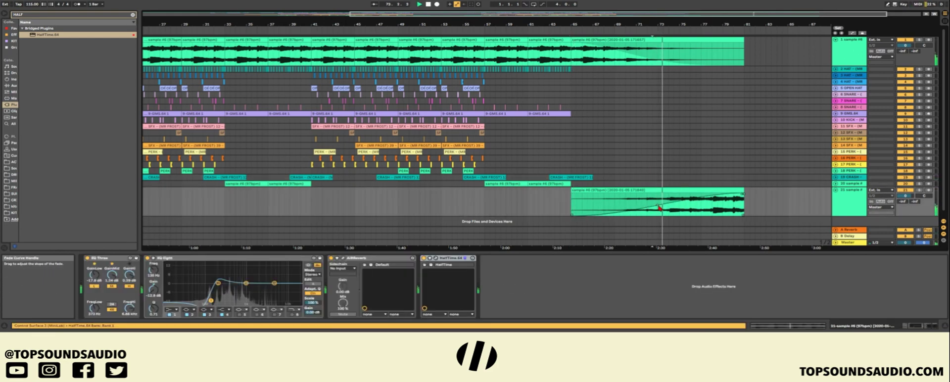
pyautogui.click(673, 54)
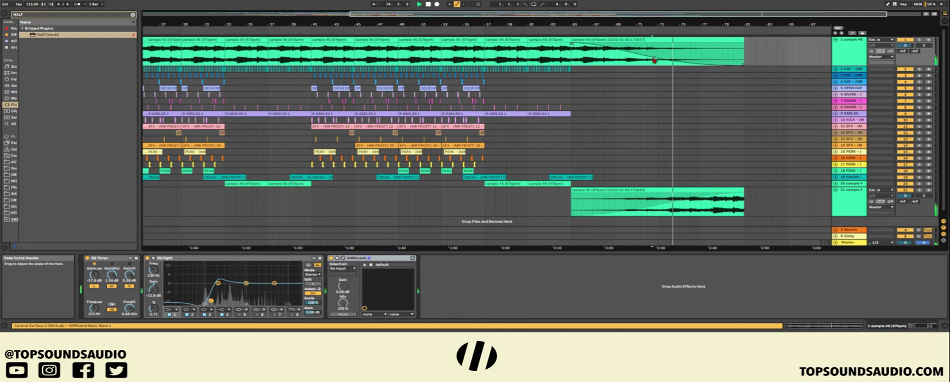
pyautogui.scroll(-5, 738, 124)
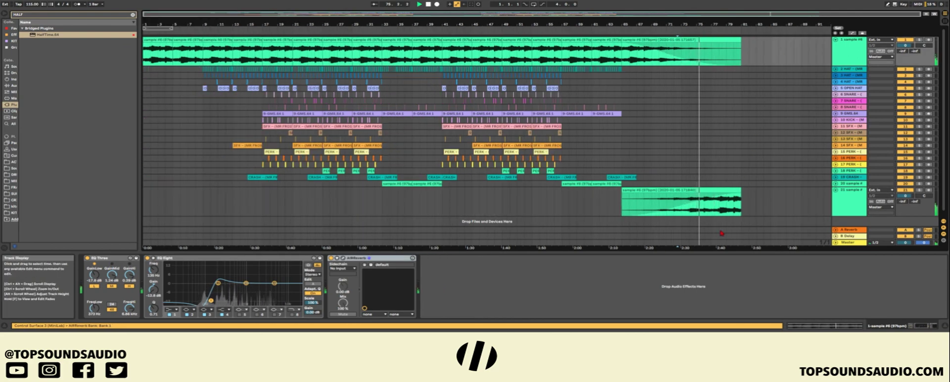
# Duplicate the track 21 sample clip to bar 81 and remove the fade-in from the copy
pyautogui.click(724, 190)
pyautogui.hotkey('ctrl', 'd')
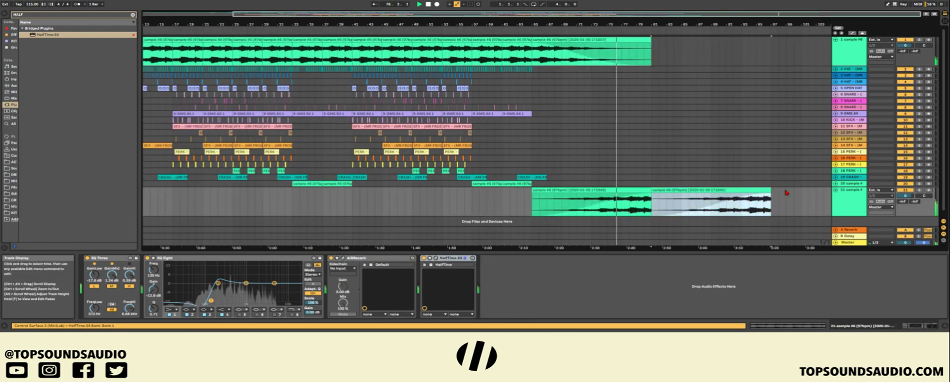
pyautogui.click(739, 205)
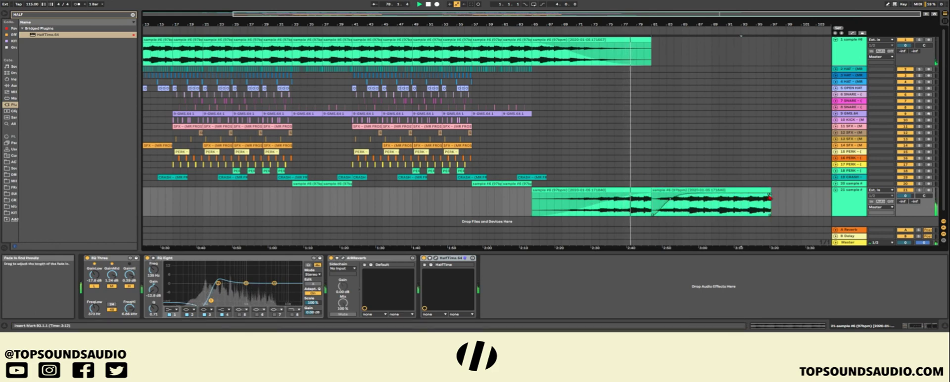
# Copy the clips on tracks 2 to 18 from bars 41 to 57 and paste them at bar 81
pyautogui.moveTo(472, 172); pyautogui.dragTo(352, 69)
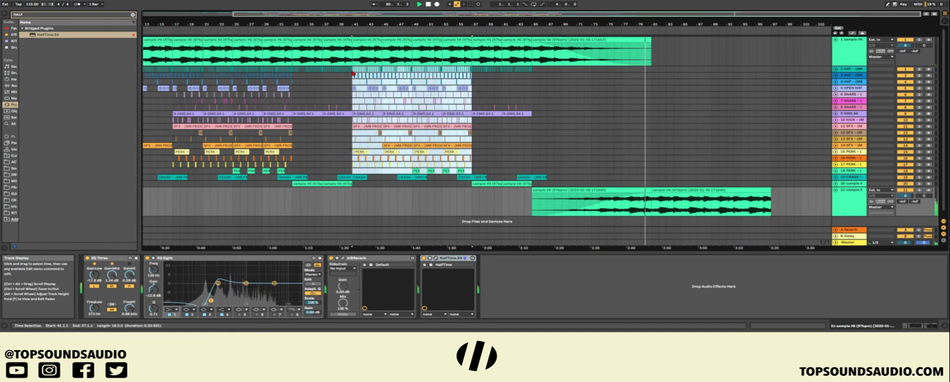
pyautogui.hotkey('ctrl', 'c')
pyautogui.click(652, 69)
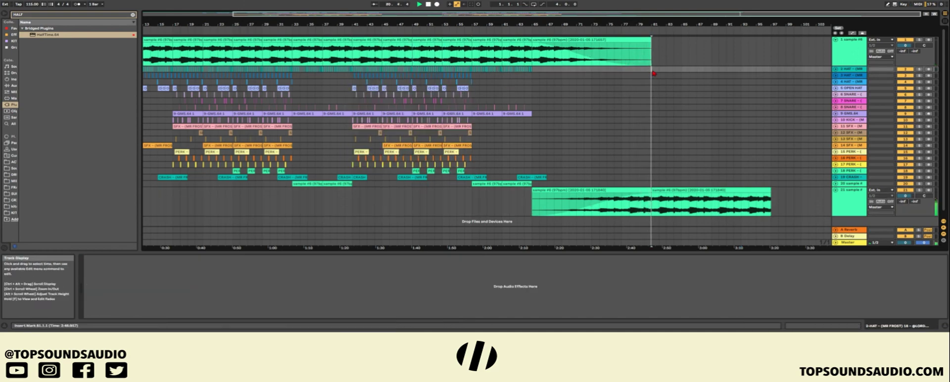
pyautogui.hotkey('ctrl', 'v')
# Open the second sample clip on track 21, starting at bar 81, and raise its clip gain
pyautogui.click(671, 113)
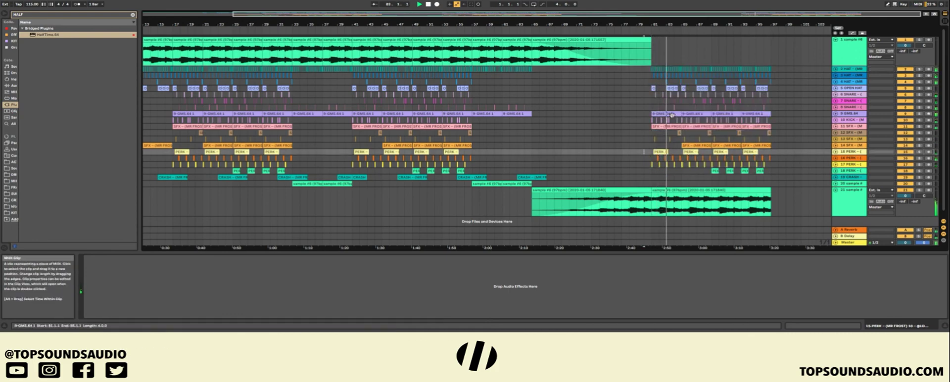
pyautogui.press('-')
pyautogui.click(737, 189)
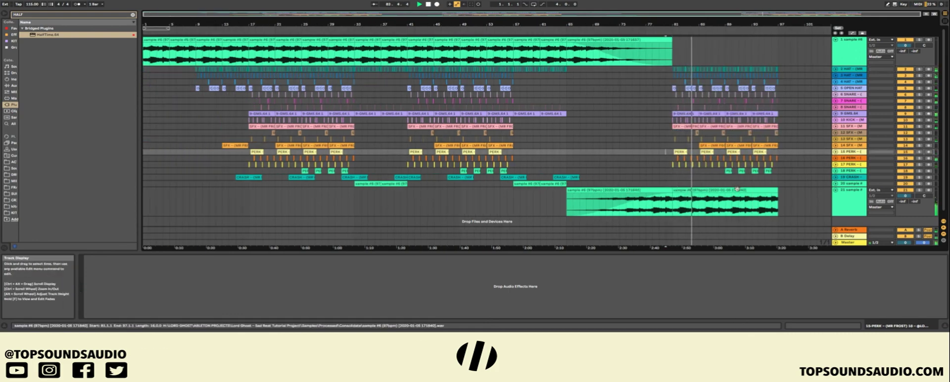
pyautogui.doubleClick(737, 189)
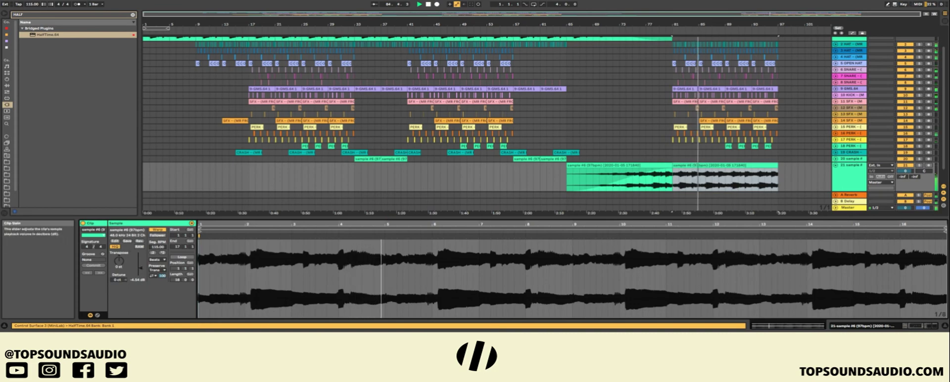
pyautogui.moveTo(139, 272); pyautogui.dragTo(139, 262)
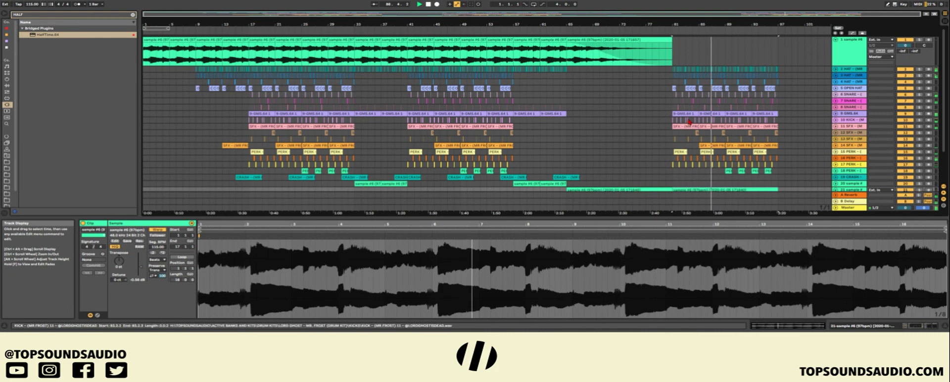
# Delete the 9-GMS.64 bass clips from the pasted section between bars 81 and 97
pyautogui.click(693, 114)
pyautogui.click(763, 114)
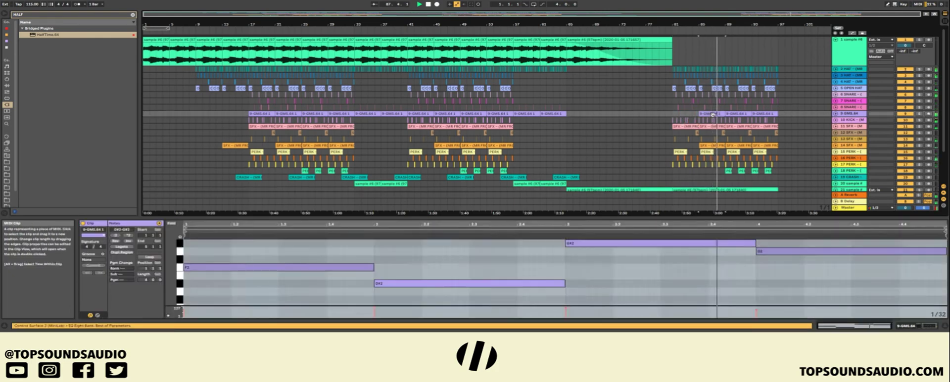
pyautogui.press('Delete')
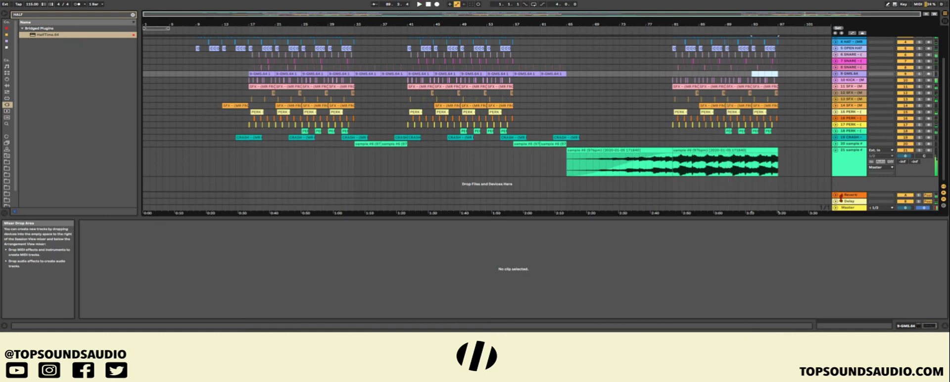
# Enlarge the Master track and show the automation lanes
pyautogui.moveTo(842, 198); pyautogui.dragTo(847, 177)
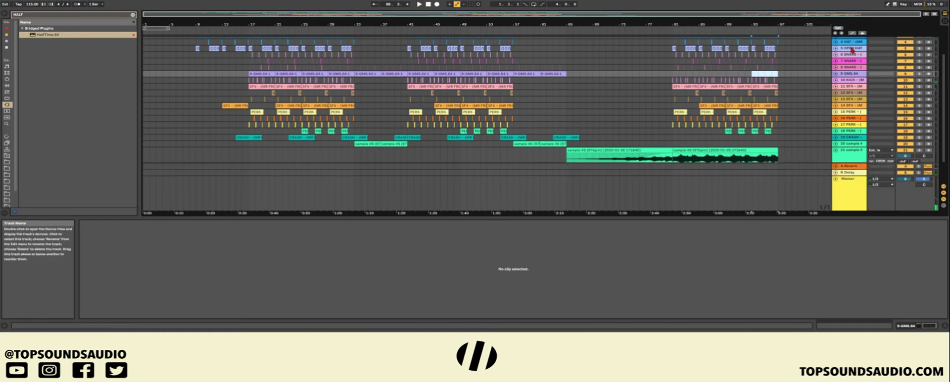
pyautogui.press('a')
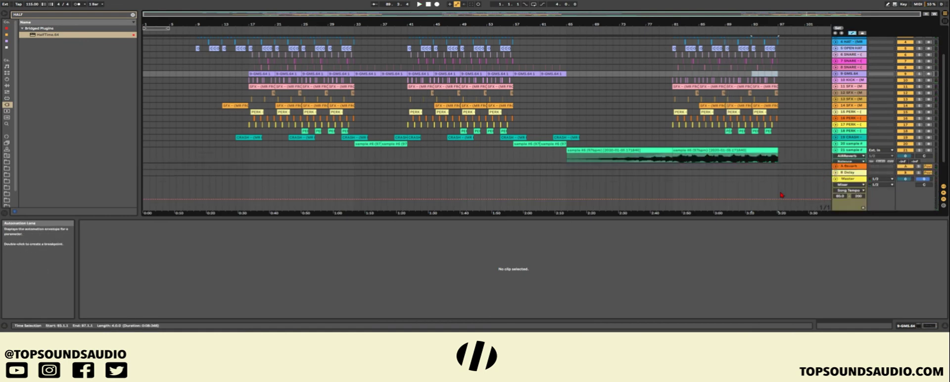
# Try a falling Song Tempo ramp on the Master track from bar 81 to bar 97, play it, and undo it
pyautogui.click(680, 202)
pyautogui.moveTo(778, 199); pyautogui.dragTo(778, 210)
pyautogui.press('space')
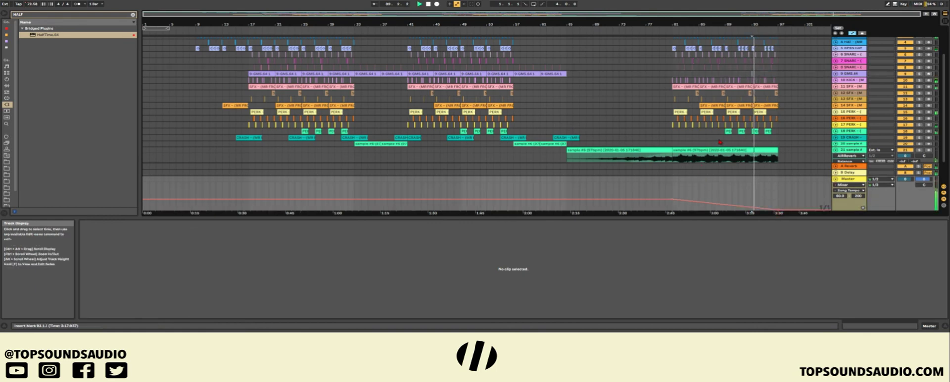
pyautogui.press('space')
pyautogui.hotkey('ctrl', 'z')
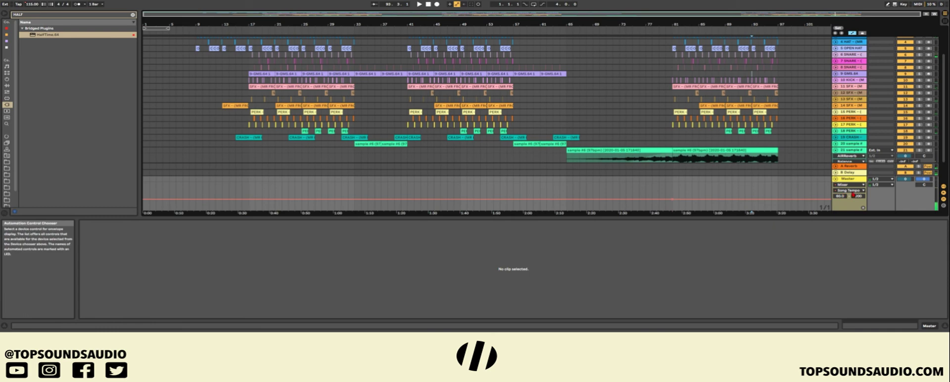
# Automate the Master Track Volume to fade out from bar 81 to bar 97, and play the ending to check it
pyautogui.hotkey('ctrl', 'z')
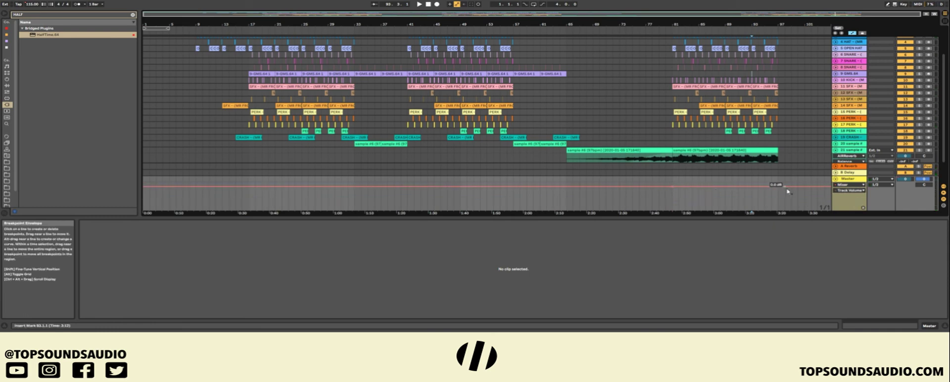
pyautogui.moveTo(778, 187); pyautogui.dragTo(778, 207)
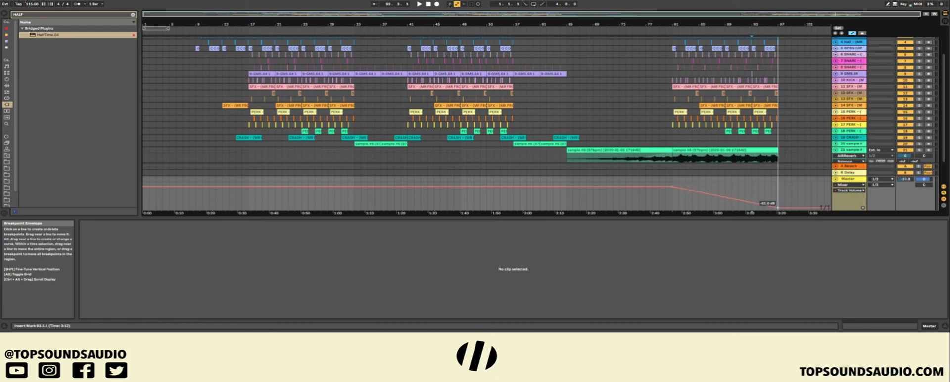
pyautogui.click(711, 137)
pyautogui.press('space')
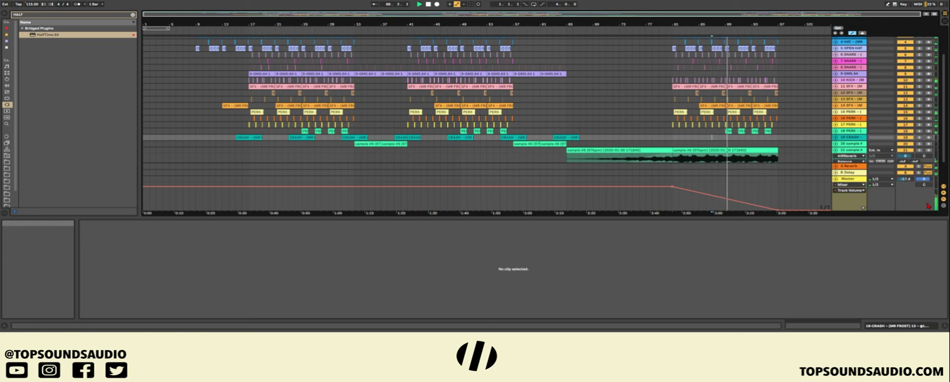
pyautogui.scroll(3, 850, 187)
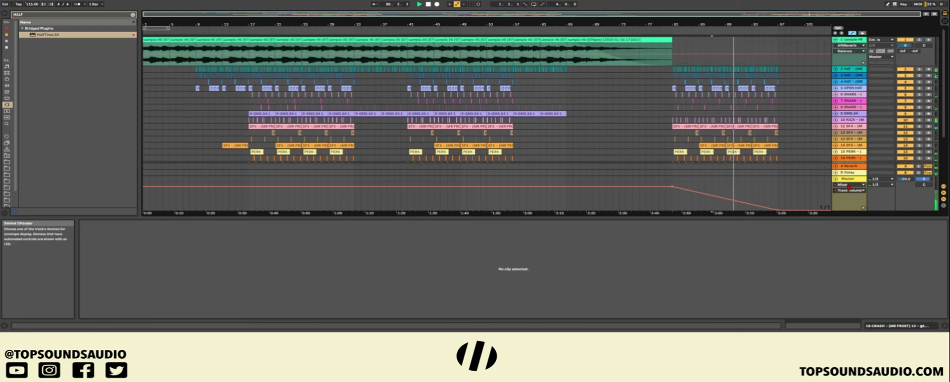
pyautogui.hotkey('ctrl', 'z')
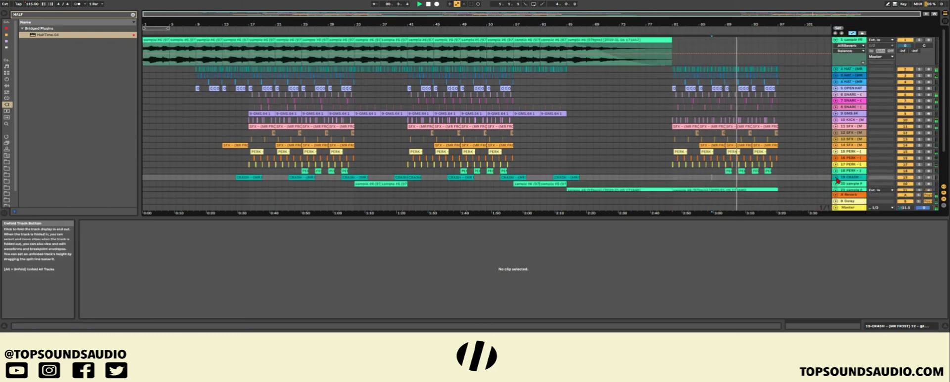
# Hide the automation lanes, fold tracks 1 and 21, and save the Live Set
pyautogui.click(836, 39)
pyautogui.click(836, 167)
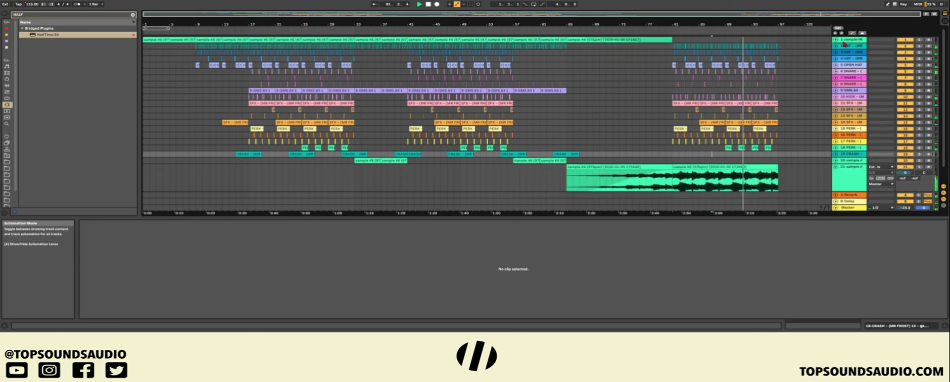
pyautogui.click(836, 168)
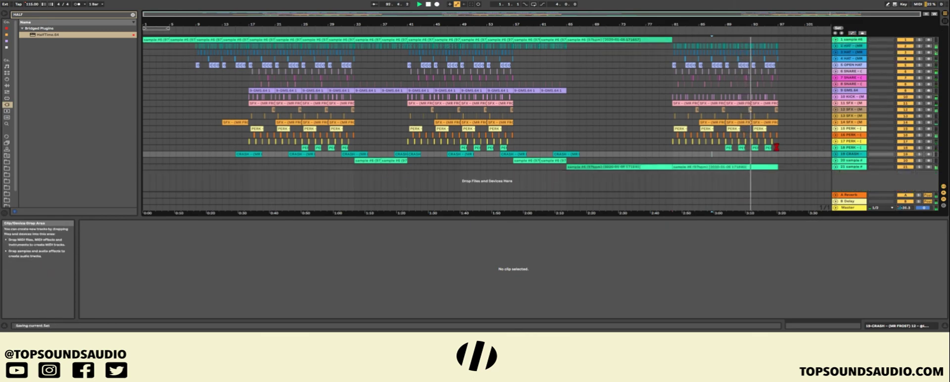